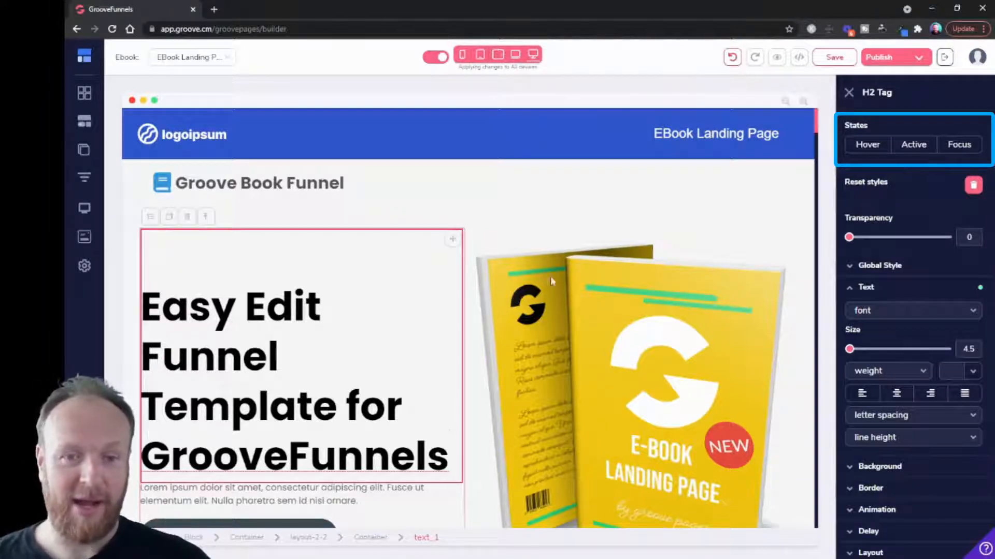
Step: Give the Get FREE button a dark blue background, #0451AE, for its hover state
scroll(601, 285, down, 4)
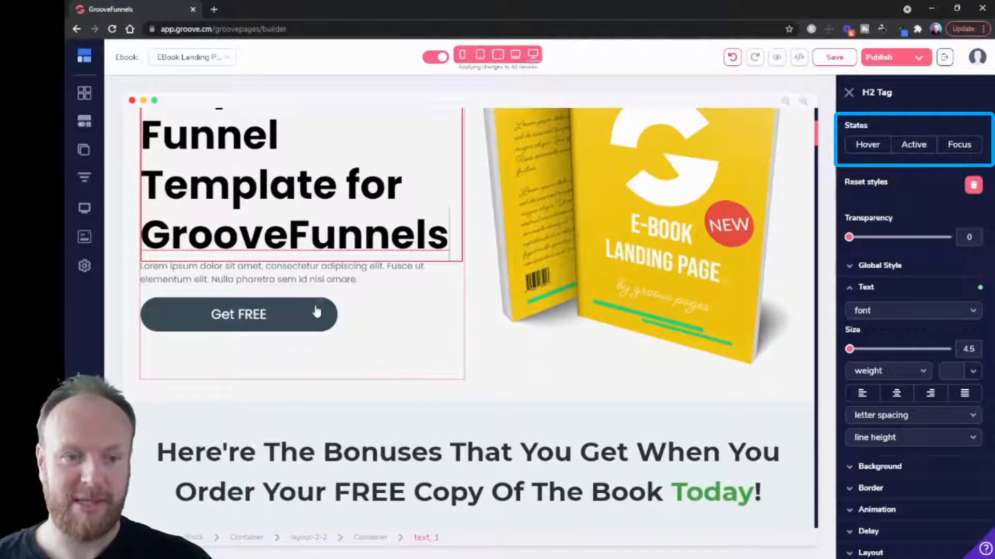
click(318, 337)
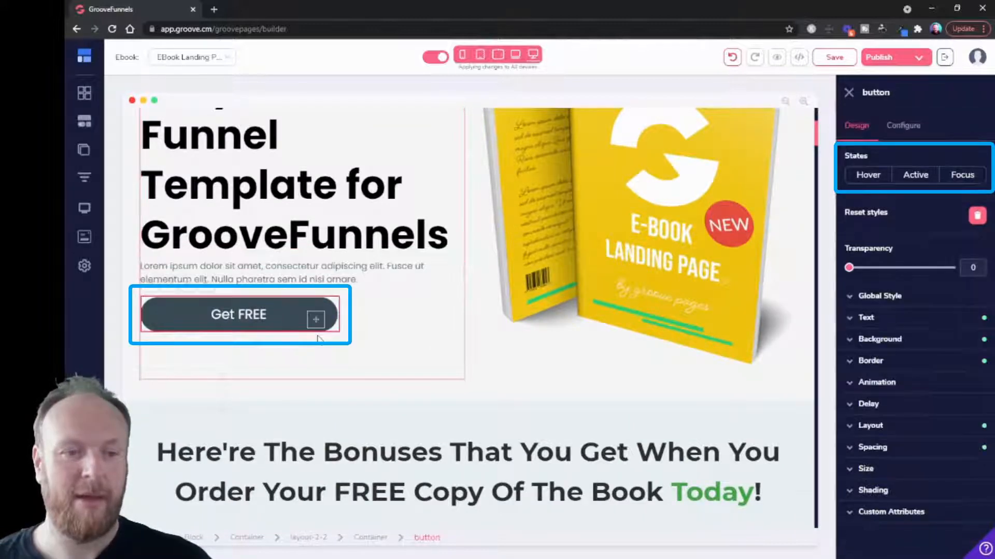
click(868, 176)
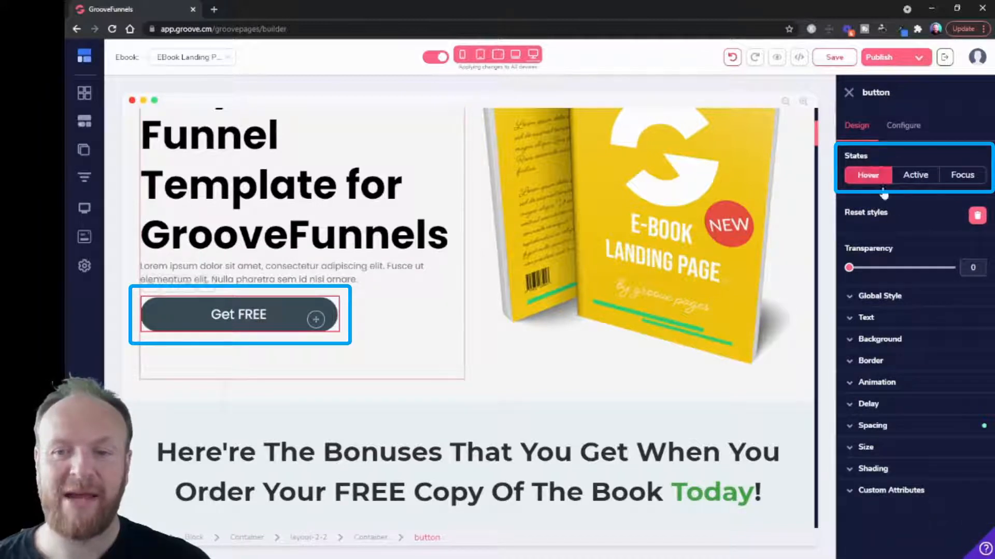
click(878, 341)
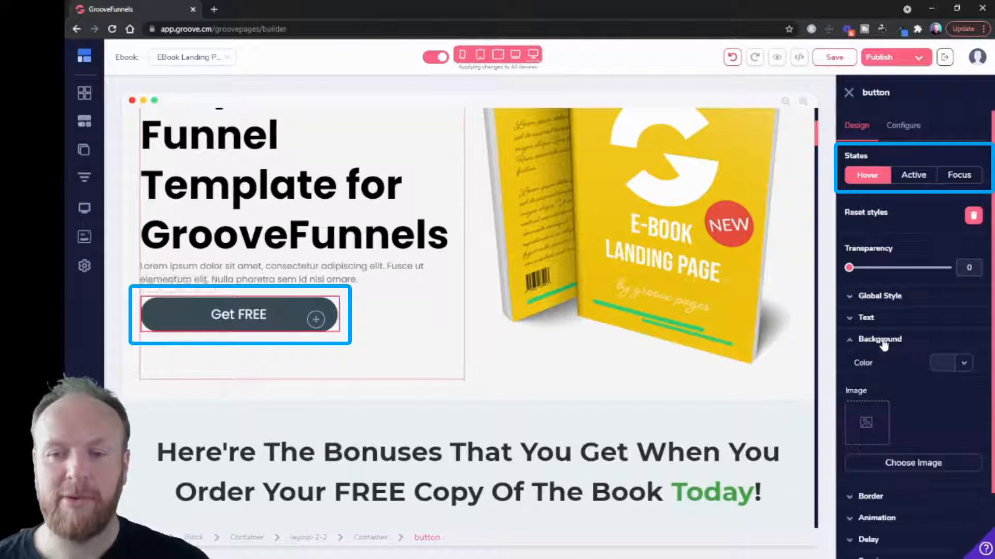
click(939, 364)
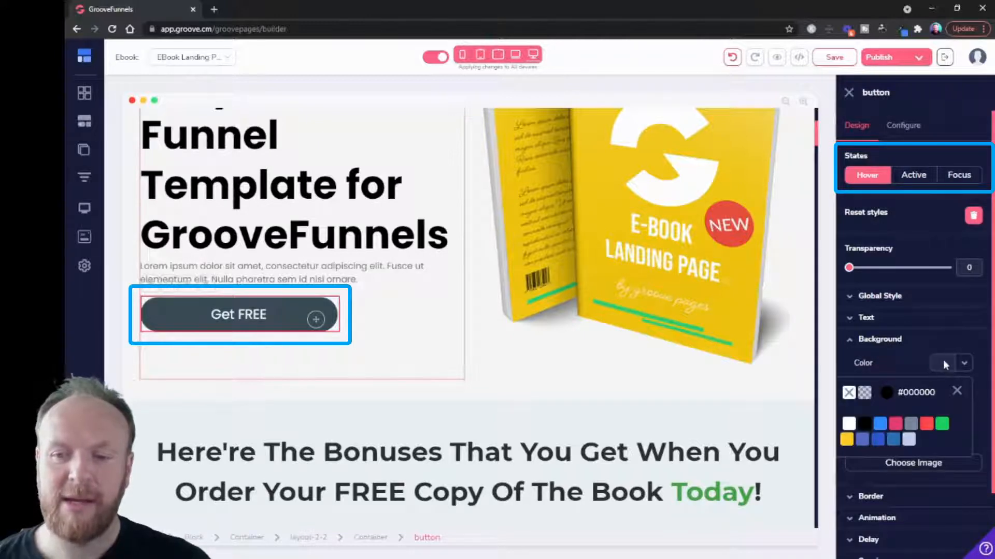
mouse_move(896, 428)
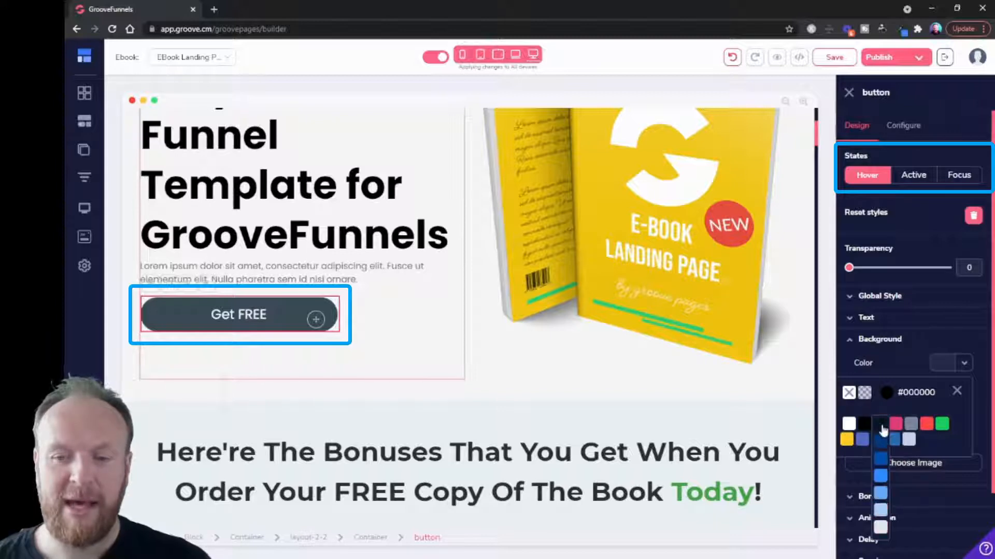
click(882, 458)
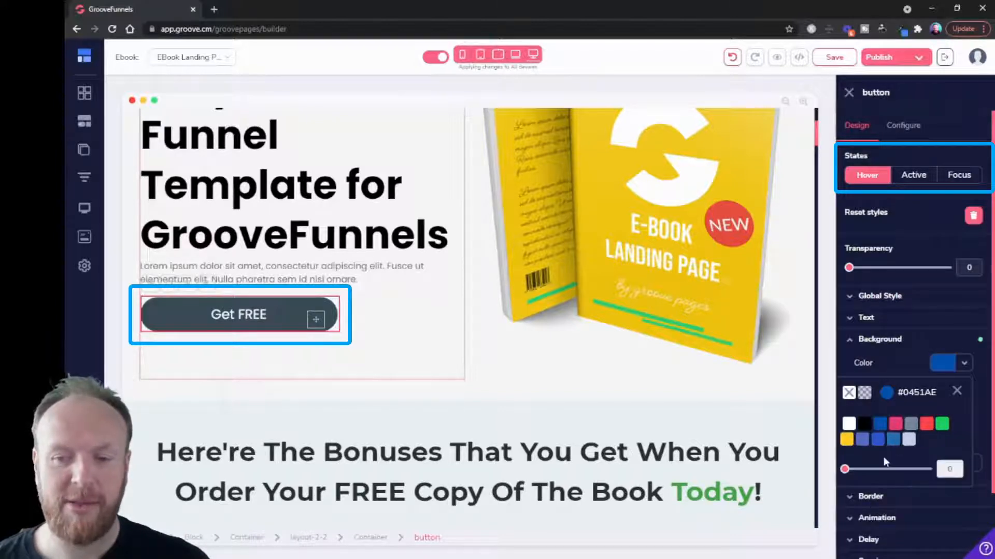
click(957, 392)
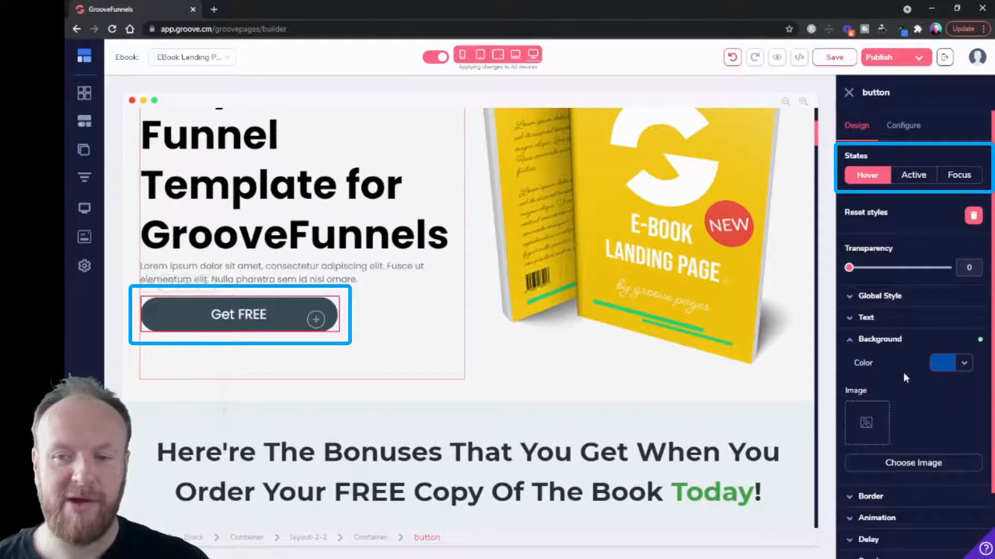
click(387, 405)
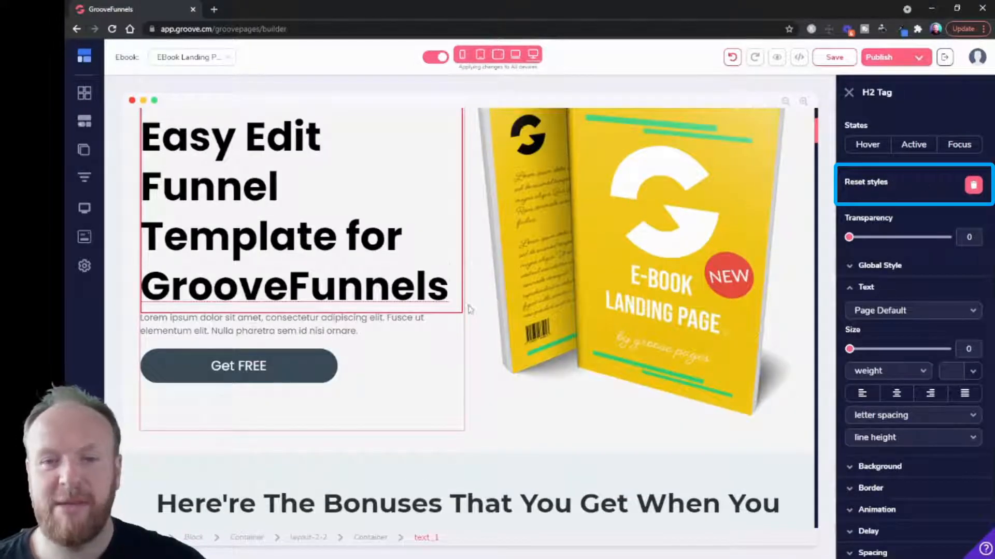
Step: Insert a Paragraph element between the short intro text and the Get FREE button
scroll(470, 310, up, 1)
scroll(426, 313, down, 2)
scroll(371, 302, up, 3)
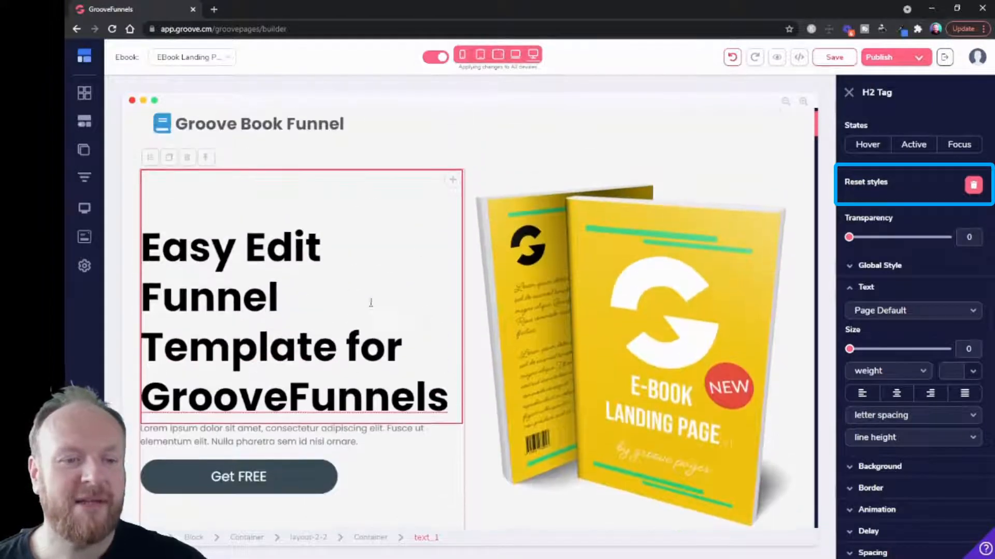
scroll(371, 303, down, 1)
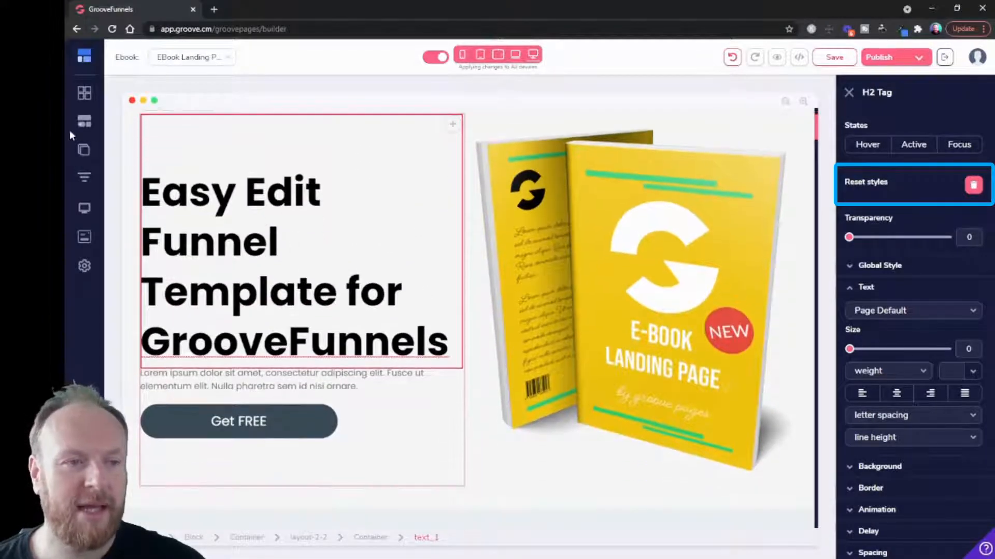
click(84, 120)
scroll(191, 325, down, 1)
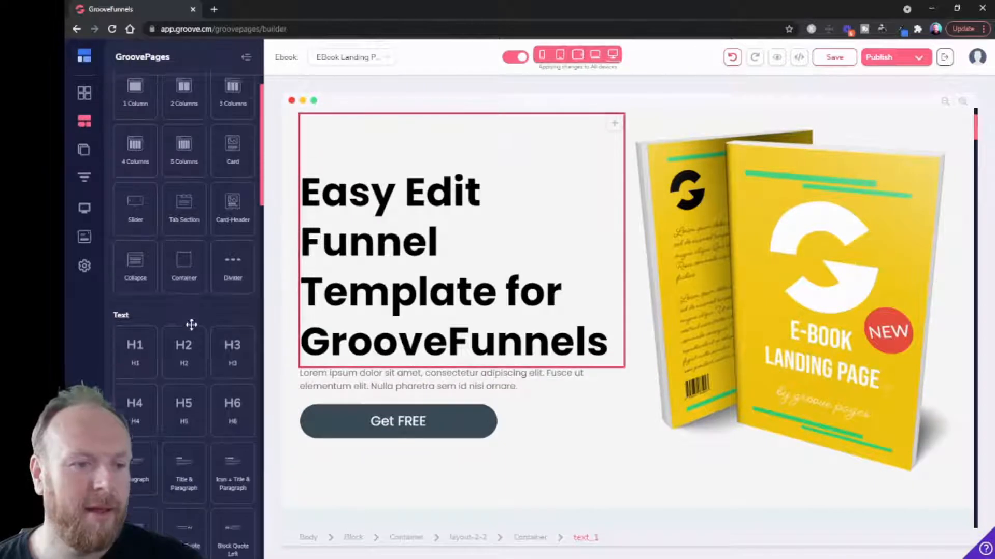
scroll(191, 324, down, 1)
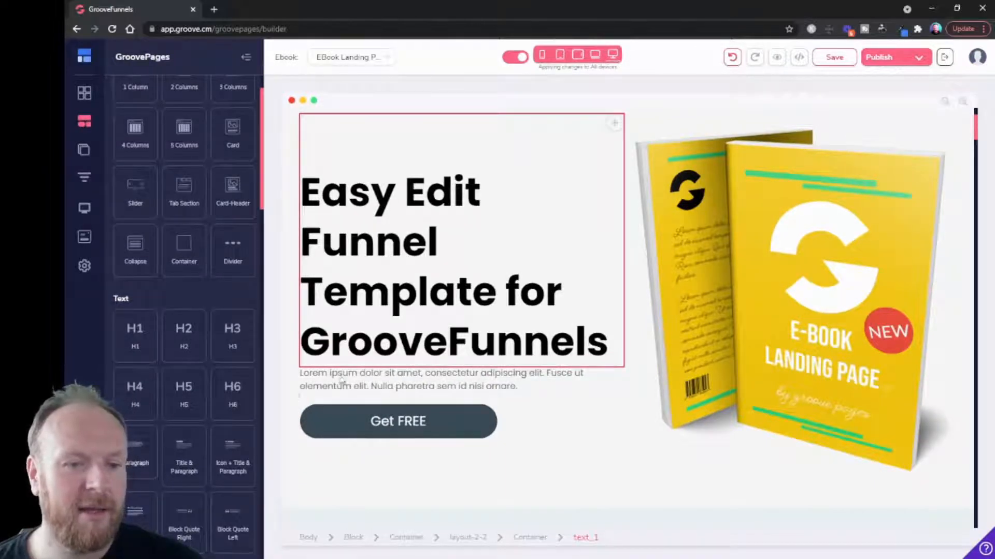
drag(341, 380, 435, 430)
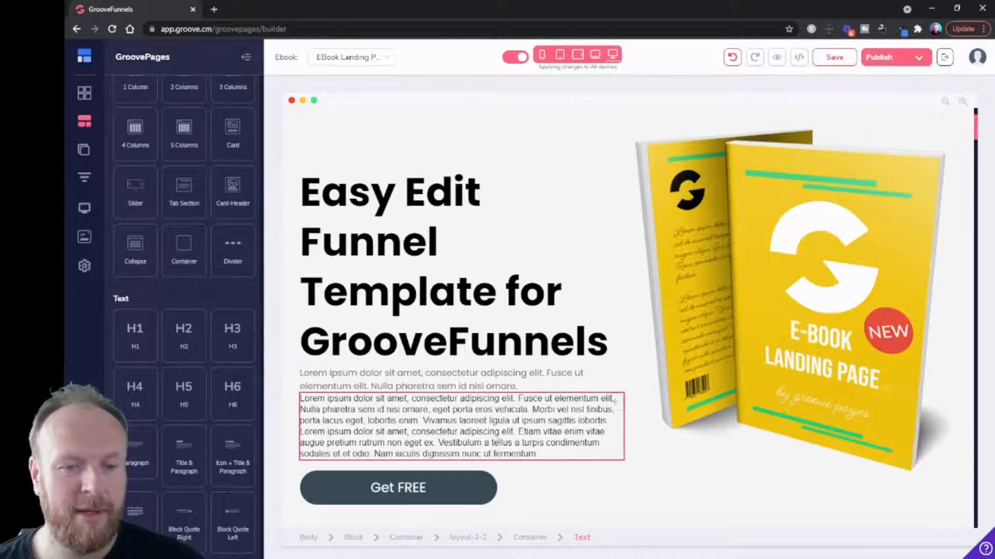
Step: Format the inserted paragraph with text size 23 and the Architects Daughter font
click(496, 440)
drag(849, 381, 865, 385)
click(885, 342)
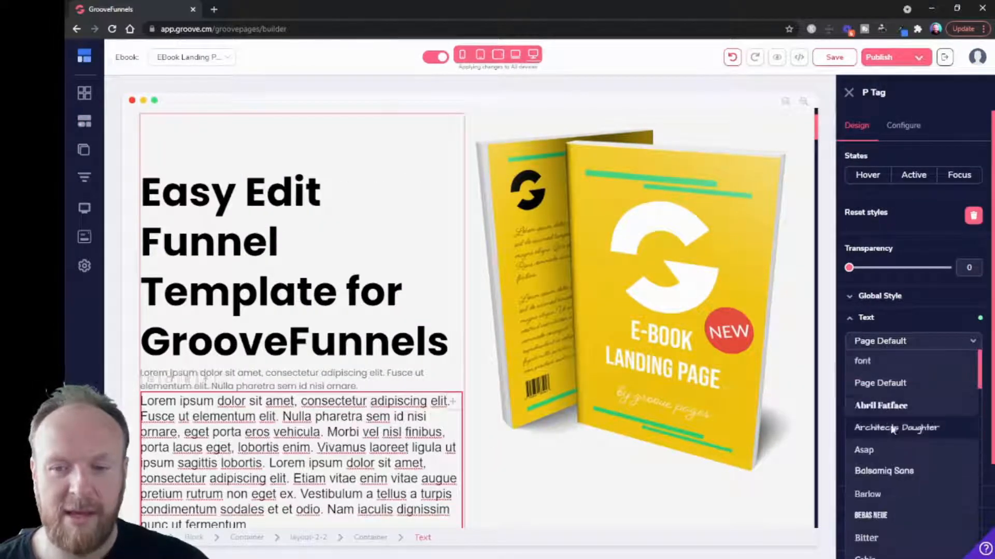
click(891, 428)
scroll(917, 430, down, 1)
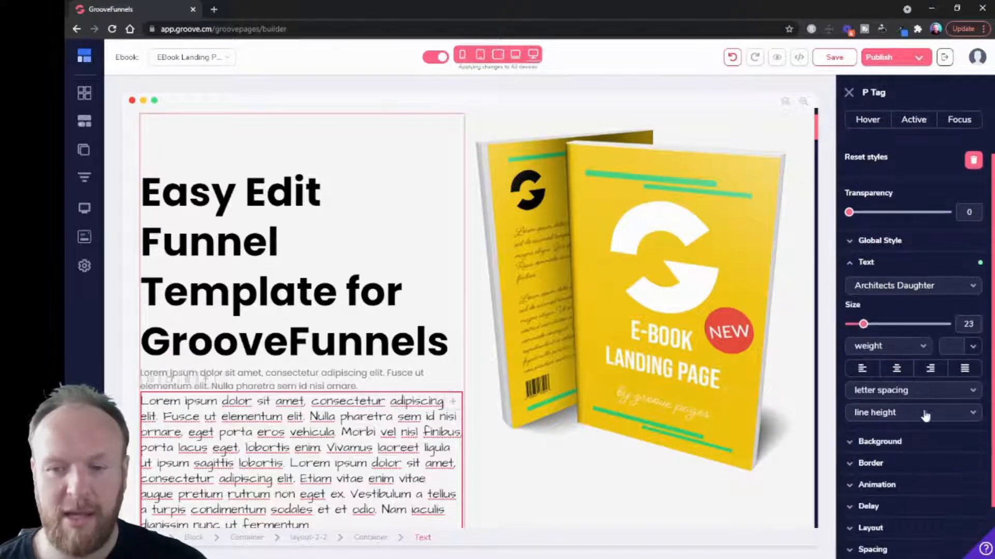
Step: Colour the inserted paragraph's text green, #10893E
click(956, 346)
click(950, 407)
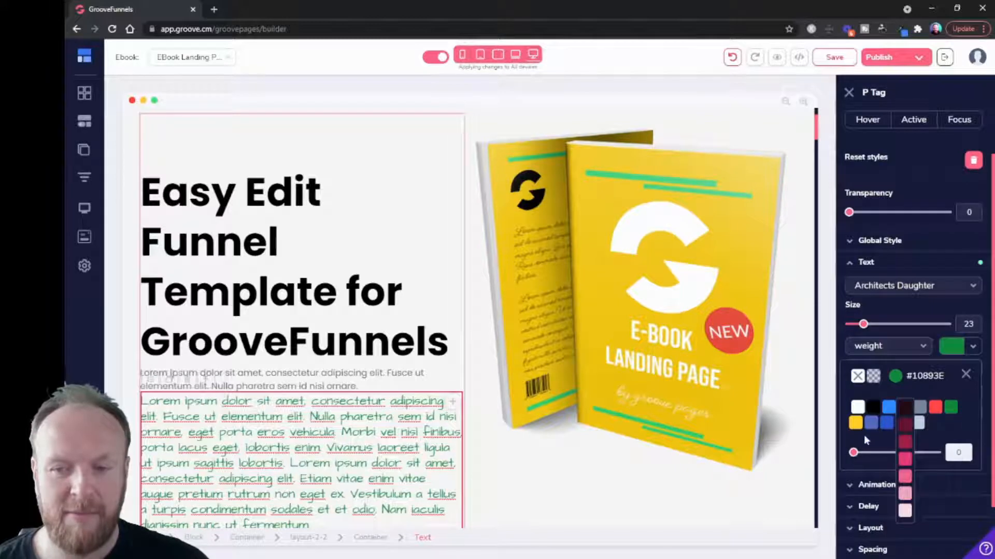
click(964, 374)
Step: Set the inserted paragraph's text size to 30 and its weight to regular
drag(863, 326, 870, 325)
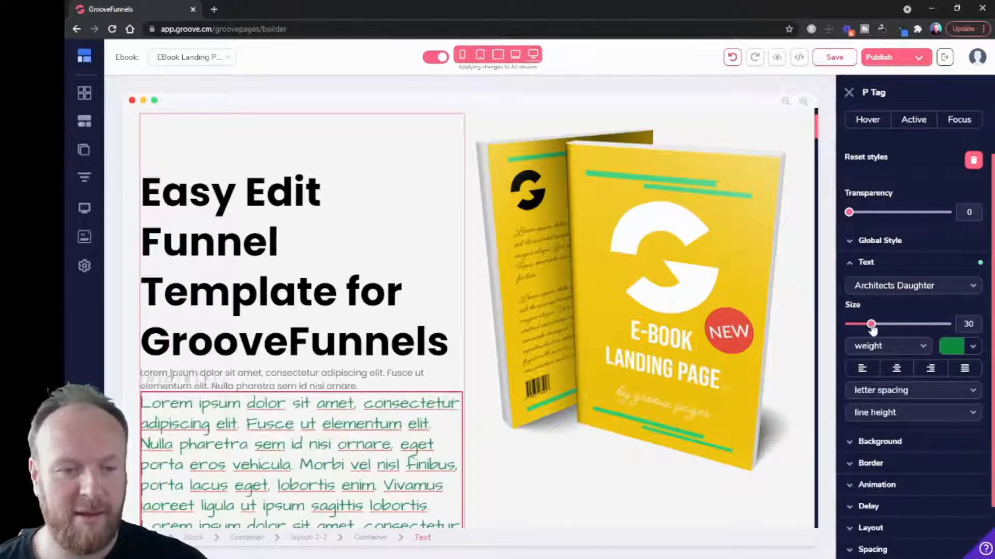
click(886, 350)
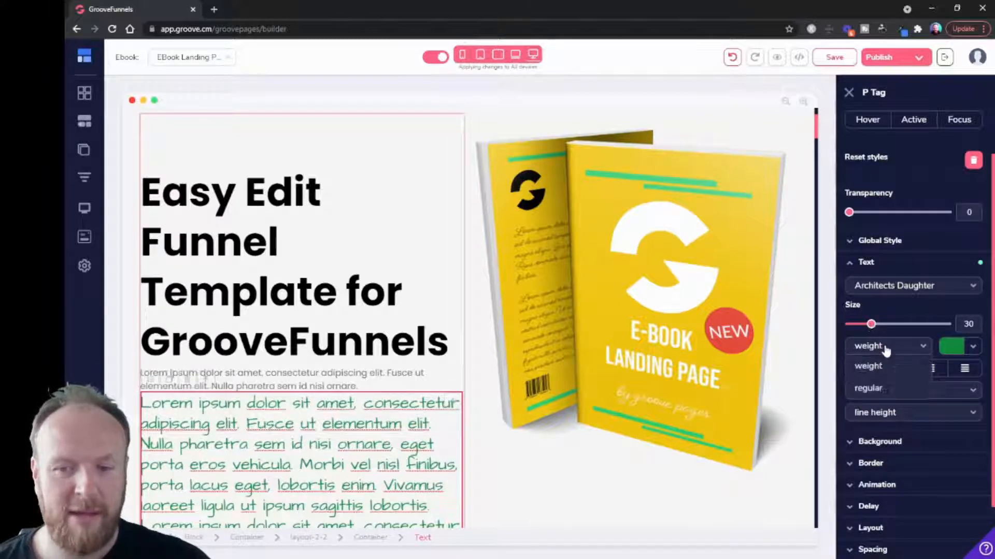
click(875, 388)
scroll(307, 330, down, 3)
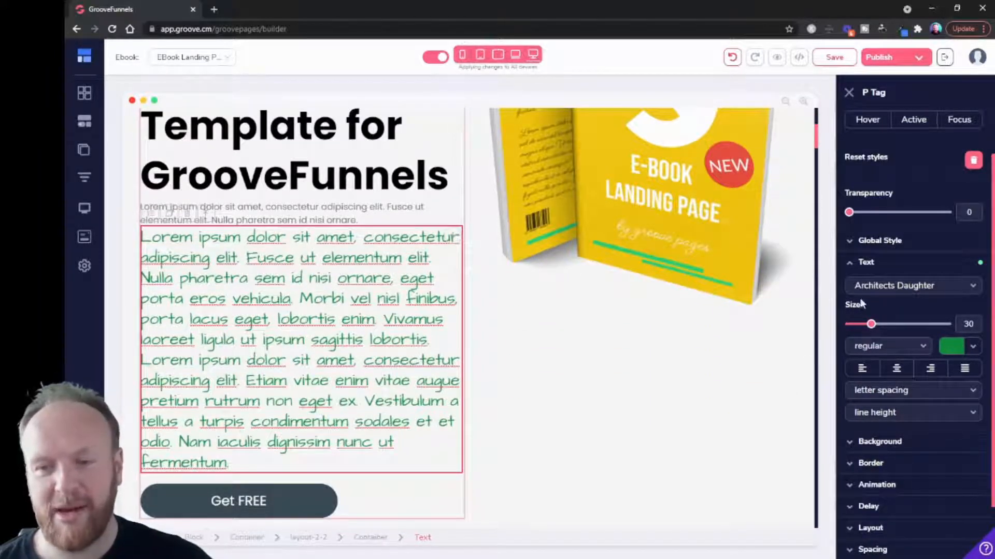
Step: Reset the styles of the inserted paragraph and of the main "Easy Edit Funnel Template for GrooveFunnels" heading
click(973, 160)
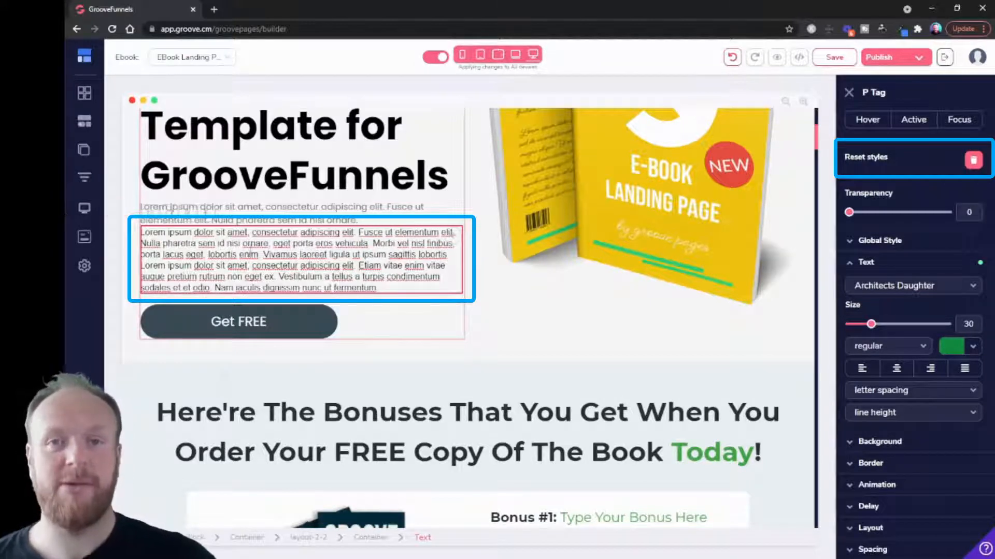
scroll(424, 404, up, 3)
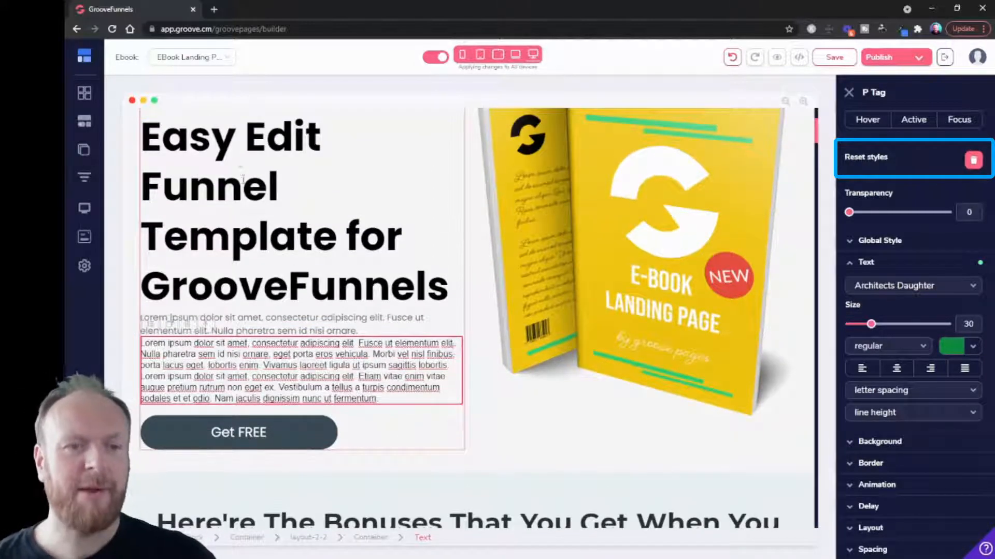
scroll(292, 244, up, 2)
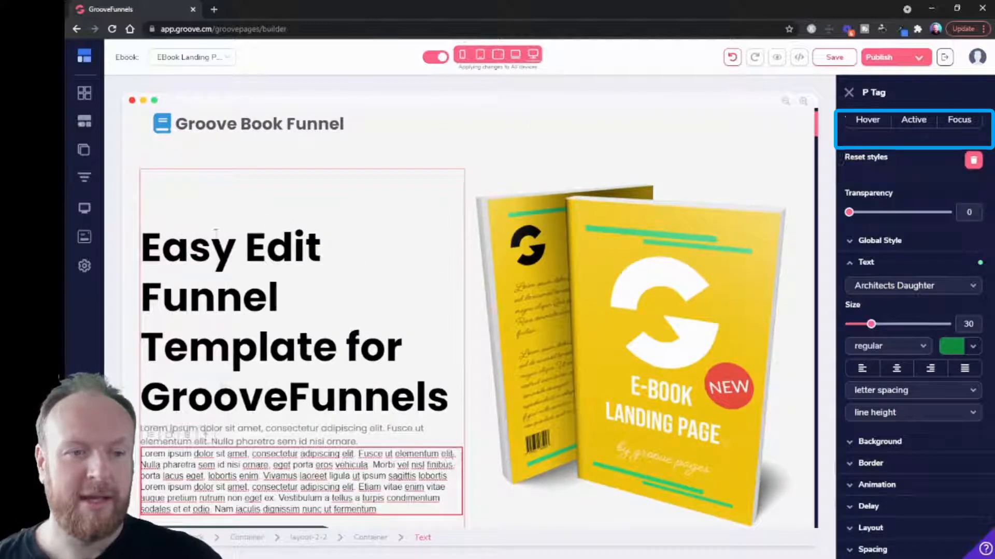
click(217, 253)
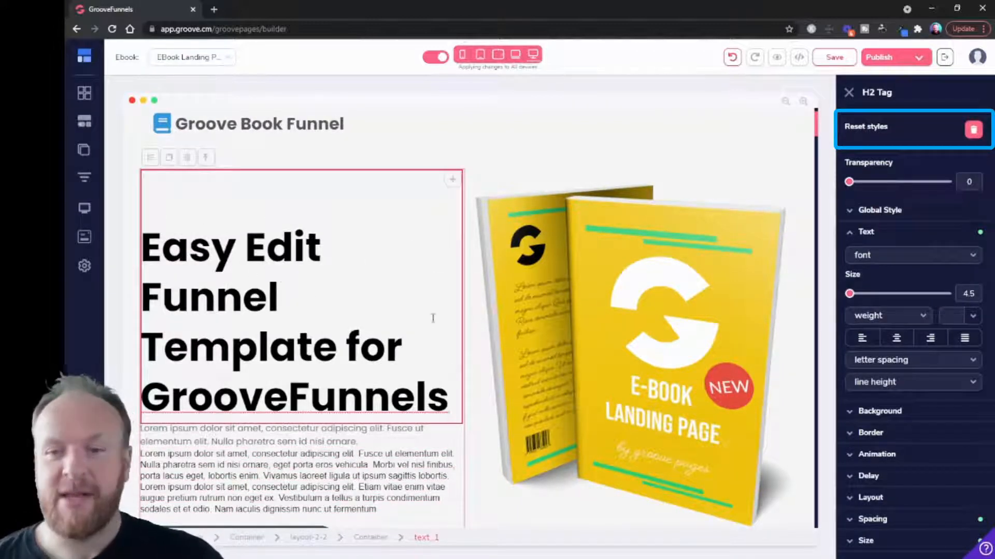
click(968, 133)
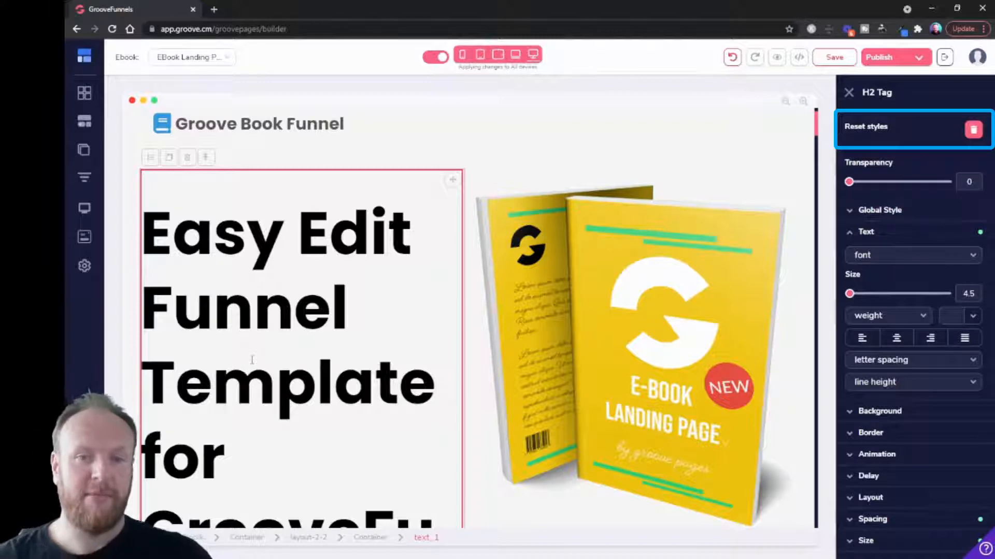
Step: Undo the style resets and step back through the paragraph's formatting until its insertion is undone too
click(733, 58)
click(732, 57)
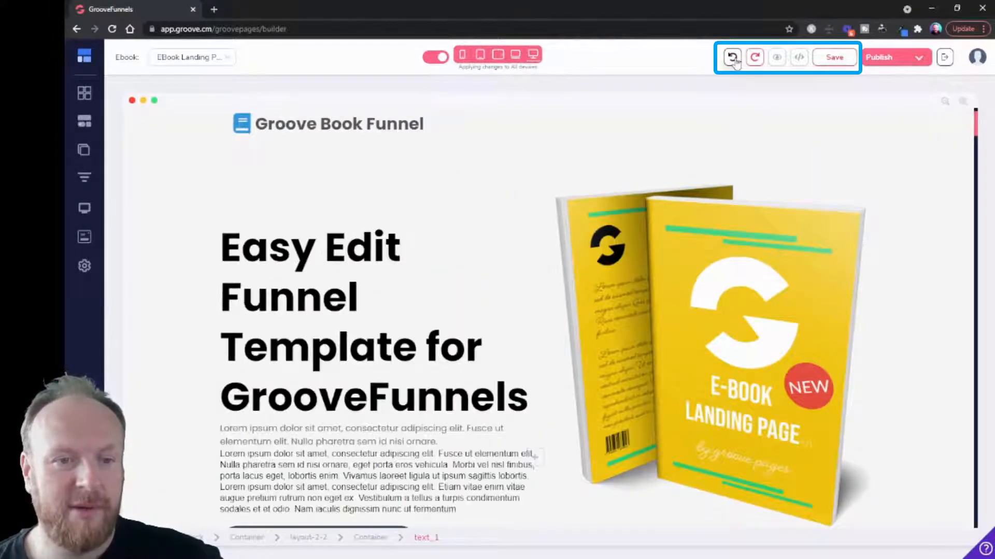
click(733, 58)
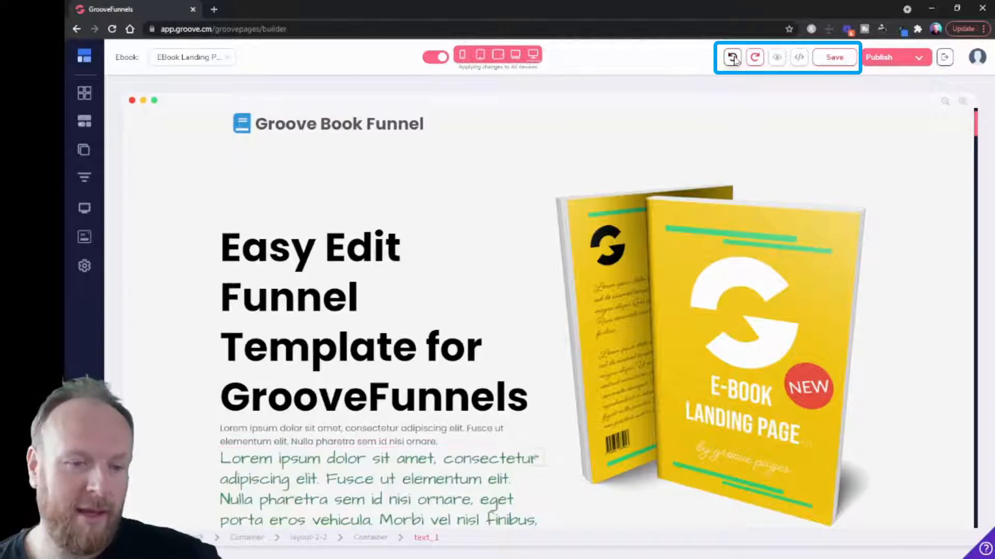
click(733, 57)
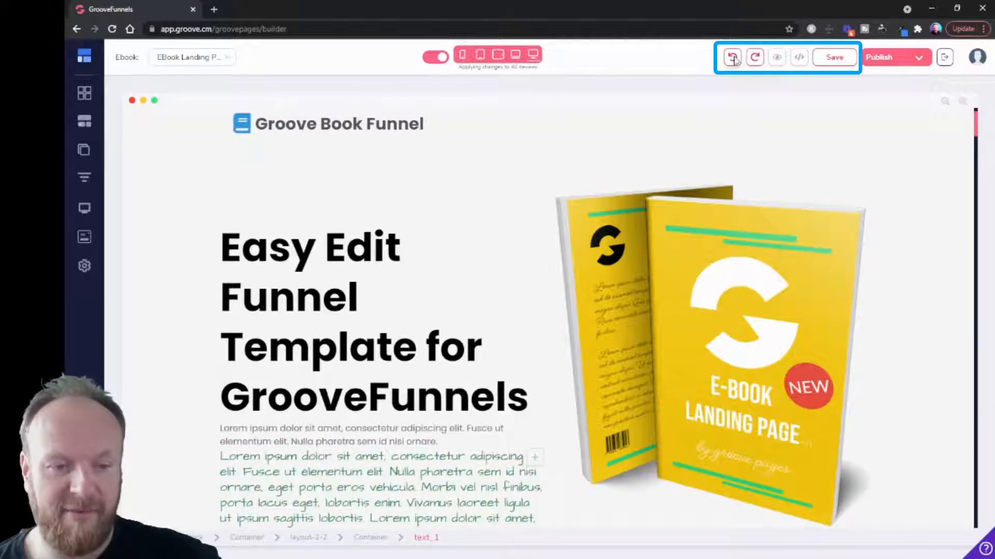
click(733, 57)
click(732, 58)
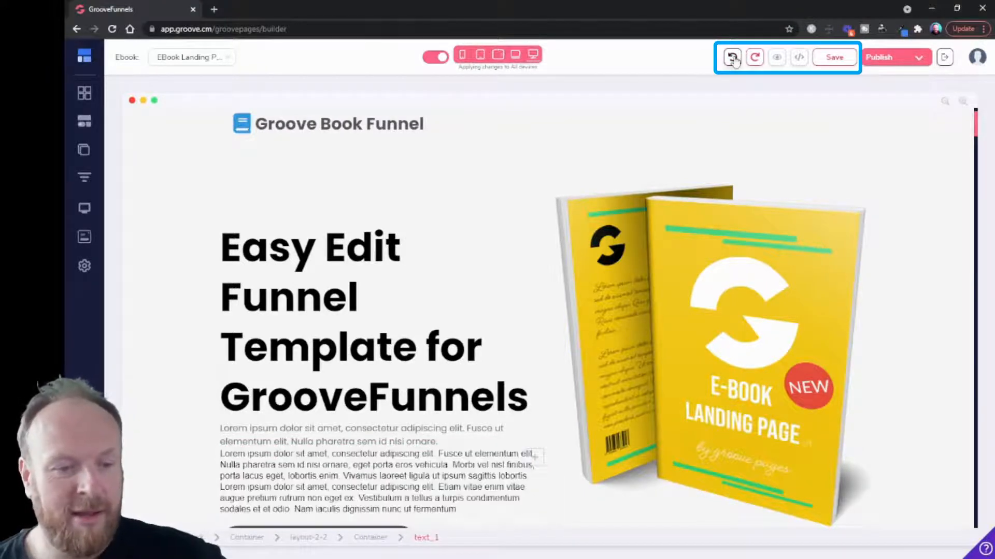
click(732, 57)
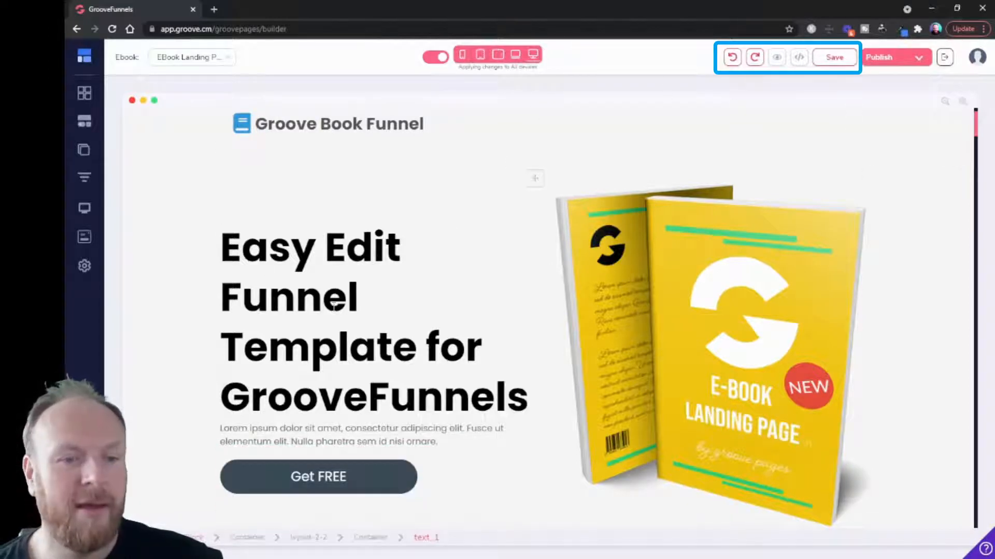
Step: Examine the design settings of the main heading and the book image, including the image's Global Style option
click(222, 230)
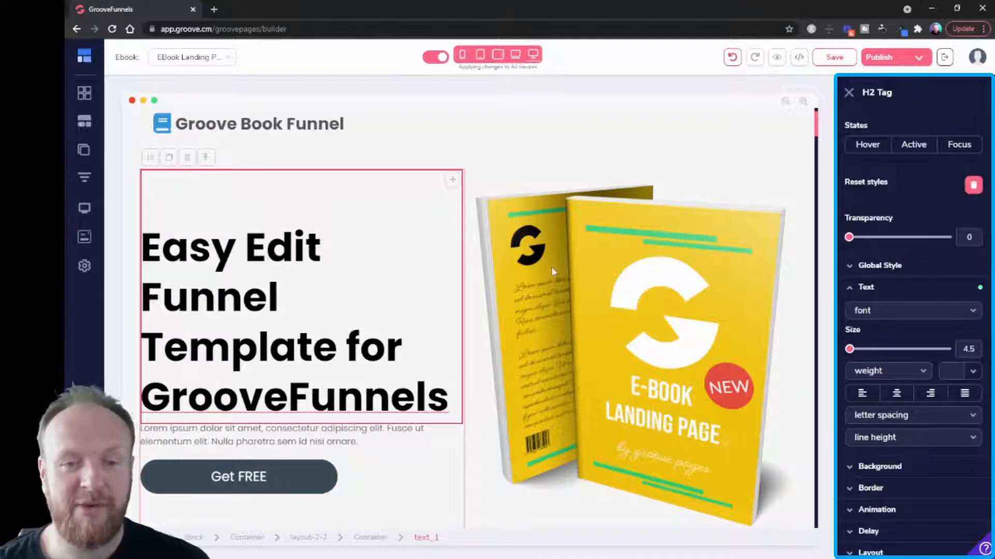
click(594, 248)
mouse_move(851, 270)
mouse_down()
mouse_move(916, 269)
mouse_move(842, 280)
mouse_up()
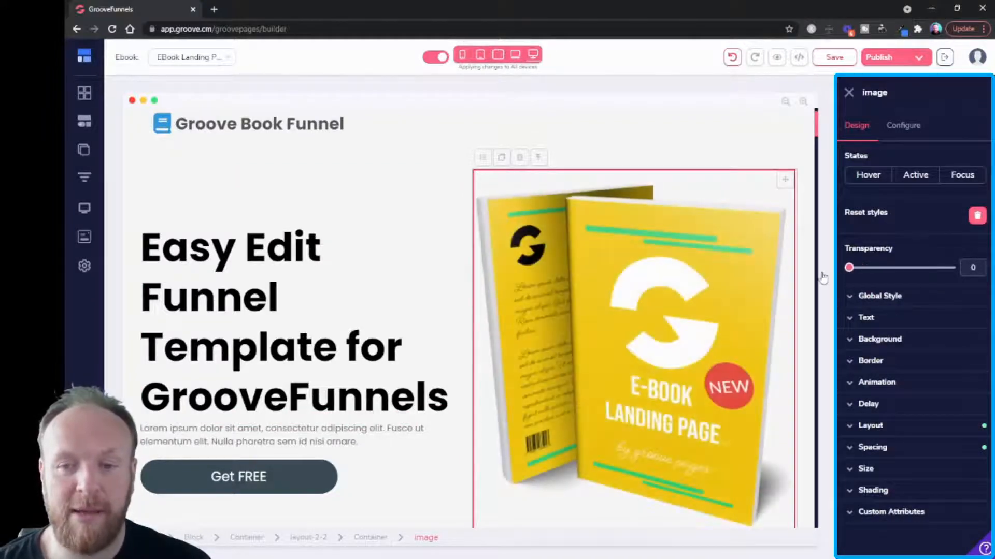
click(880, 295)
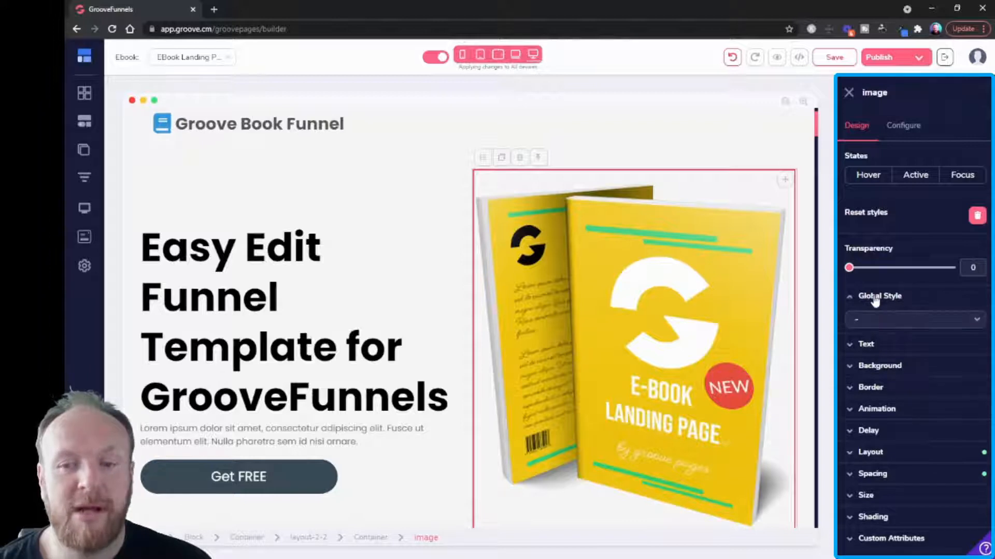
scroll(264, 297, down, 7)
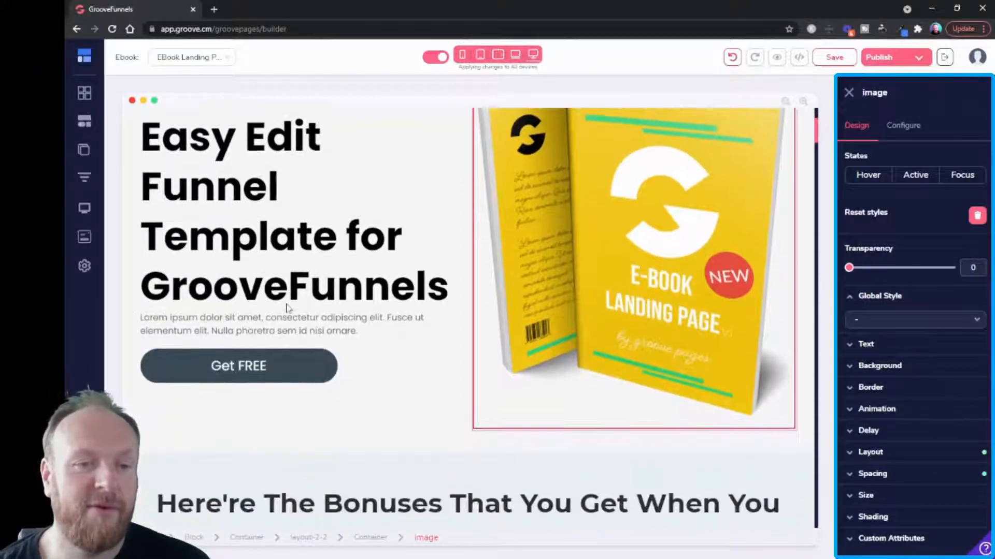
scroll(288, 309, down, 1)
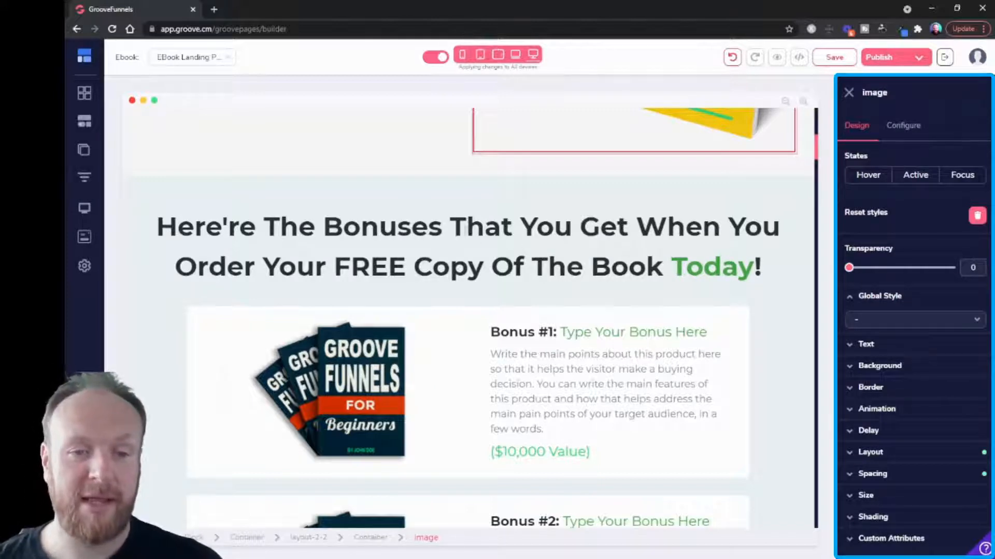
Step: Set the "Here're The Bonuses That You Get" heading's font to Abril Fatface and its text colour to dark red #A02248
click(462, 240)
click(912, 342)
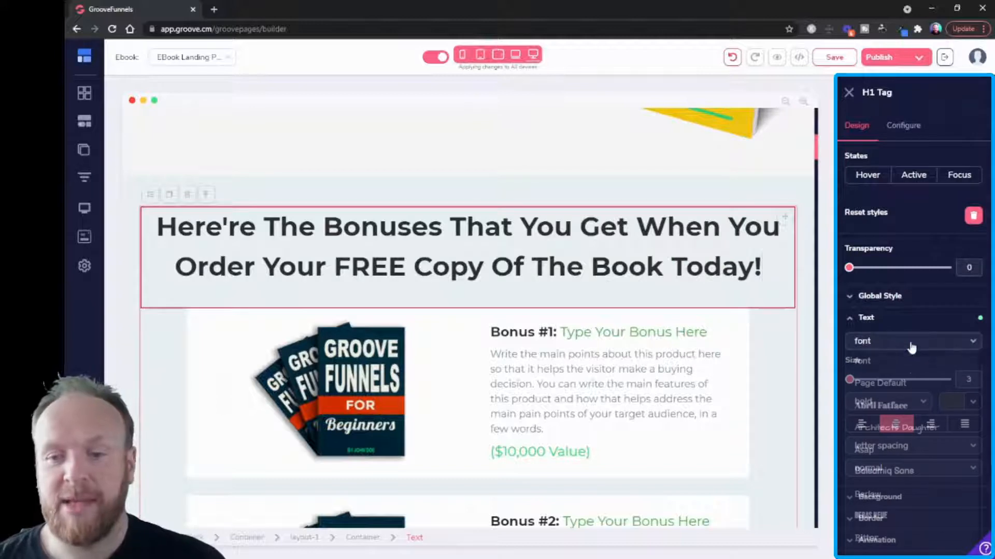
scroll(913, 406, down, 1)
scroll(913, 414, up, 1)
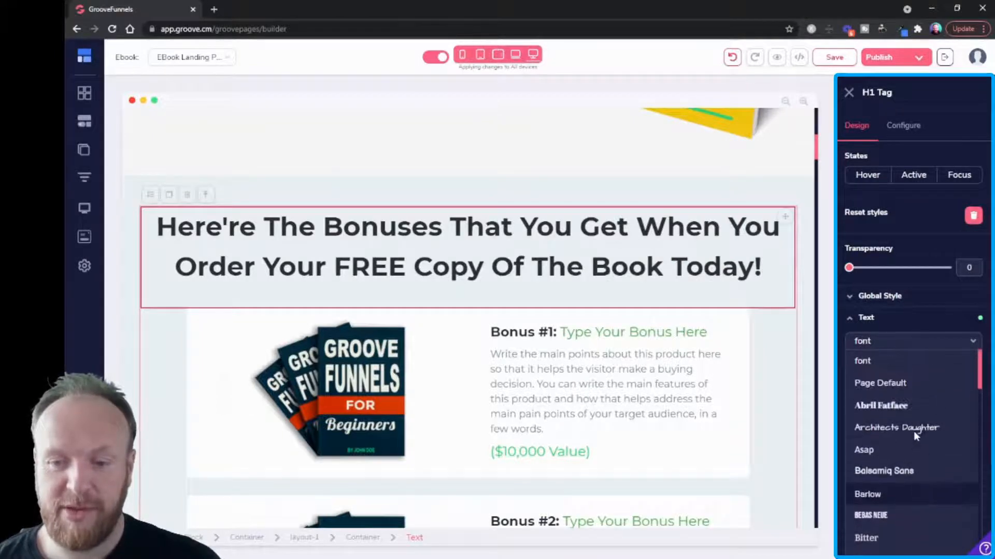
click(893, 408)
click(973, 402)
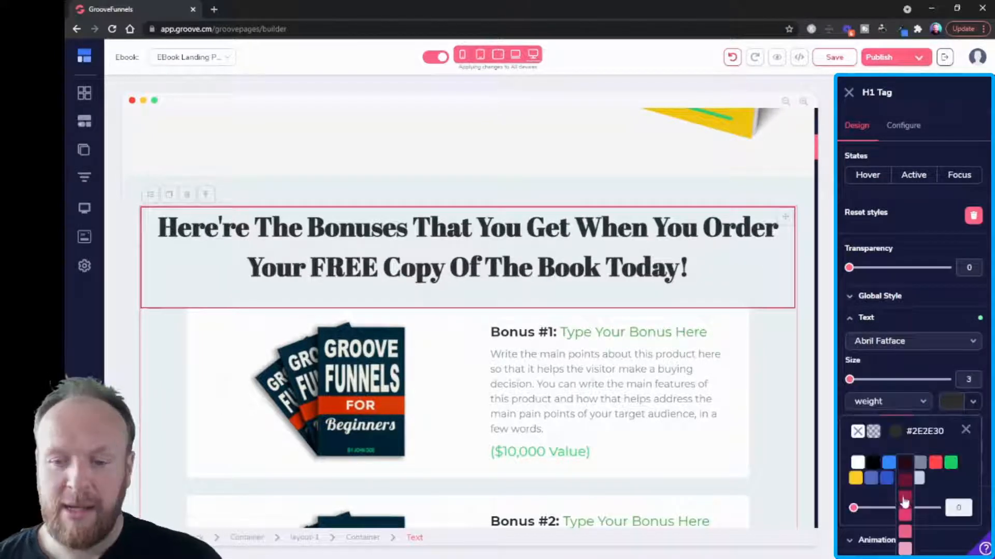
click(904, 504)
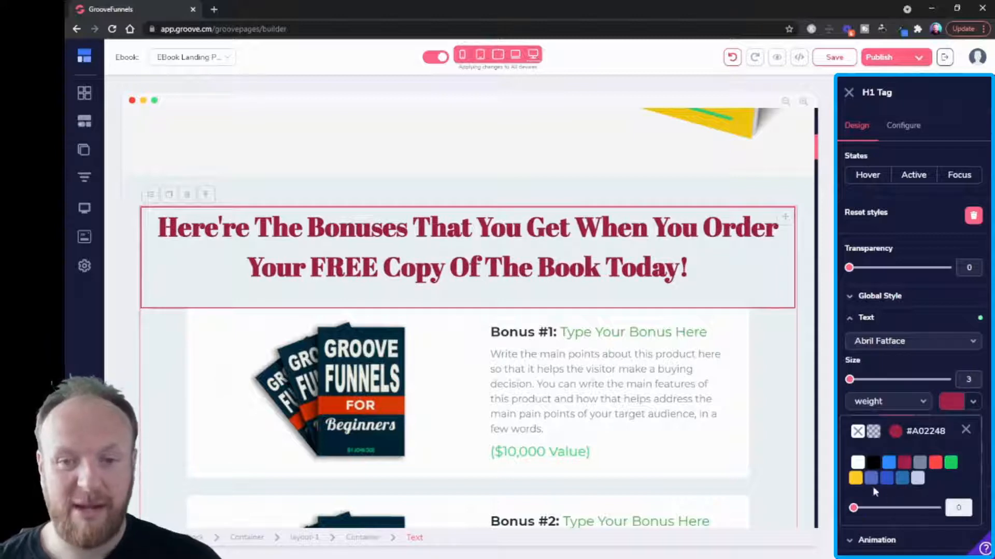
click(942, 369)
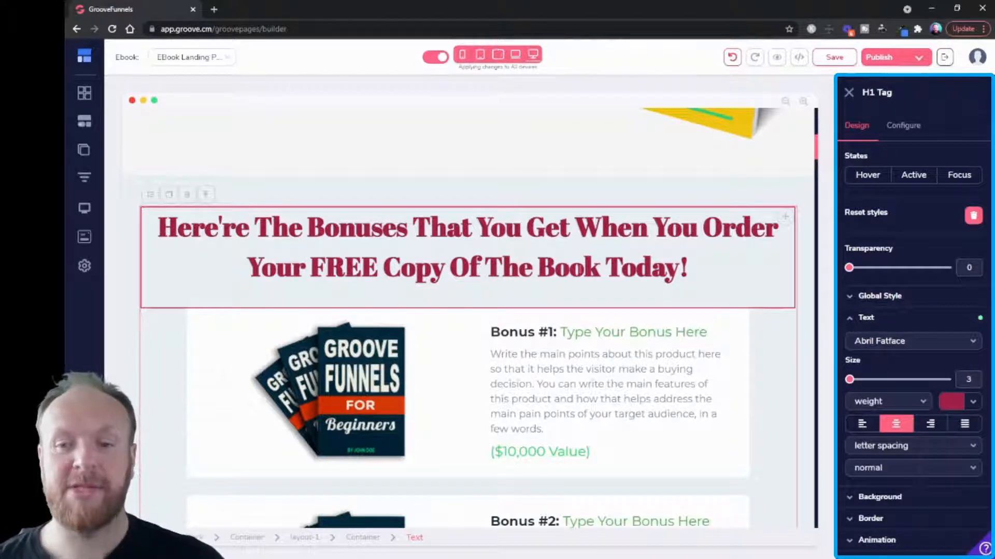
Step: Create a global style named "Red Font" from the bonuses heading's formatting
click(891, 297)
scroll(912, 309, down, 1)
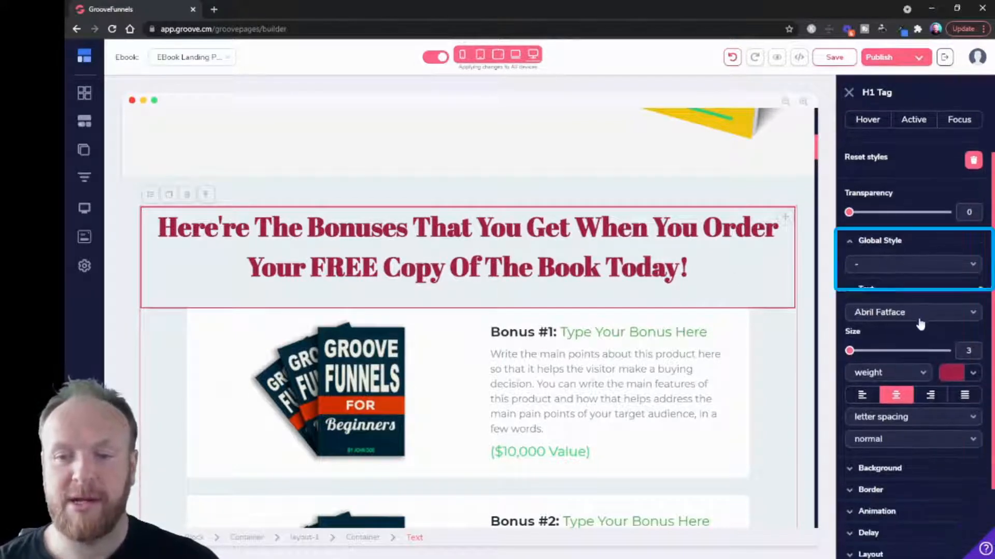
click(917, 270)
click(909, 280)
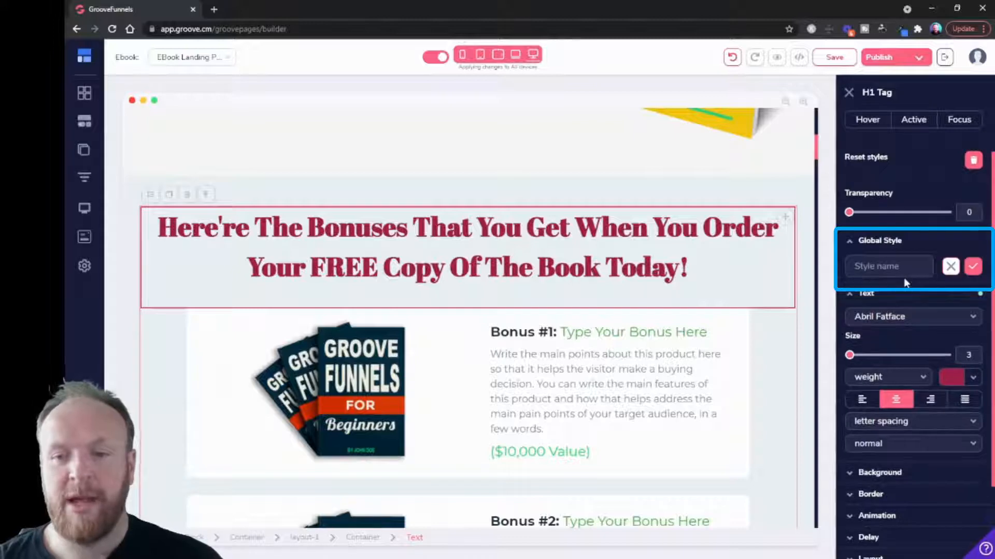
text(Red Font)
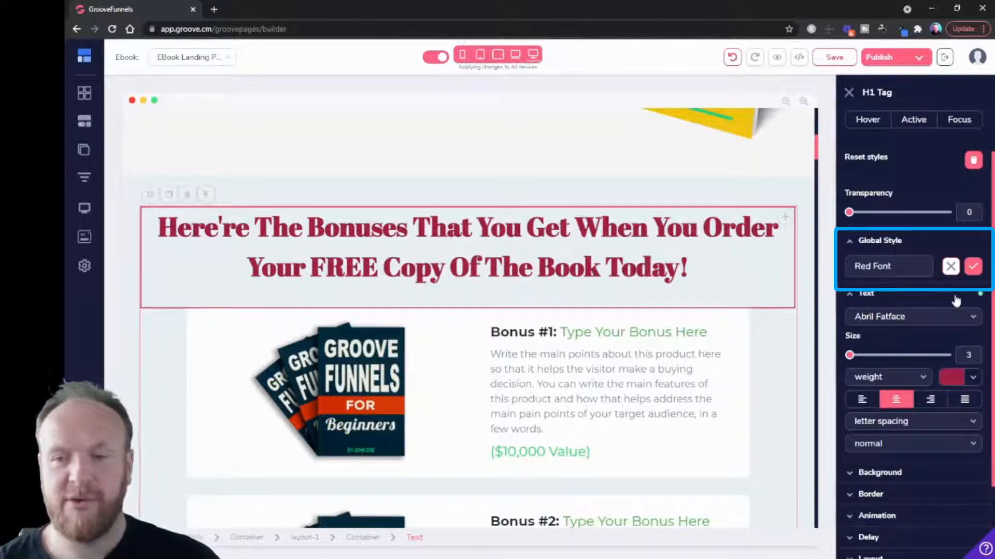
click(973, 267)
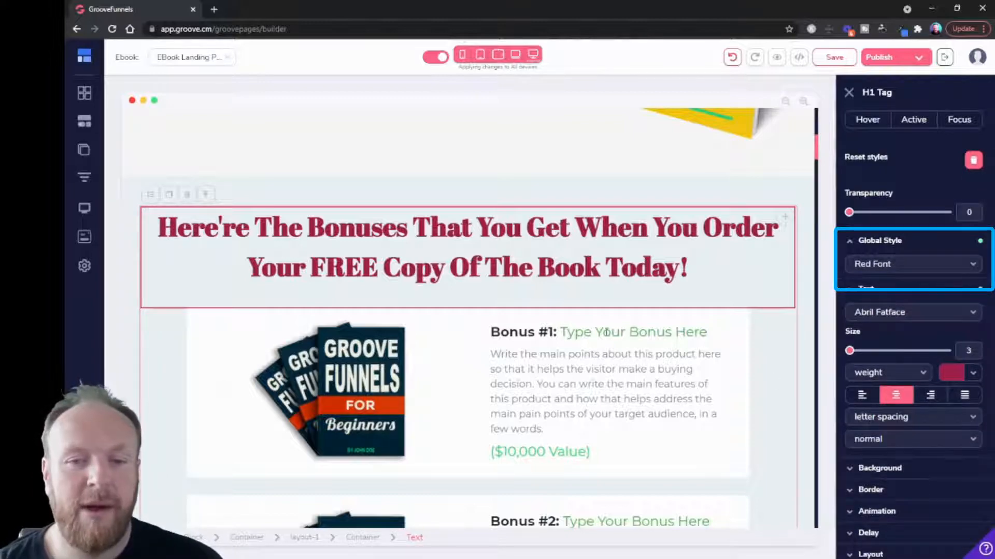
Step: Apply the "Red Font" global style to the "So...What's The Catch?" heading
scroll(491, 294, down, 8)
scroll(491, 294, down, 11)
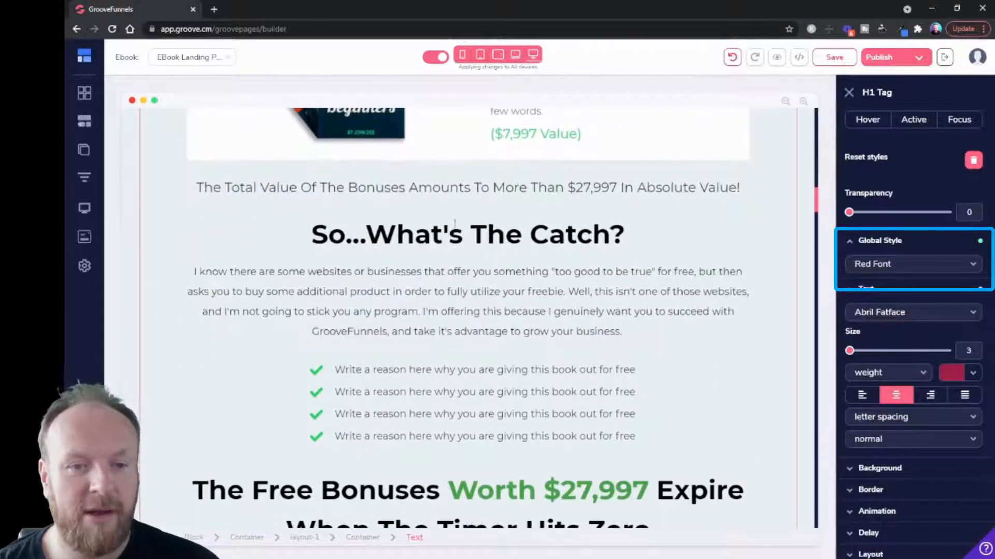
click(464, 237)
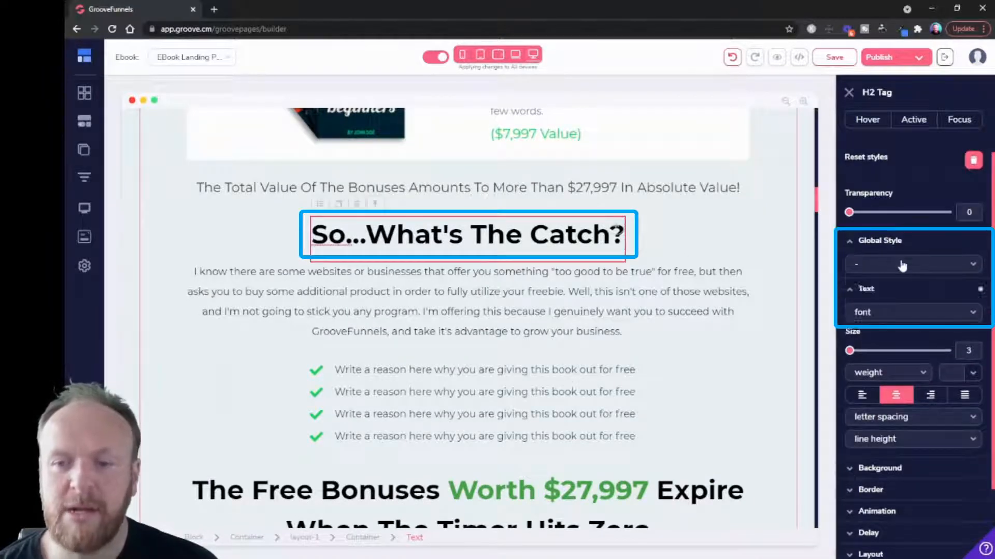
click(899, 264)
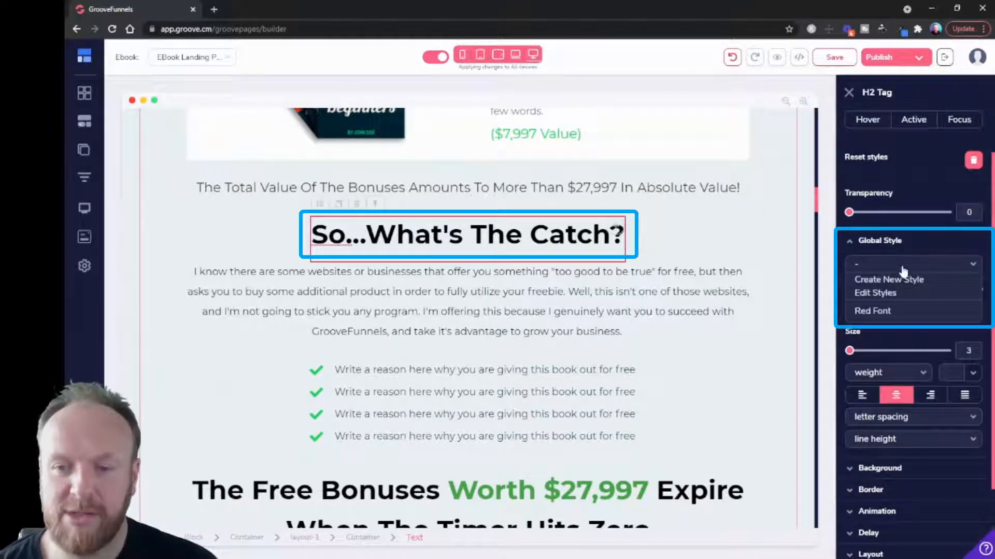
click(885, 313)
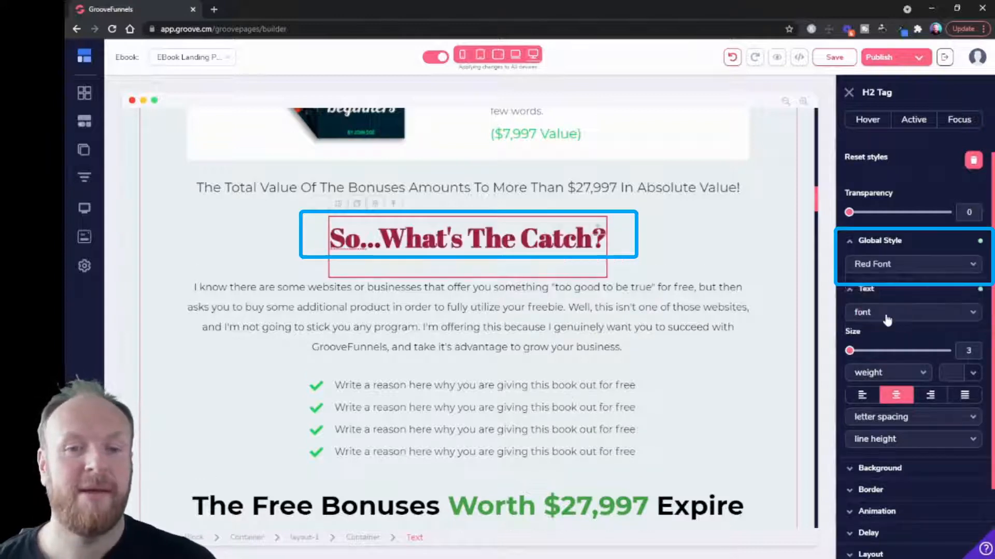
Step: Apply the "Red Font" global style to the "Topics Covered In This Book" heading
scroll(487, 295, down, 15)
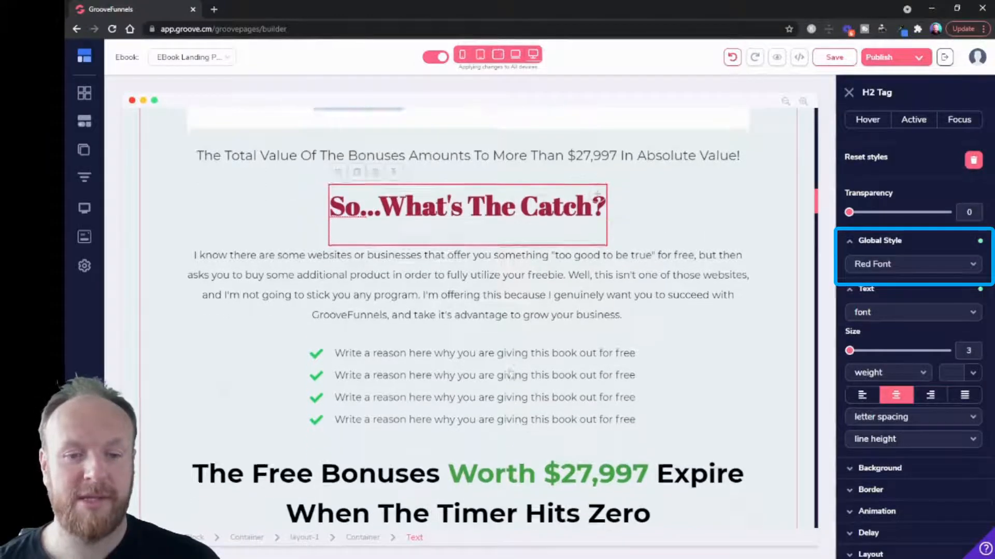
scroll(521, 376, down, 5)
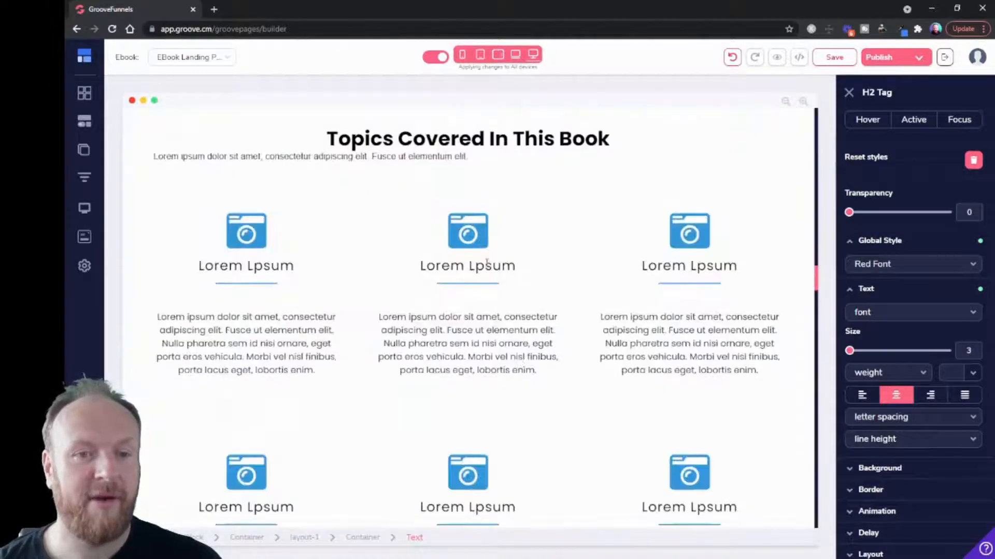
scroll(520, 375, up, 3)
click(727, 274)
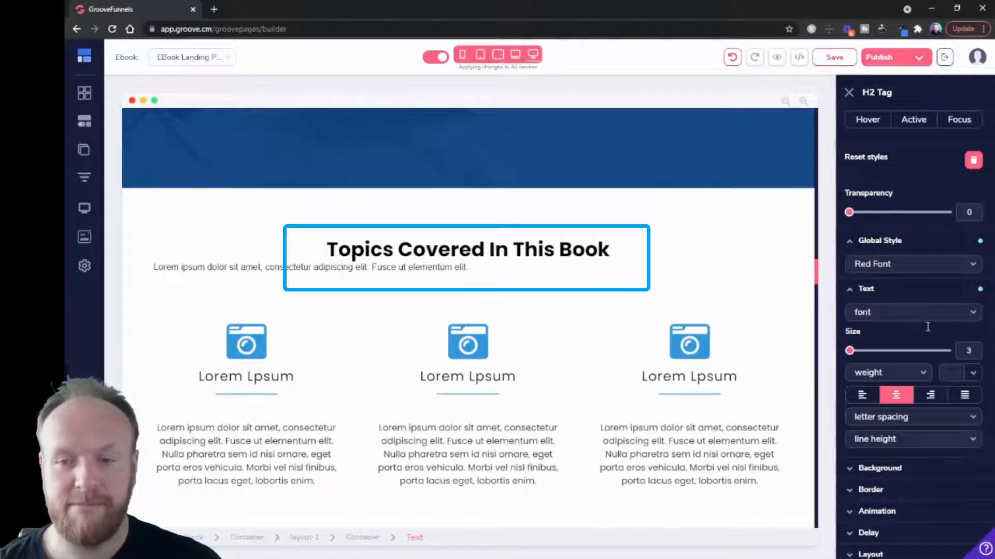
click(882, 231)
click(880, 266)
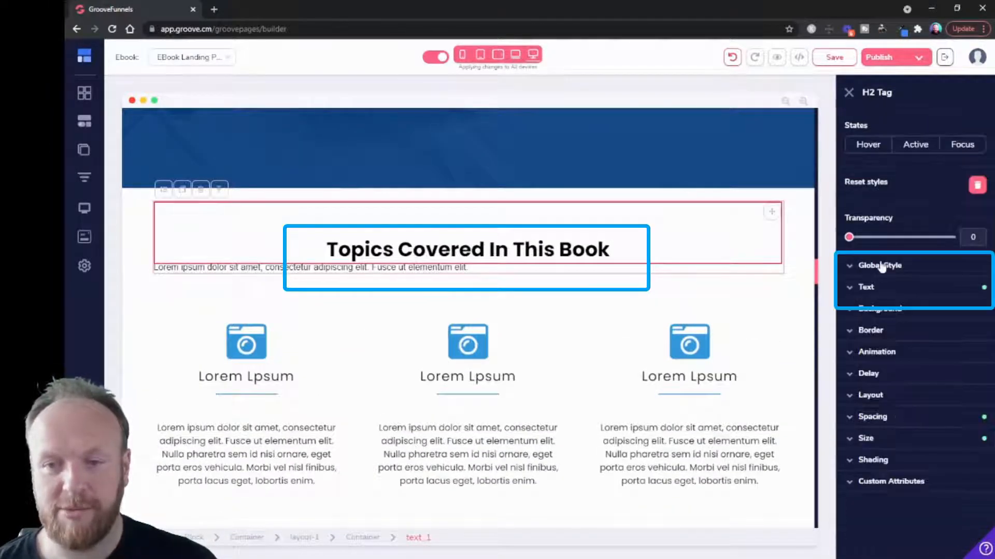
click(901, 289)
click(895, 337)
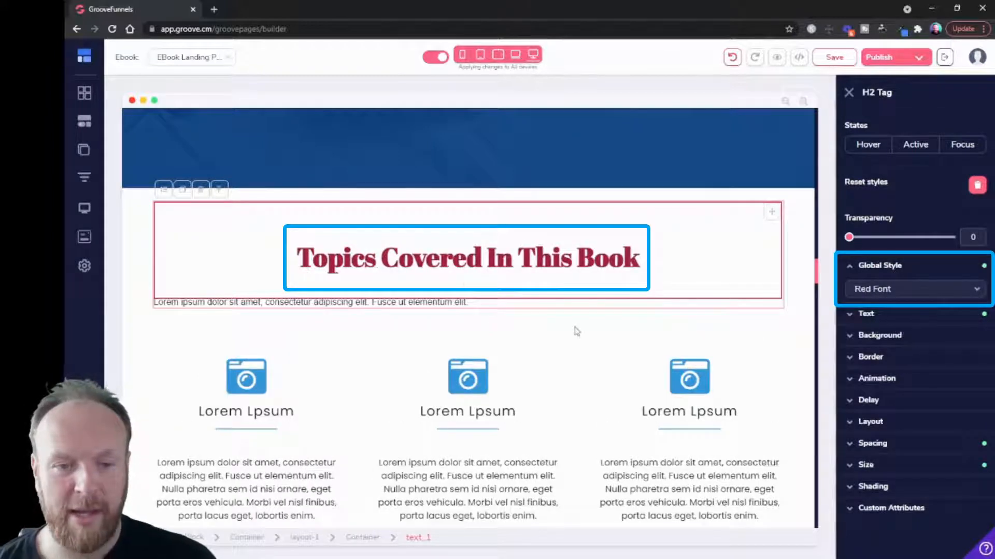
click(511, 330)
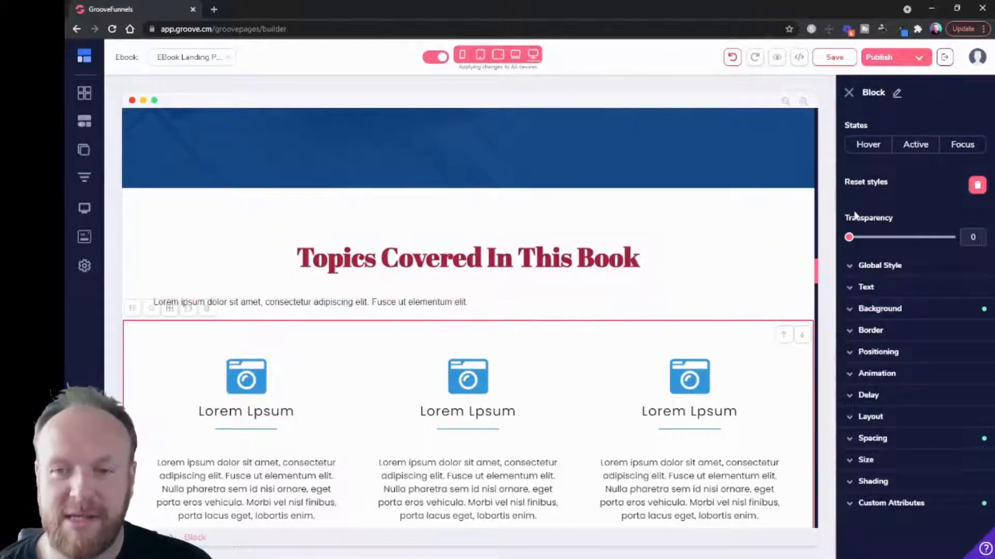
Step: Undo the global style assignments and the bonuses heading's colour and font changes
scroll(595, 306, down, 20)
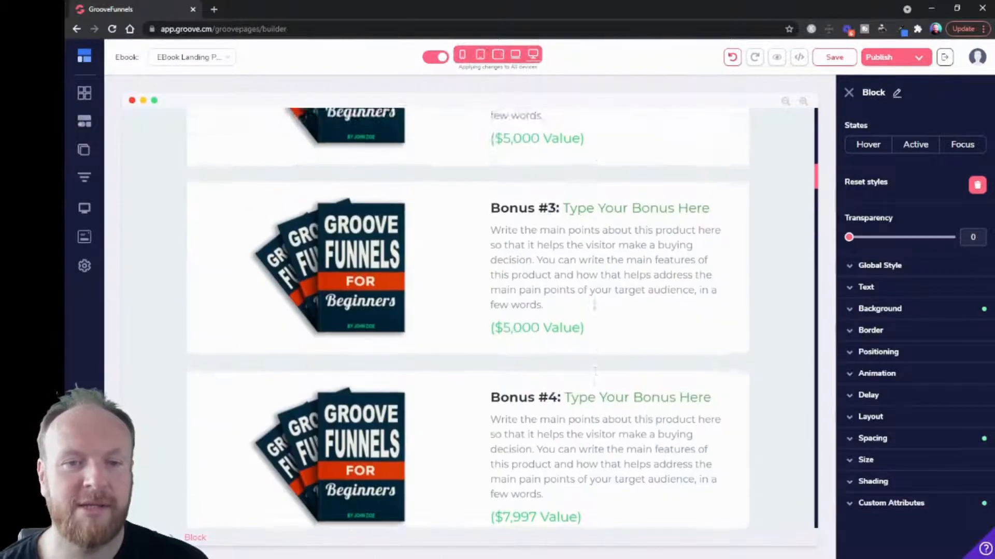
scroll(596, 290, up, 5)
click(732, 57)
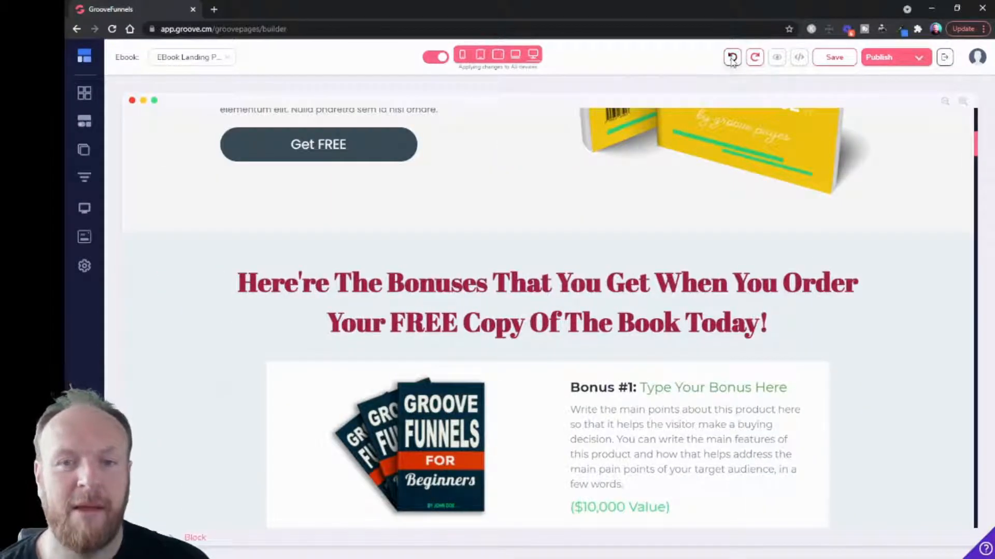
click(732, 57)
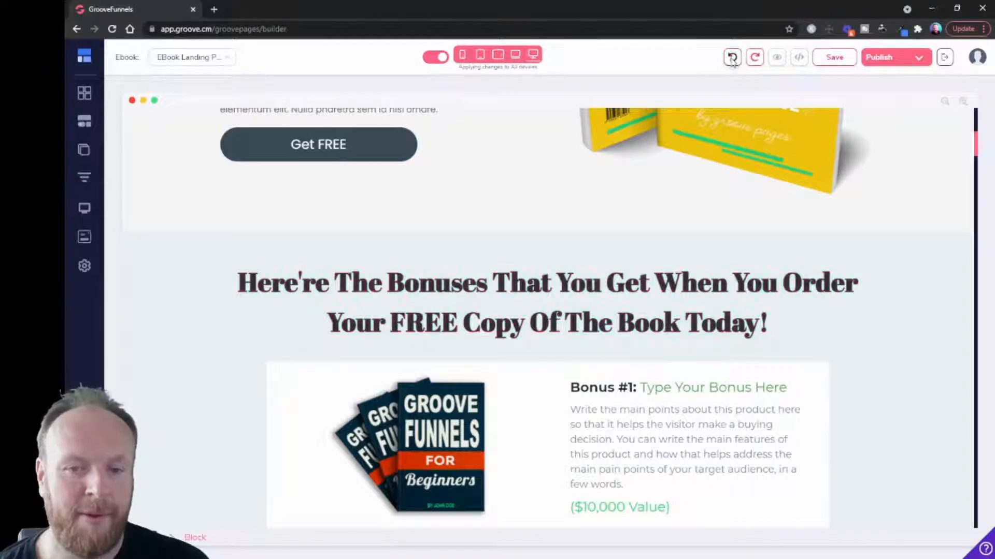
click(732, 58)
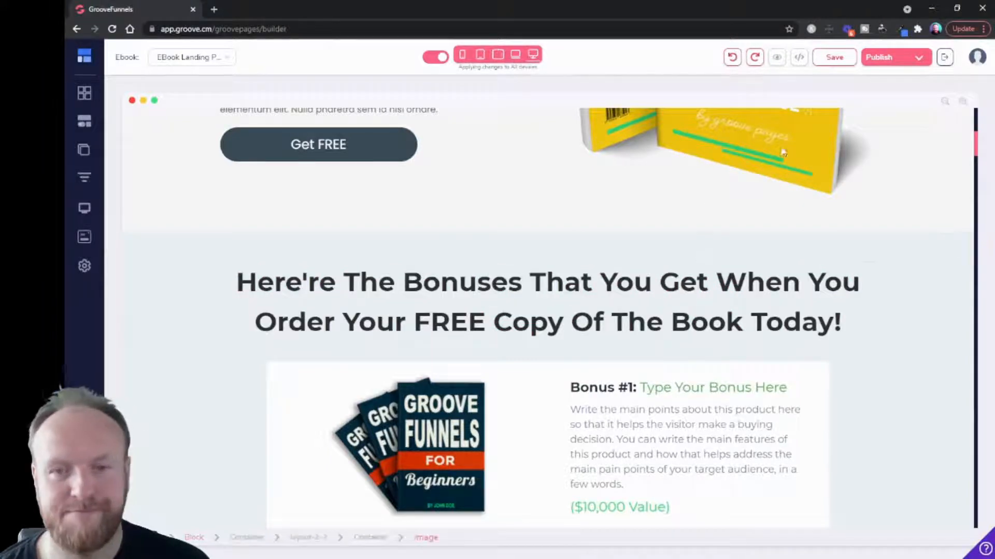
Step: Browse the fonts available for the "Here're The Bonuses That You Get" heading
click(816, 272)
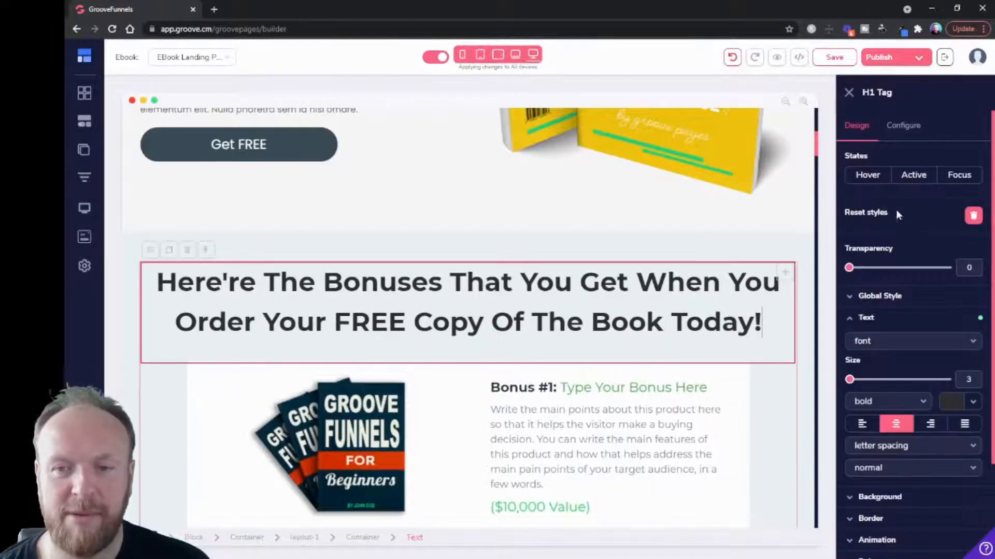
scroll(913, 269, down, 1)
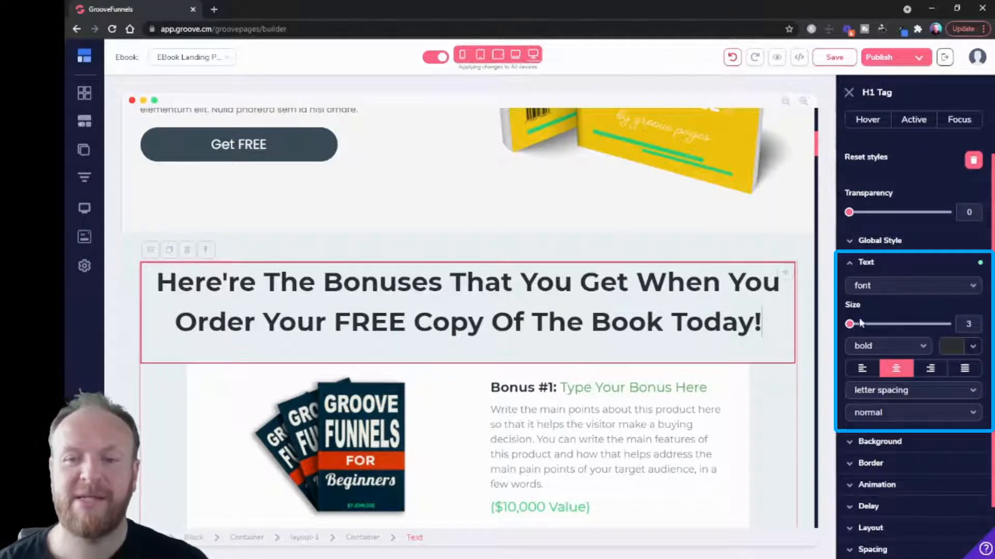
click(871, 286)
scroll(891, 407, down, 5)
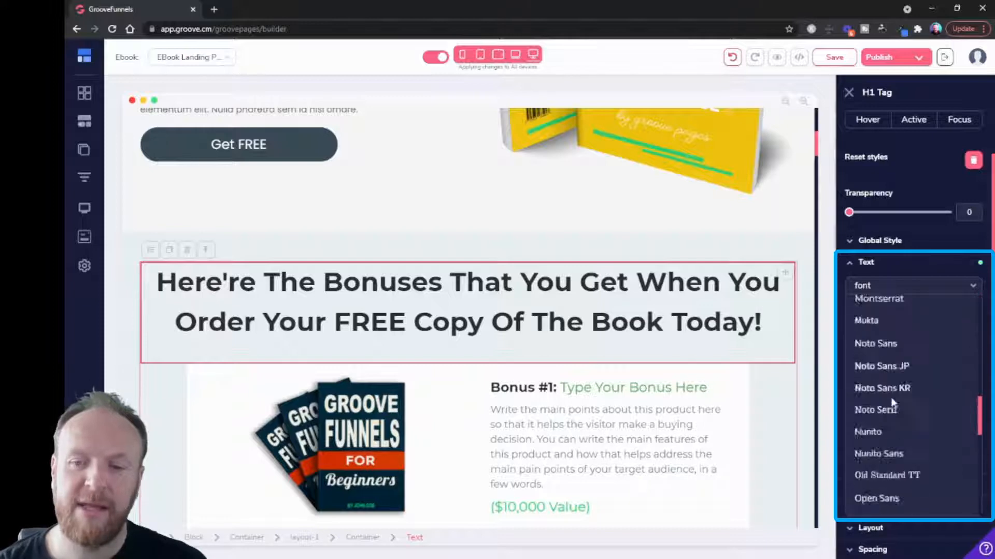
scroll(891, 402, down, 4)
scroll(890, 398, up, 6)
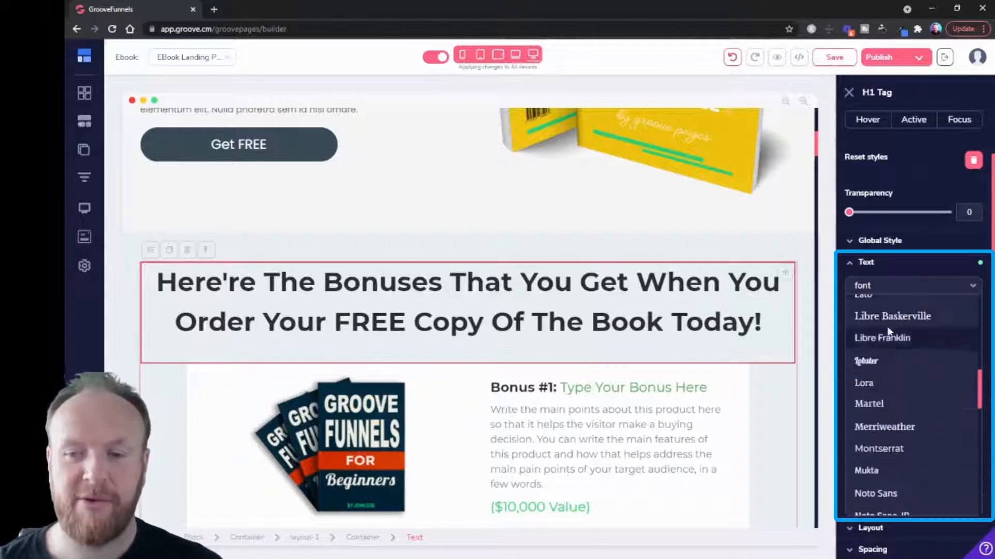
click(903, 285)
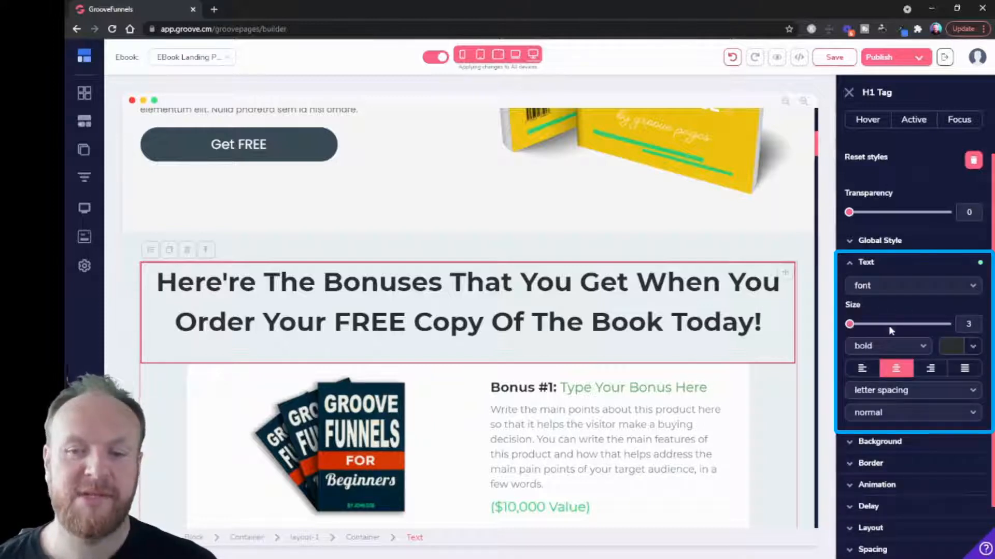
Step: Set the bonuses heading's text size to 40 with changes applied to all devices
drag(850, 326, 881, 326)
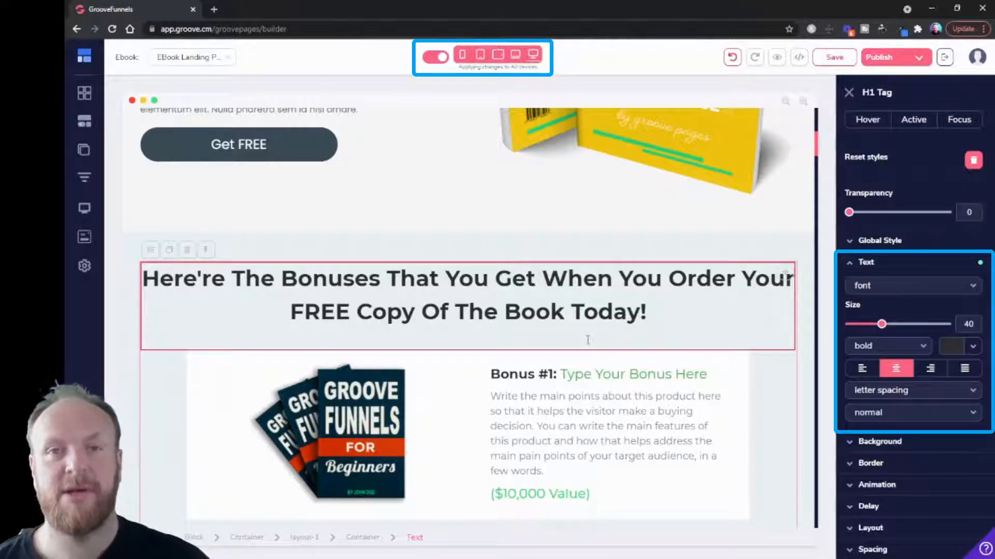
click(438, 59)
click(436, 59)
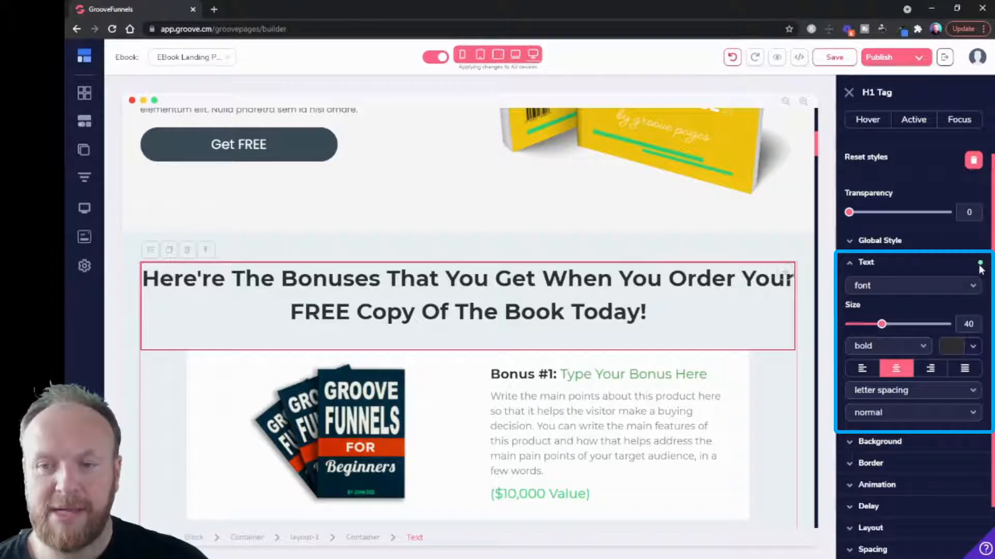
Step: Examine which design settings are customised on the bonuses heading and the Bonus #1 image, including the image's spacing and layout
click(867, 264)
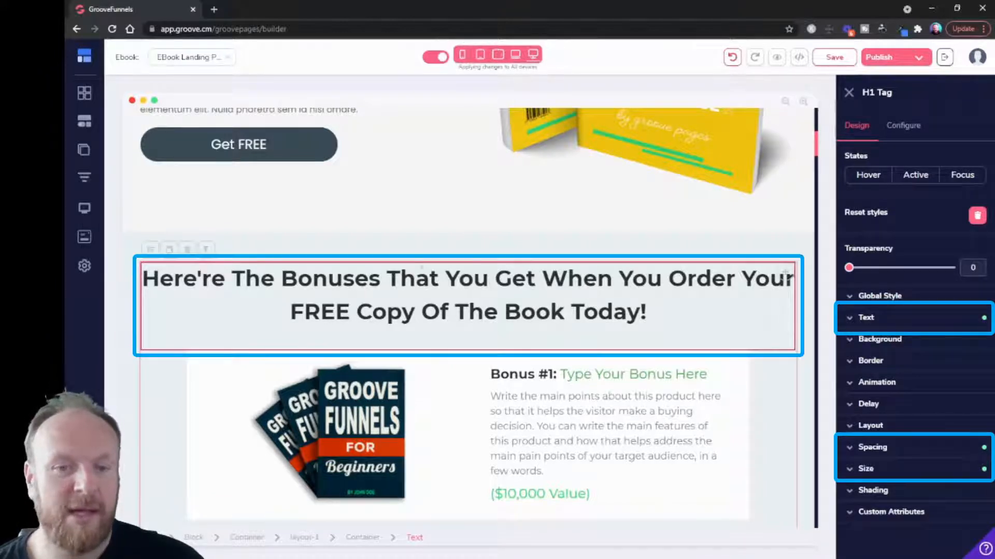
click(355, 445)
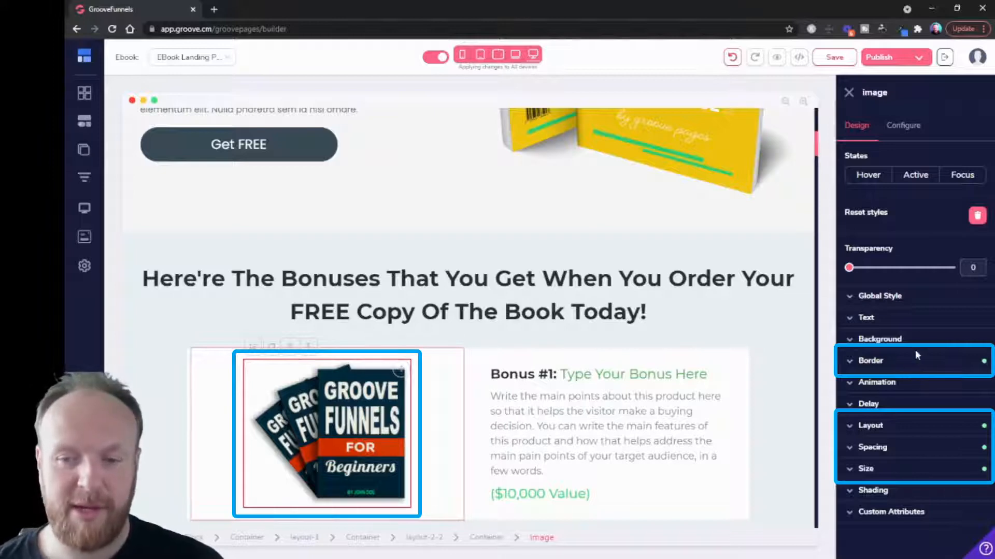
click(879, 446)
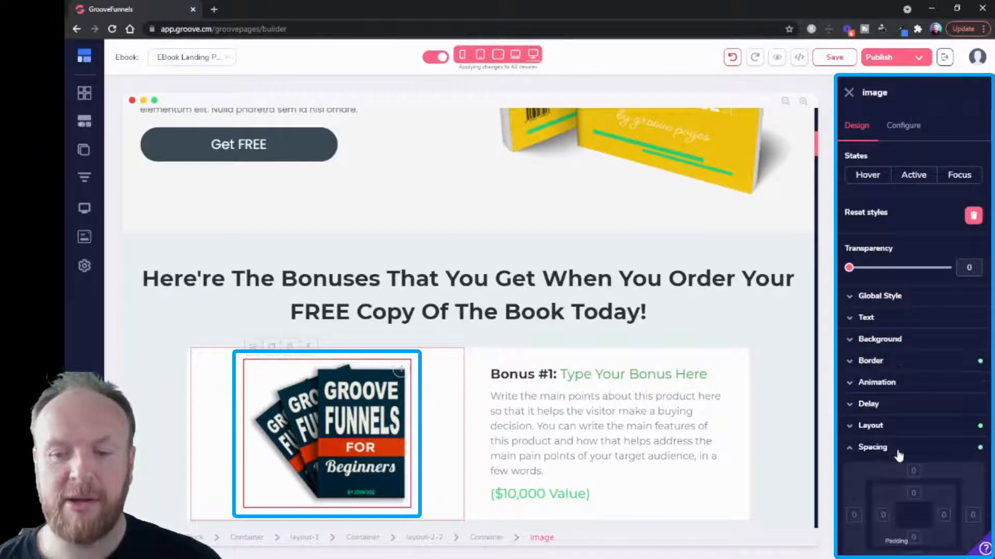
scroll(896, 453, down, 1)
click(858, 394)
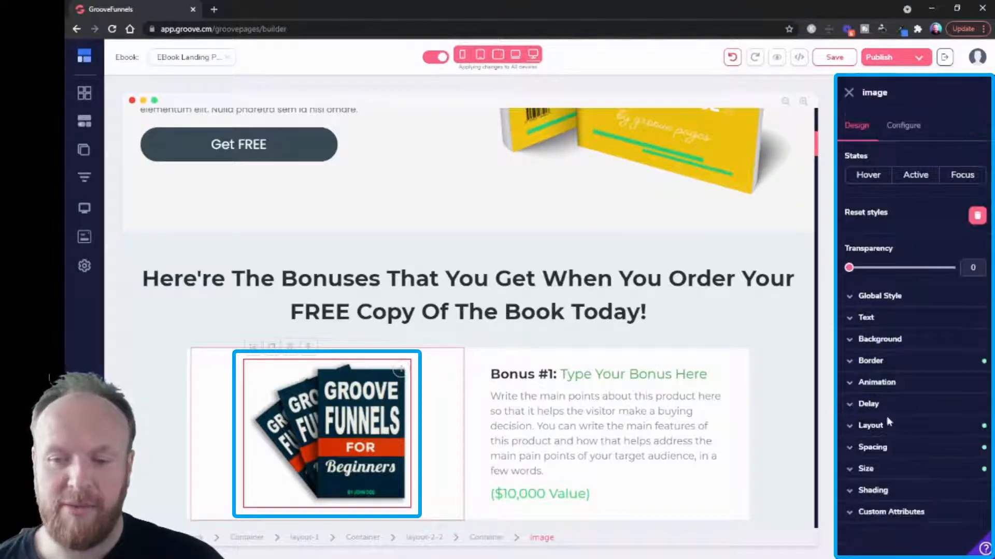
click(884, 424)
click(883, 423)
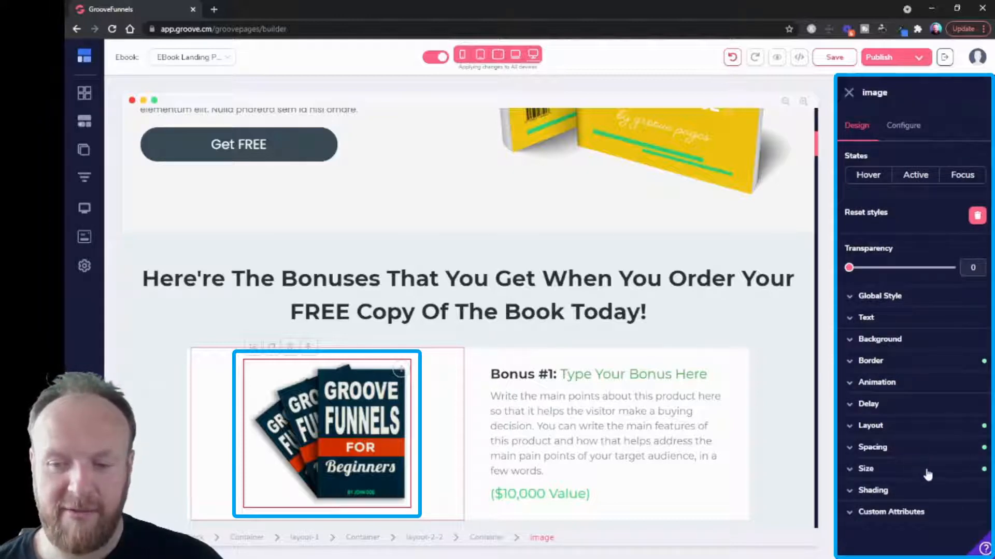
Step: Examine the width and height settings of the Bonus #1 image
click(891, 472)
scroll(914, 481, down, 2)
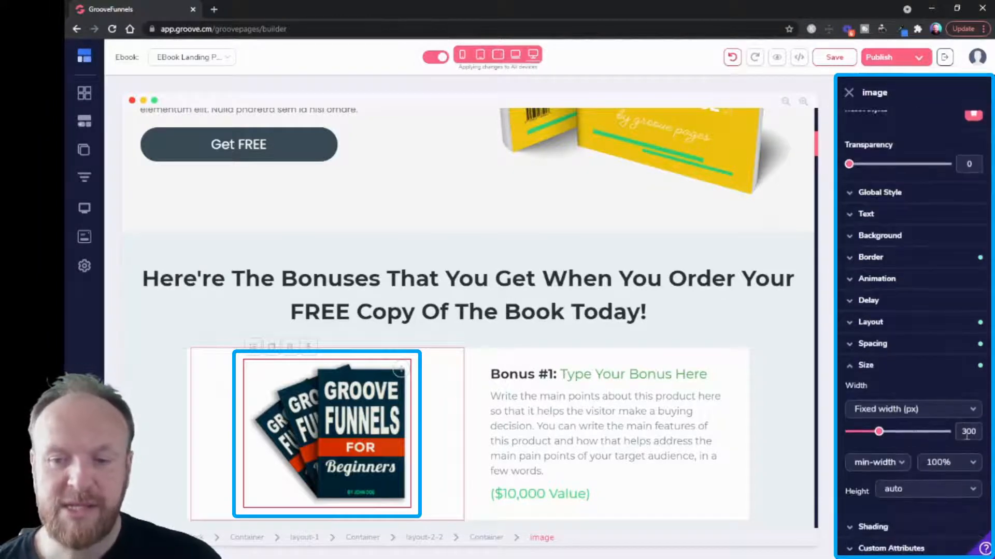
click(860, 368)
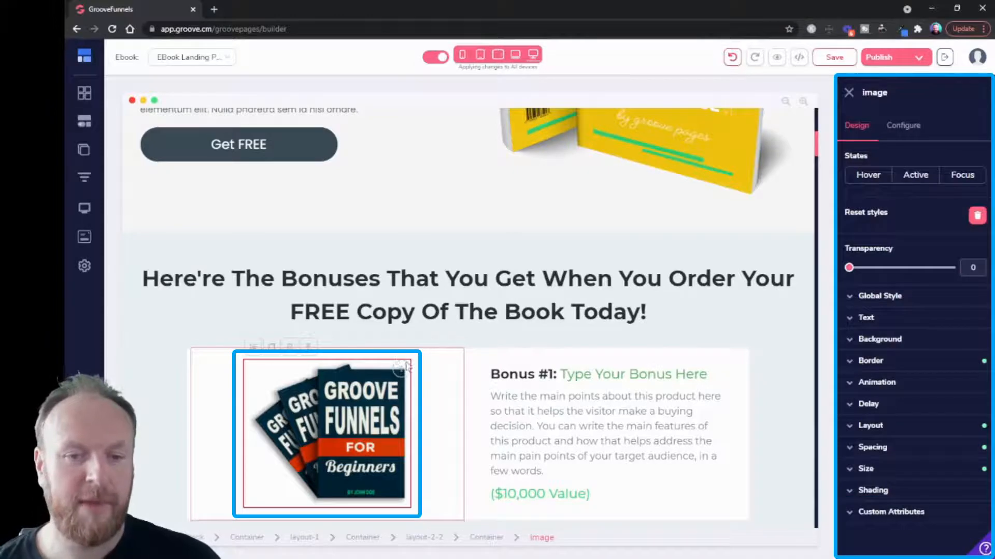
Step: Set the font of the "Easy Edit Funnel Template for GrooveFunnels" headline to Barlow
scroll(406, 366, up, 5)
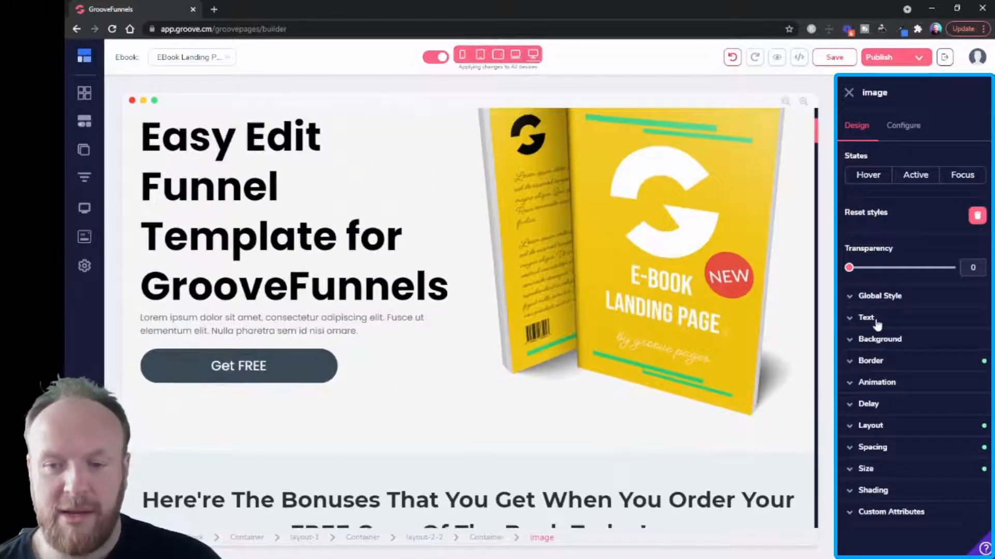
click(875, 319)
scroll(937, 364, down, 2)
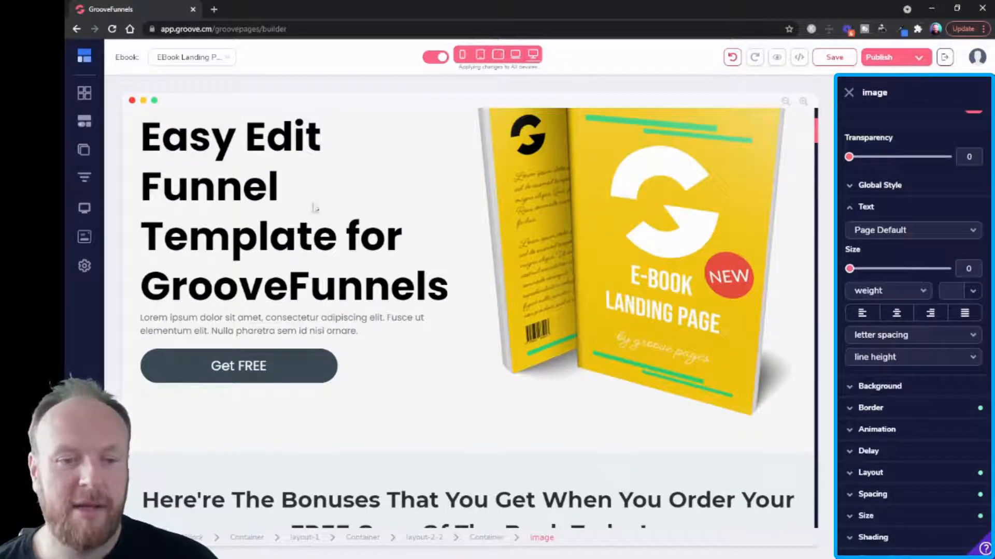
click(443, 268)
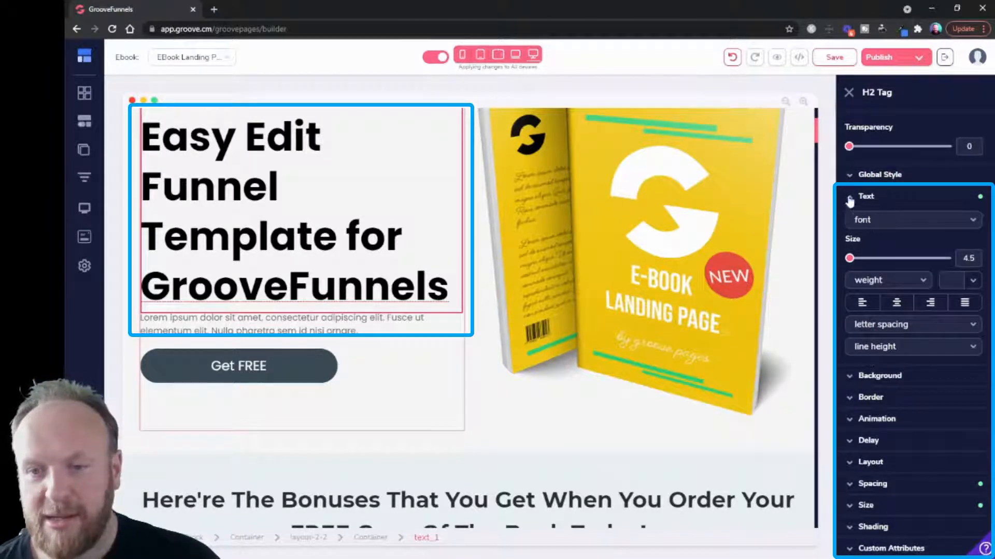
scroll(849, 201, up, 2)
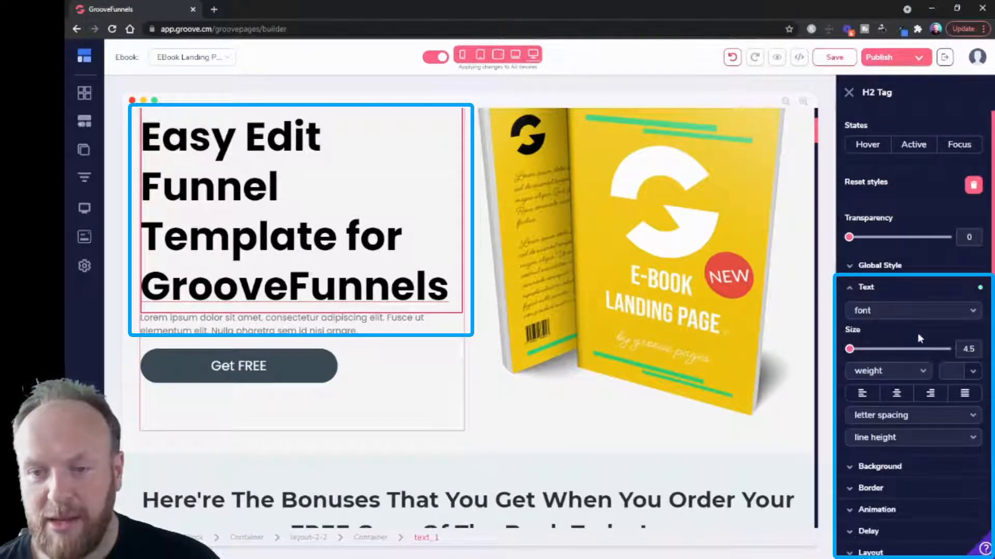
scroll(918, 336, down, 2)
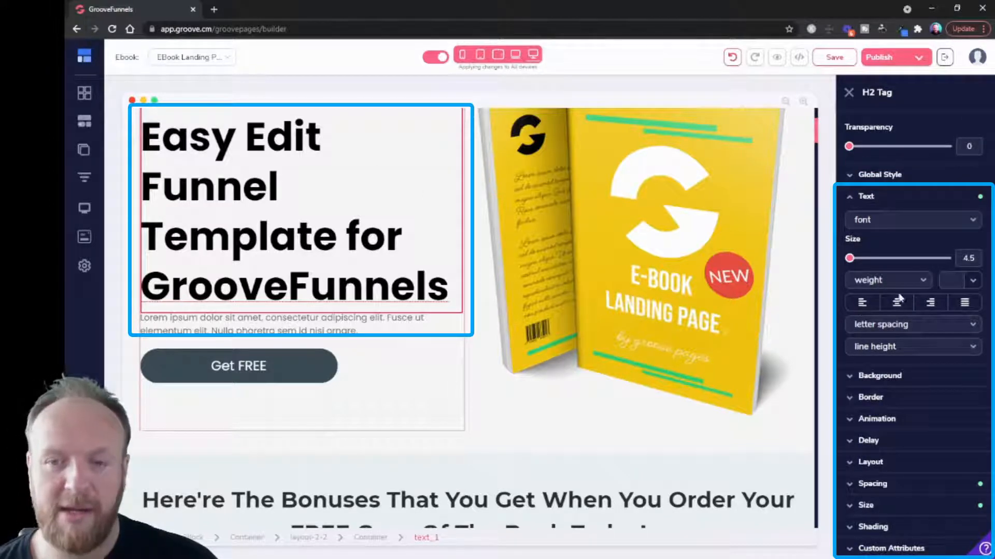
click(894, 230)
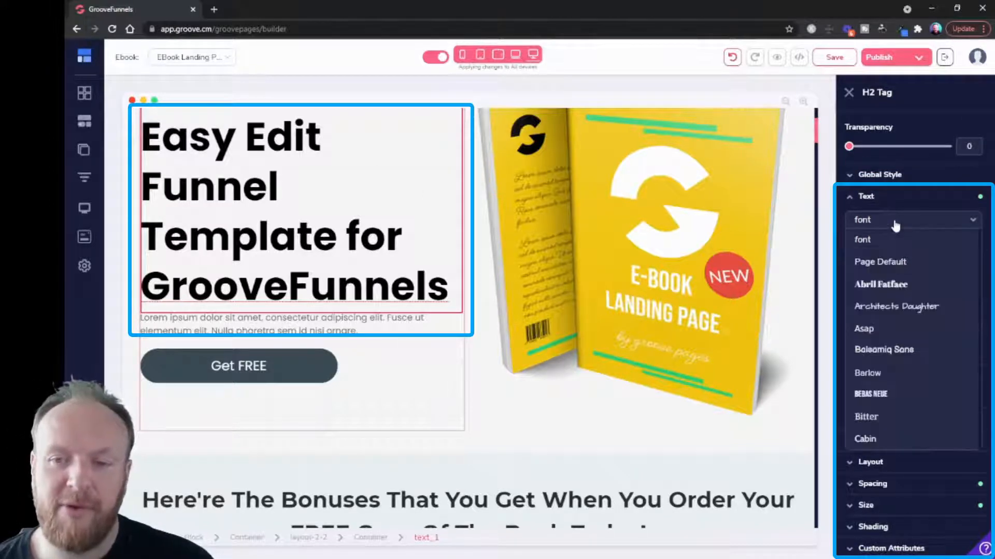
click(896, 372)
Step: Try font weights 700 and 900 on the hero headline and settle on the regular weight
click(900, 285)
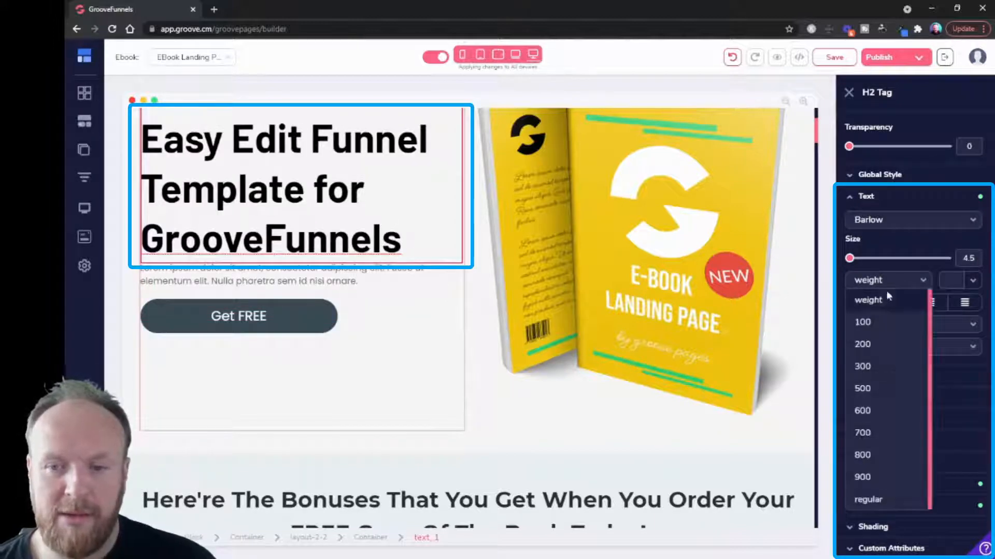
click(873, 427)
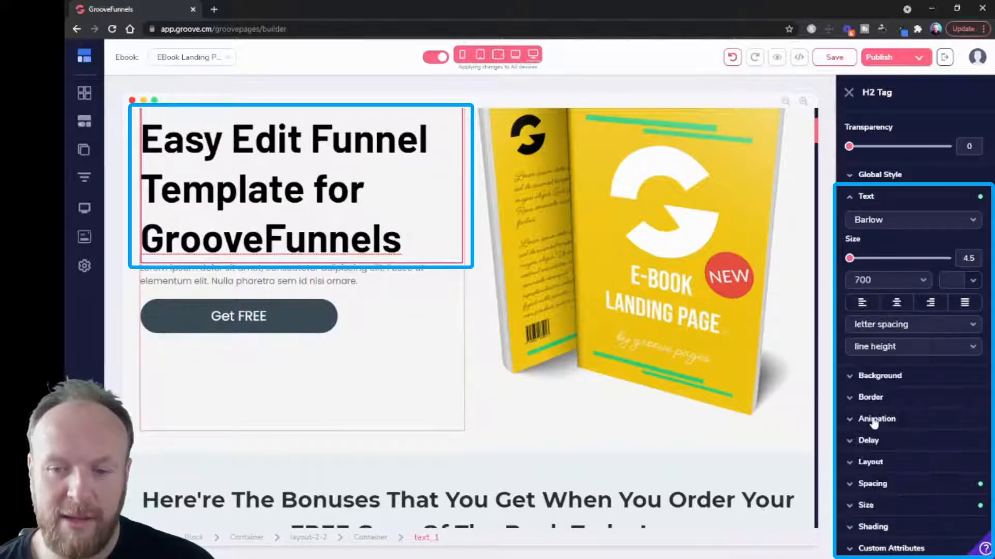
click(876, 283)
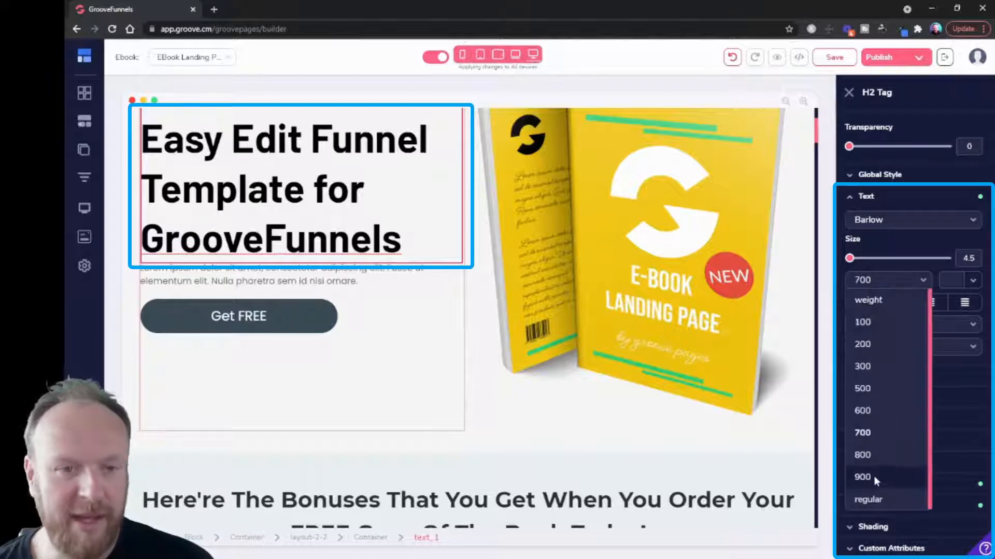
click(873, 477)
click(881, 283)
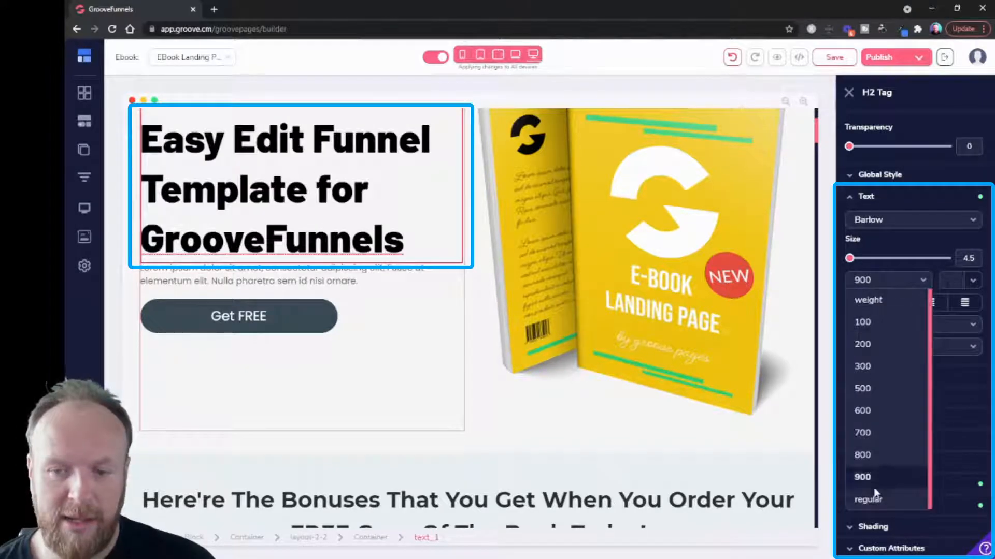
click(868, 499)
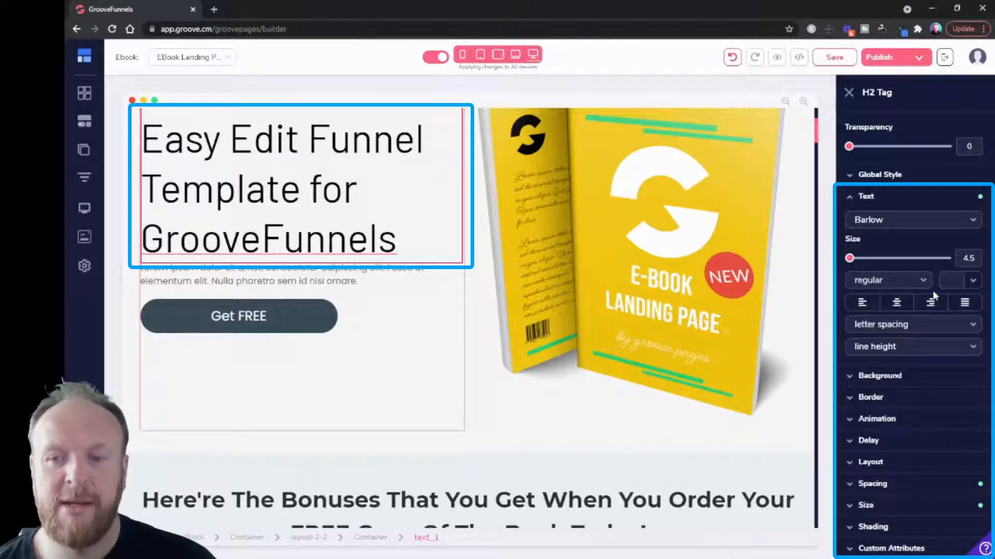
Step: Set the hero headline's text colour to the custom hex value #152425
click(948, 280)
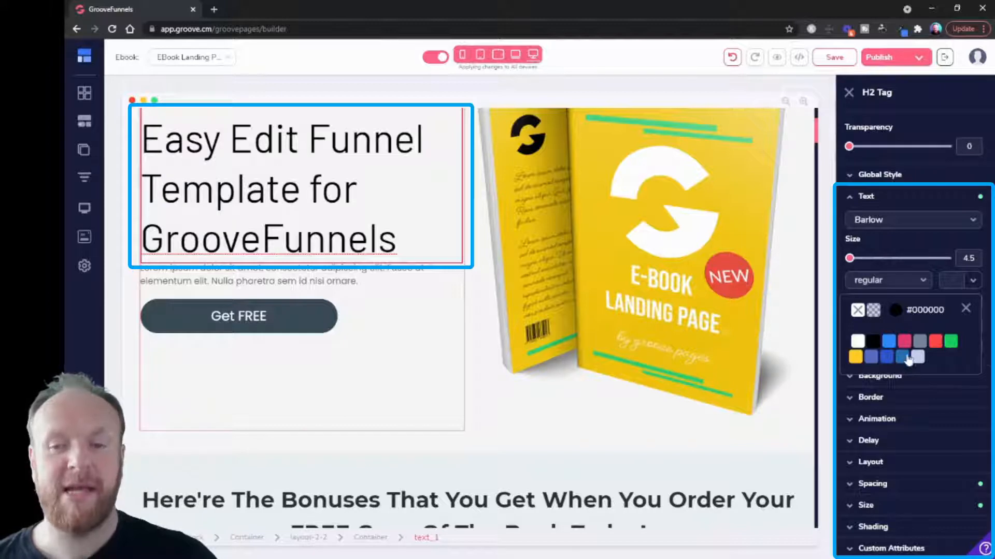
mouse_move(902, 353)
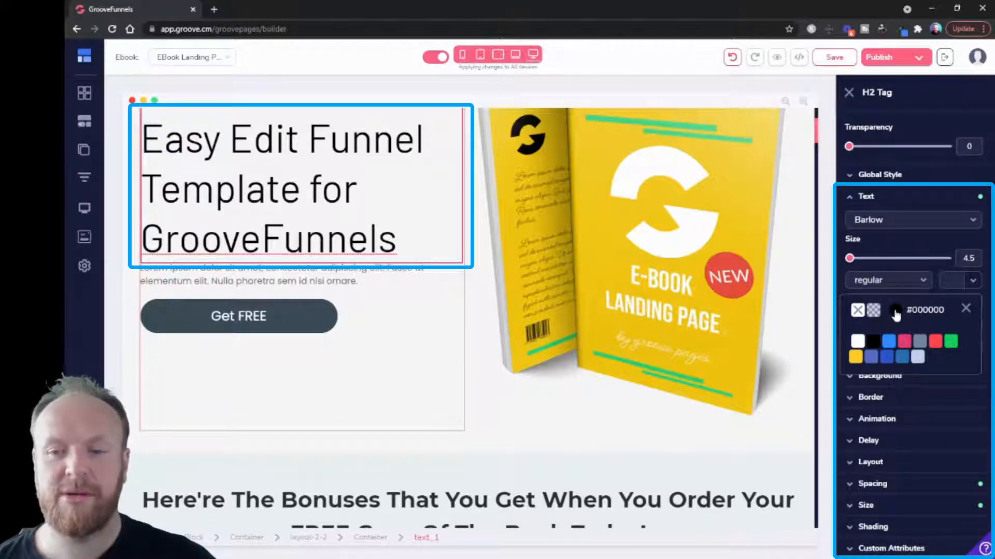
click(895, 312)
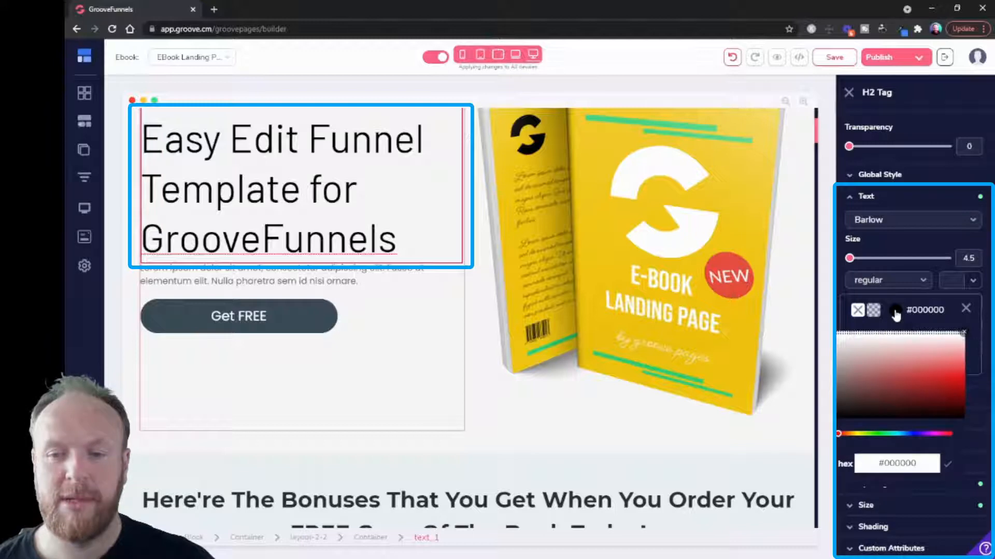
double_click(899, 463)
text(152425)
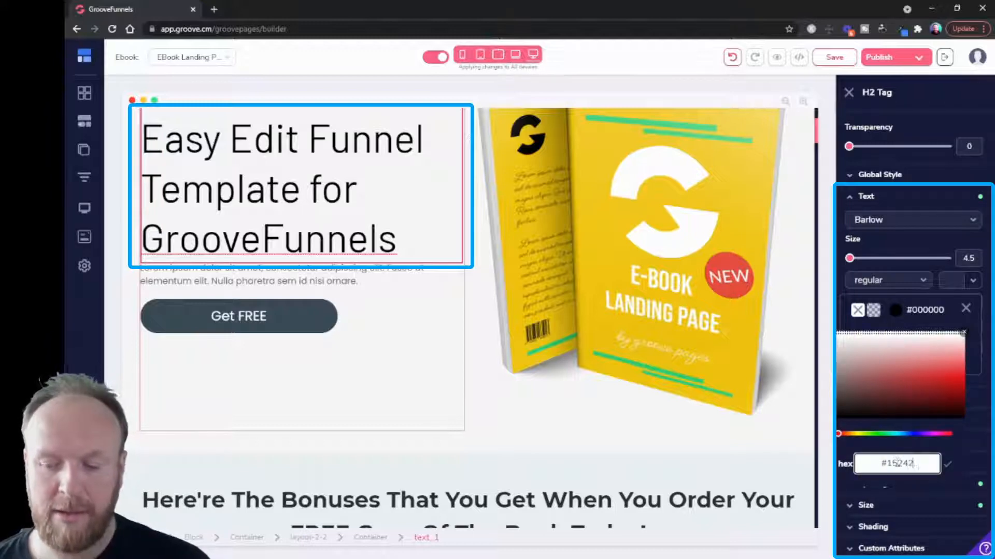
click(946, 466)
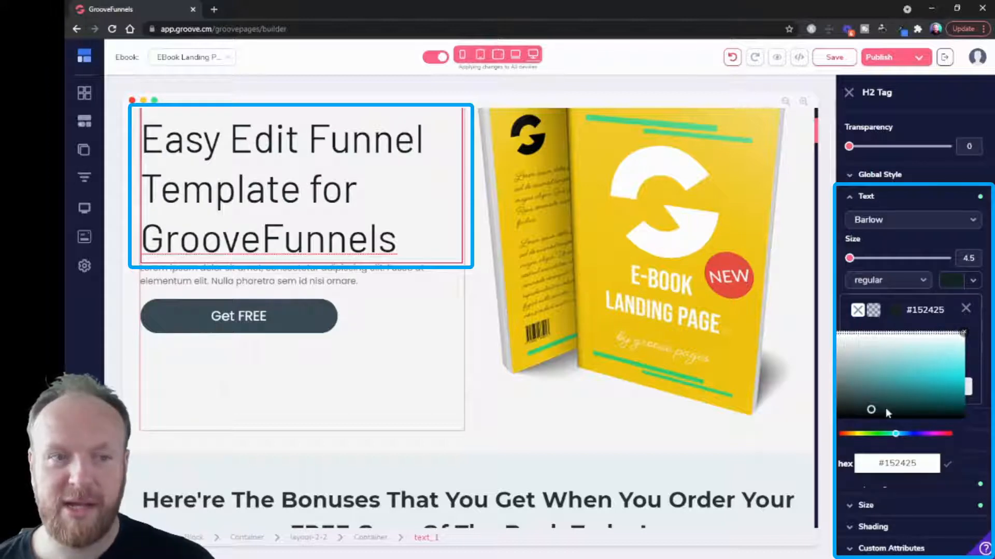
Step: Recolour the hero headline to a custom purple, #760FAD, by adjusting its hue and shade
click(933, 385)
mouse_move(935, 389)
mouse_down()
mouse_move(942, 381)
mouse_move(930, 392)
mouse_move(924, 374)
mouse_up()
drag(897, 433, 926, 437)
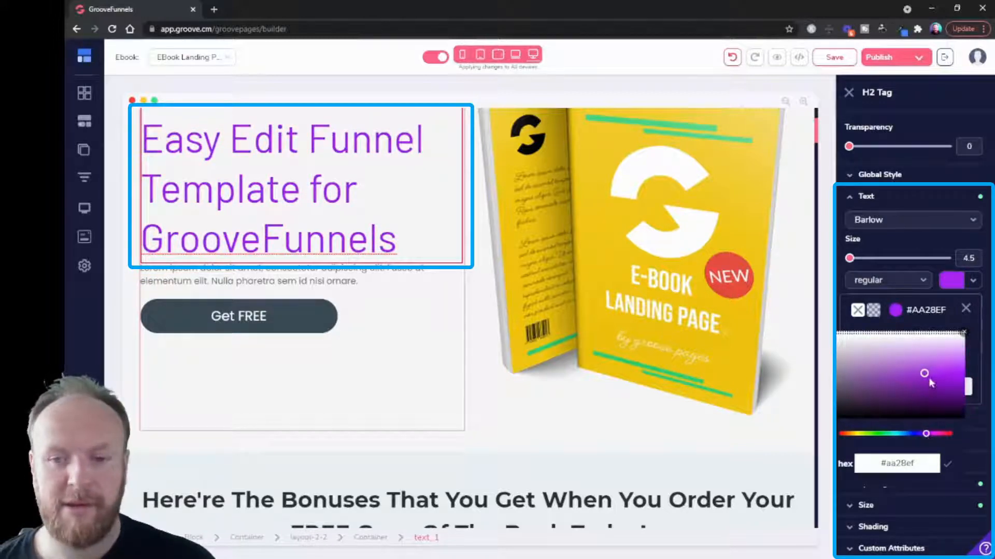
drag(930, 380, 942, 388)
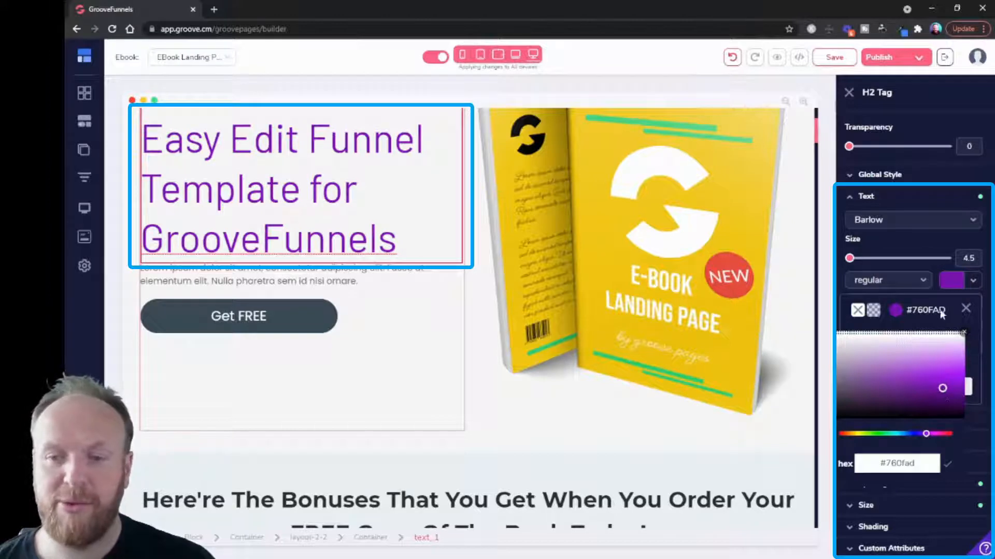
click(964, 333)
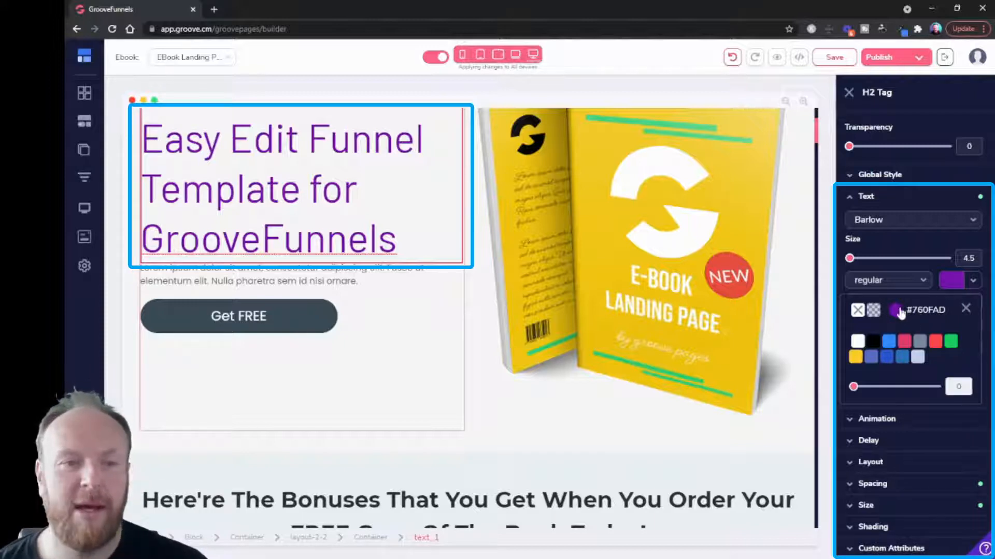
mouse_move(854, 388)
mouse_down()
mouse_move(912, 389)
mouse_move(855, 399)
mouse_move(959, 393)
mouse_move(848, 392)
mouse_up()
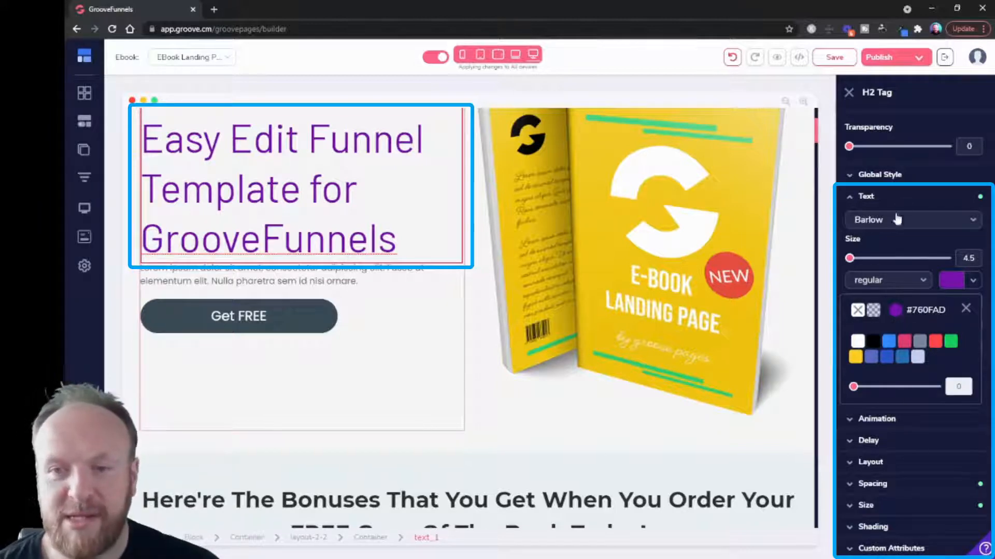
click(966, 311)
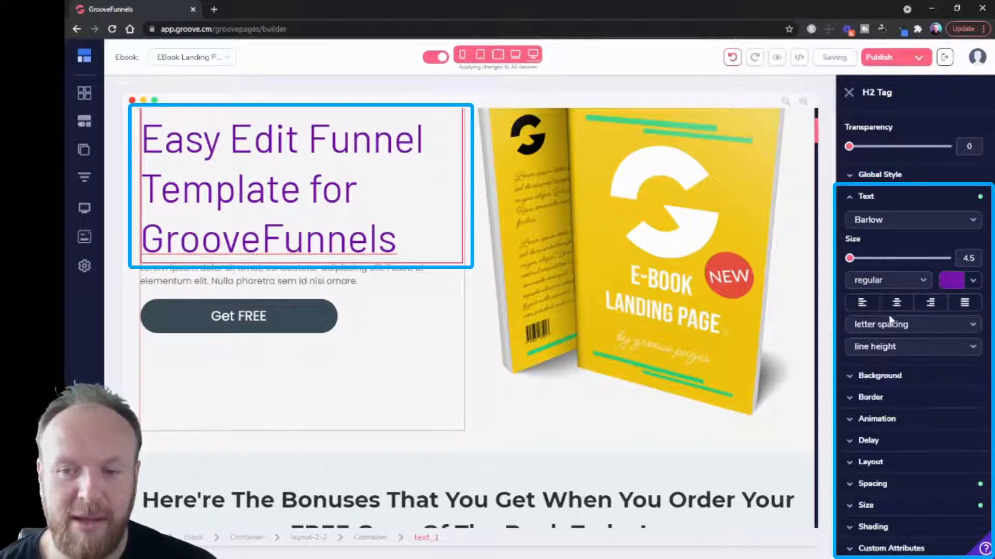
Step: Examine the hero headline's background colour and image options without choosing any
click(875, 376)
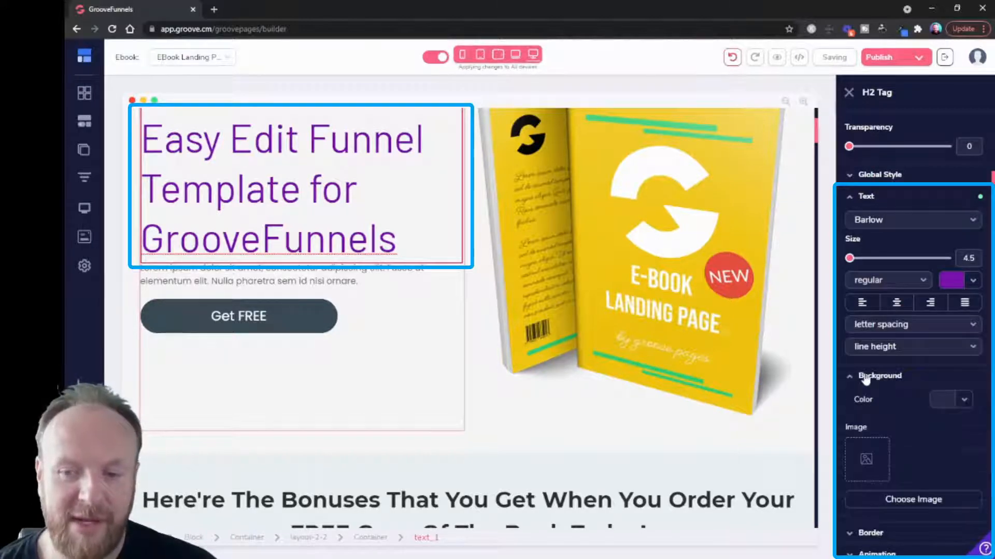
click(942, 399)
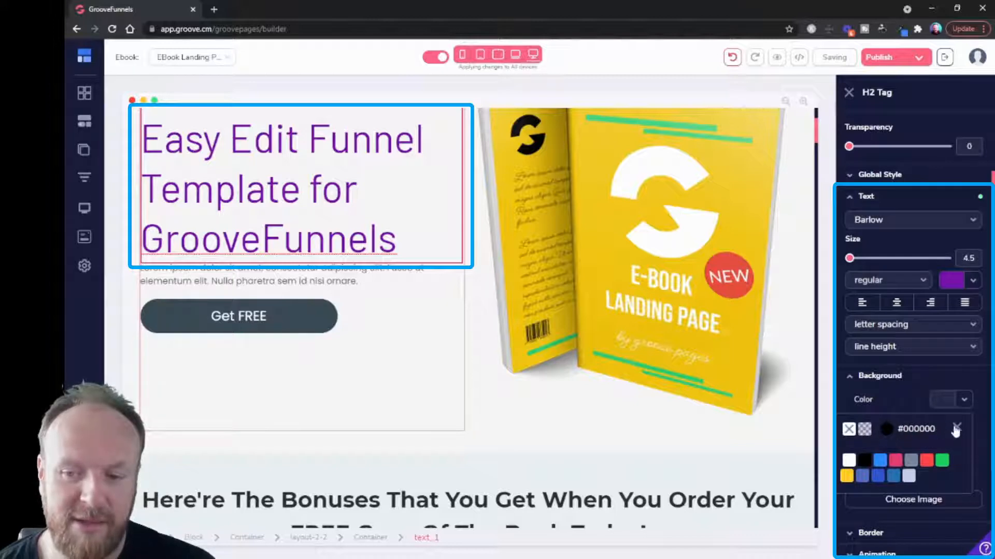
click(956, 429)
click(860, 376)
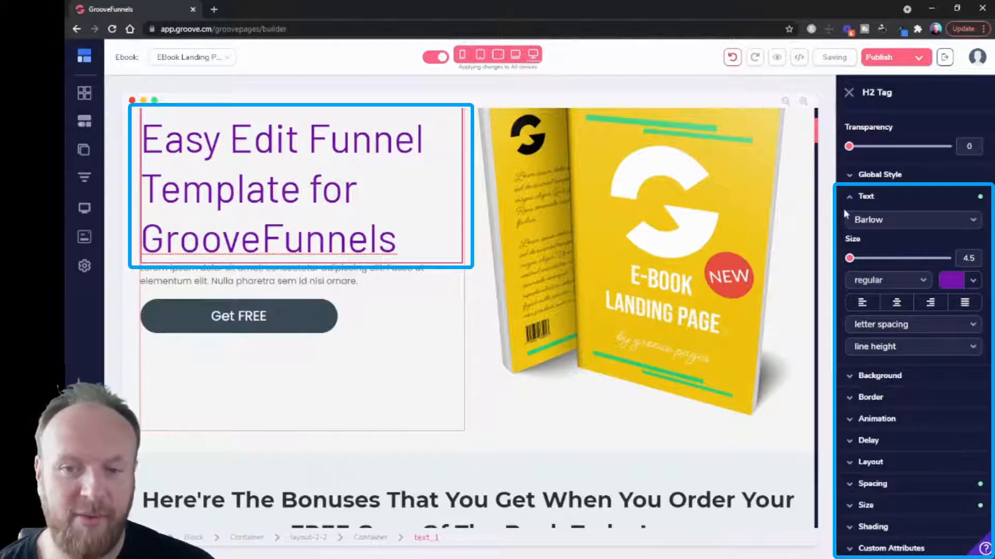
Step: Change the hero headline's text colour to a custom dark green, #0D8122
click(944, 282)
click(894, 312)
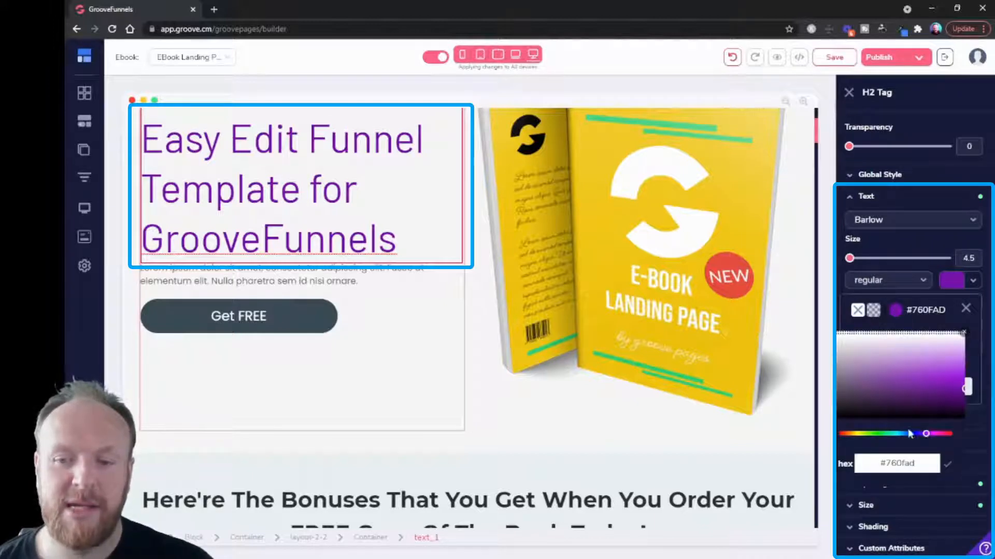
drag(927, 439, 881, 438)
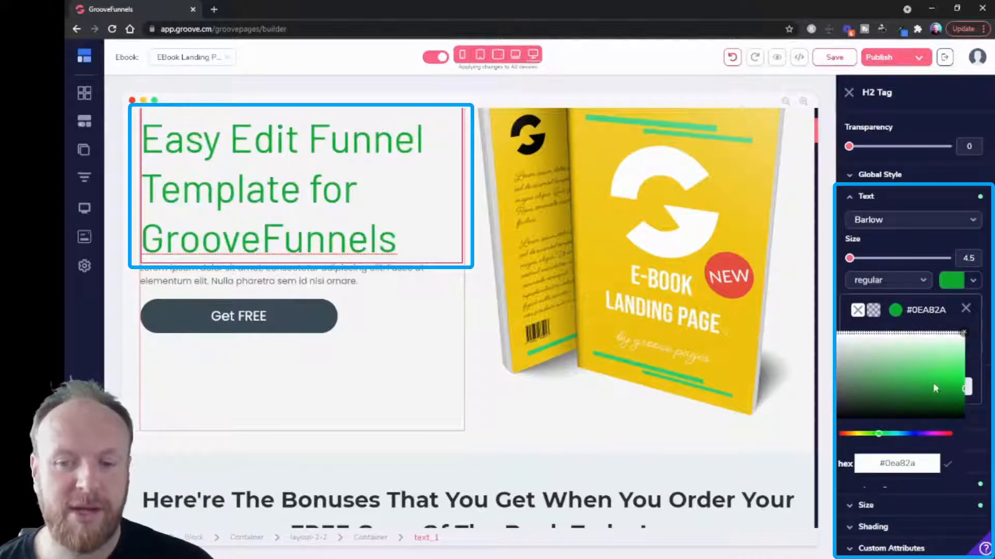
drag(935, 388, 939, 397)
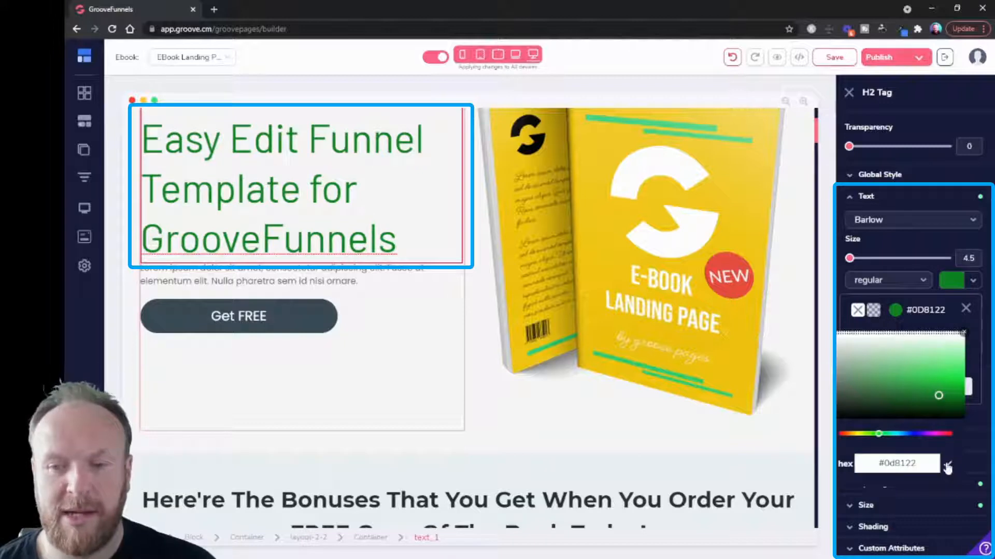
click(962, 336)
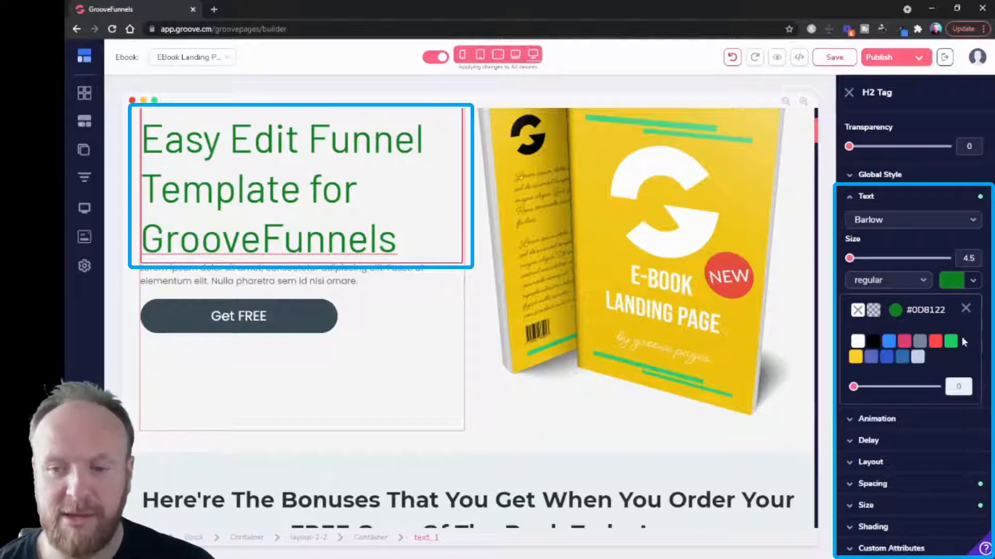
click(965, 310)
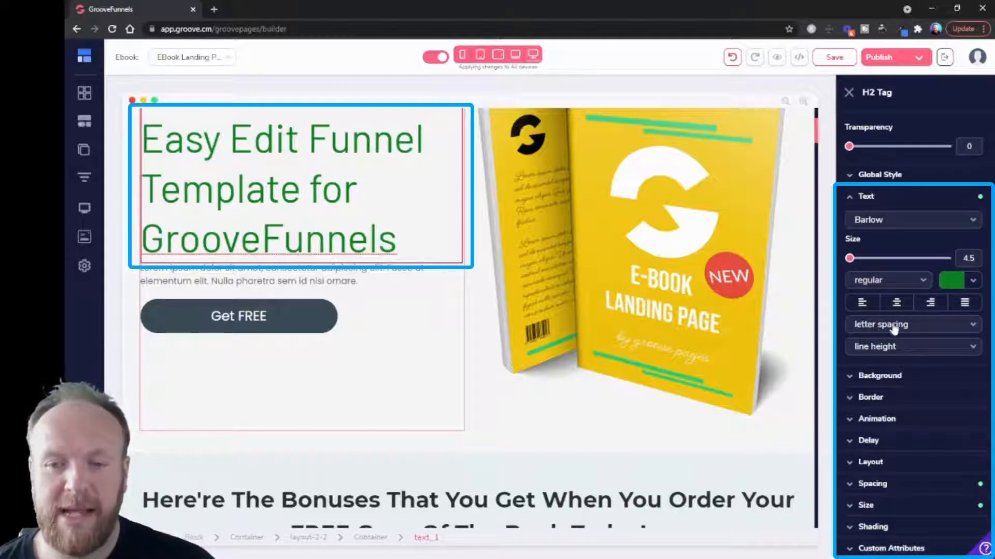
Step: Try tight, wide and normal letter spacing on the hero headline and return it to the unset option
click(878, 326)
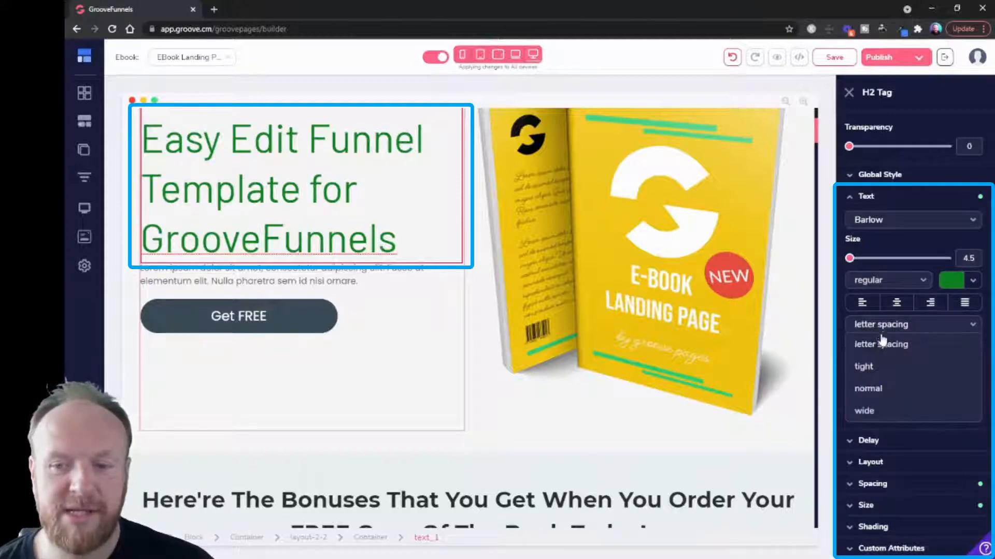
click(875, 368)
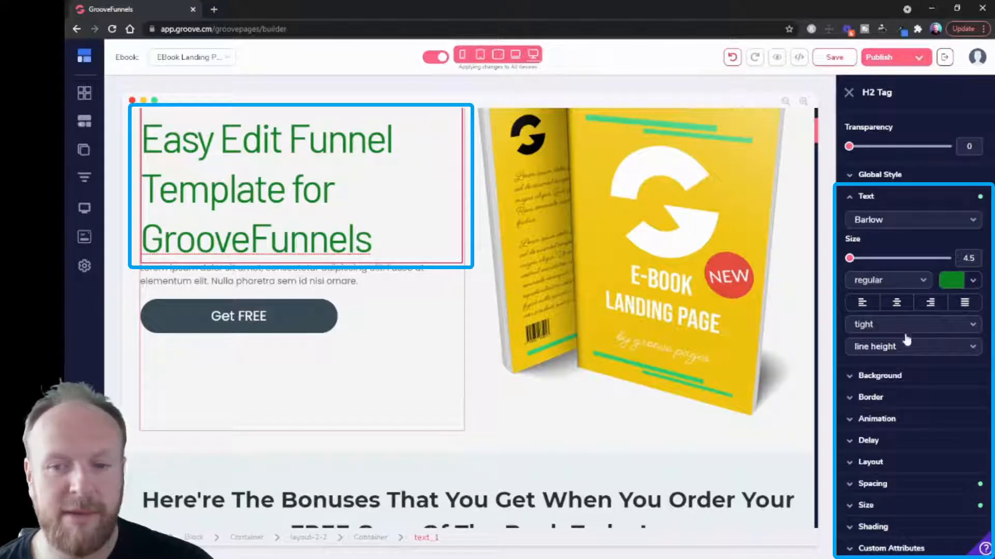
click(887, 326)
click(881, 411)
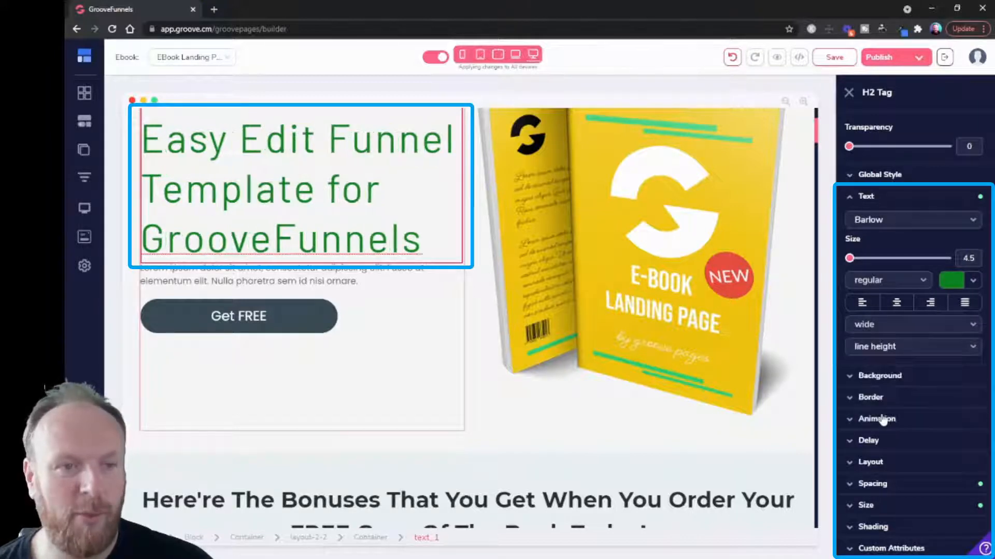
click(874, 326)
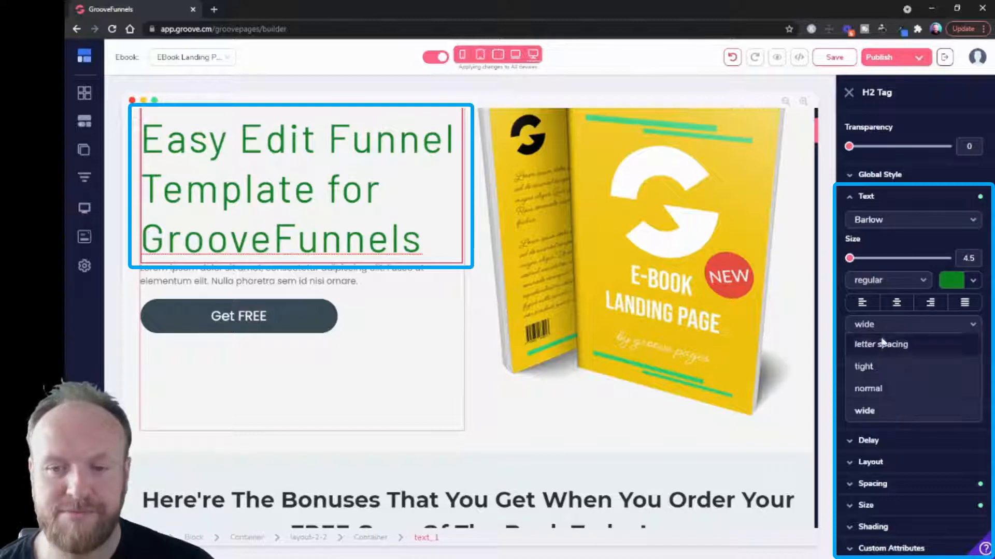
click(879, 387)
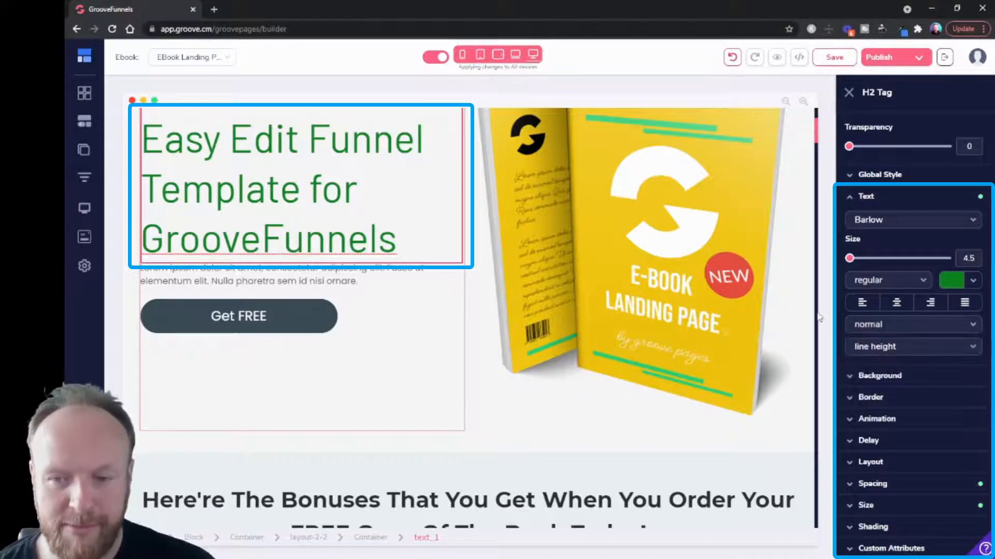
click(895, 326)
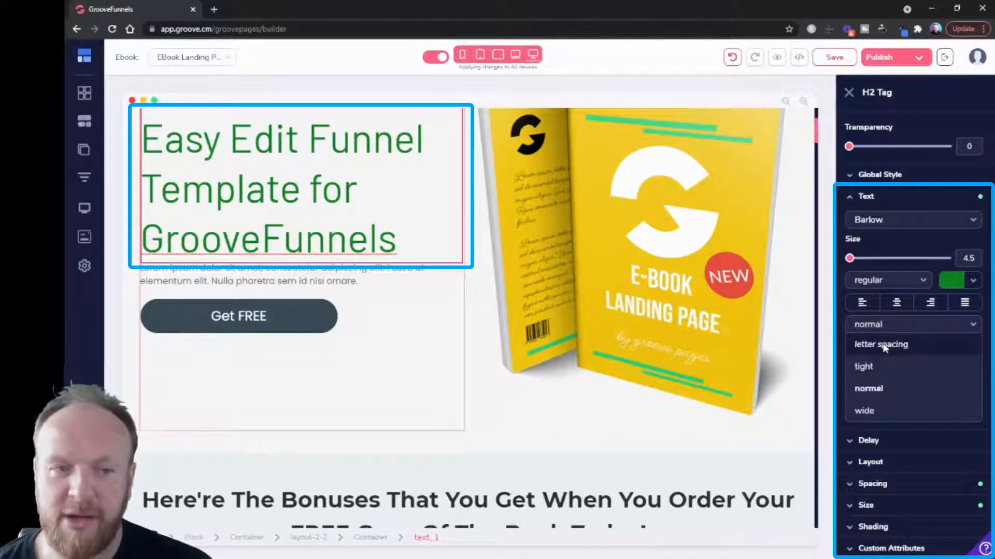
click(885, 345)
click(886, 326)
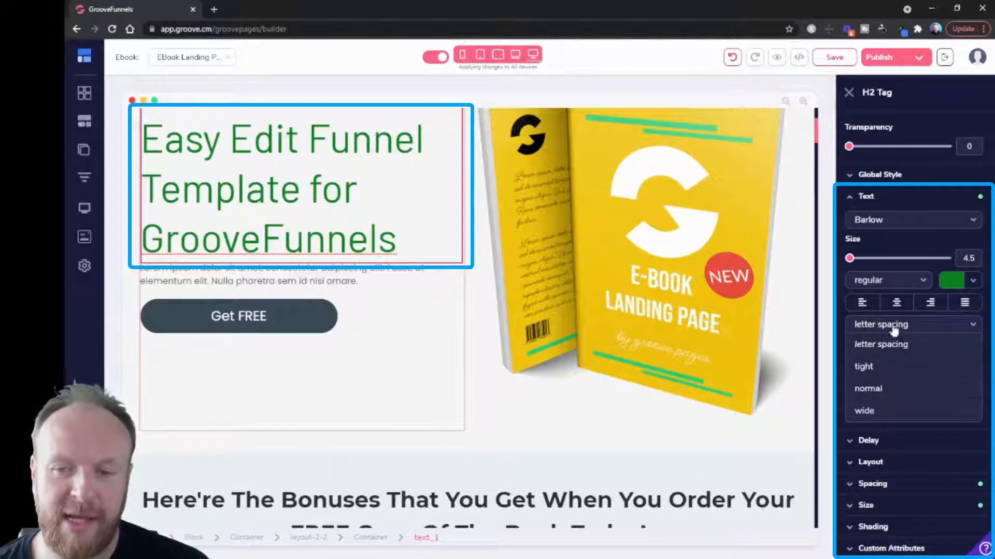
click(893, 328)
Step: Try the none, tight, normal and loose line heights on the hero headline
click(896, 351)
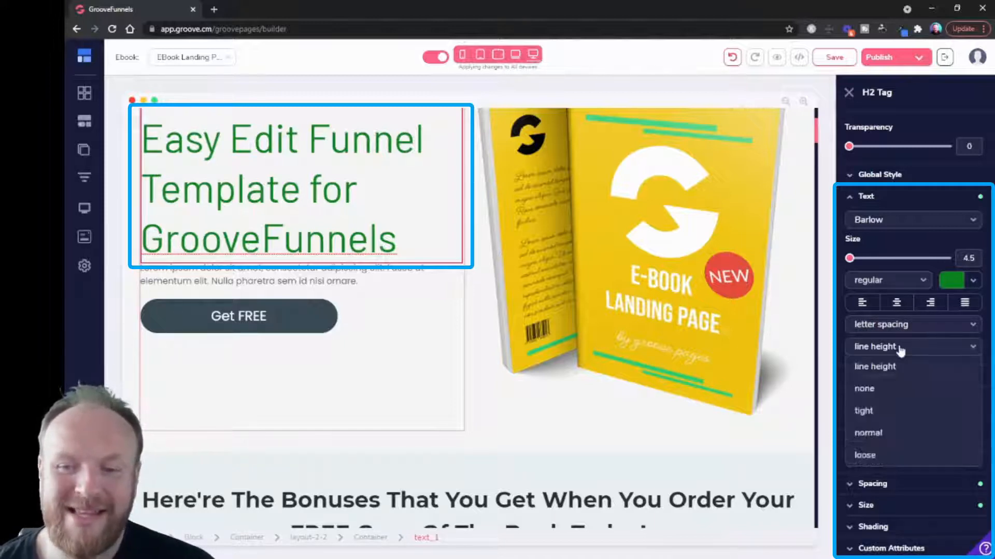
click(888, 391)
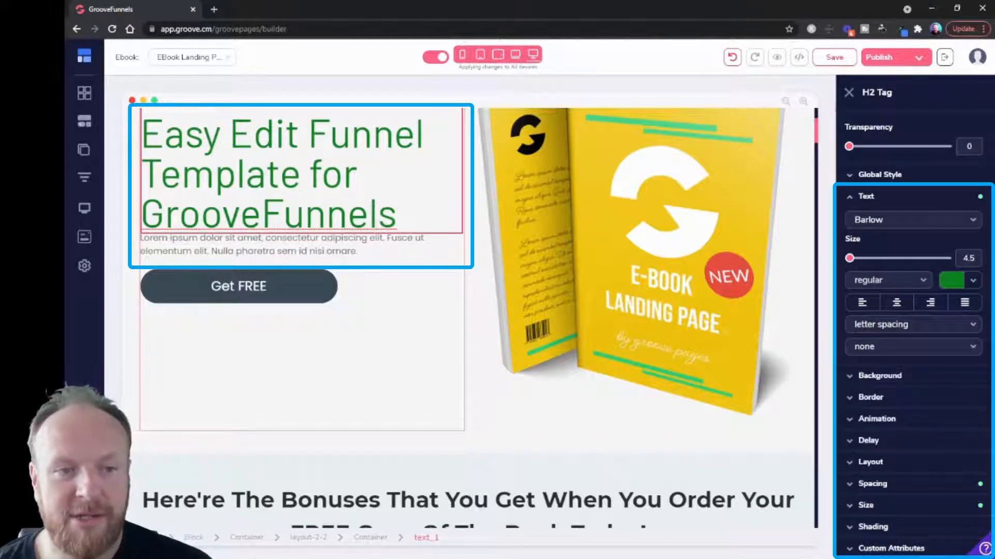
click(888, 356)
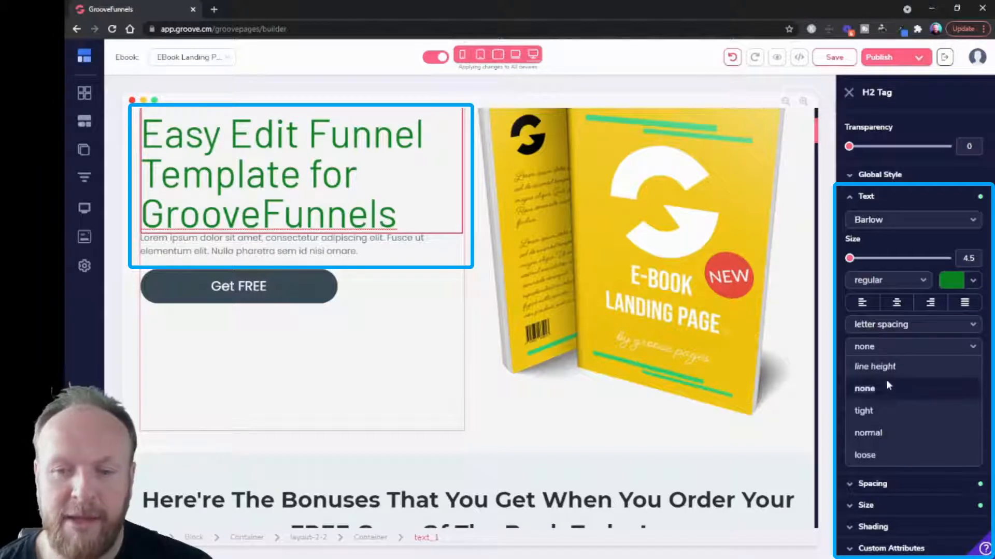
click(880, 411)
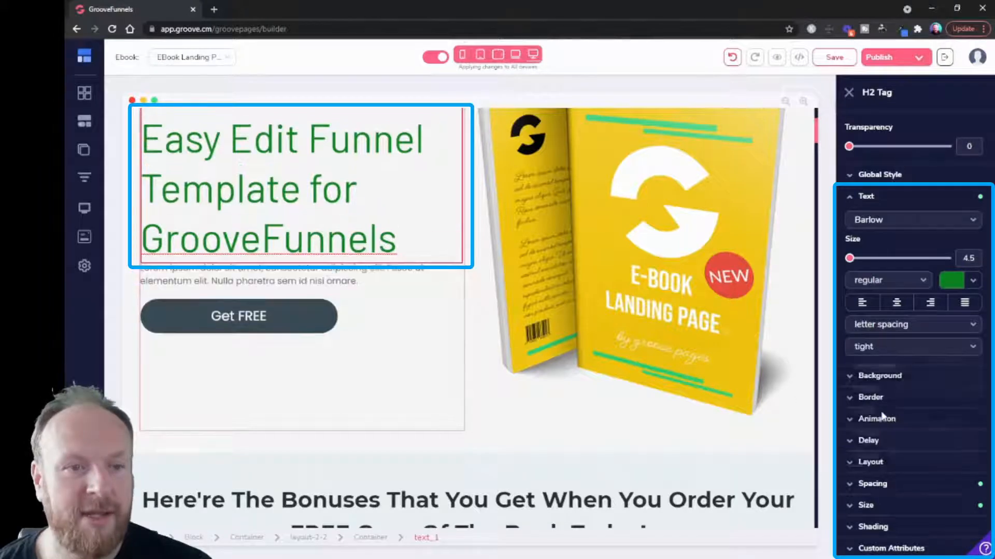
click(899, 352)
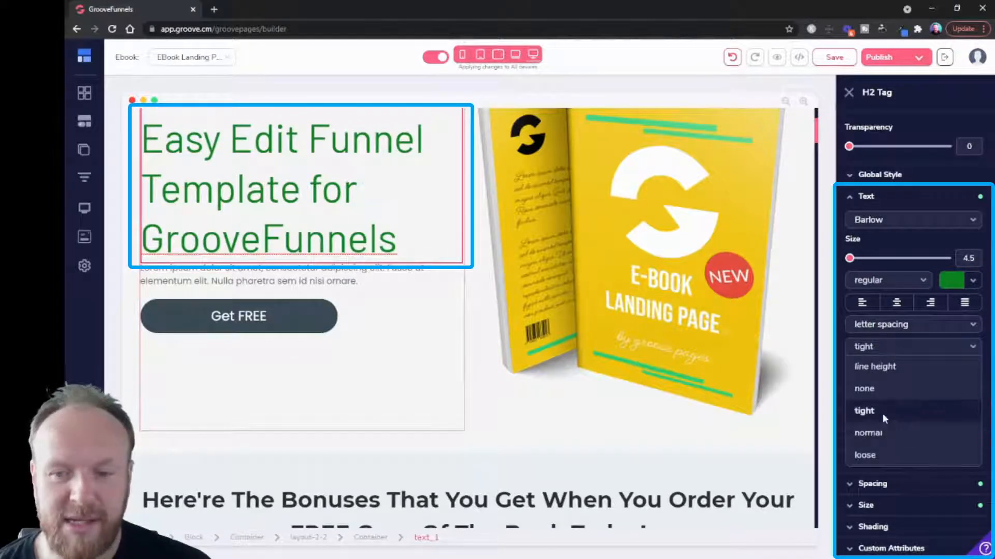
click(881, 433)
click(889, 347)
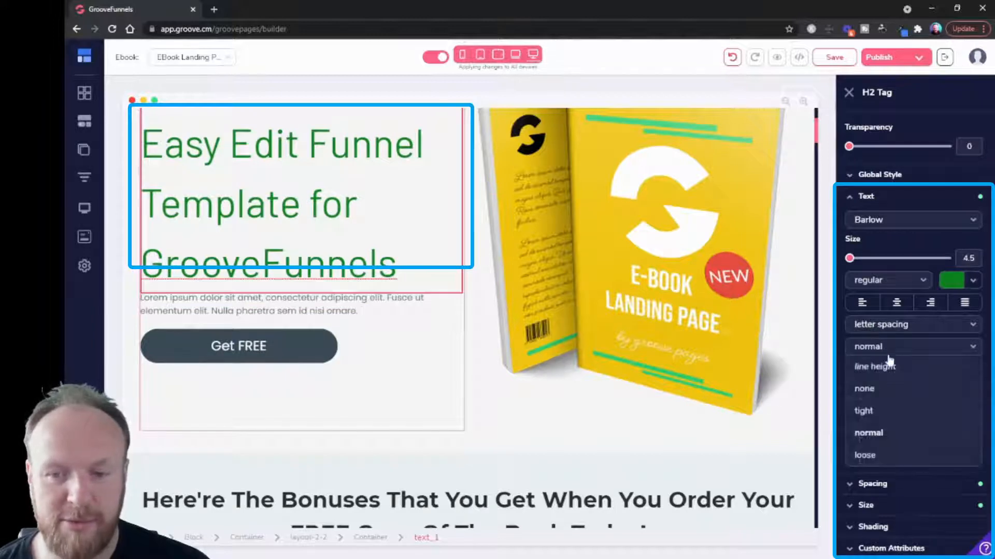
click(884, 453)
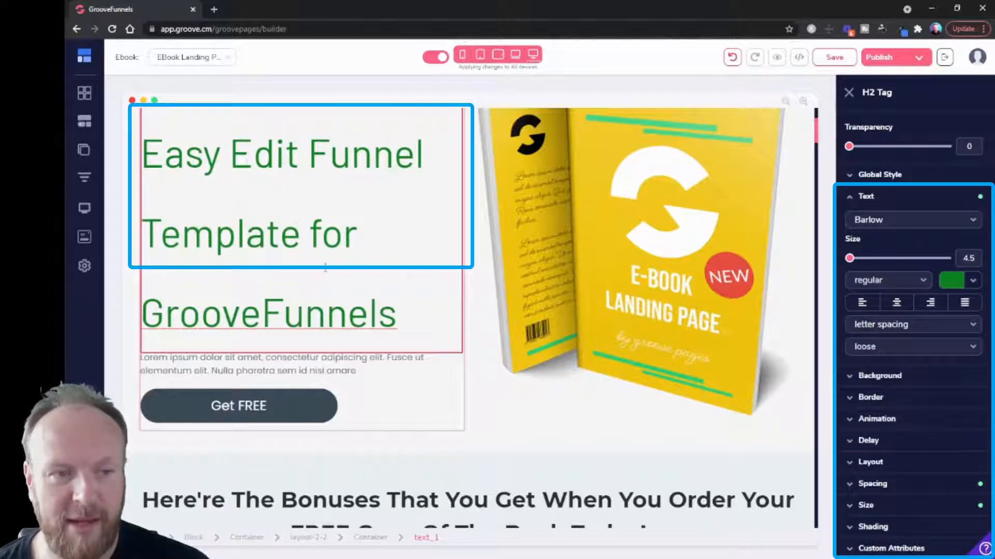
Step: Try the Abril Fatface font with the line height set to none on the hero headline
click(886, 221)
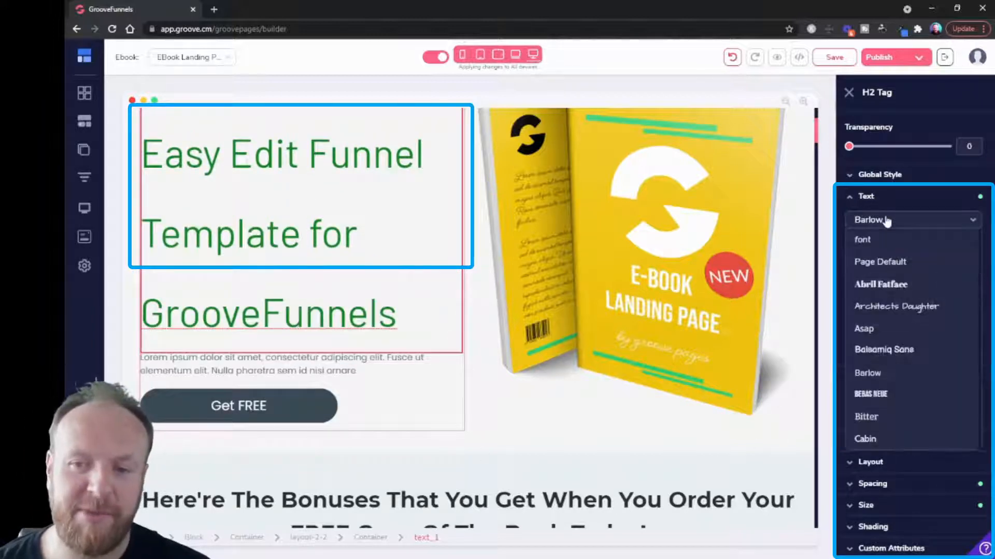
click(884, 285)
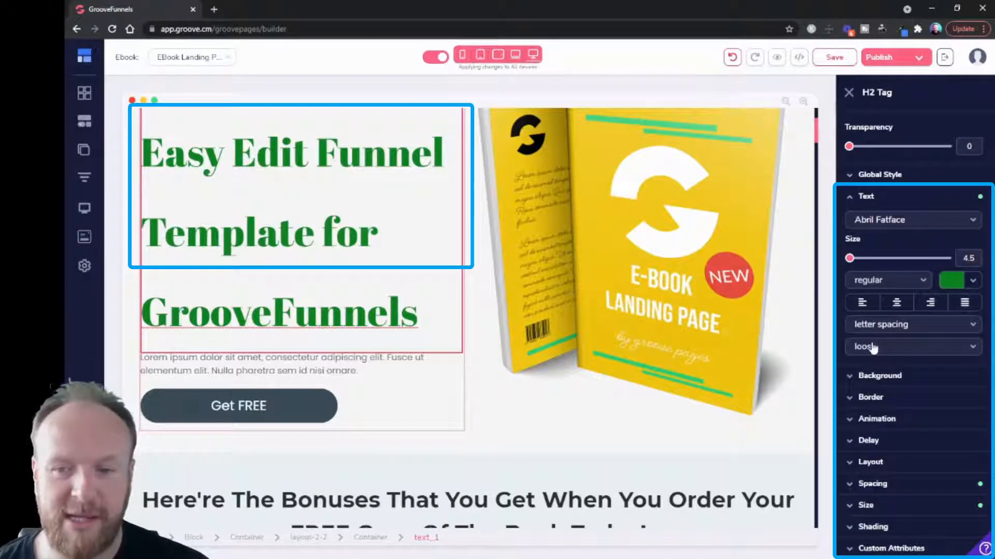
click(875, 347)
click(878, 388)
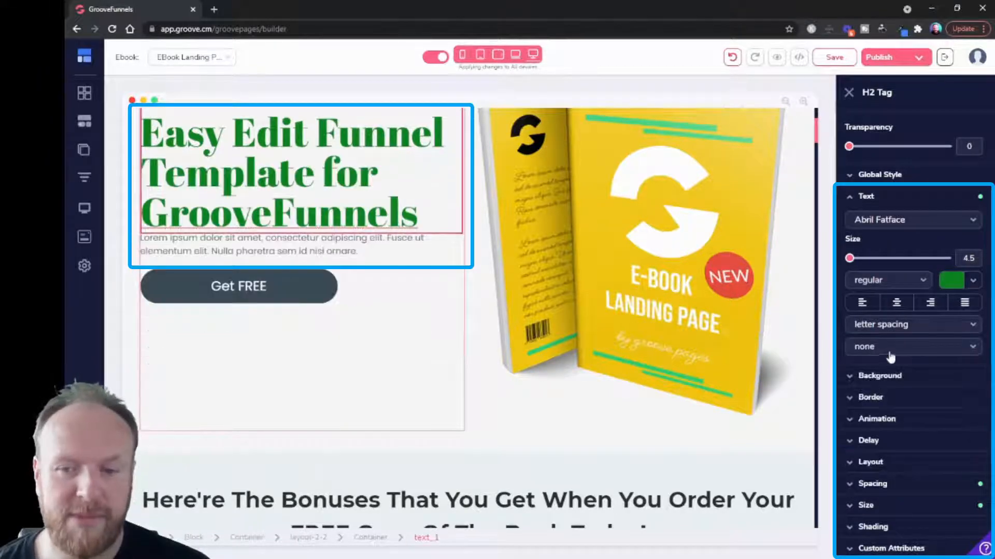
Step: Set the hero headline's line height to tight and its font back to Barlow
click(890, 356)
click(886, 411)
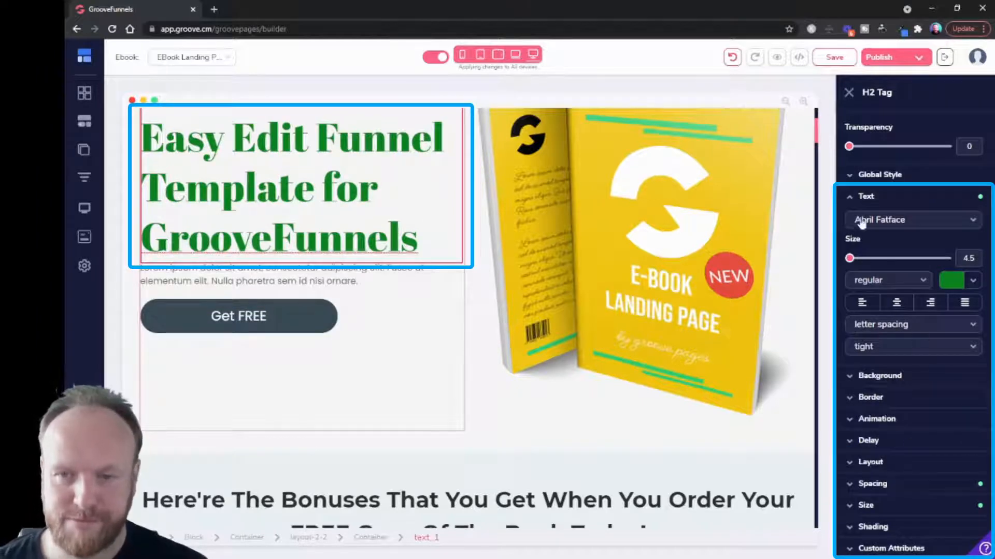
click(858, 196)
click(908, 286)
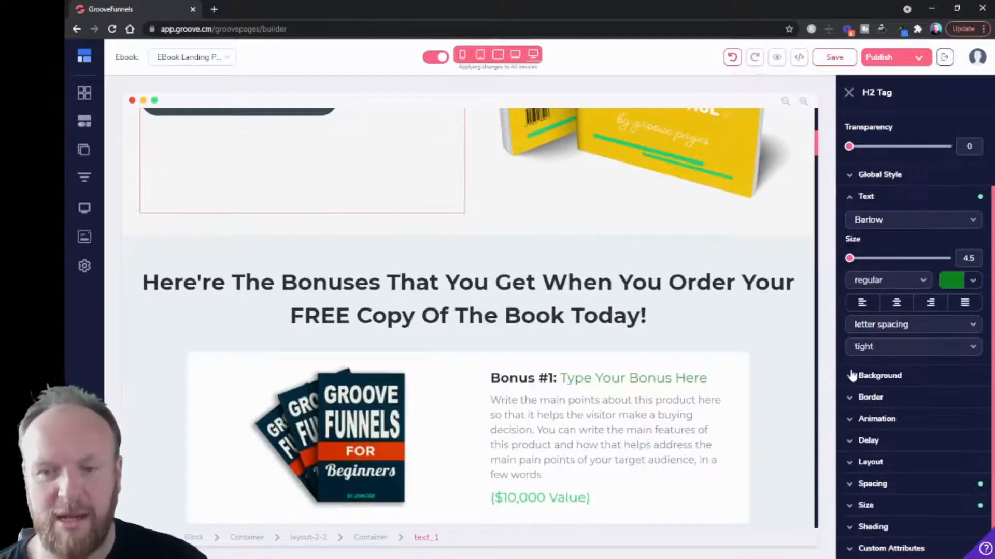
Step: Select the blue "Sign Up For Your Free Enrollment Now!" block and show its background settings
scroll(217, 300, down, 20)
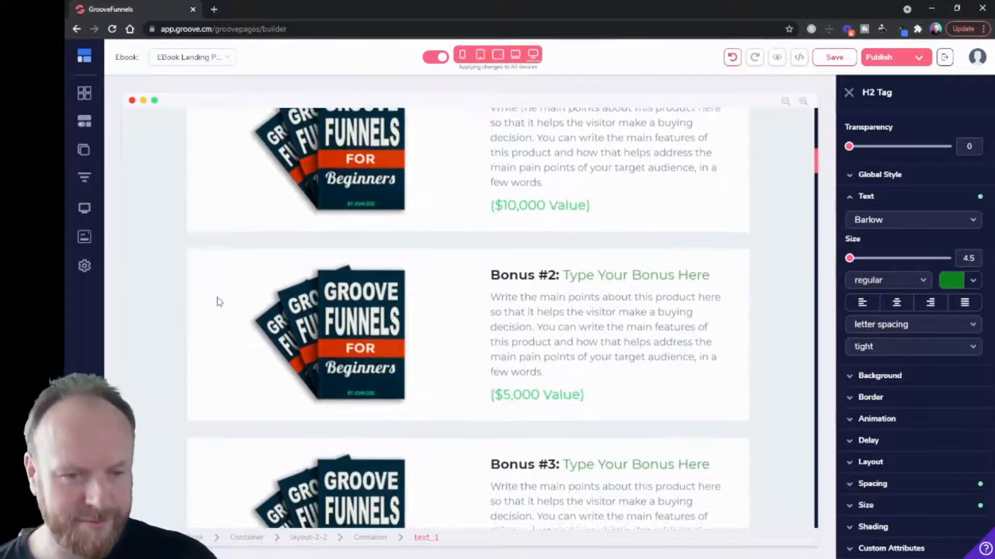
scroll(226, 303, down, 5)
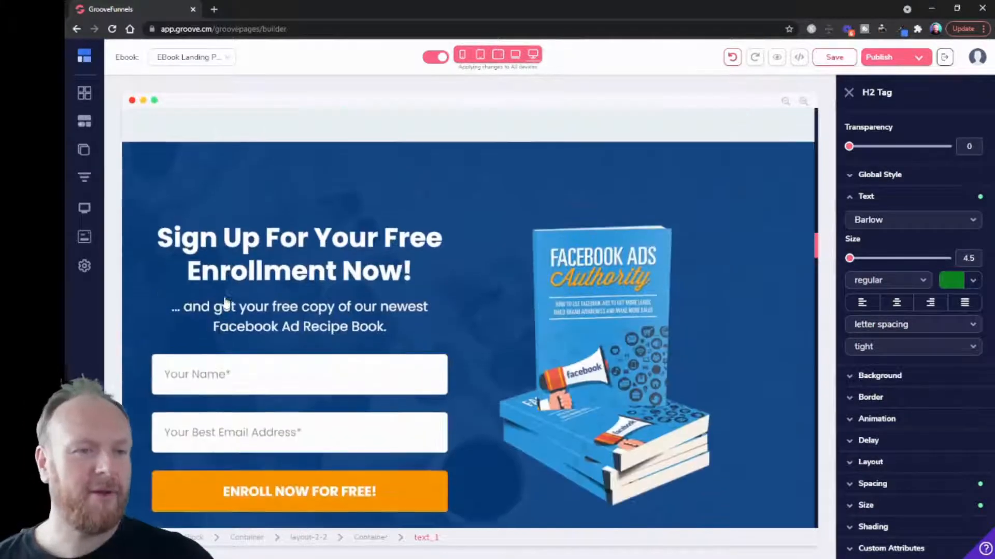
scroll(150, 236, up, 1)
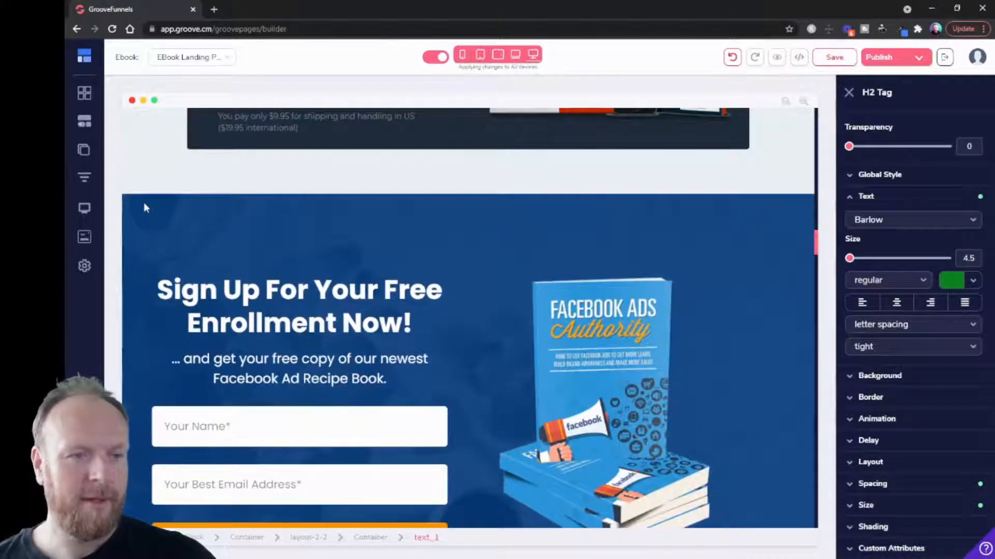
click(144, 205)
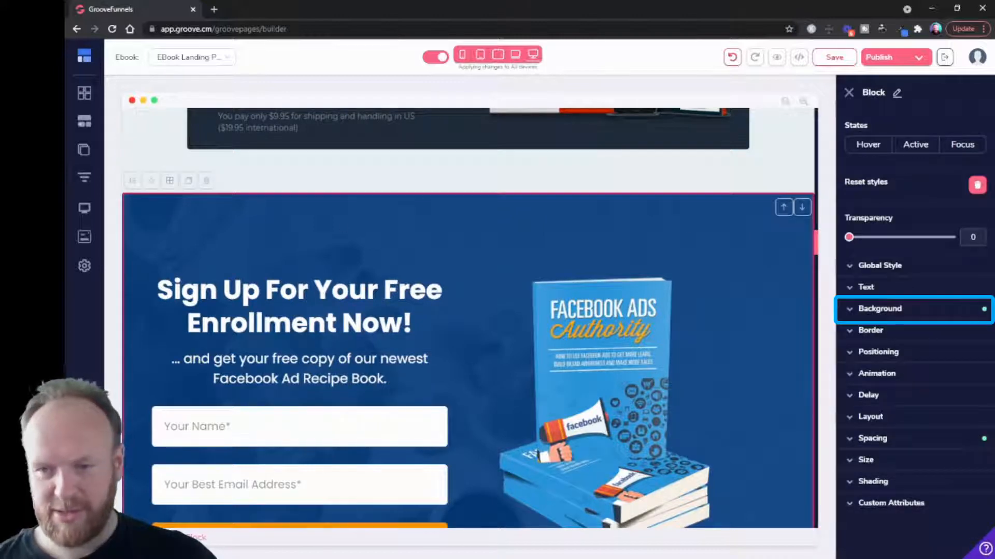
click(848, 310)
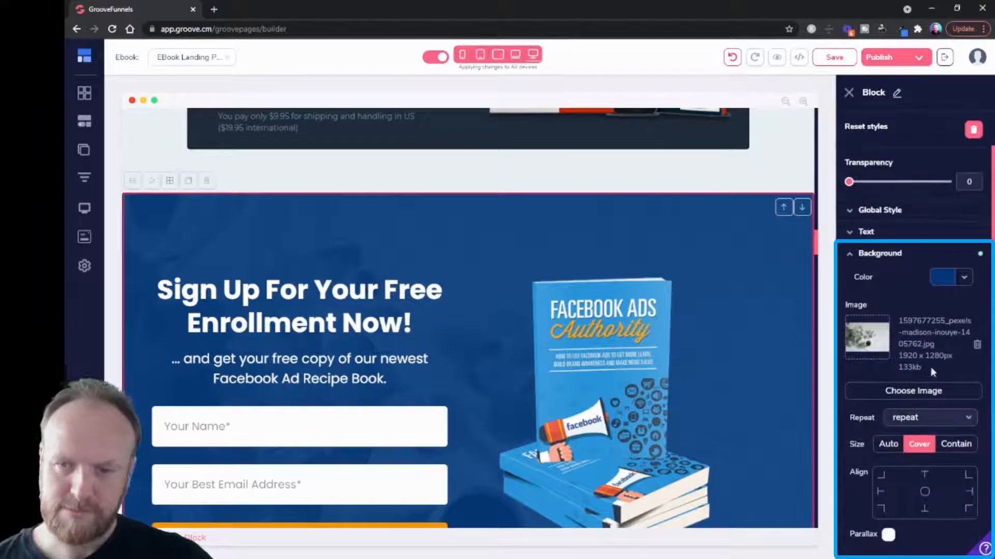
scroll(615, 377, down, 2)
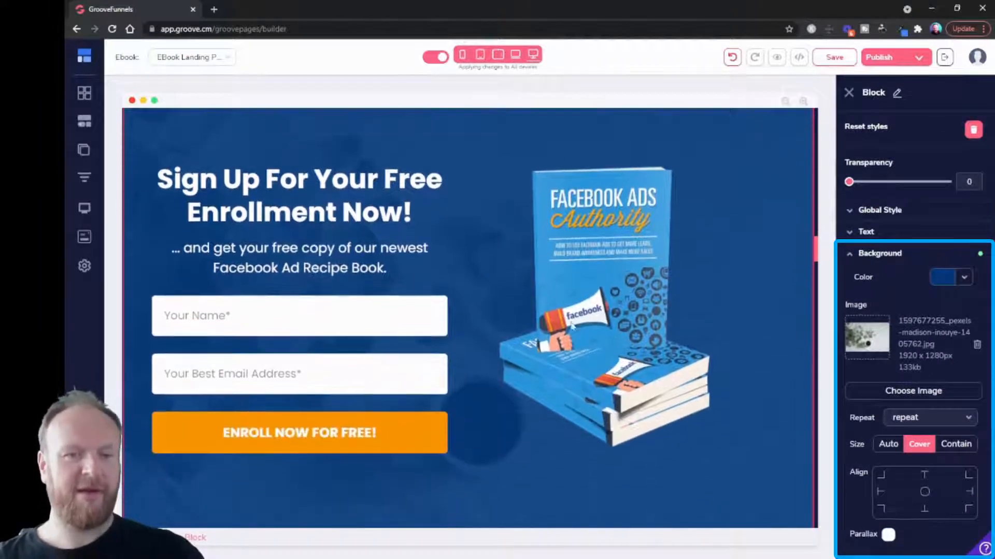
Step: Try green #18CD5E at transparency 6 and brown #994C00 at transparency 7 as the sign-up block's background colour overlay
click(942, 281)
mouse_move(943, 342)
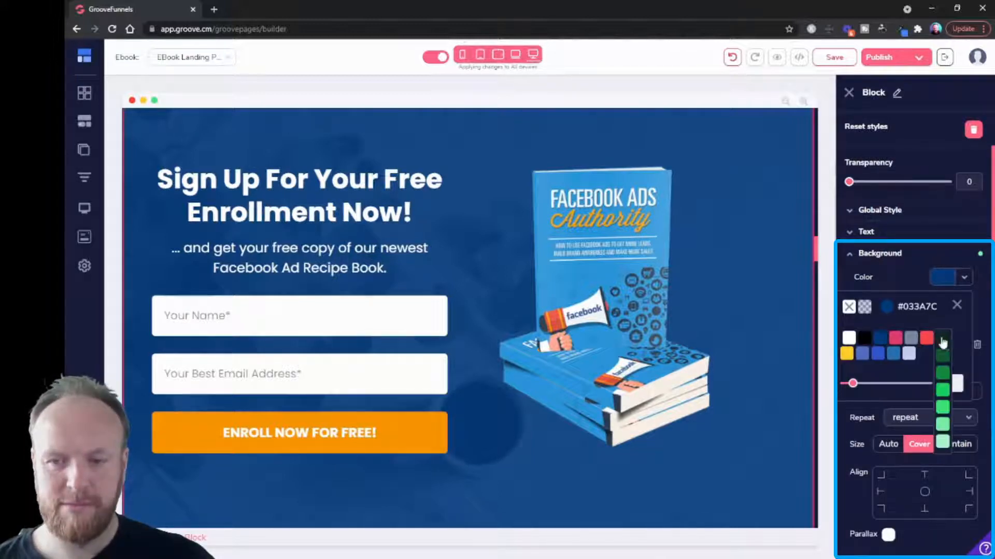
click(947, 391)
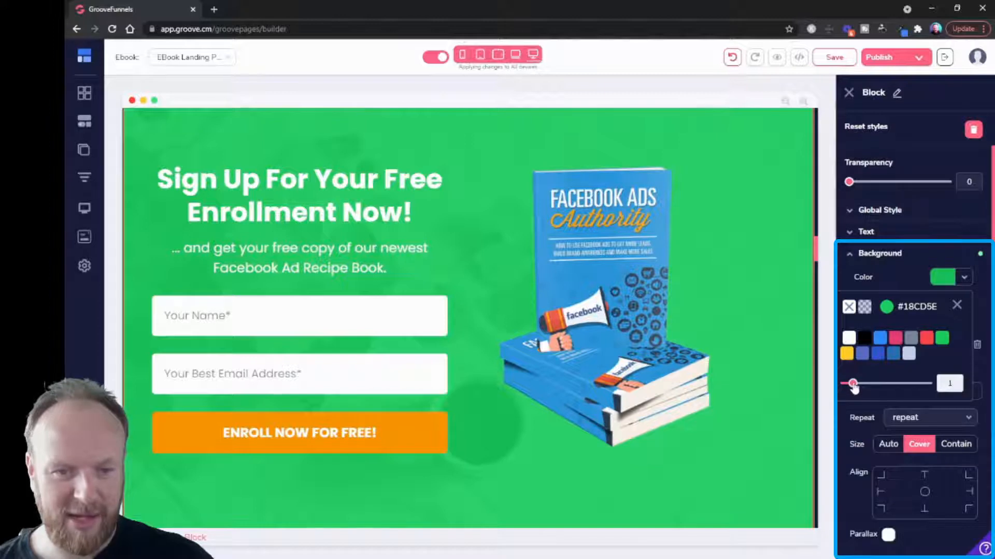
drag(853, 384, 894, 395)
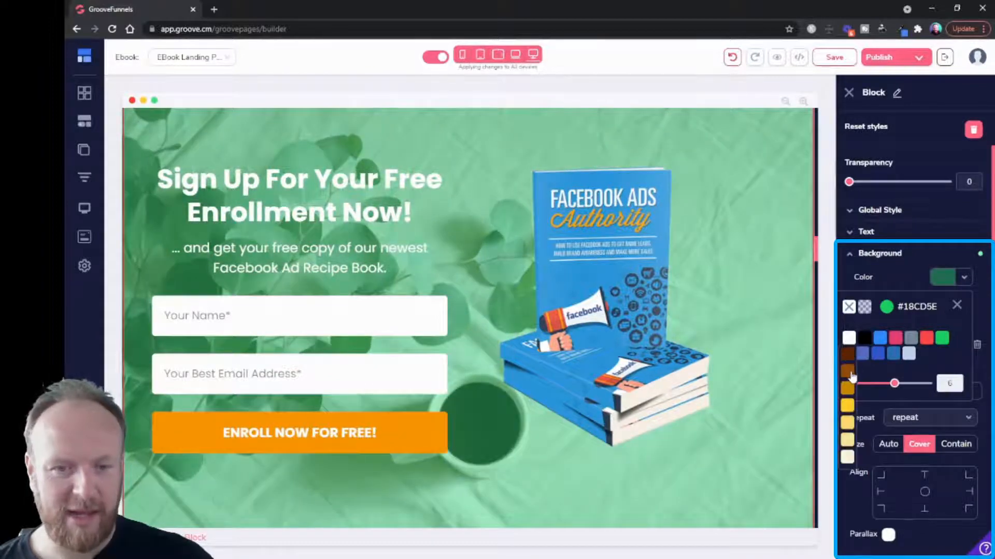
click(848, 370)
mouse_move(894, 392)
mouse_down()
mouse_move(869, 388)
mouse_move(904, 392)
mouse_up()
Step: Set the sign-up block's background colour overlay to dark grey #394B56 with a transparency of 2
mouse_move(912, 342)
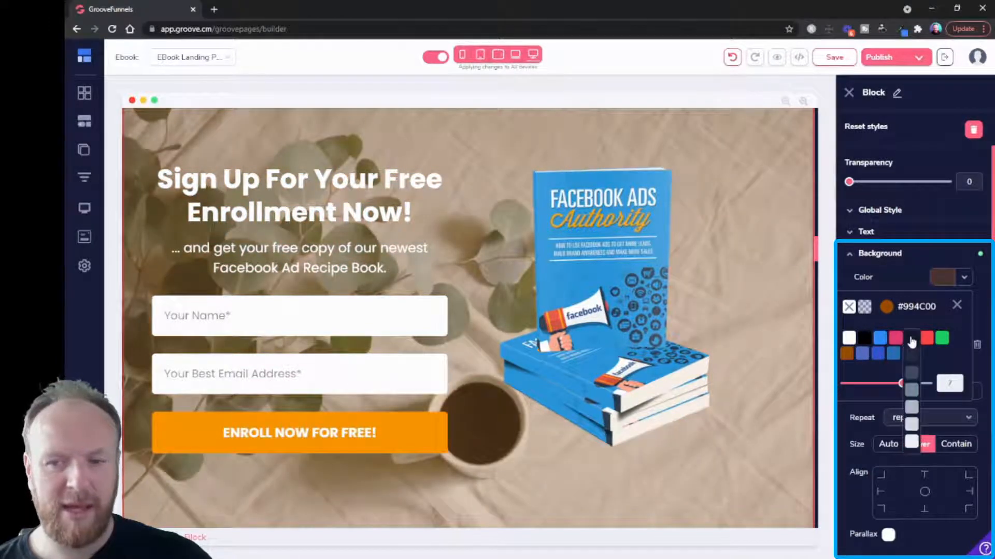
click(913, 379)
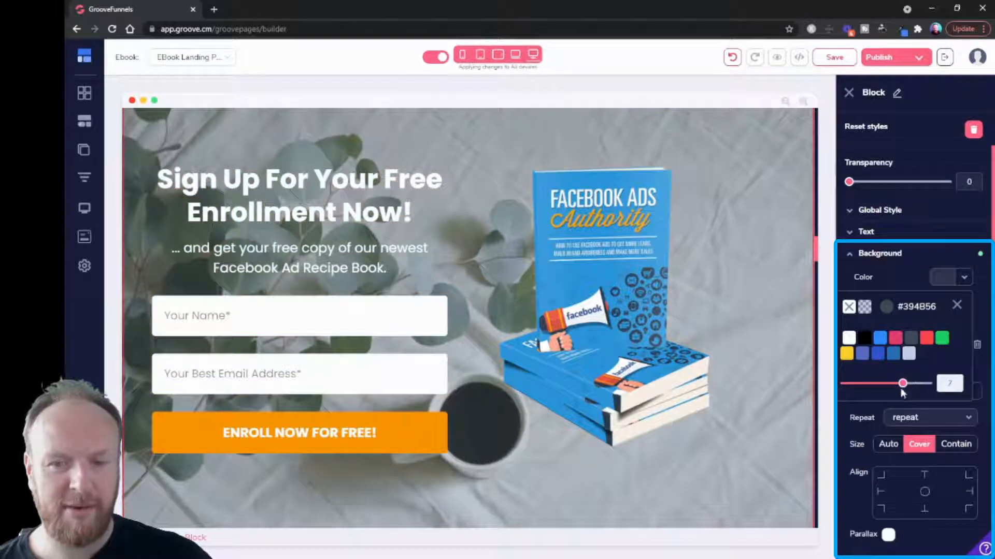
drag(902, 390, 860, 388)
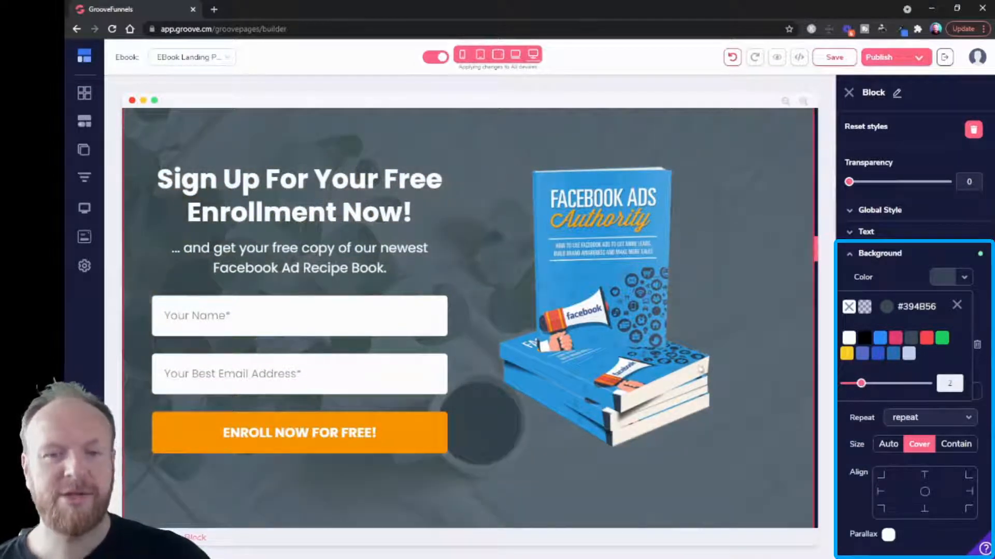
scroll(524, 318, up, 1)
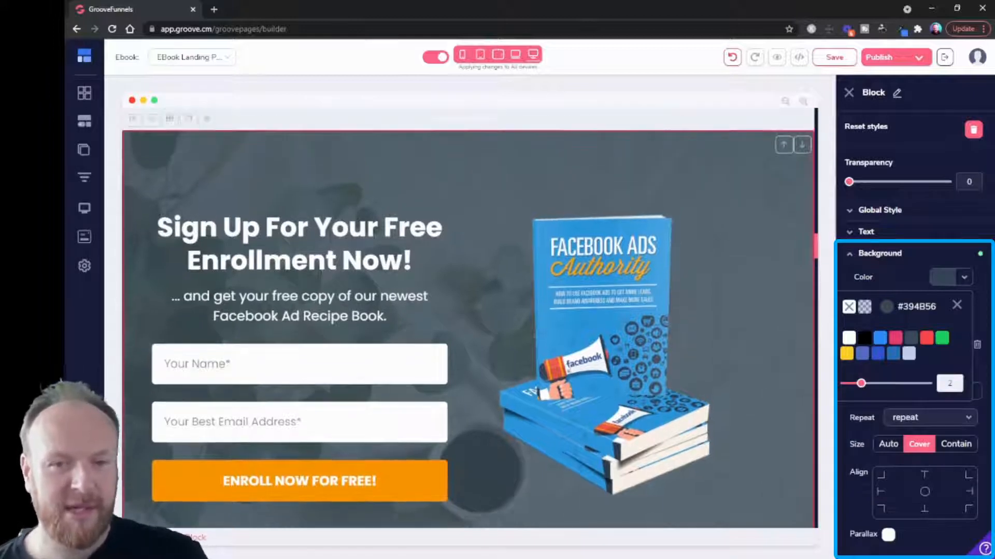
click(958, 306)
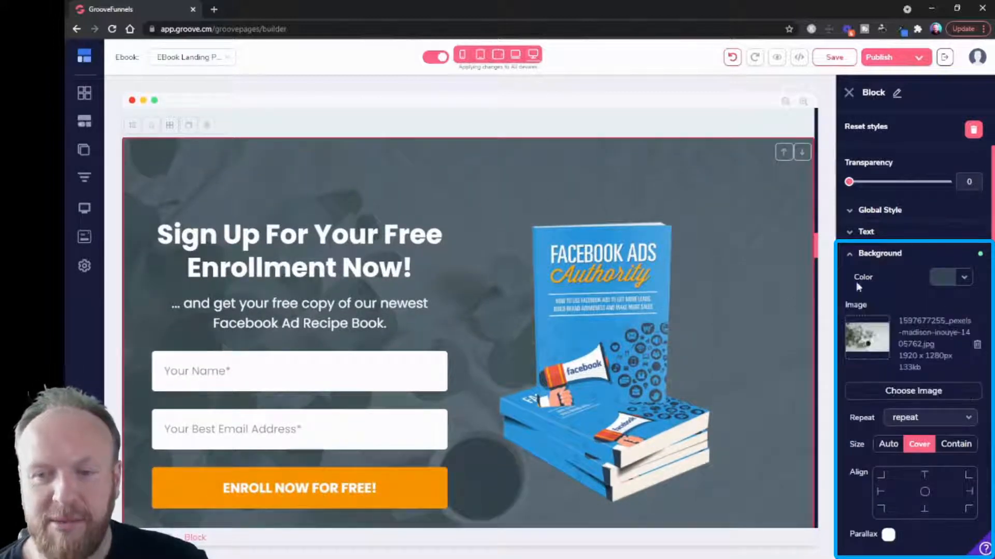
Step: Replace the sign-up block's background image with the Hand Drawing.jpg file from the image library
click(912, 392)
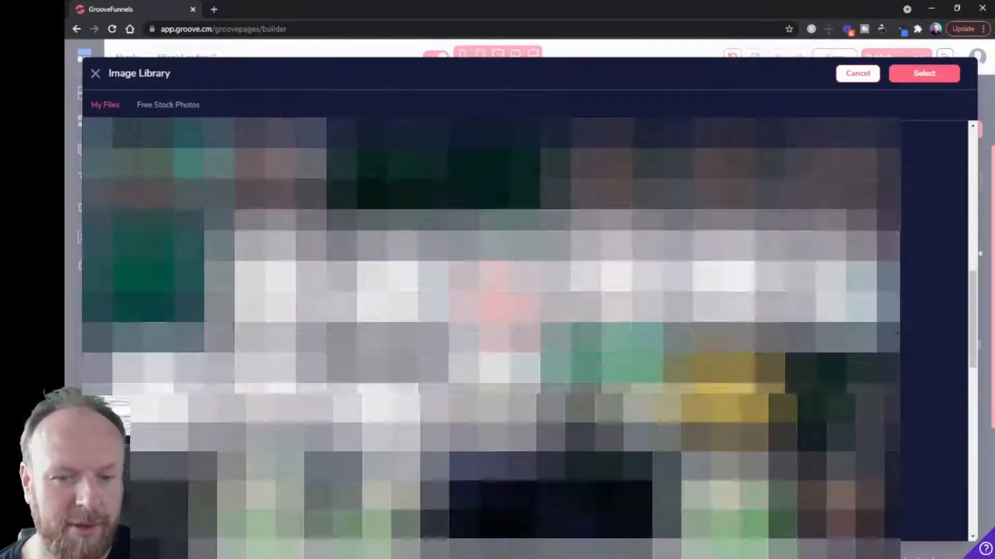
click(843, 185)
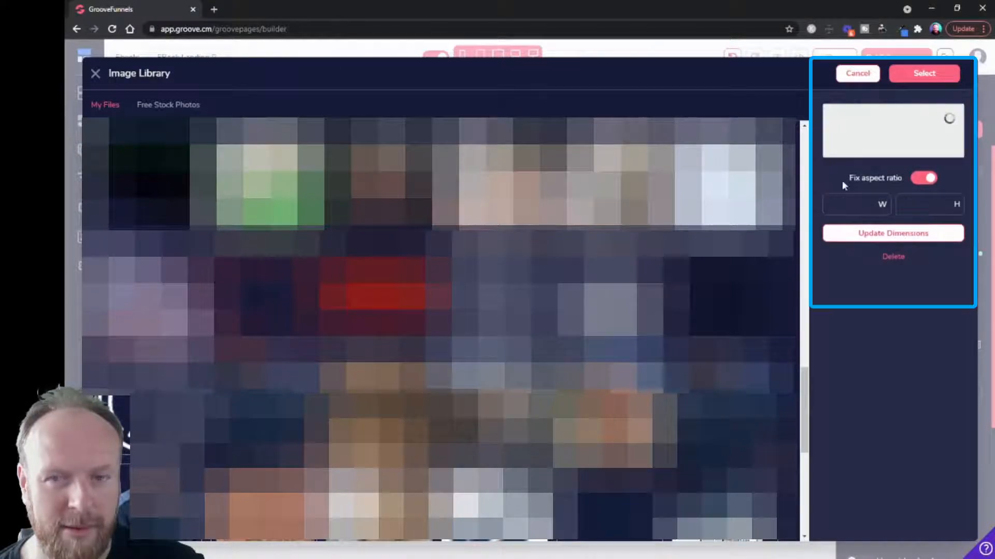
click(922, 74)
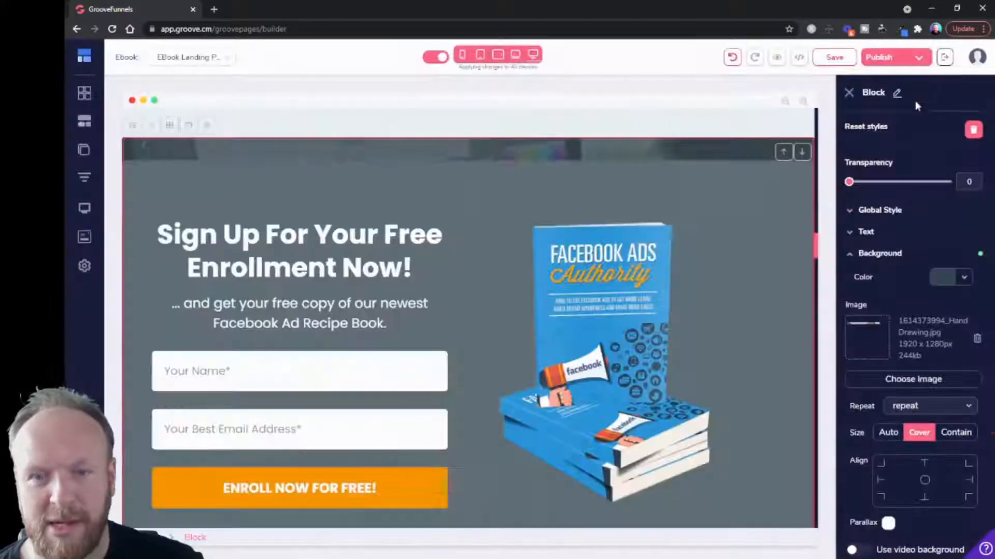
scroll(499, 275, down, 2)
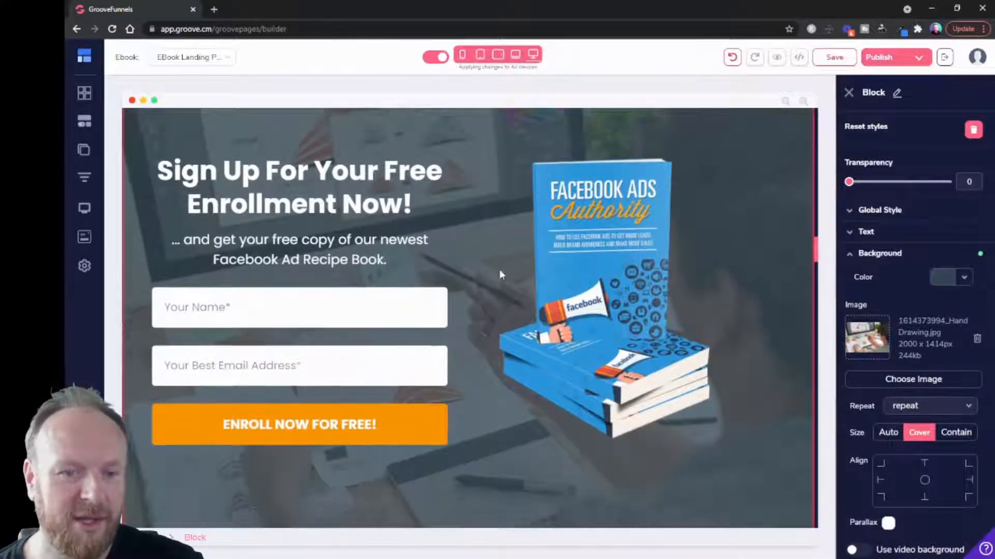
scroll(499, 269, up, 4)
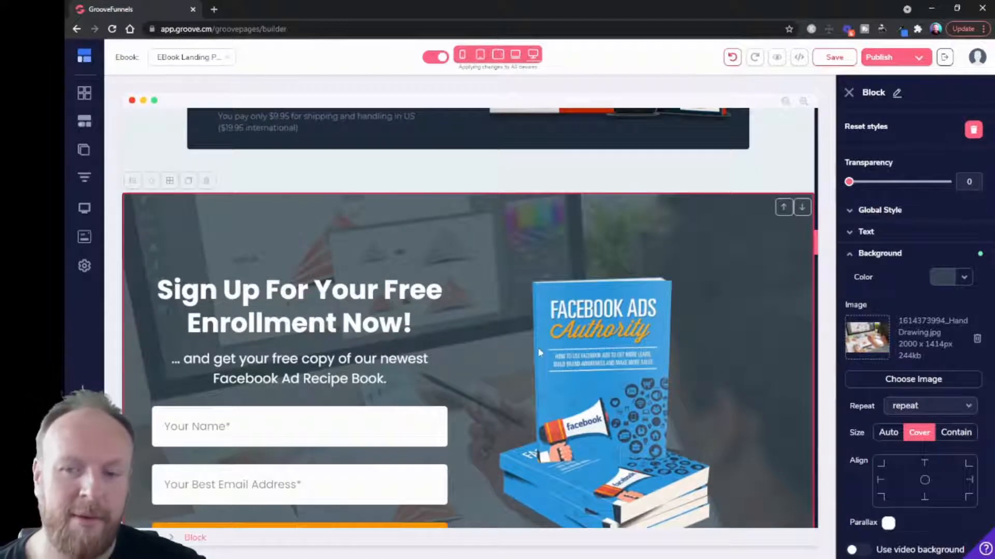
scroll(962, 379, down, 2)
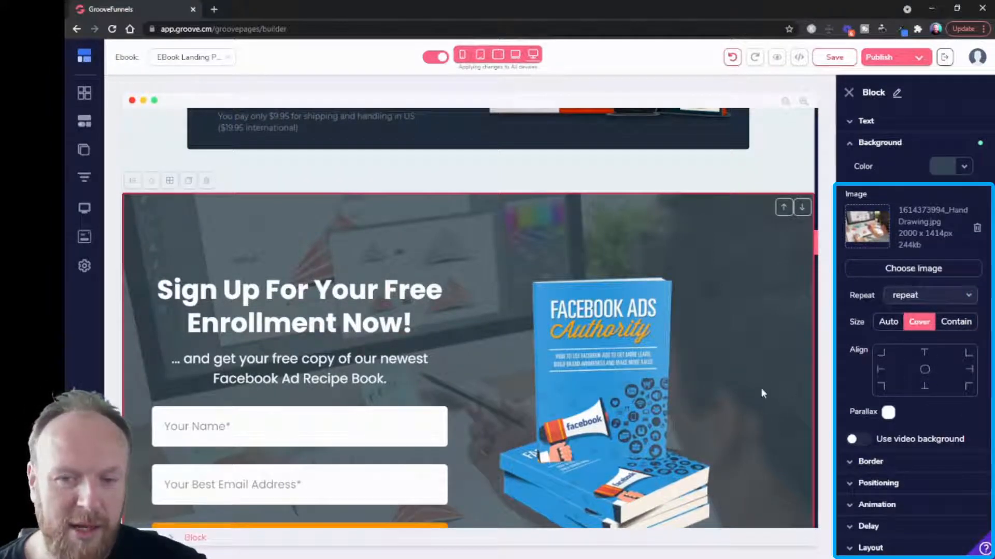
scroll(672, 231, down, 1)
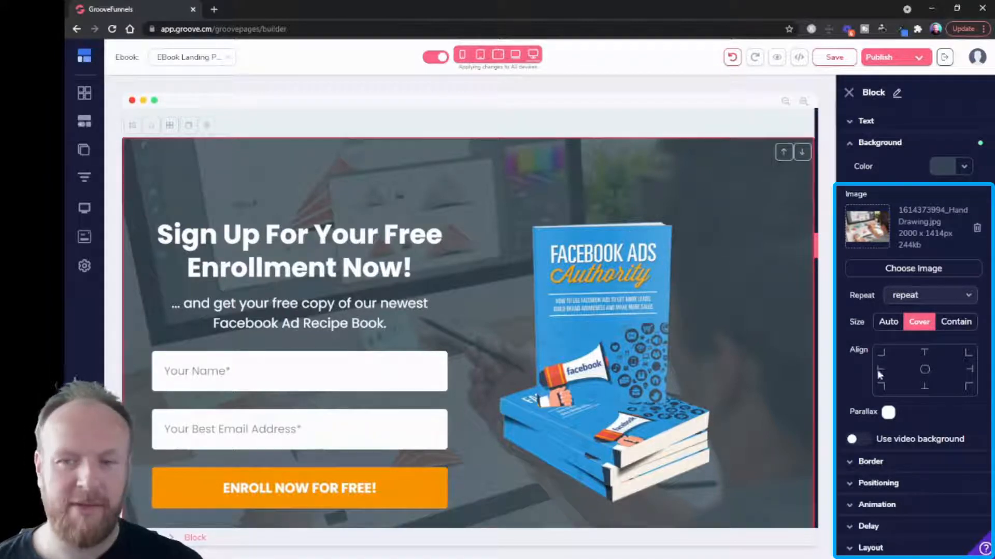
Step: Try the Contain size with no-repeat and the Auto size on the sign-up block's background image
click(958, 322)
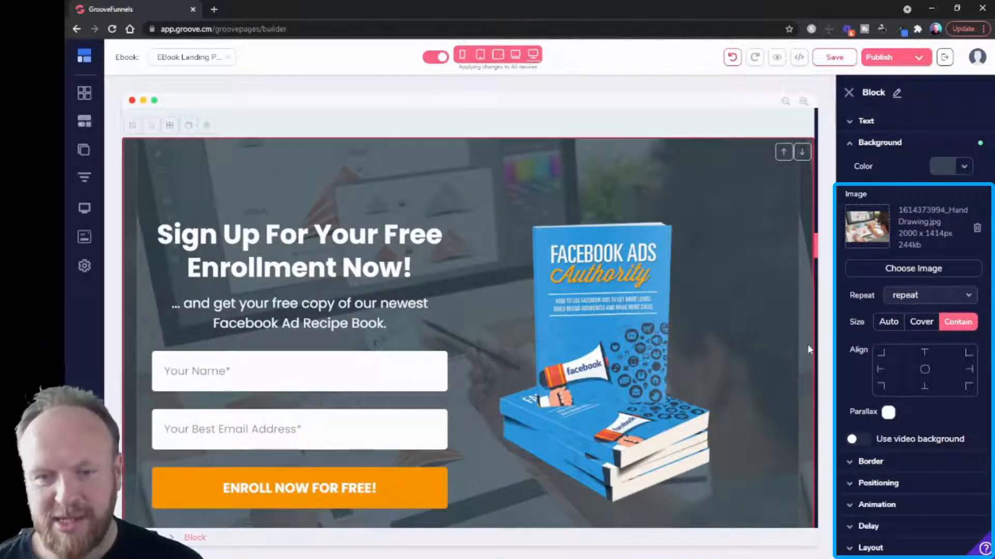
click(932, 295)
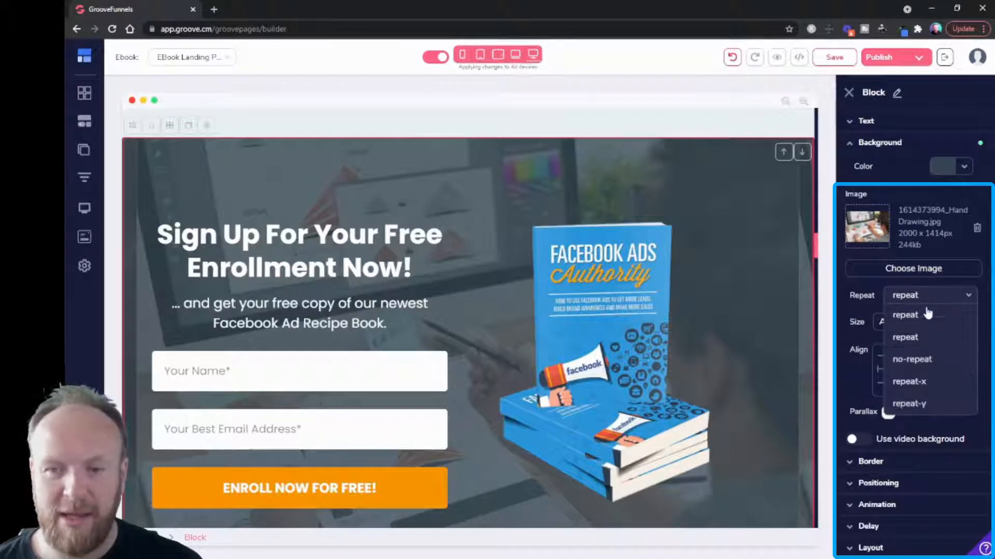
click(925, 362)
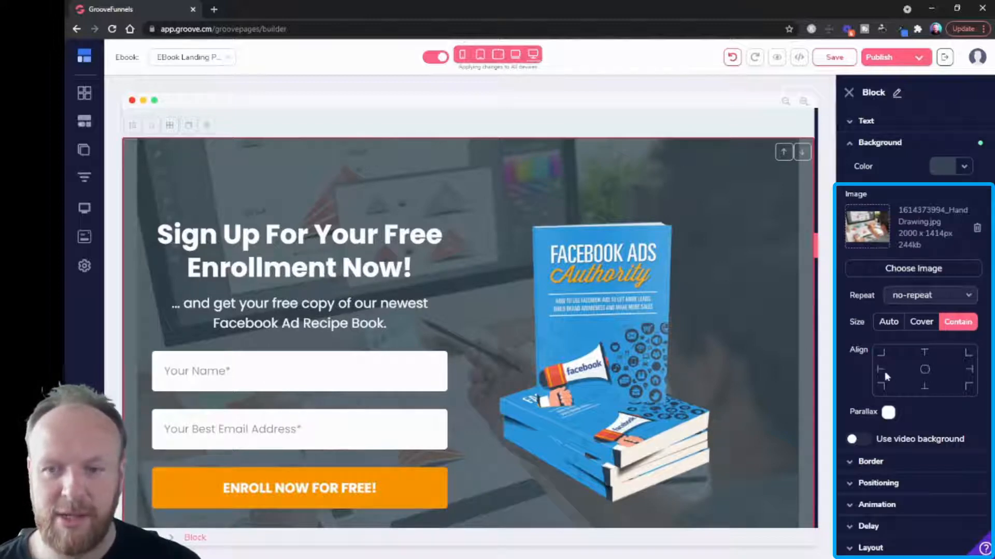
click(887, 322)
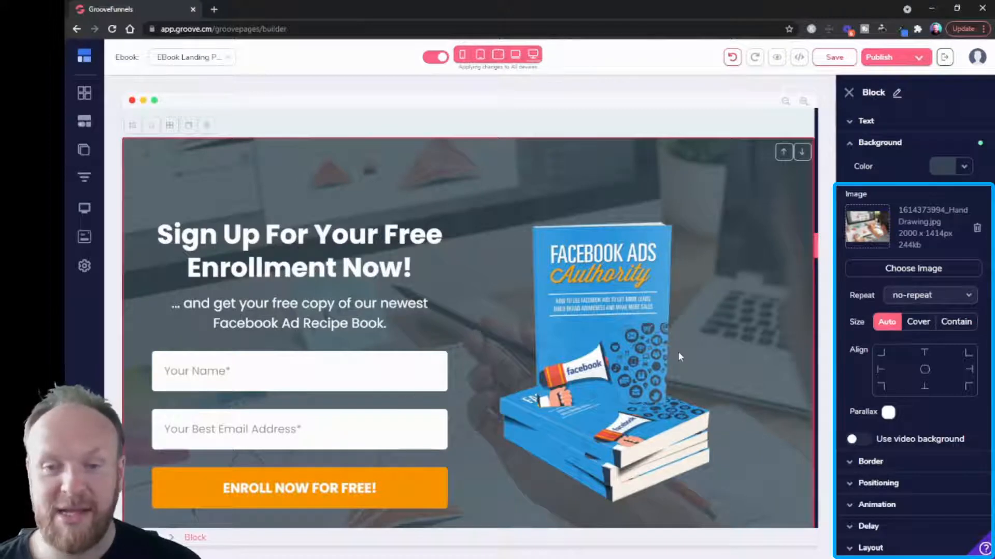
scroll(680, 356, down, 2)
scroll(630, 391, up, 2)
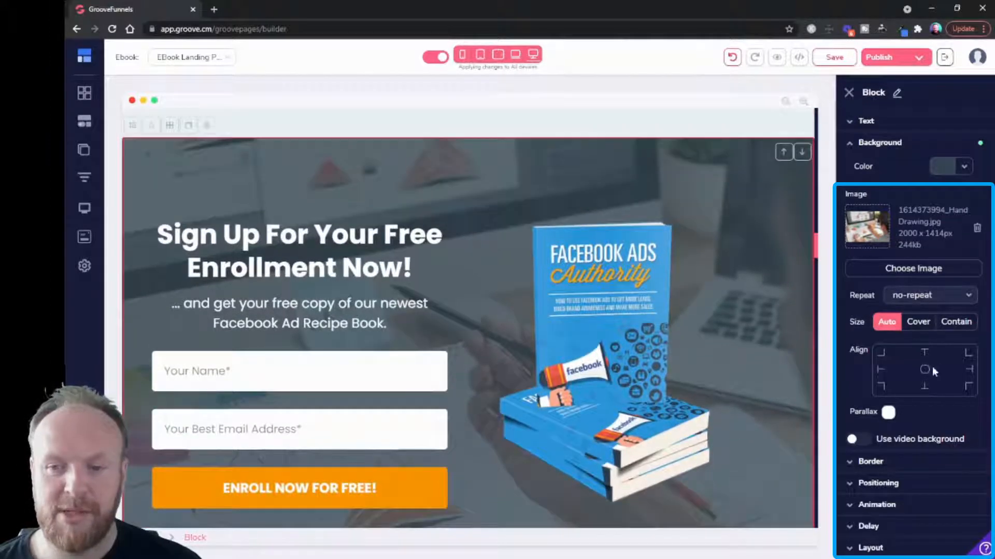
Step: Set the background image's size to Cover and align it to the centre of the sign-up block
click(914, 322)
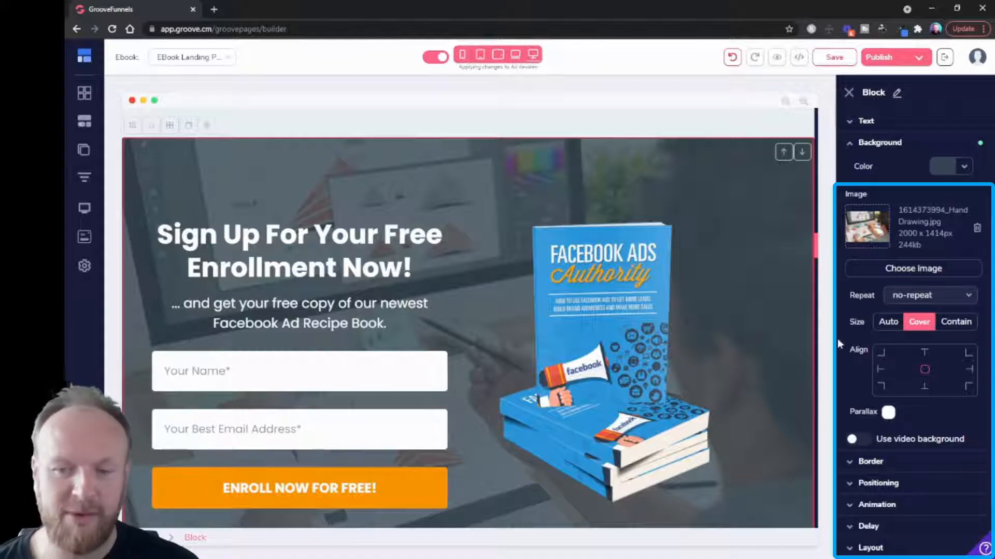
scroll(607, 375, down, 3)
scroll(608, 375, up, 4)
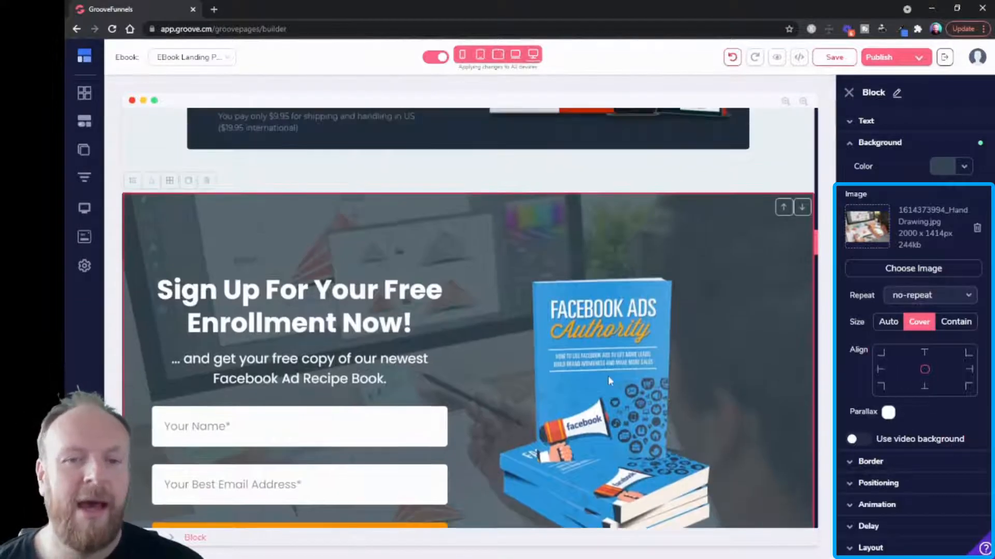
scroll(608, 375, down, 2)
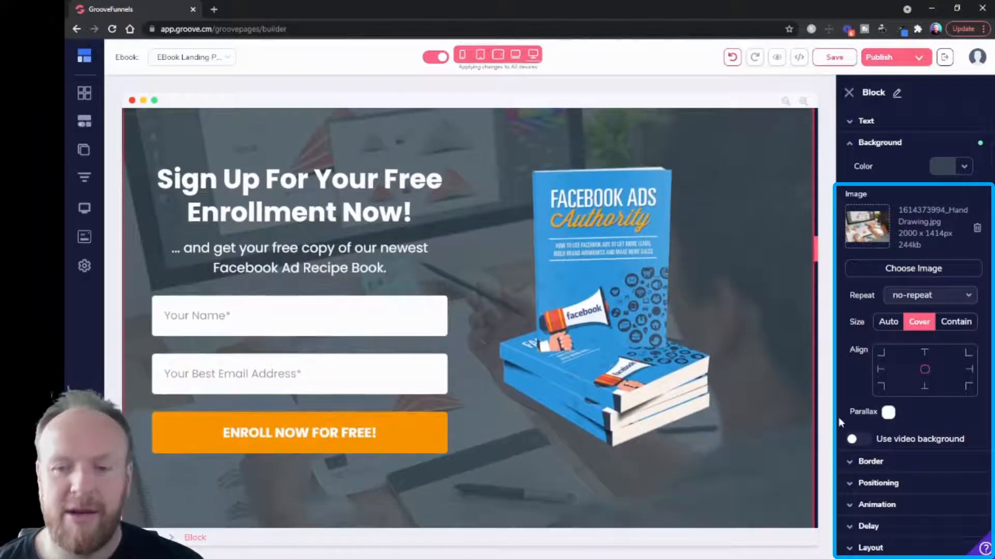
Step: Enable parallax for the sign-up block's background image and check the effect while moving through the page
click(888, 413)
scroll(558, 380, up, 3)
scroll(557, 381, down, 4)
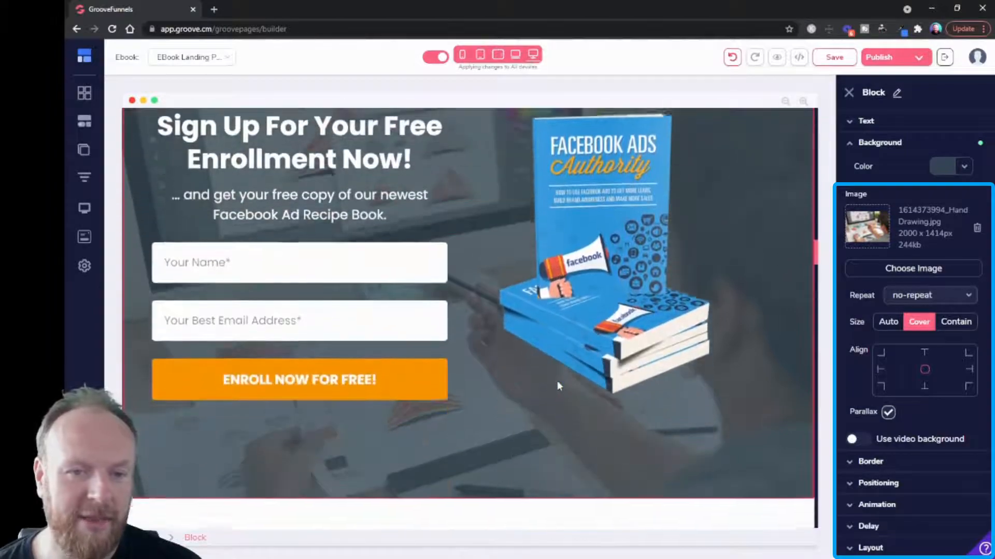
scroll(557, 386, down, 4)
scroll(558, 386, up, 10)
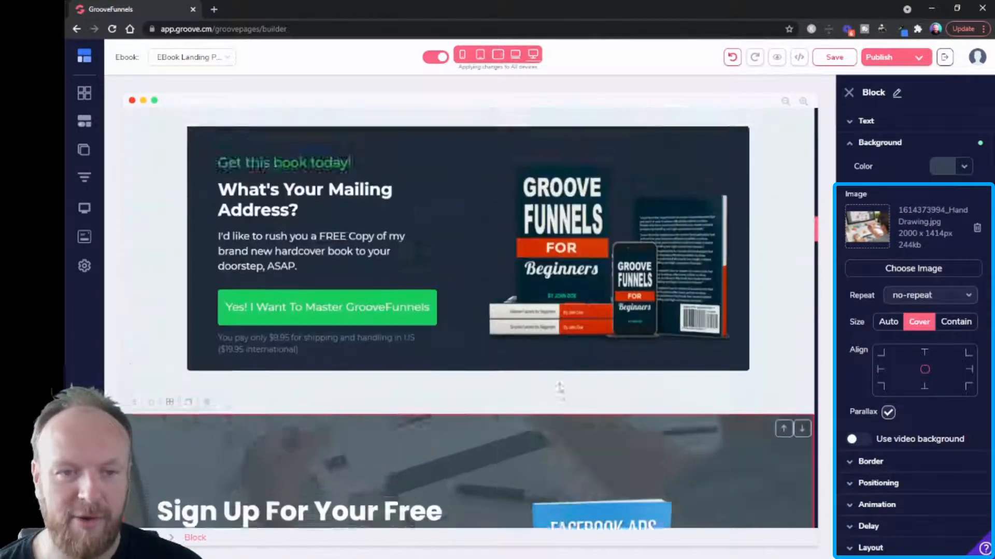
scroll(560, 387, down, 8)
scroll(561, 389, up, 3)
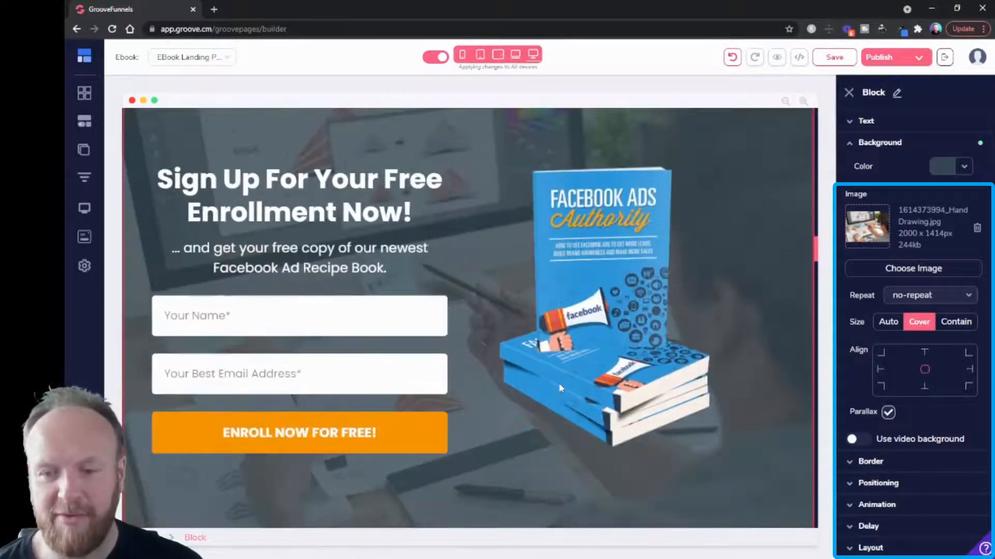
scroll(560, 388, down, 2)
scroll(559, 387, up, 3)
scroll(560, 387, down, 1)
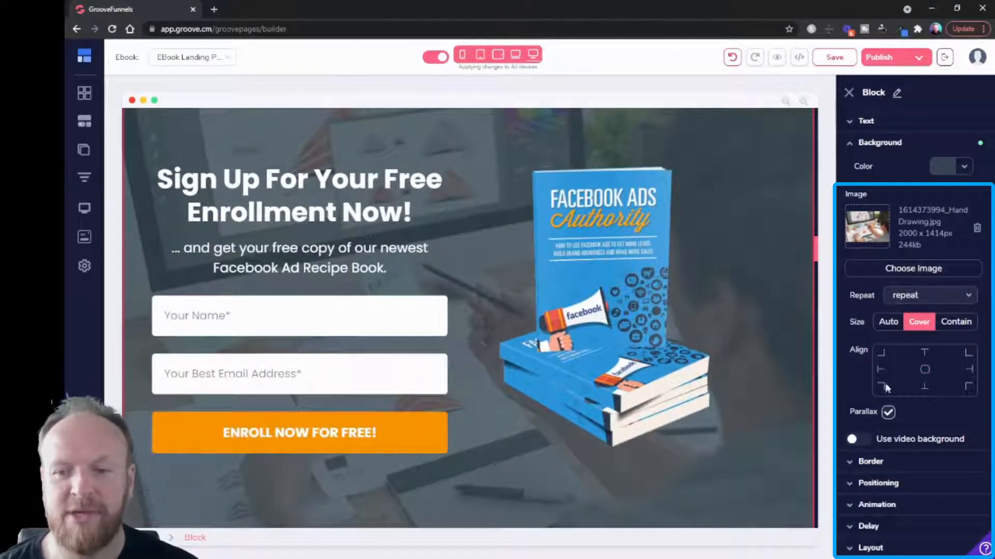
Step: Enable the video background for the sign-up block
click(854, 440)
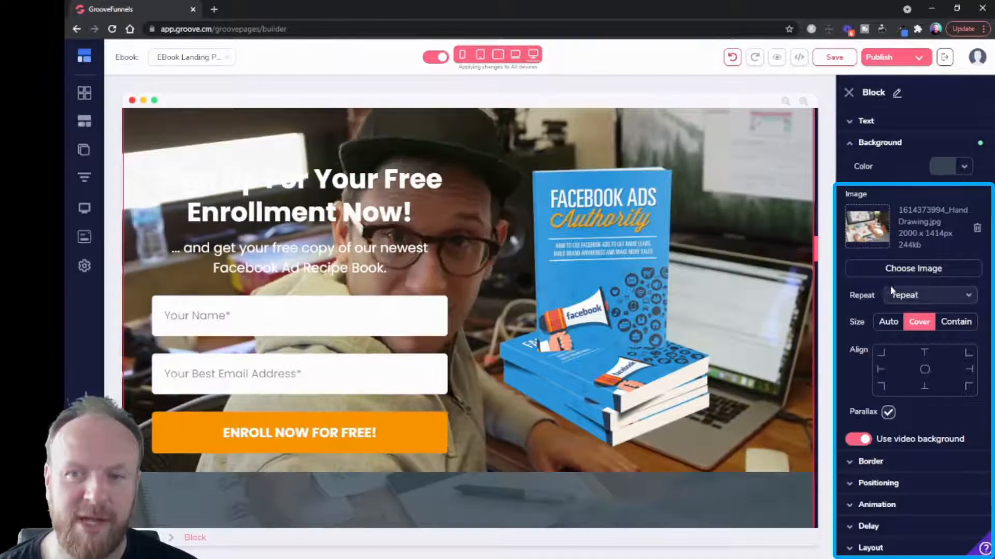
scroll(891, 293, up, 3)
scroll(318, 378, down, 5)
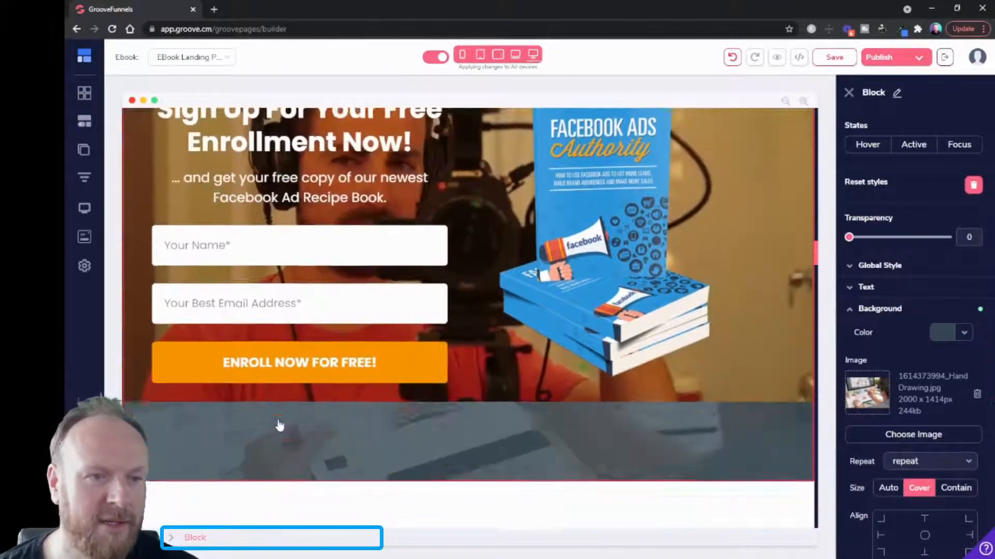
Step: Select the sign-up block's video-background element and show its configuration settings
click(278, 425)
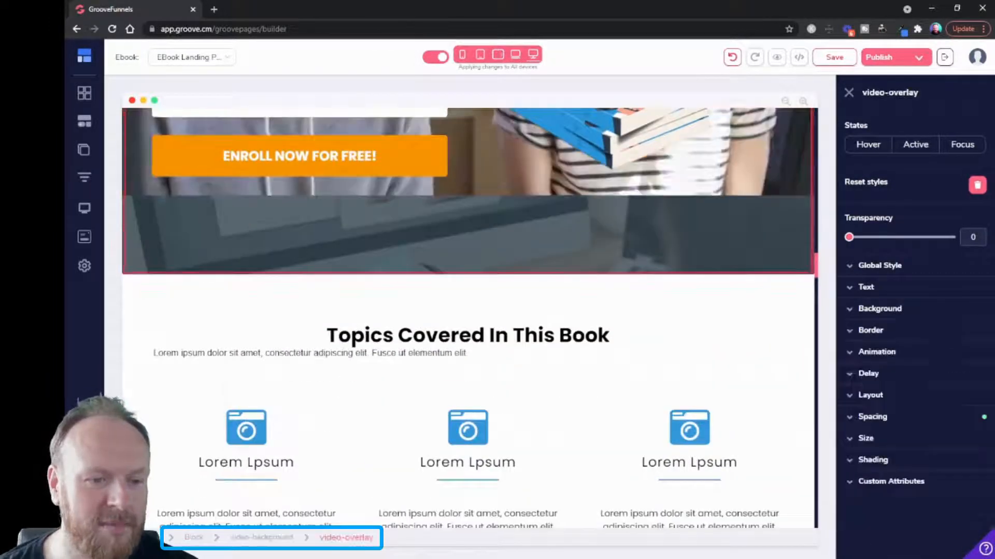
click(275, 539)
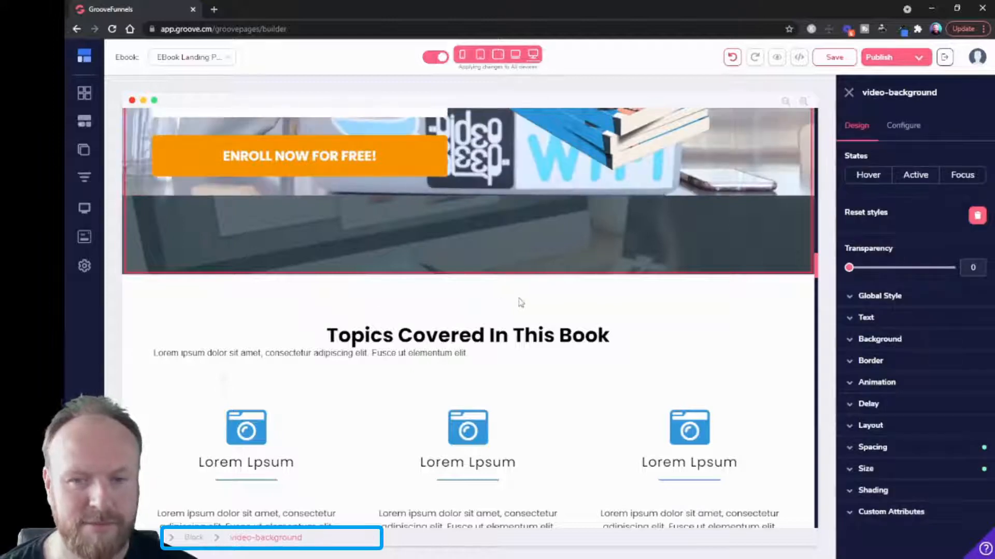
scroll(519, 302, up, 6)
click(901, 127)
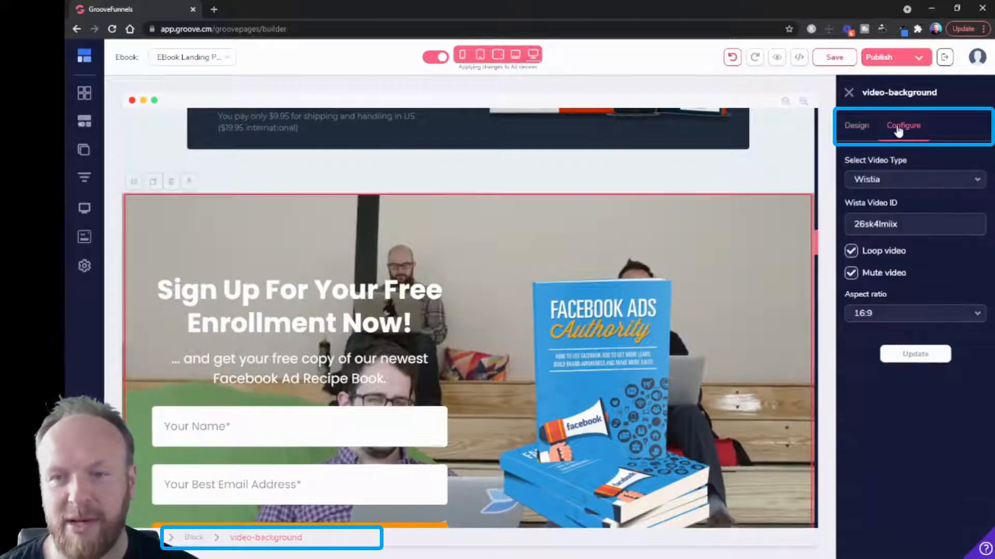
Step: Review the video type options and the video preview, and return to the video-background element's design settings
click(897, 179)
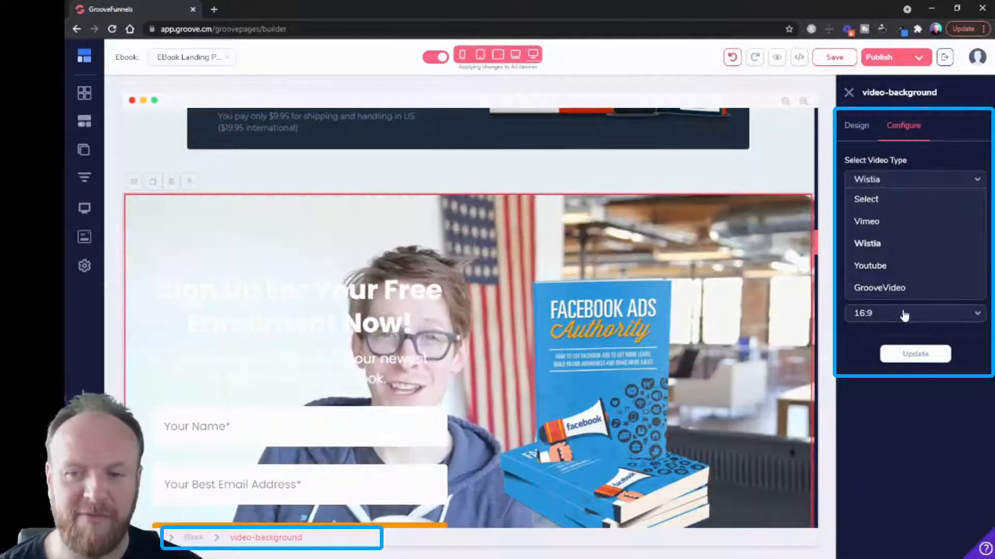
click(898, 322)
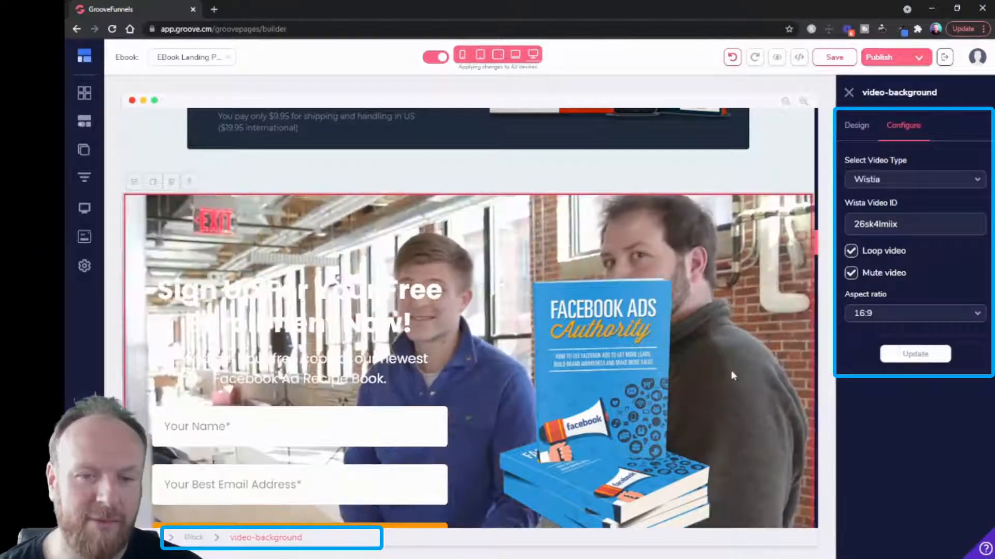
scroll(729, 382, down, 2)
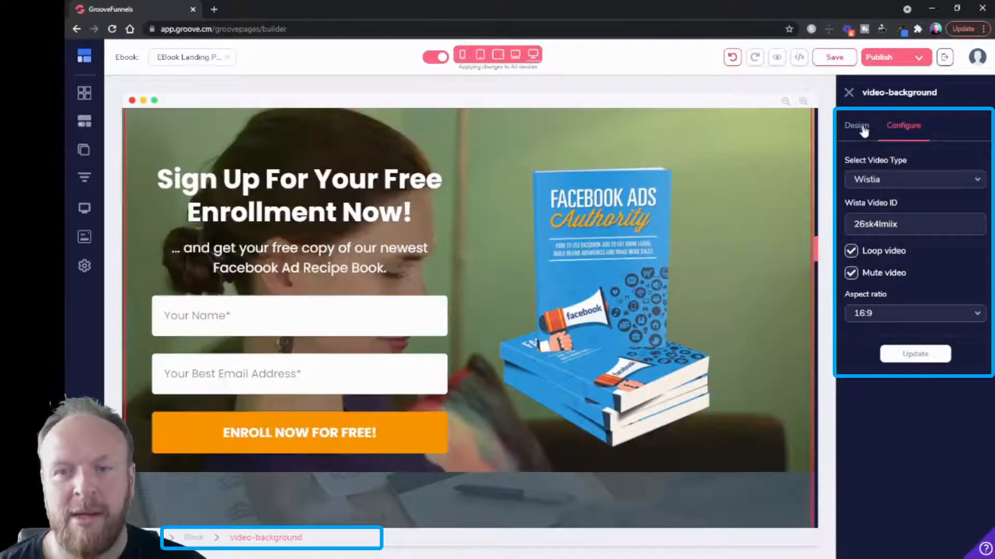
click(858, 126)
Step: Undo the video background and show the sign-up block's border settings
click(731, 61)
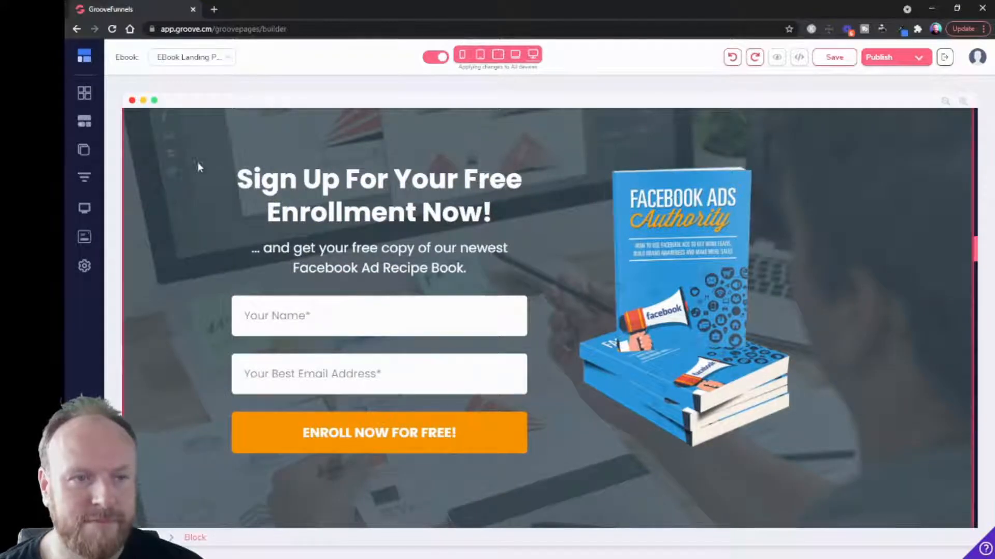
click(818, 360)
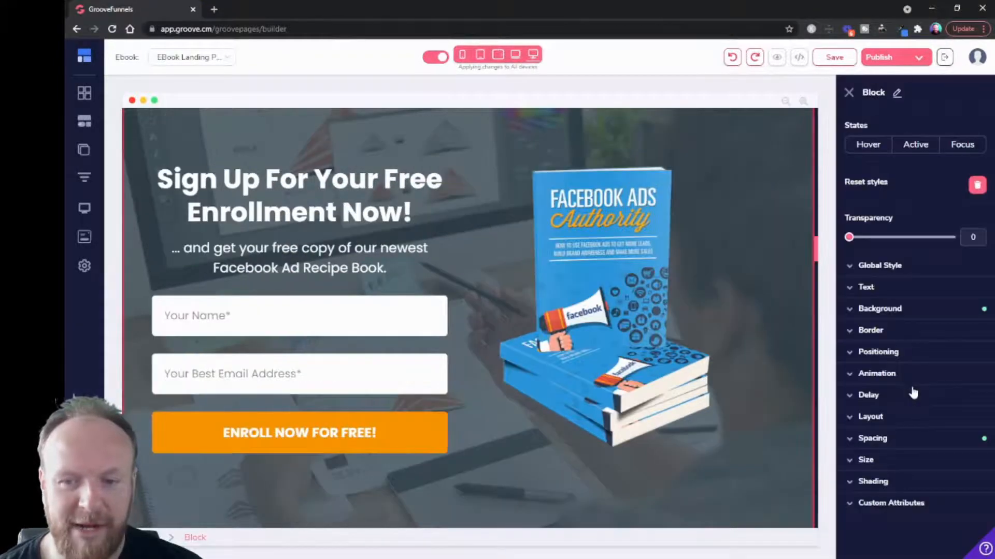
click(870, 332)
Step: Select the contact form's container beside the map near the page's end and round its border corners to .75rem
scroll(563, 340, down, 5)
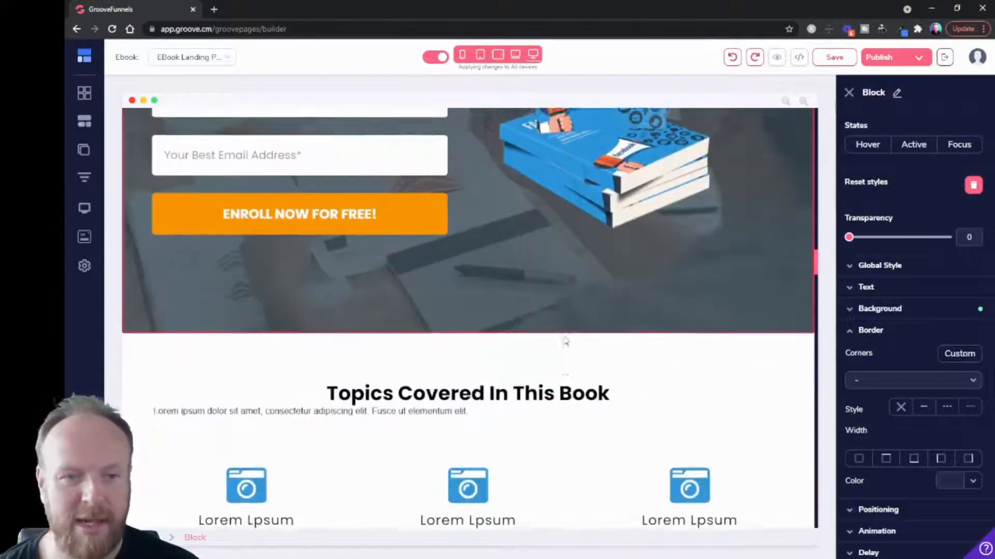
scroll(563, 339, up, 3)
scroll(564, 339, down, 15)
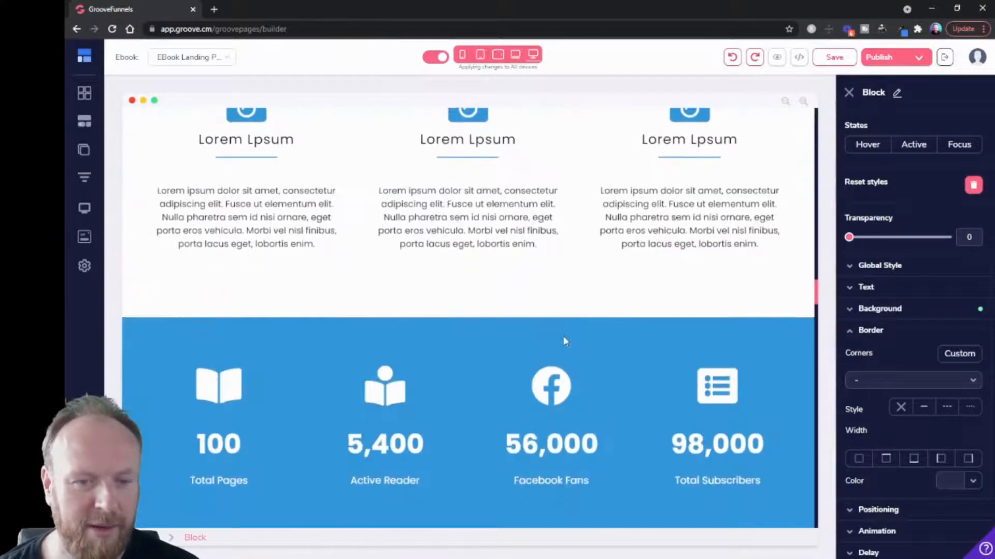
scroll(564, 341, down, 15)
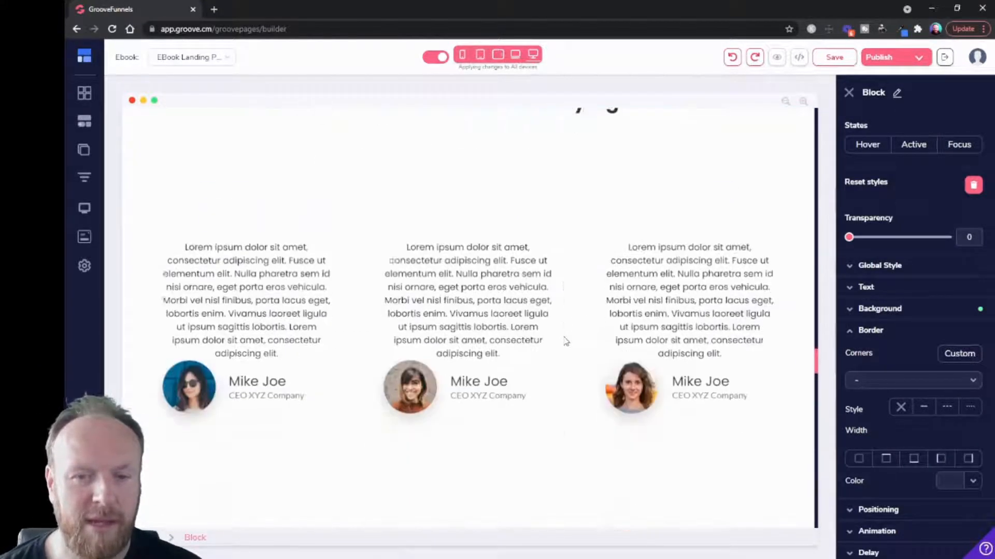
scroll(565, 340, down, 10)
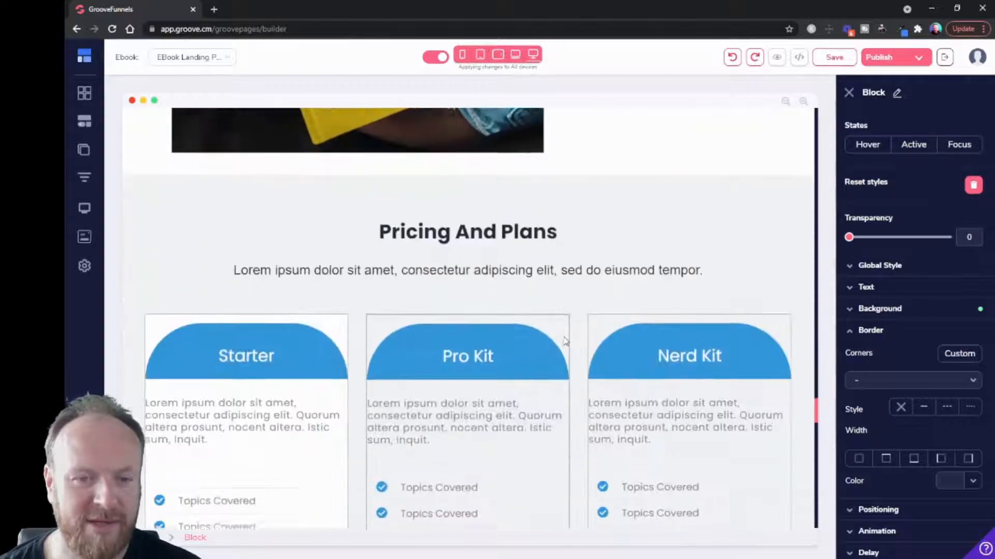
scroll(565, 341, down, 5)
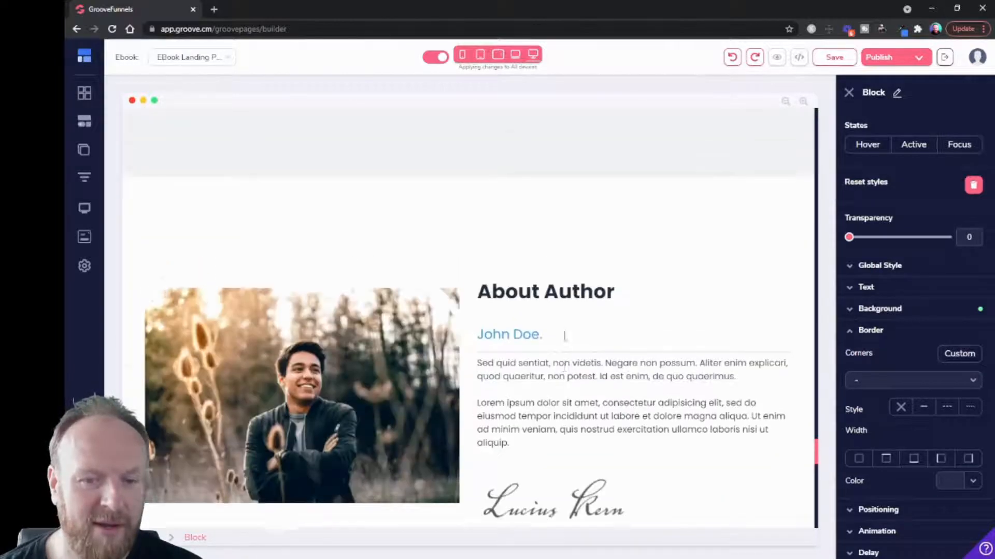
scroll(565, 340, down, 15)
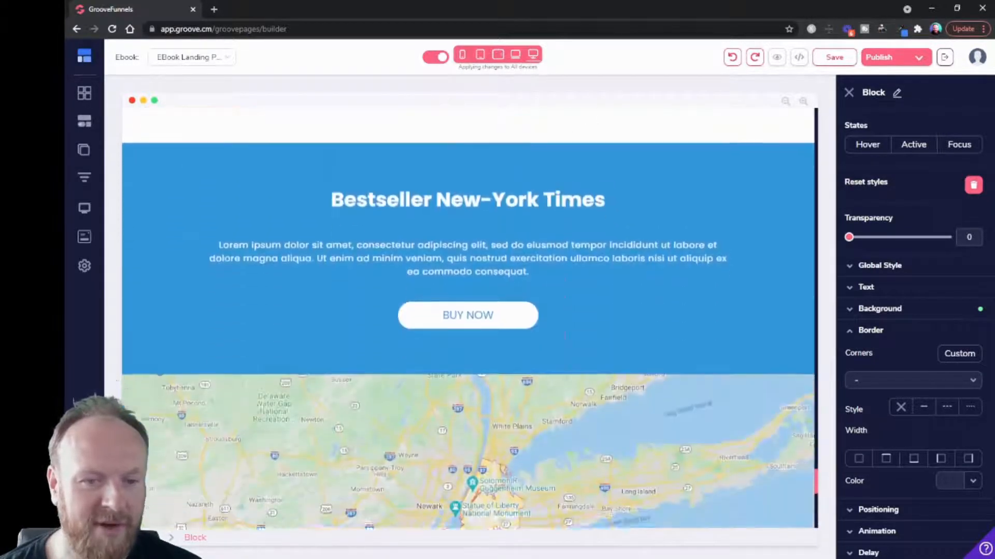
scroll(565, 338, up, 5)
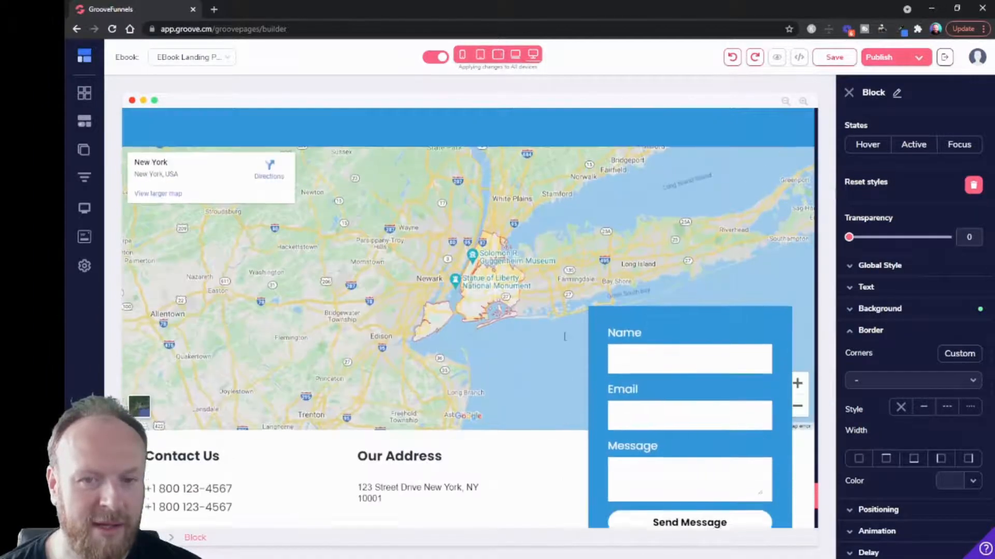
scroll(596, 318, down, 2)
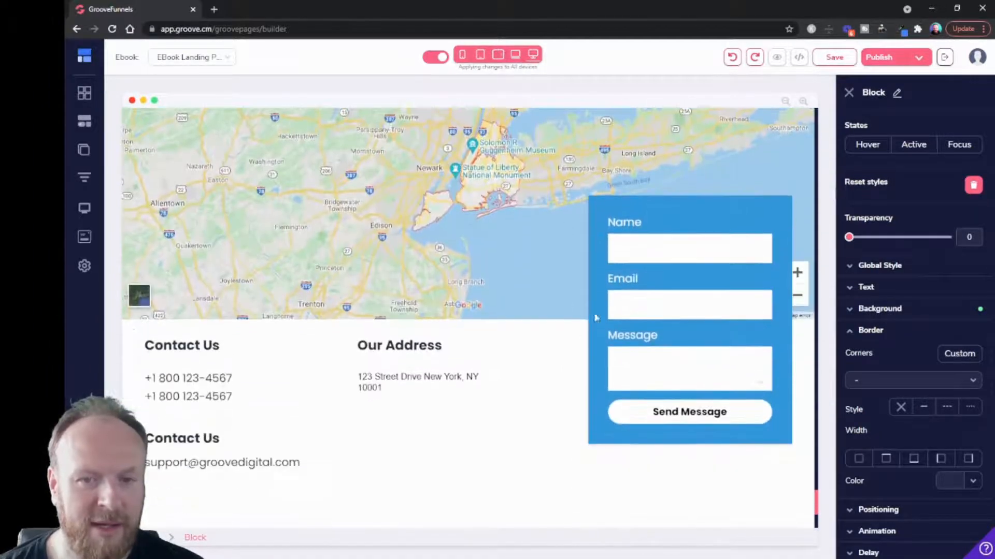
click(613, 228)
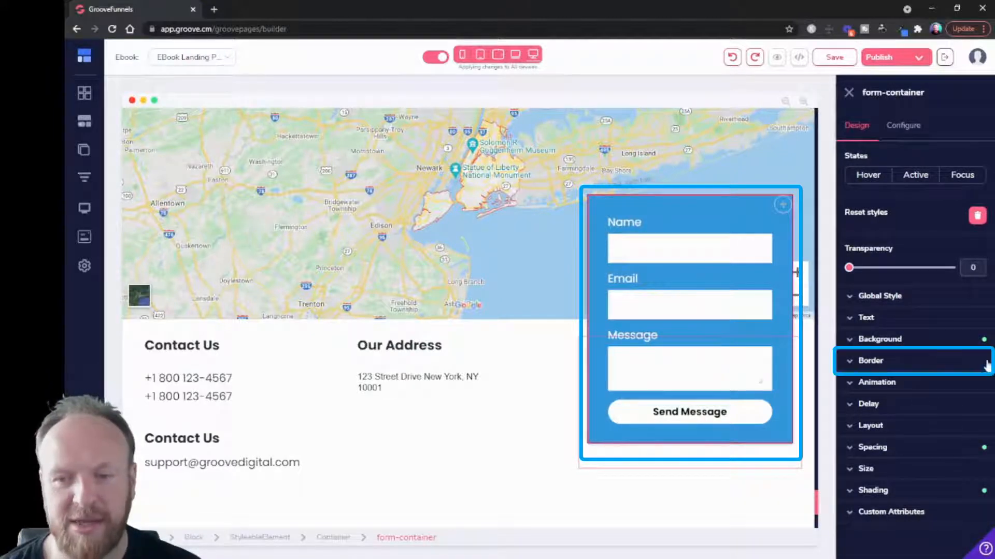
click(870, 363)
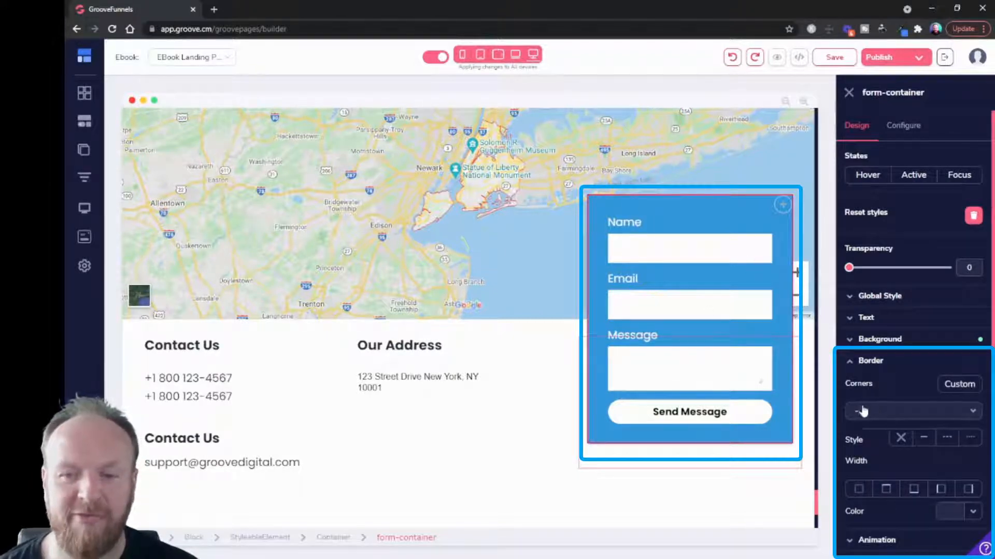
click(899, 412)
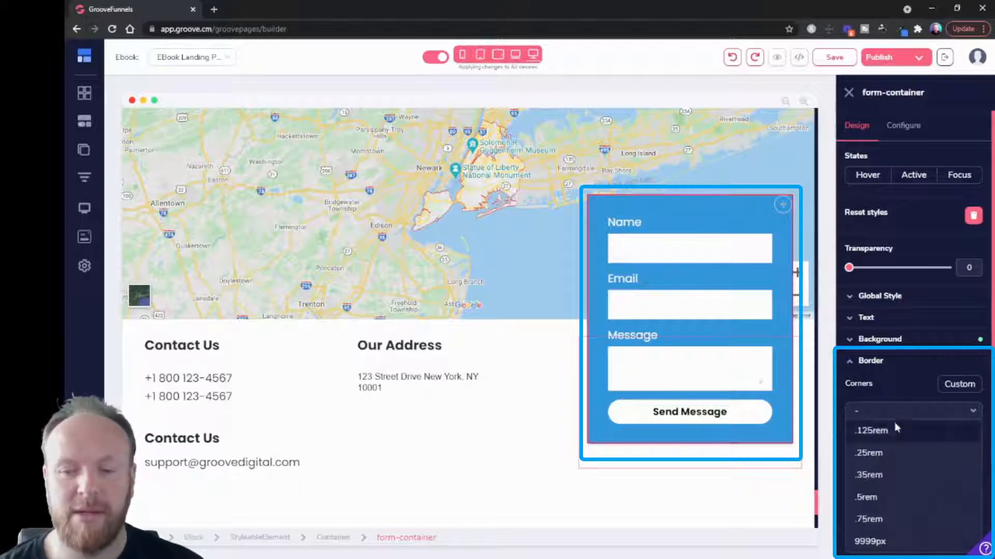
click(886, 518)
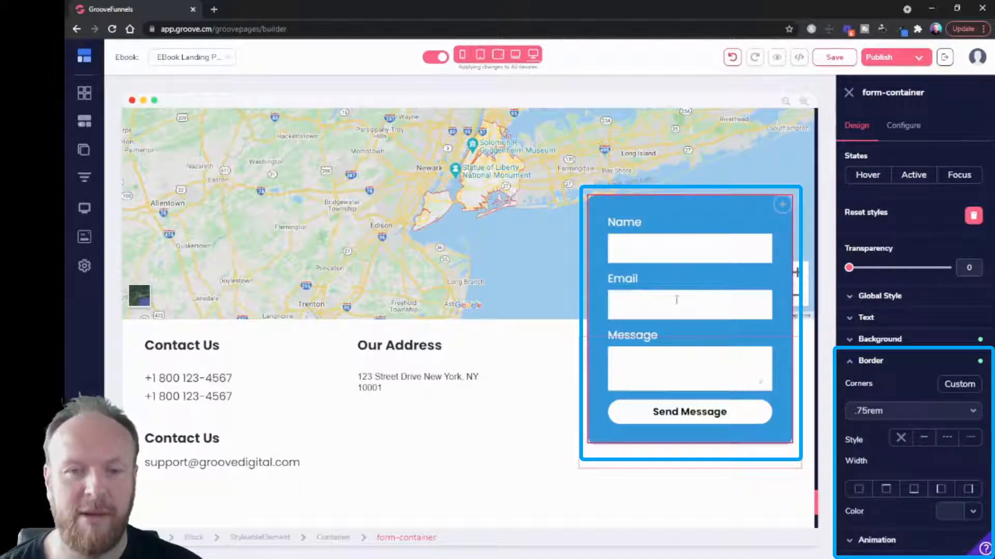
click(596, 203)
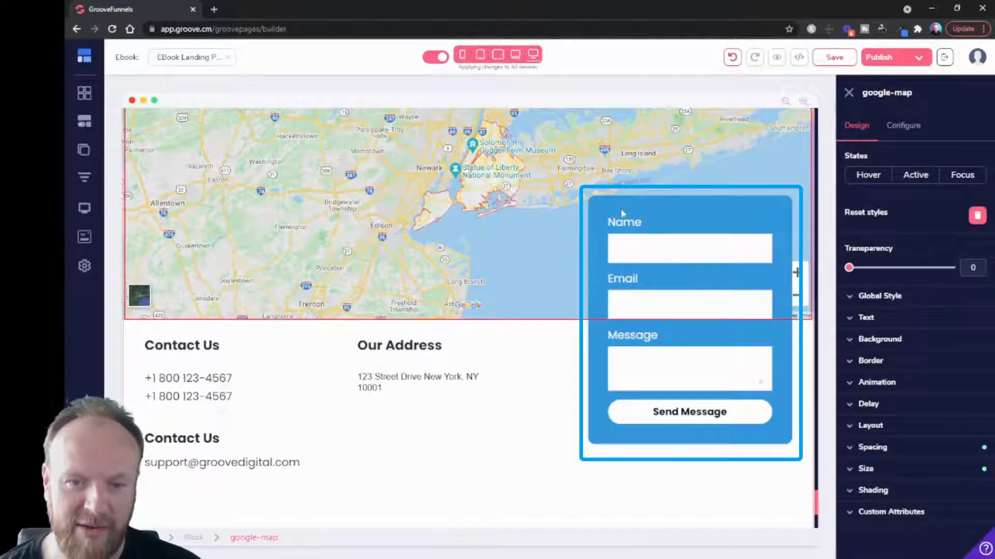
Step: Give the contact form container a solid border with a width of 6px on all sides
click(603, 203)
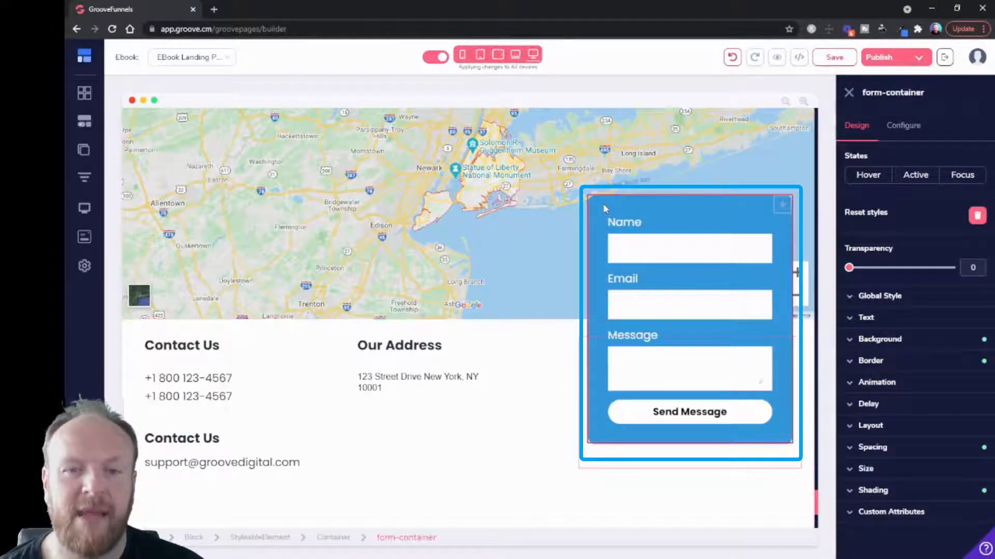
click(870, 366)
scroll(927, 435, down, 2)
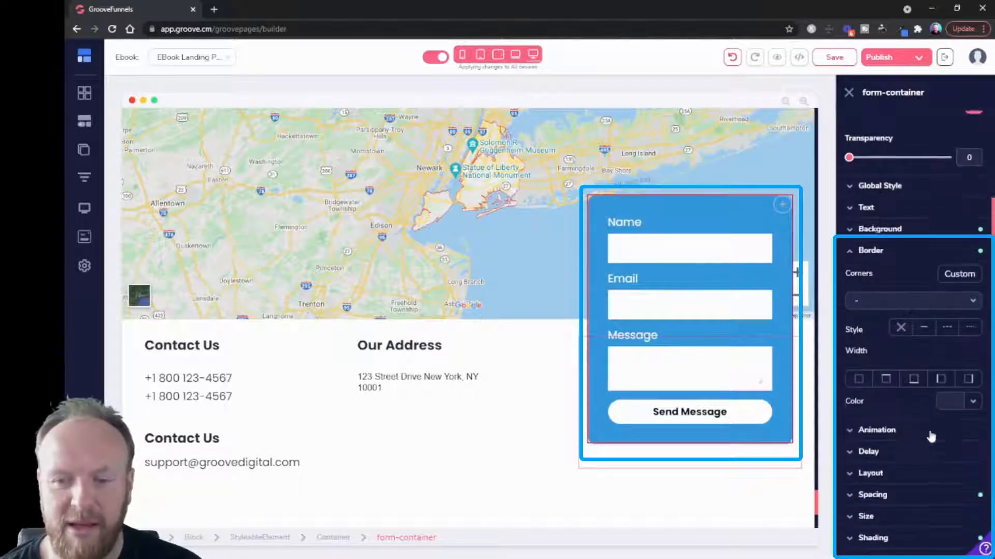
click(924, 332)
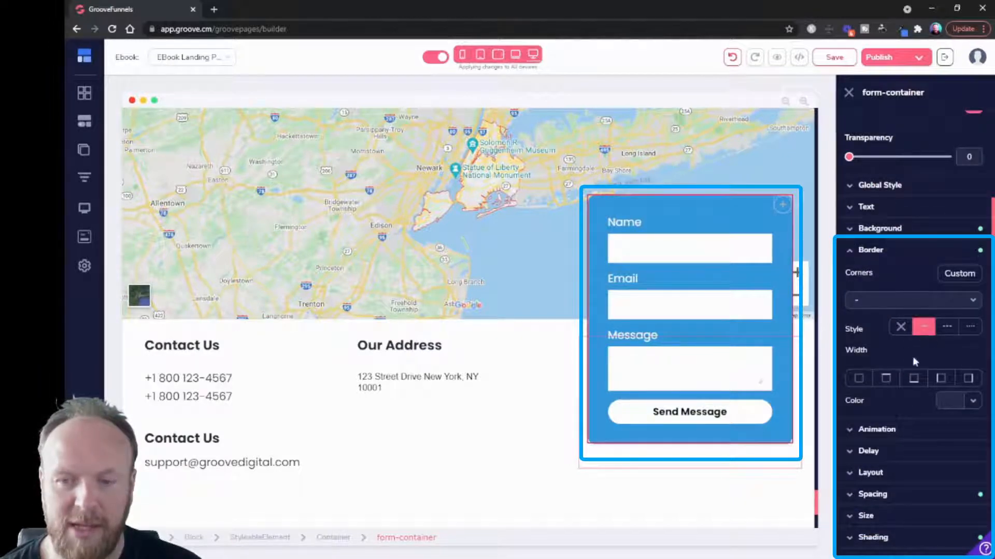
click(859, 384)
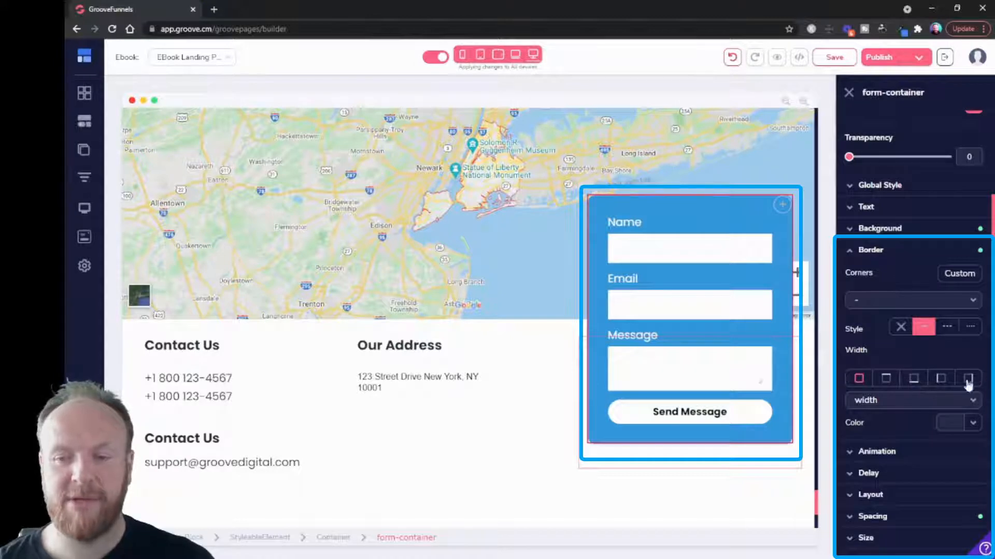
click(891, 403)
scroll(890, 463, down, 1)
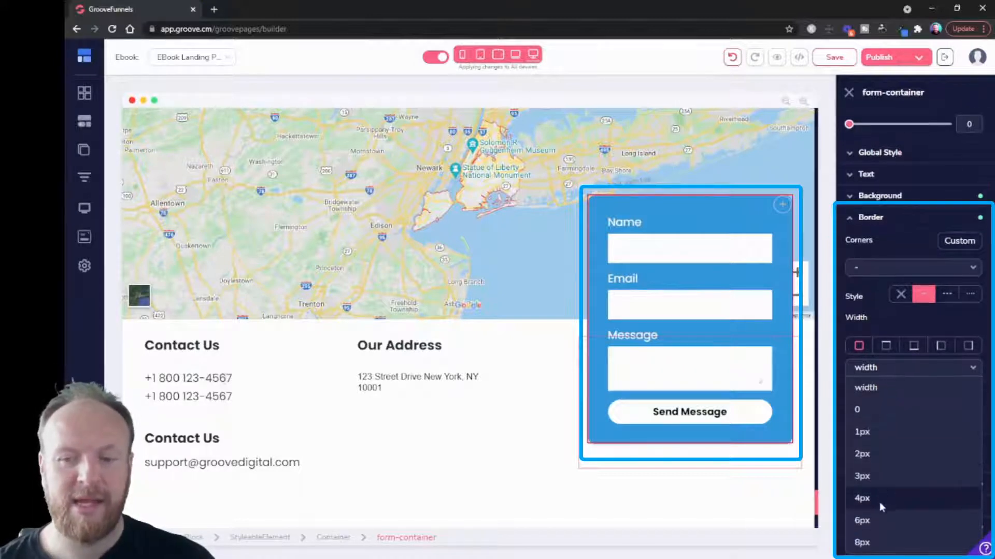
click(877, 518)
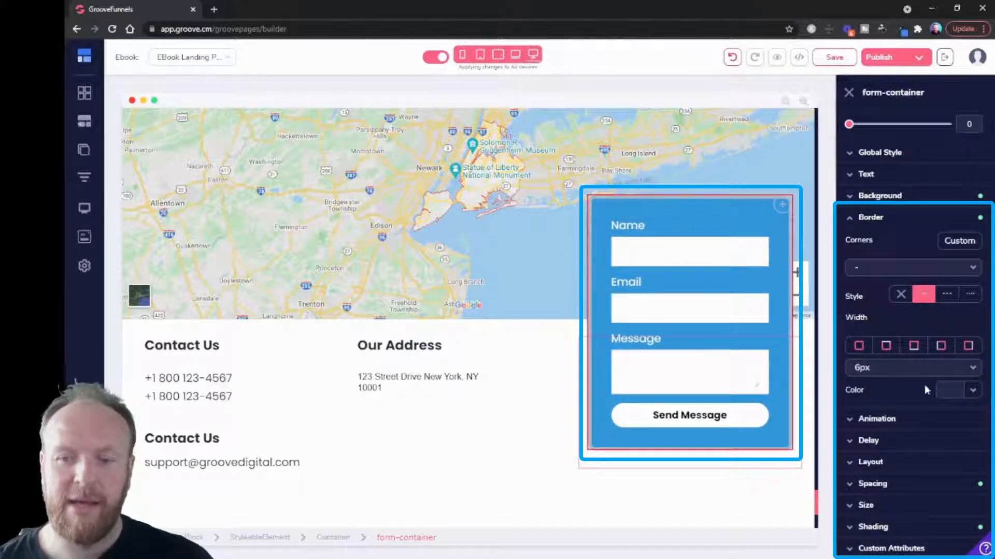
Step: Set the form container's border color to red #DC1818 and look at the custom color picker
click(948, 389)
mouse_move(923, 455)
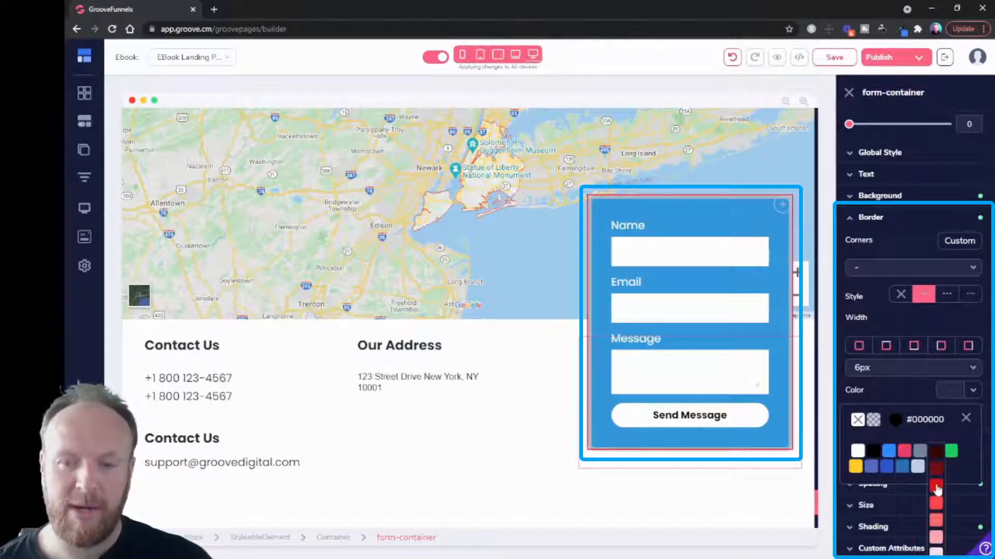
click(936, 487)
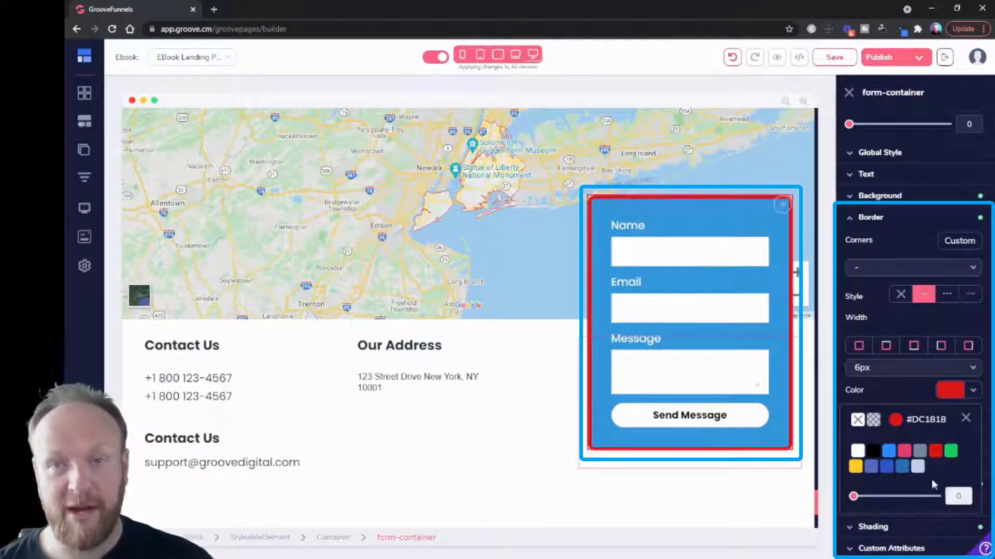
click(895, 421)
scroll(899, 503, down, 1)
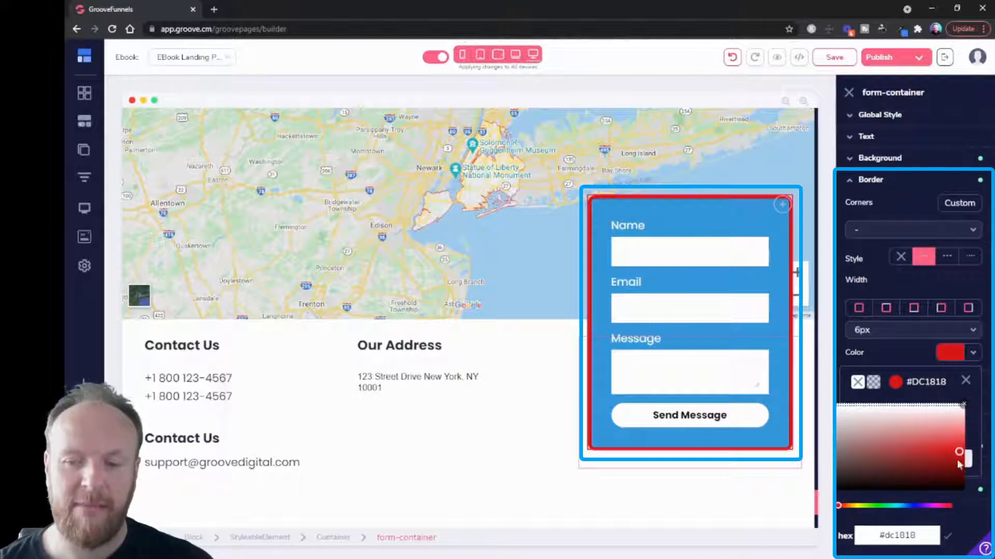
click(964, 406)
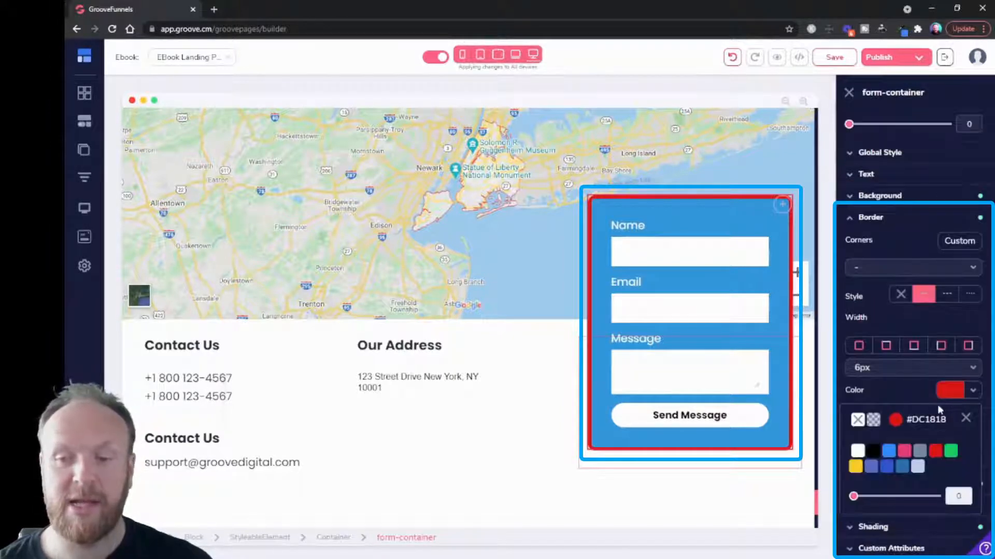
click(965, 418)
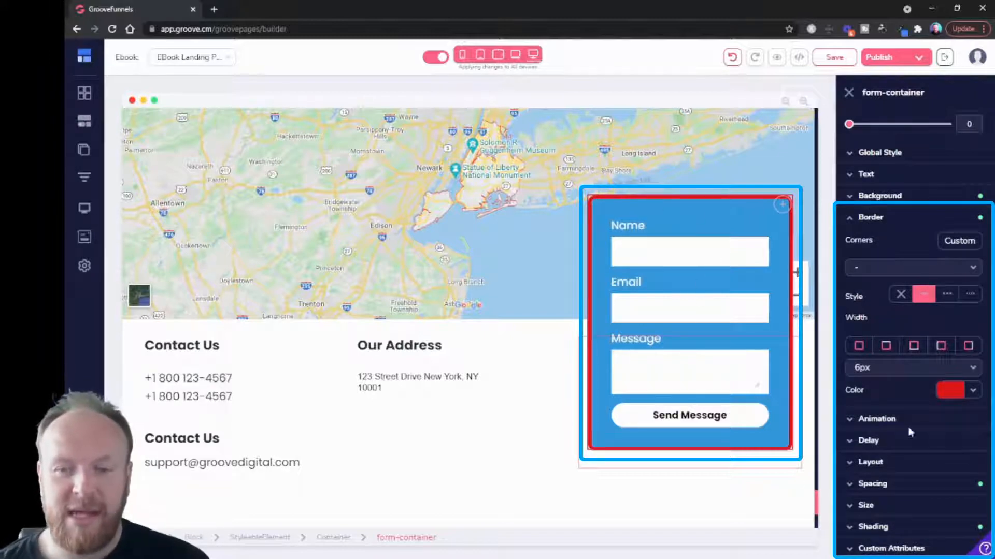
Step: Try the dashed and dotted styles on the form container's border, and set the border style to none
click(947, 293)
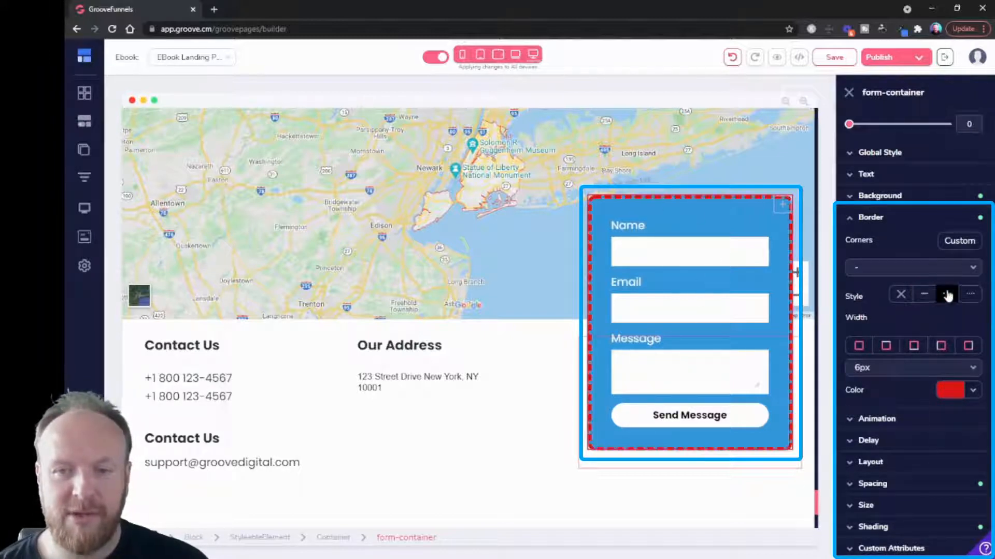
click(970, 295)
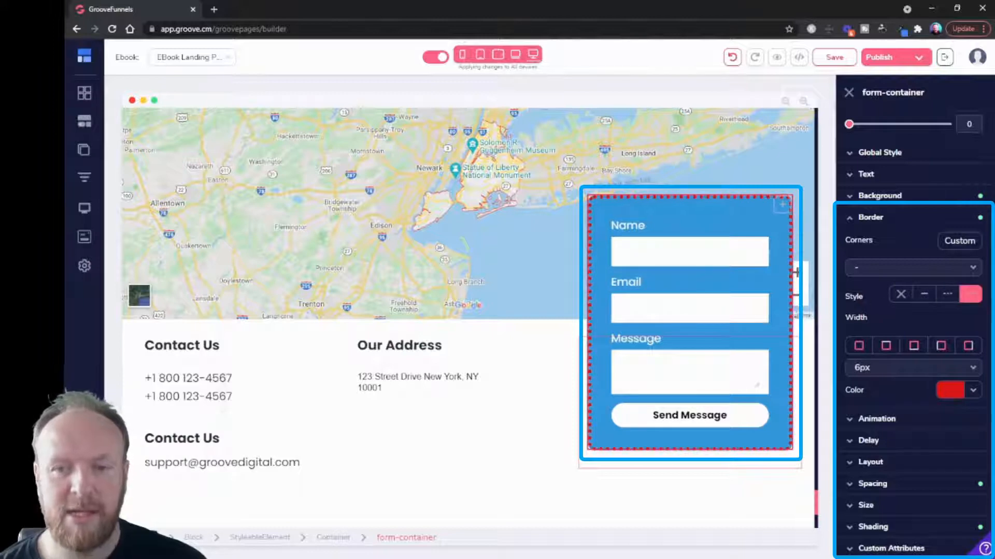
click(901, 295)
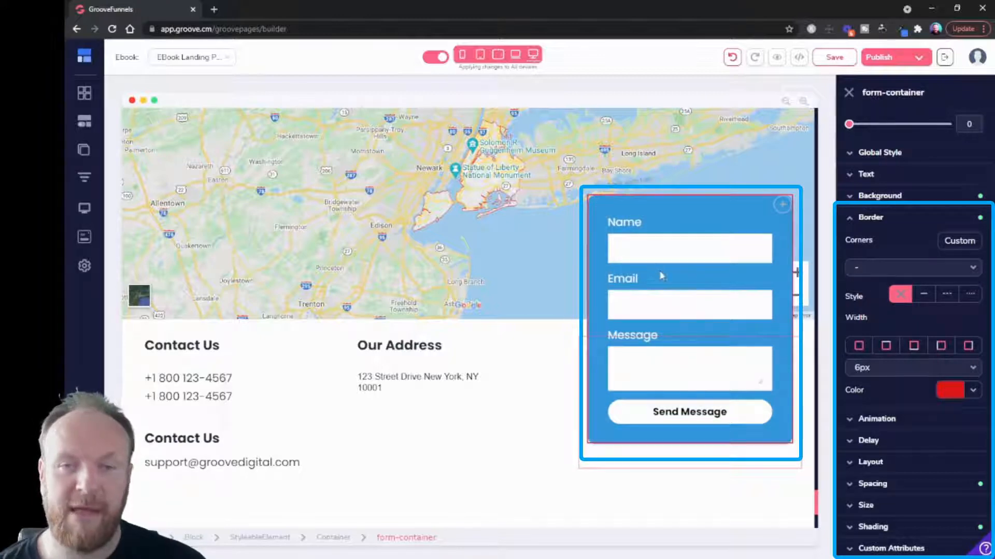
click(862, 218)
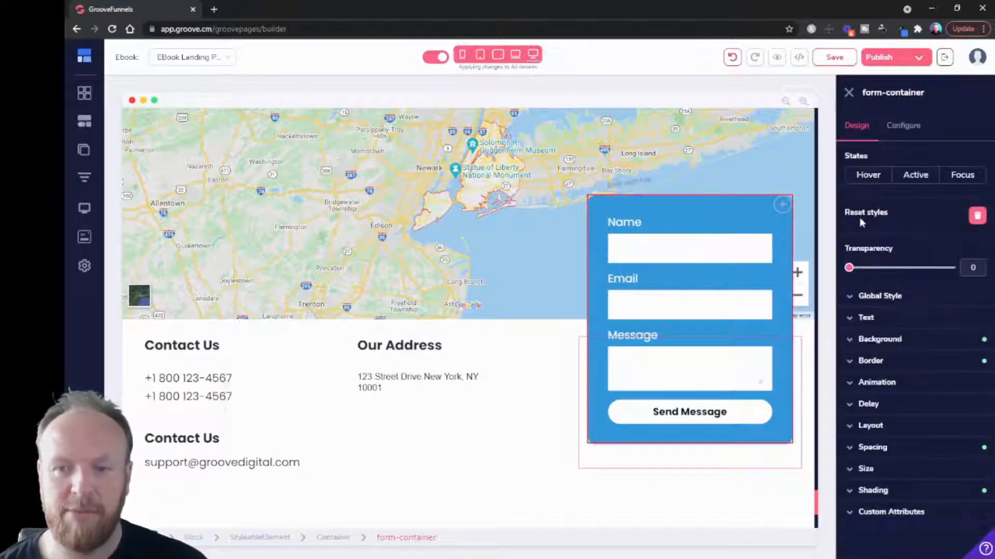
Step: Select the yellow e-book cover image in the hero section and set its animation to flash
click(875, 383)
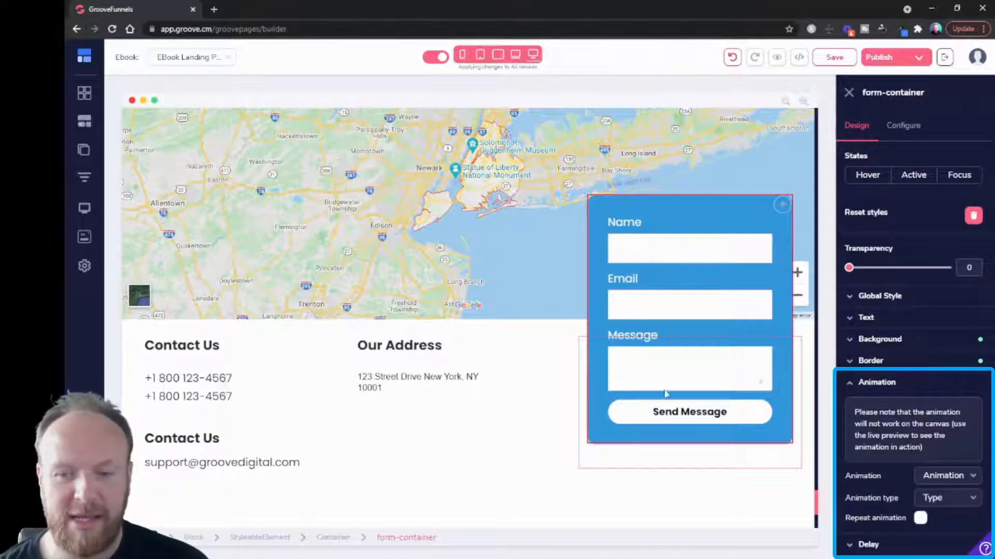
scroll(665, 394, up, 15)
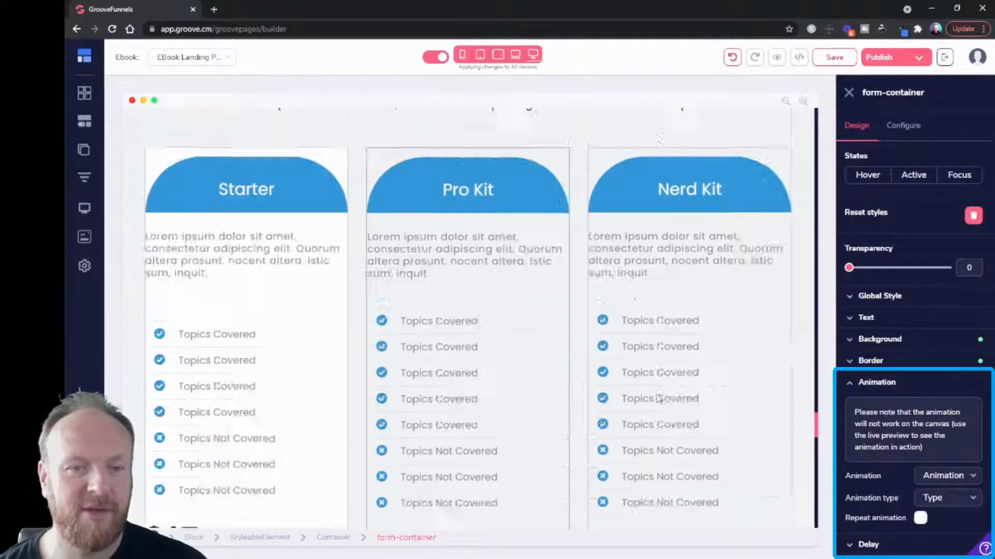
scroll(658, 402, up, 15)
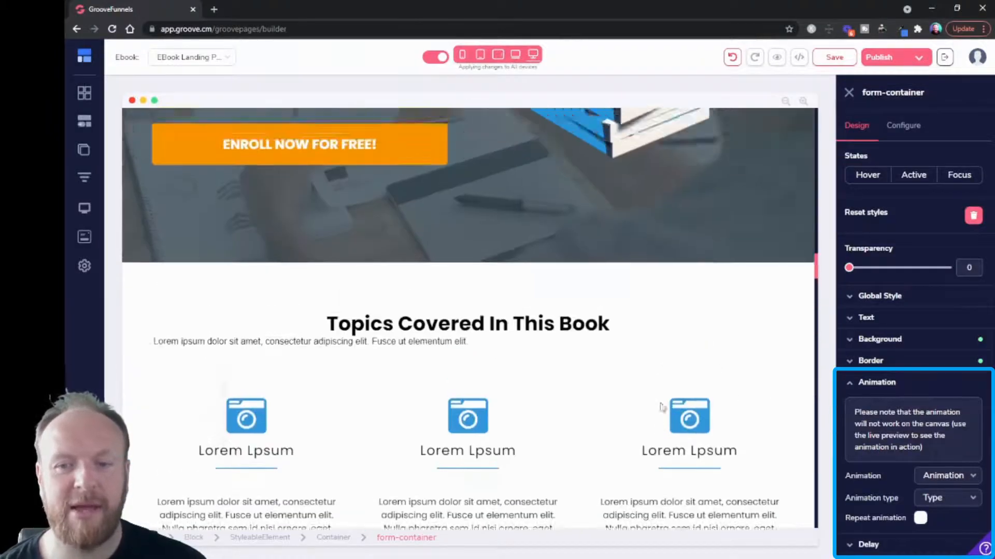
scroll(661, 408, up, 15)
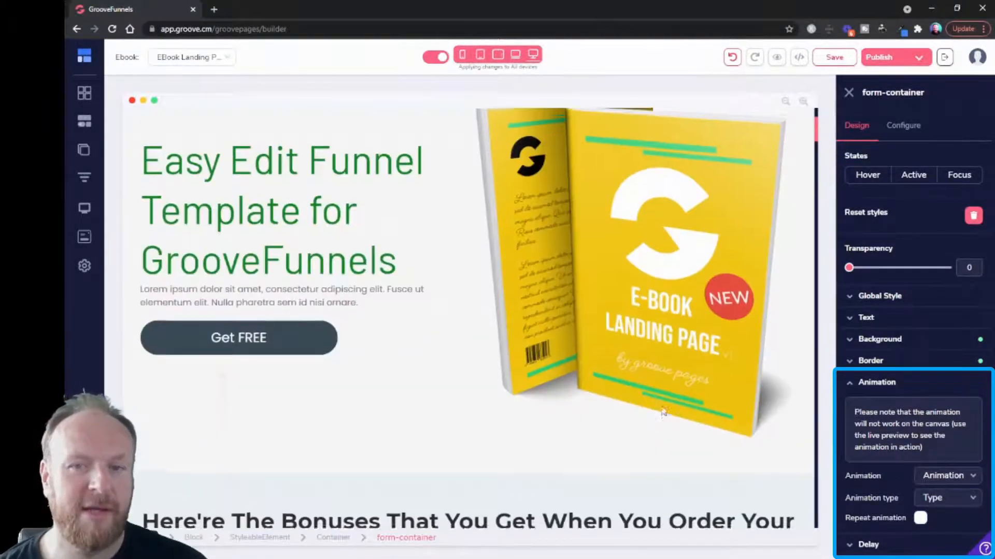
scroll(663, 412, up, 2)
click(559, 272)
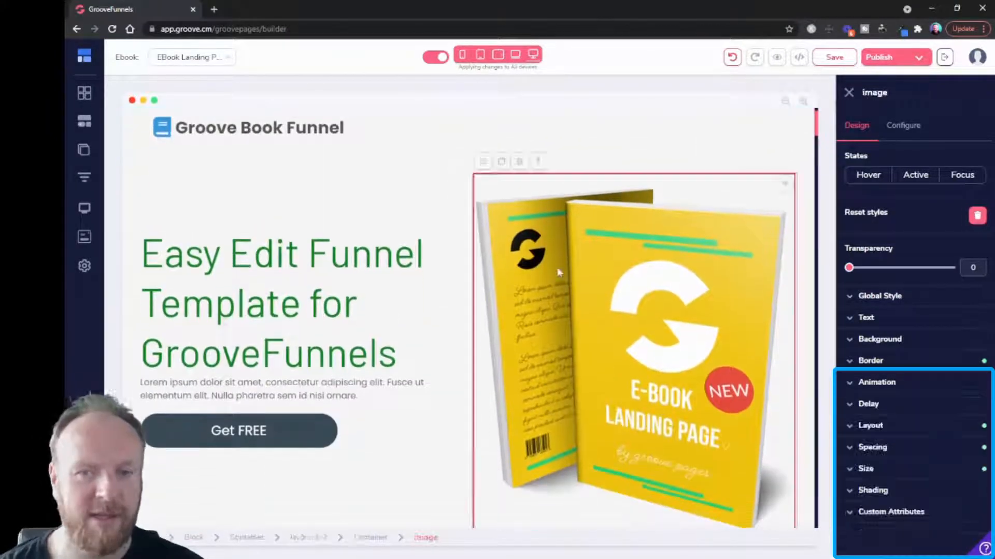
click(877, 382)
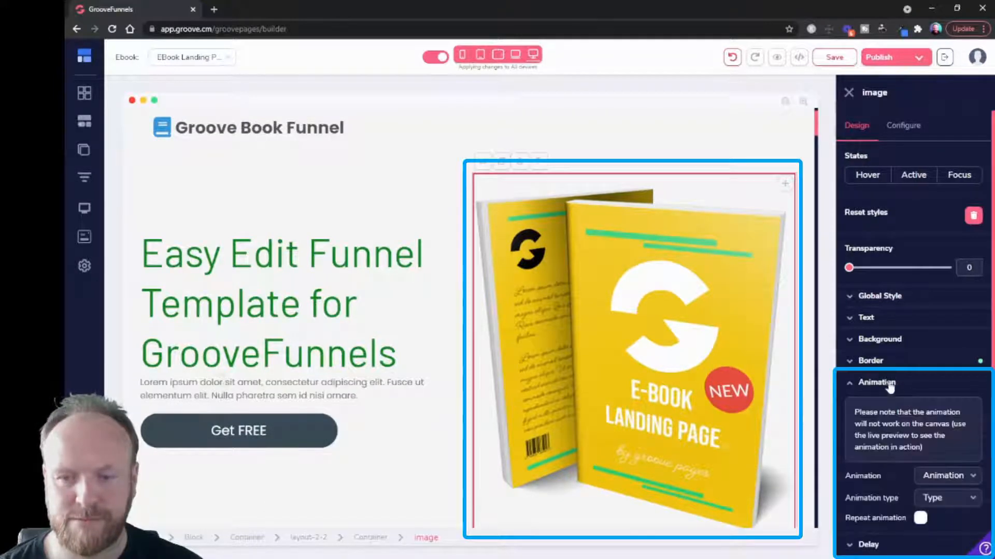
scroll(935, 407, down, 2)
click(940, 373)
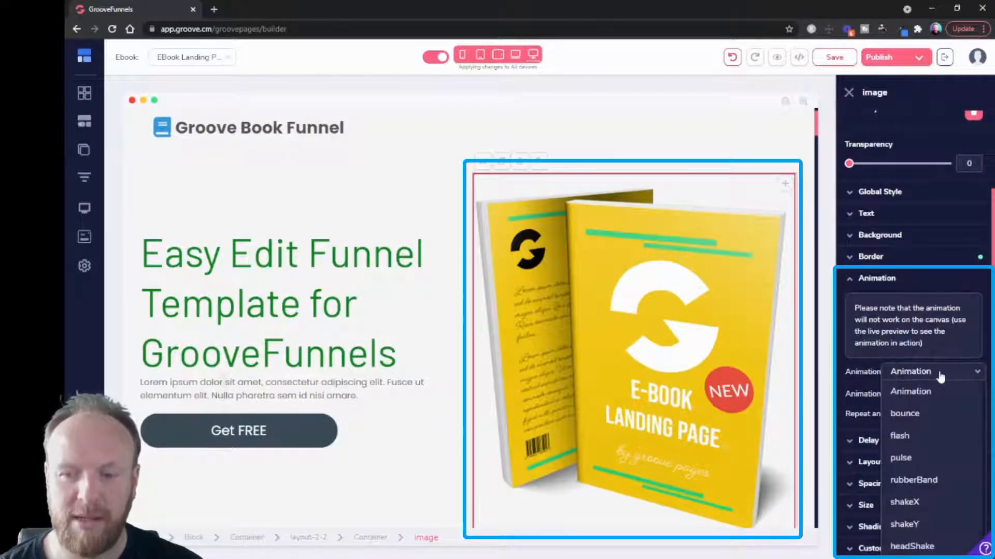
click(931, 438)
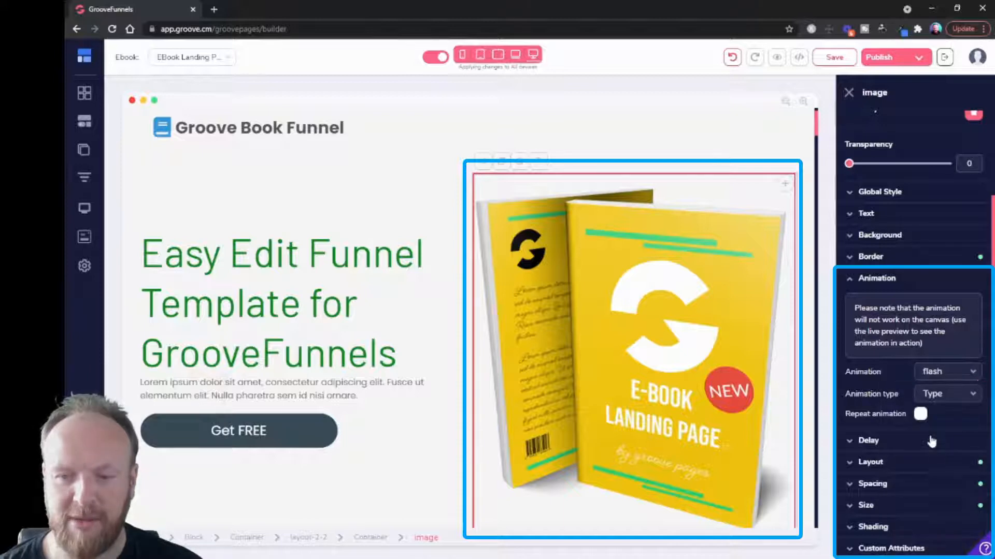
Step: Set the cover image's animation type to onDelay with an animation delay of delay-2s
click(931, 397)
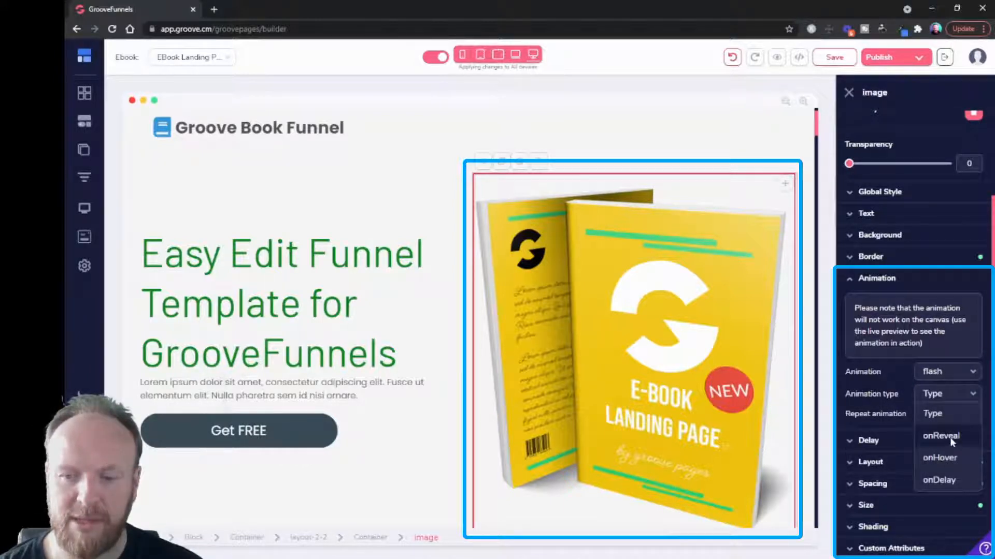
click(938, 480)
click(944, 416)
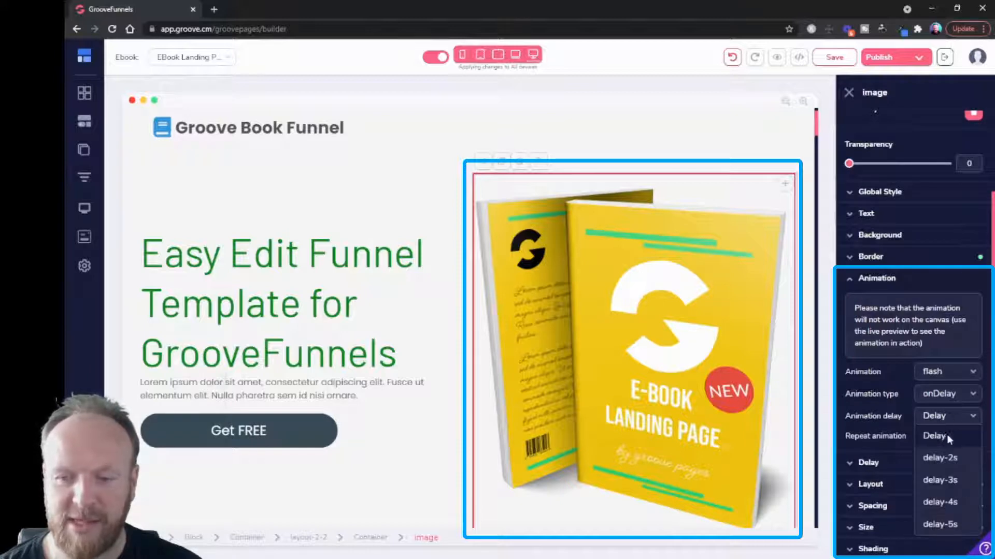
click(940, 458)
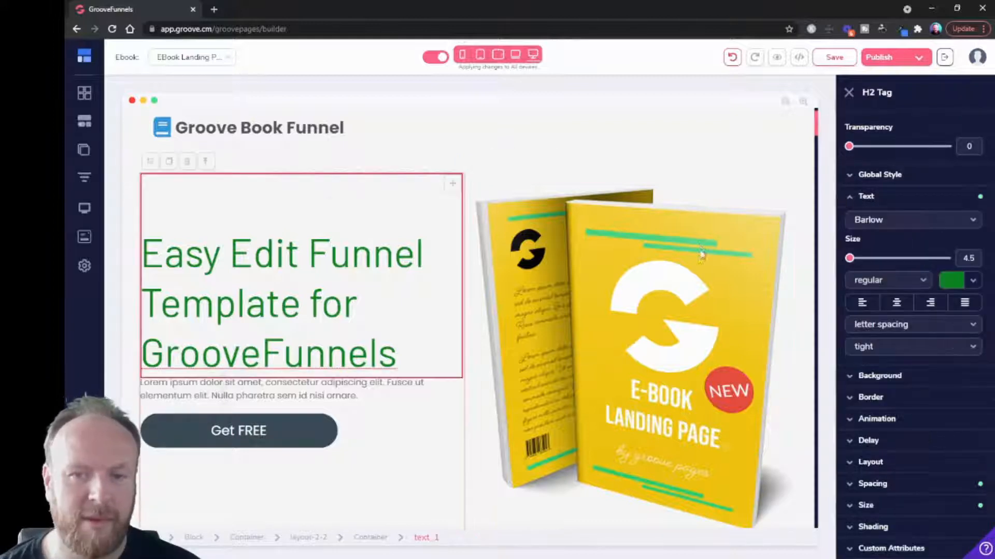
Step: Preview the page live to check the cover image's delayed animation, and return to the builder
click(701, 254)
scroll(744, 150, down, 1)
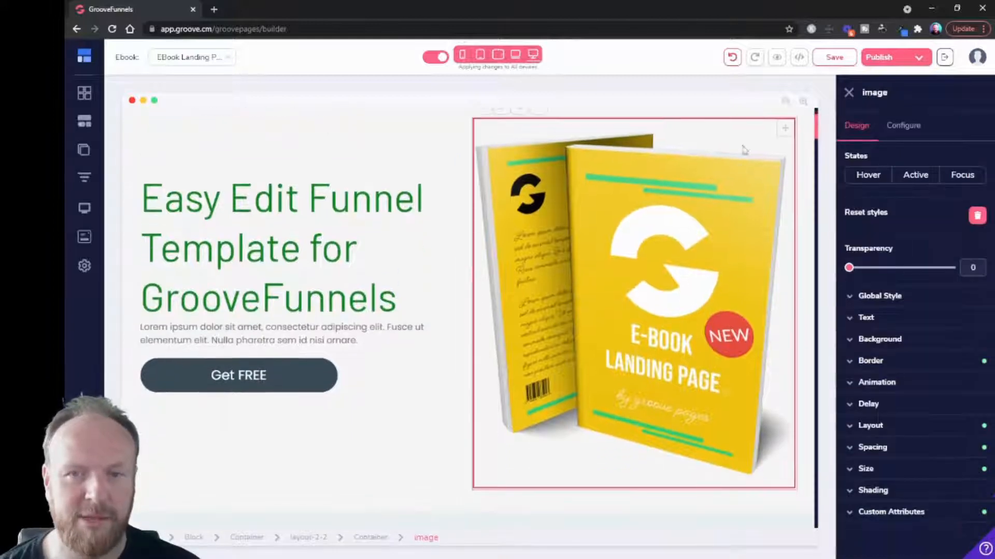
click(776, 58)
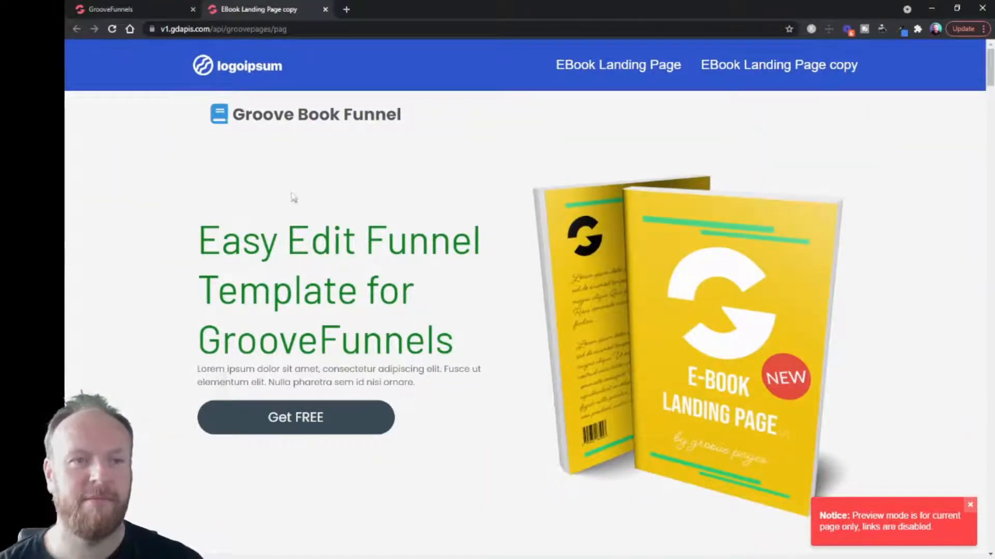
click(325, 10)
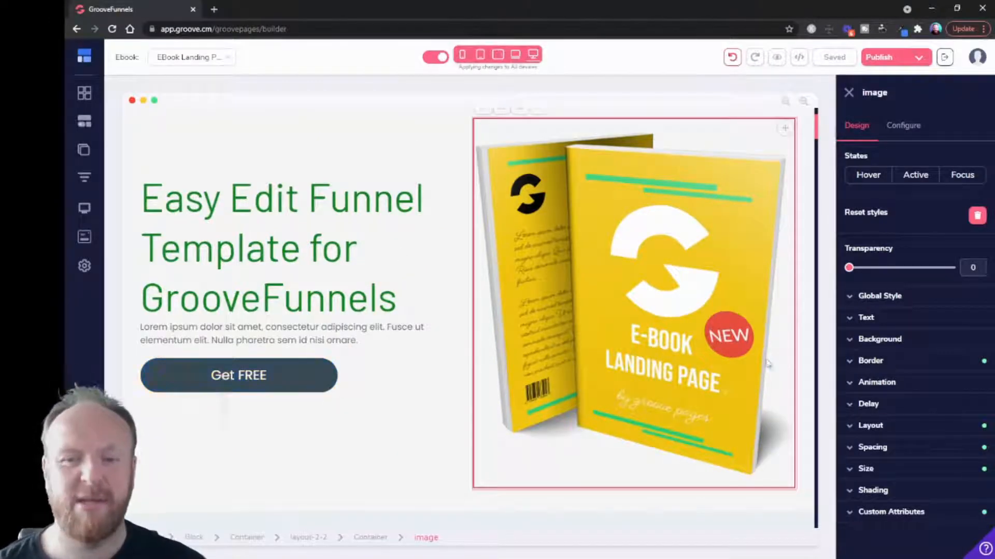
Step: Review the cover image's animation settings, looking through the available trigger types and the full list of animations
click(880, 386)
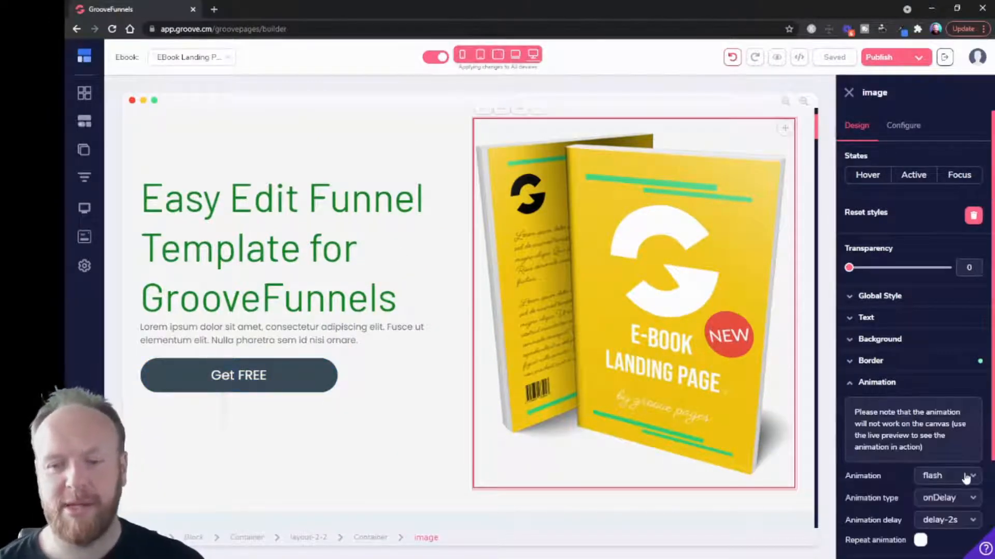
scroll(948, 513, down, 1)
click(956, 442)
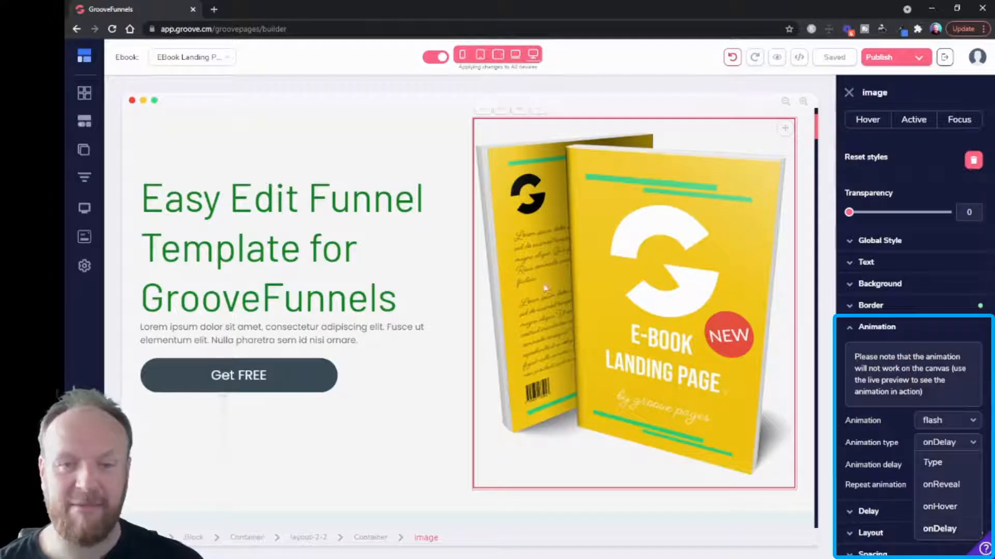
click(900, 423)
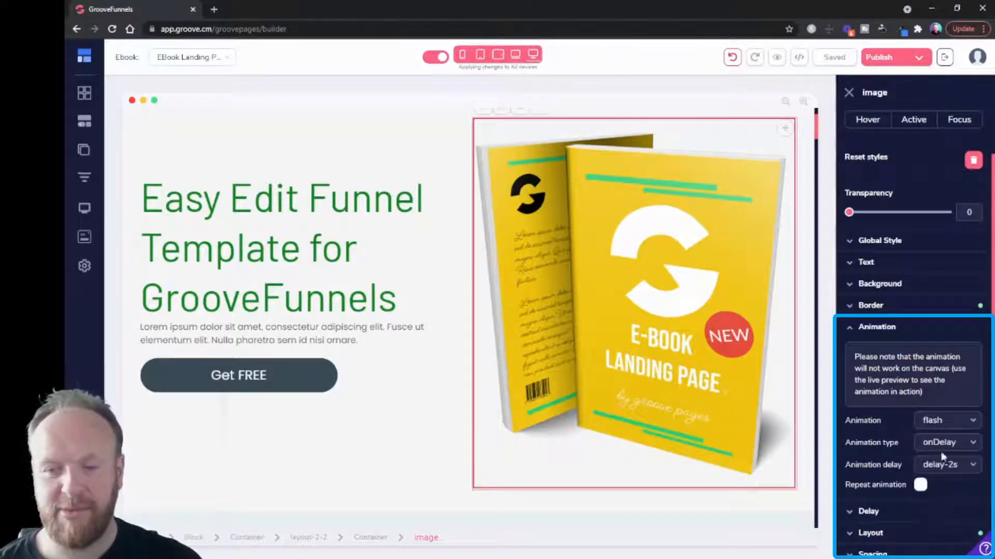
click(944, 421)
scroll(934, 462, down, 10)
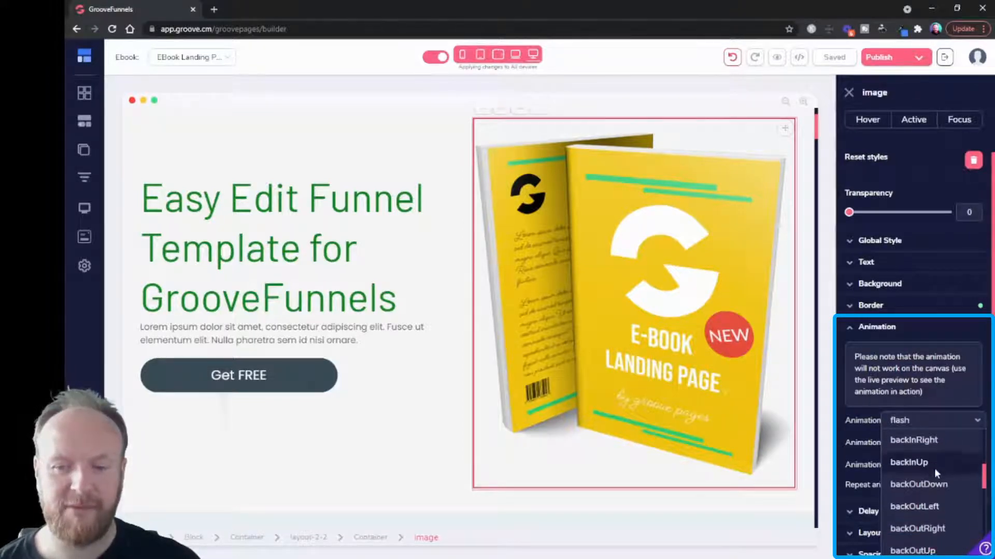
scroll(936, 476, down, 5)
scroll(935, 474, up, 15)
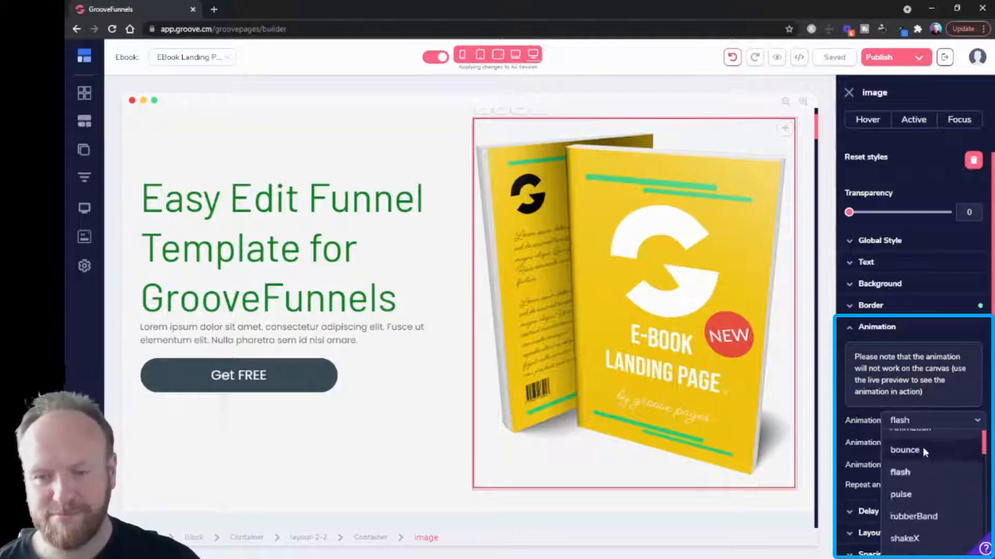
click(907, 330)
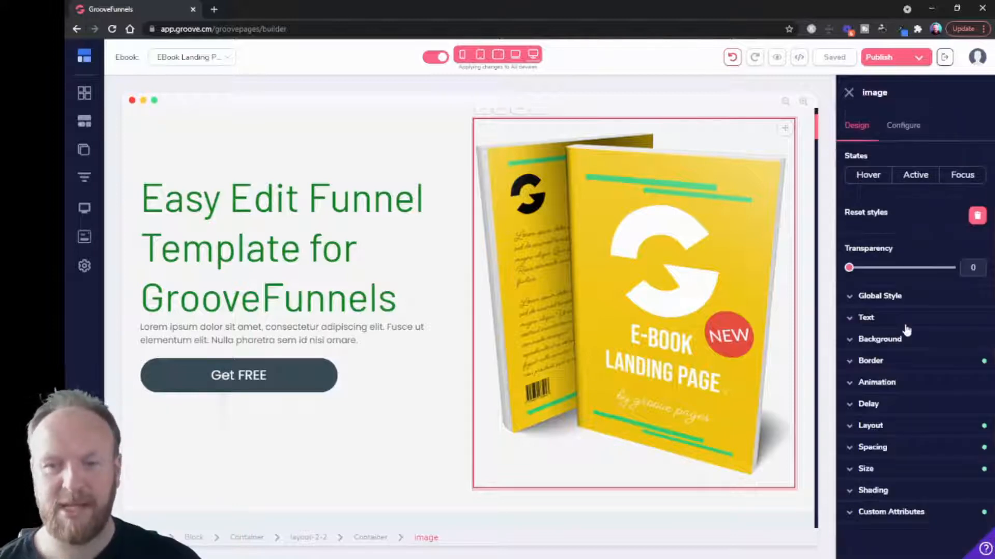
click(876, 386)
click(878, 262)
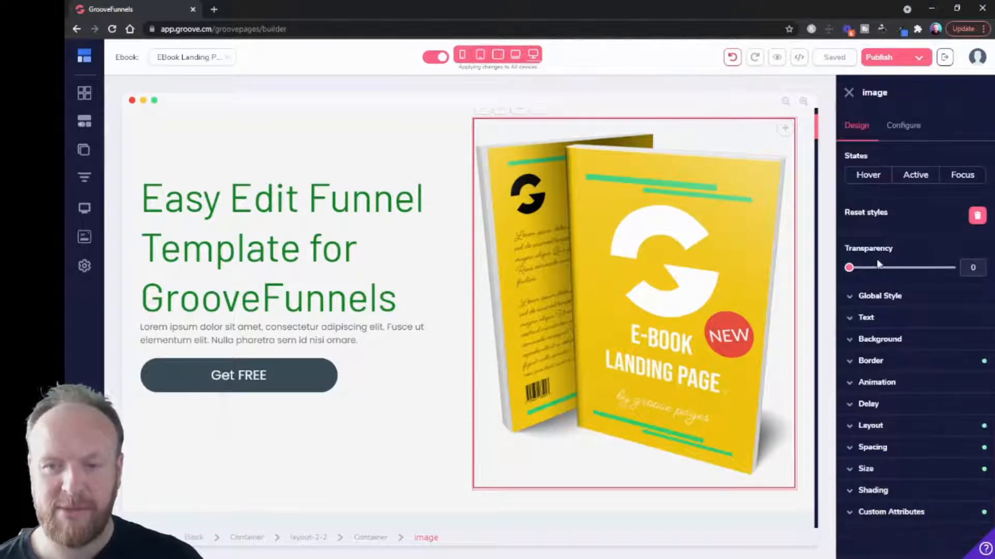
Step: Set a delay of 5 seconds on the hero section's Get FREE button and check it in the live preview
click(868, 407)
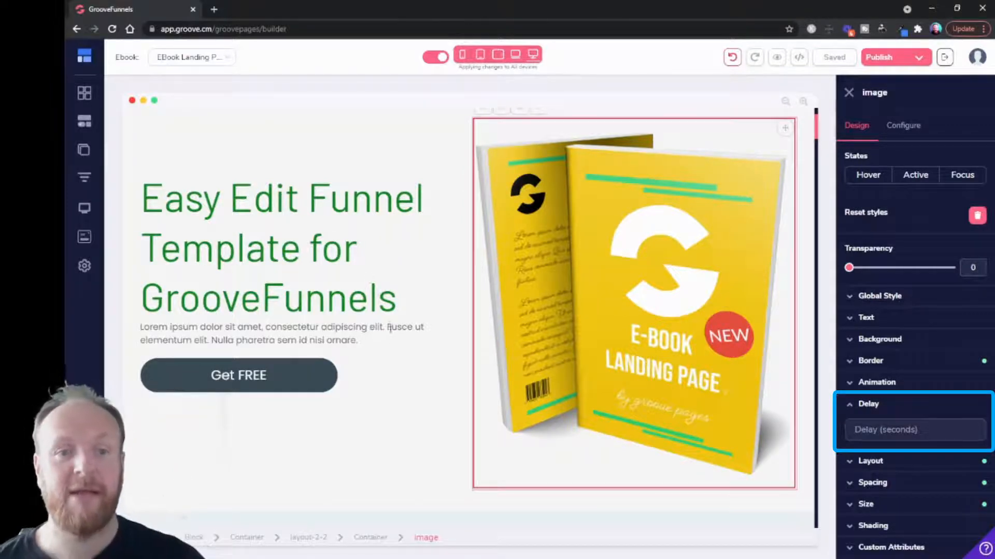
scroll(391, 328, up, 2)
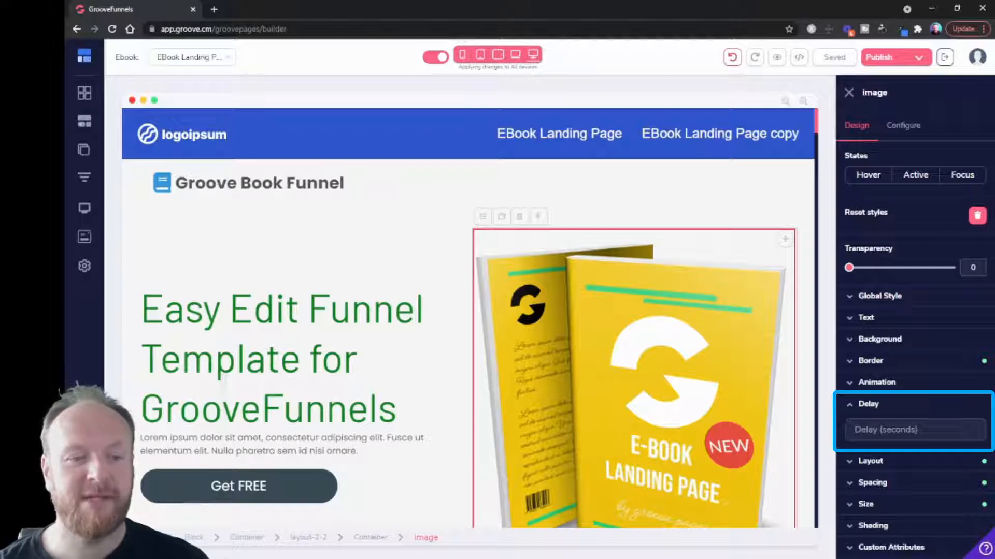
click(317, 491)
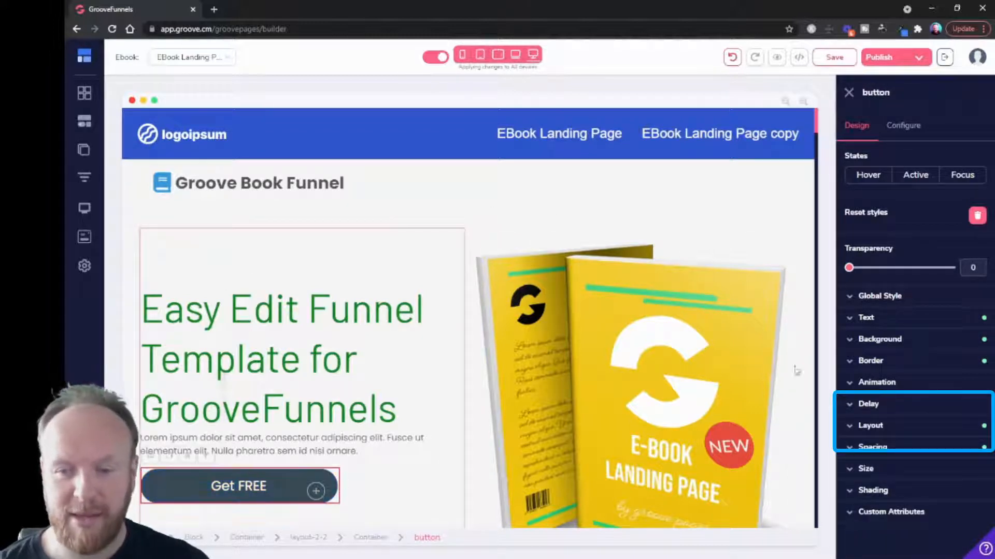
click(864, 403)
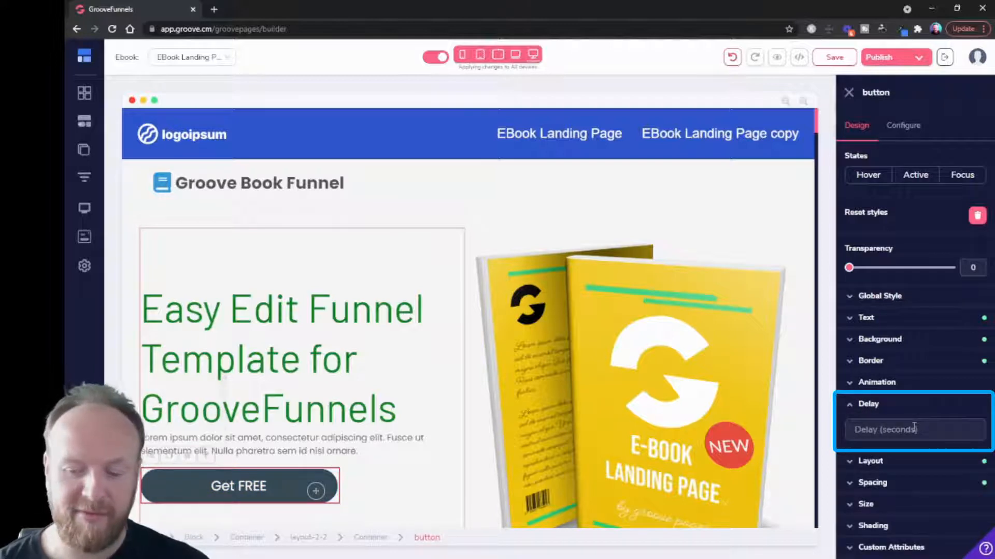
click(915, 429)
text(5)
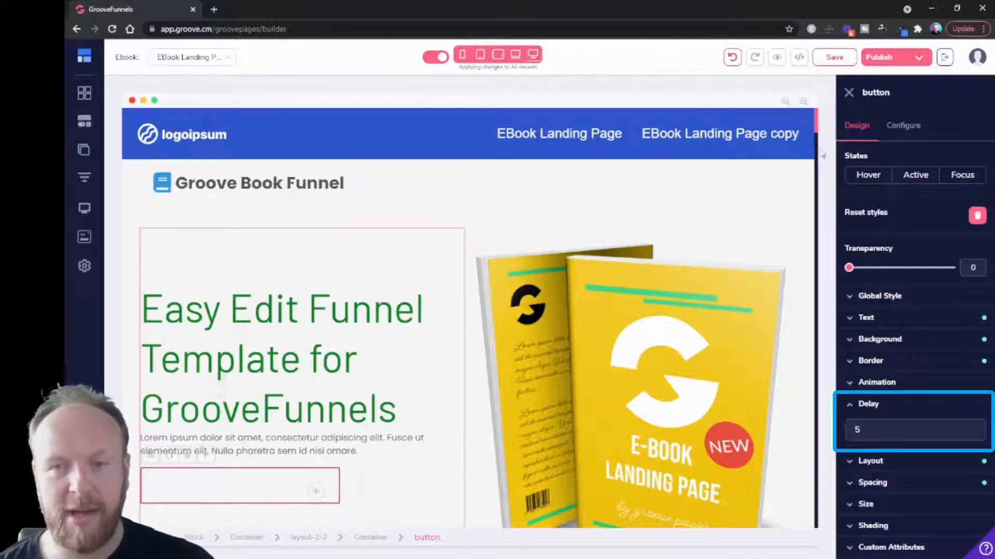
click(776, 58)
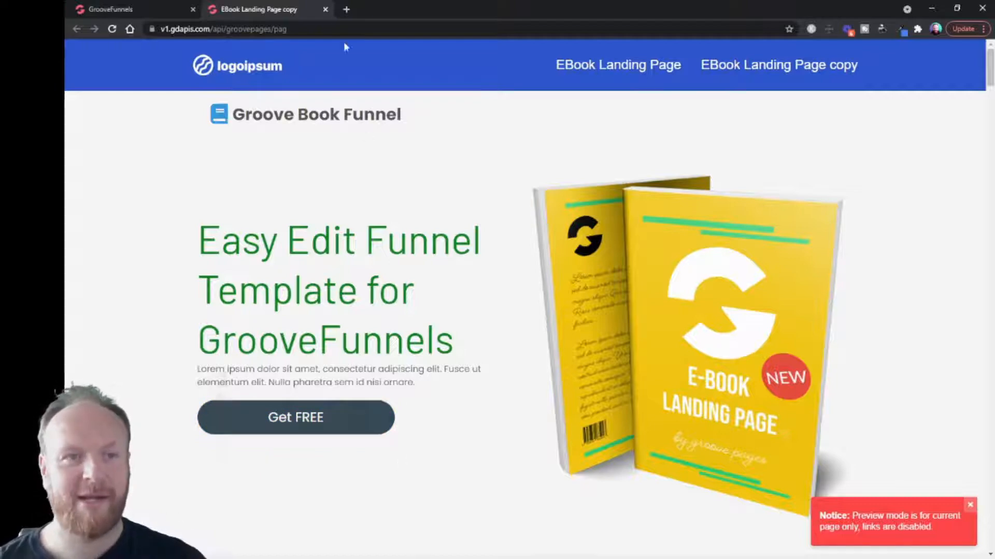
click(325, 10)
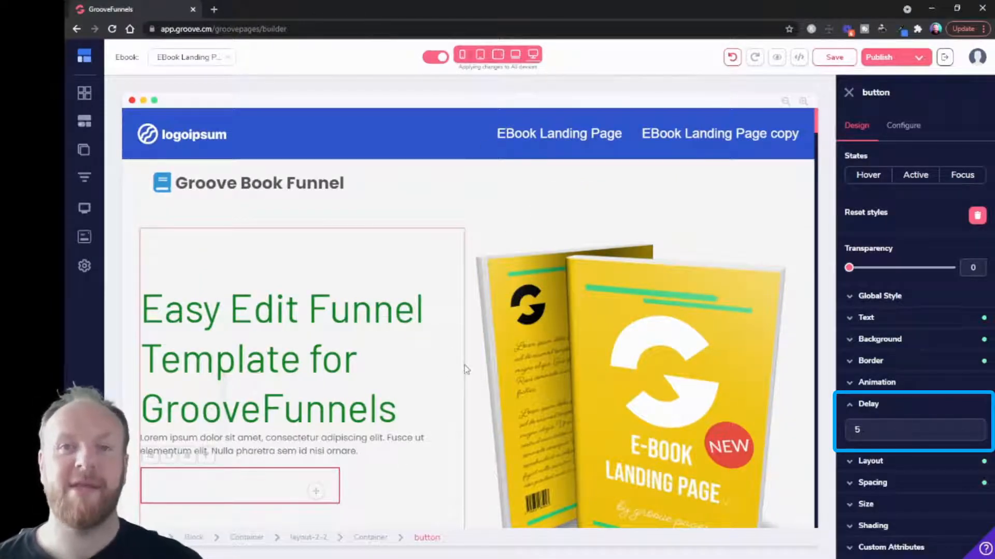
Step: Clear the Get FREE button's delay value and undo the last two changes
double_click(862, 430)
key(BackSpace)
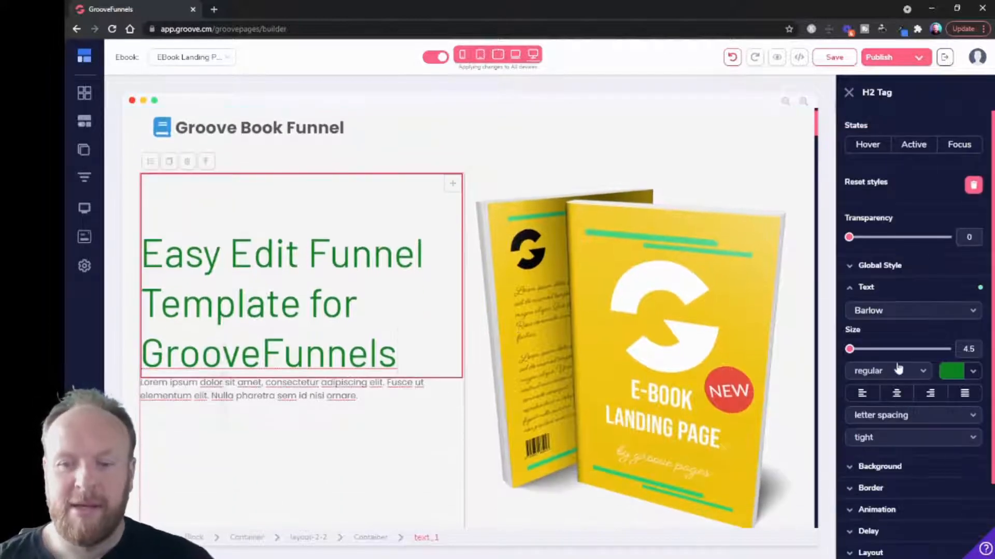
scroll(897, 368, down, 2)
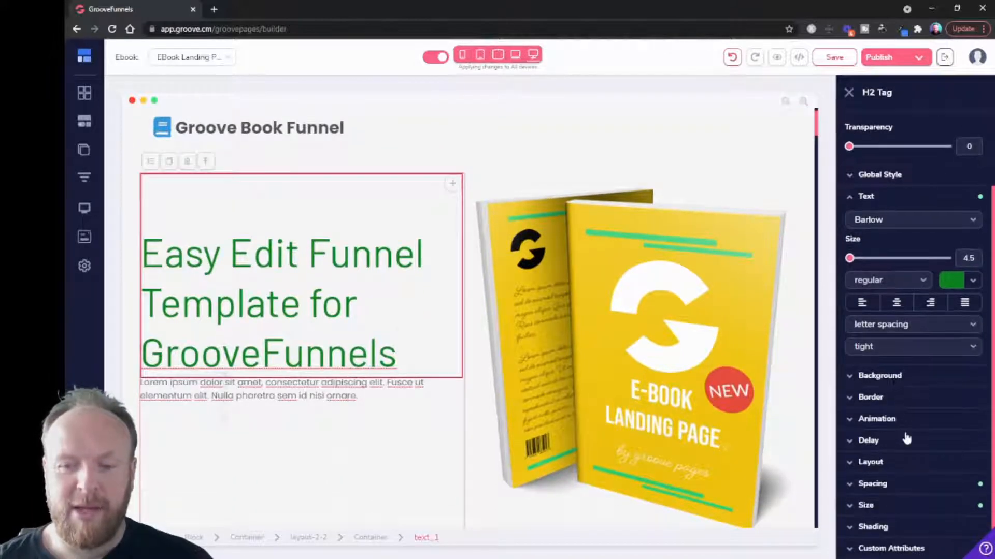
click(732, 58)
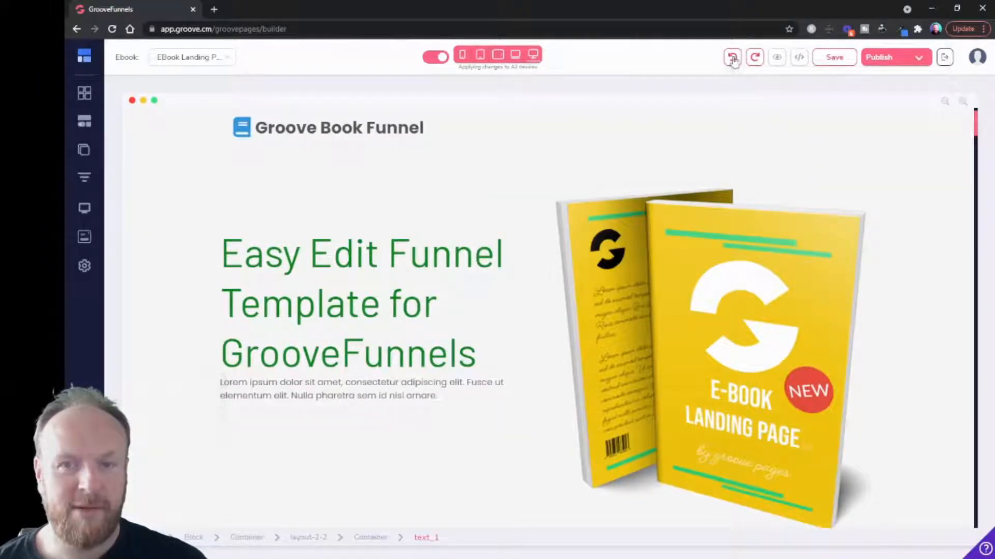
click(733, 57)
Step: Select the Get FREE button and look at its layout settings for display and z-index
scroll(512, 372, down, 4)
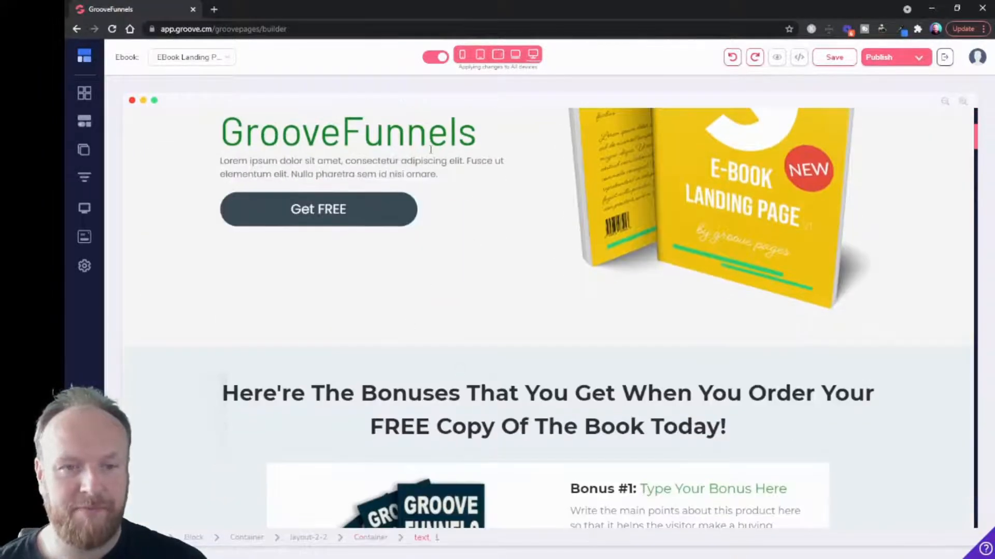
click(414, 220)
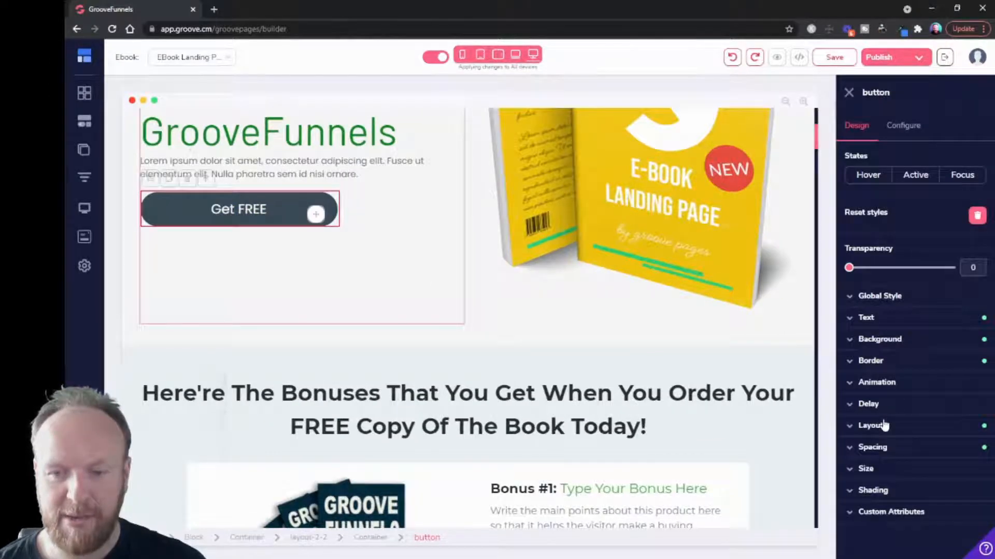
click(884, 425)
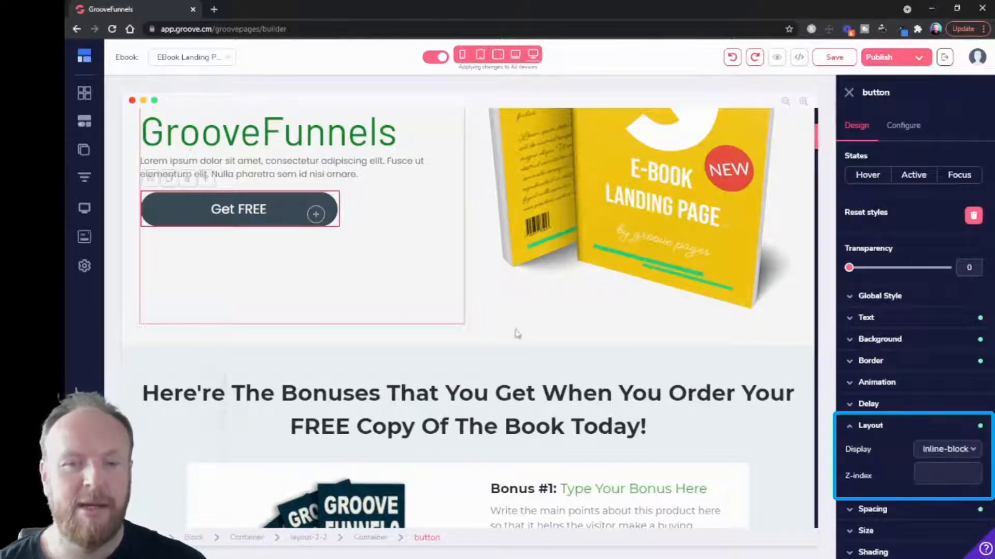
scroll(414, 324, up, 3)
scroll(418, 325, down, 1)
scroll(418, 325, down, 2)
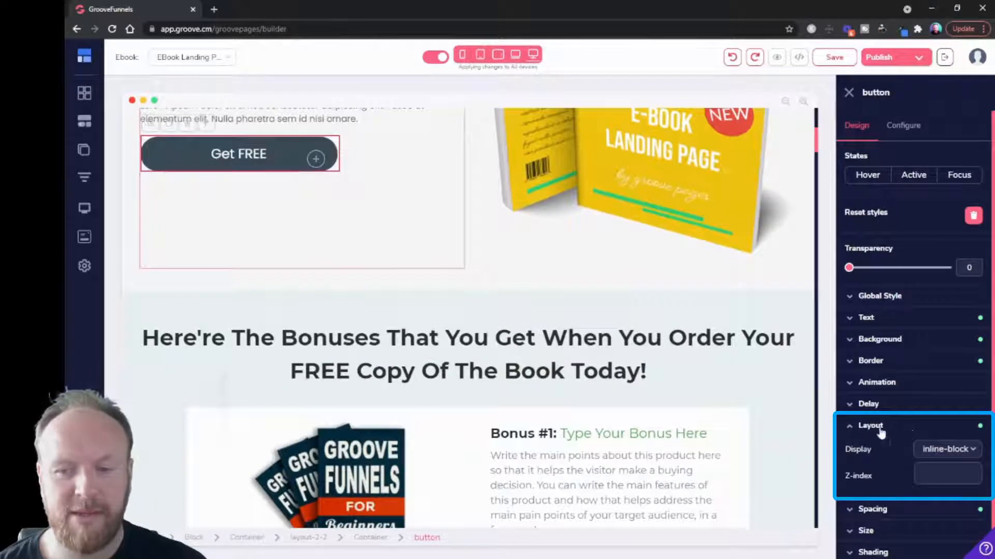
Step: Select the container holding the Bonus #1 text and show its layout settings
scroll(456, 461, down, 2)
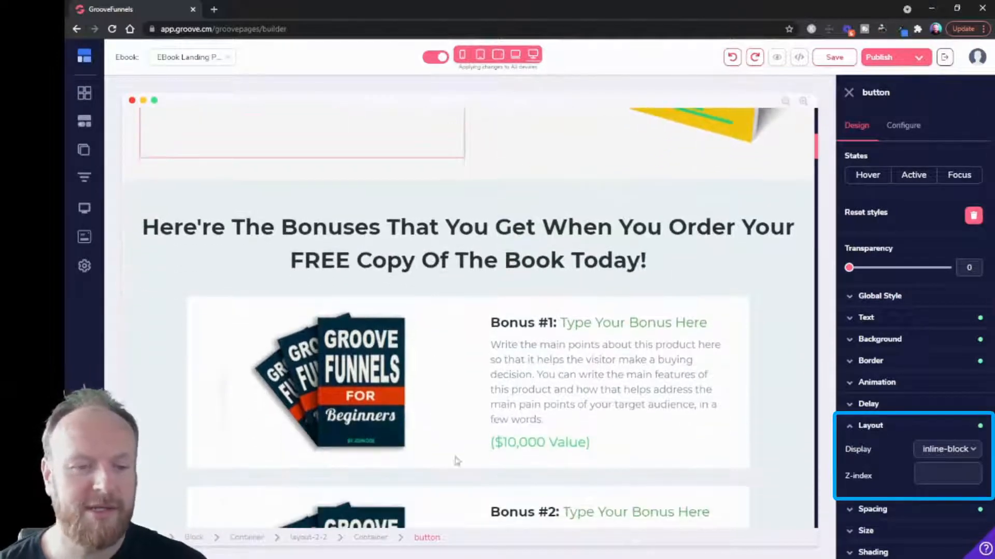
scroll(394, 346, down, 2)
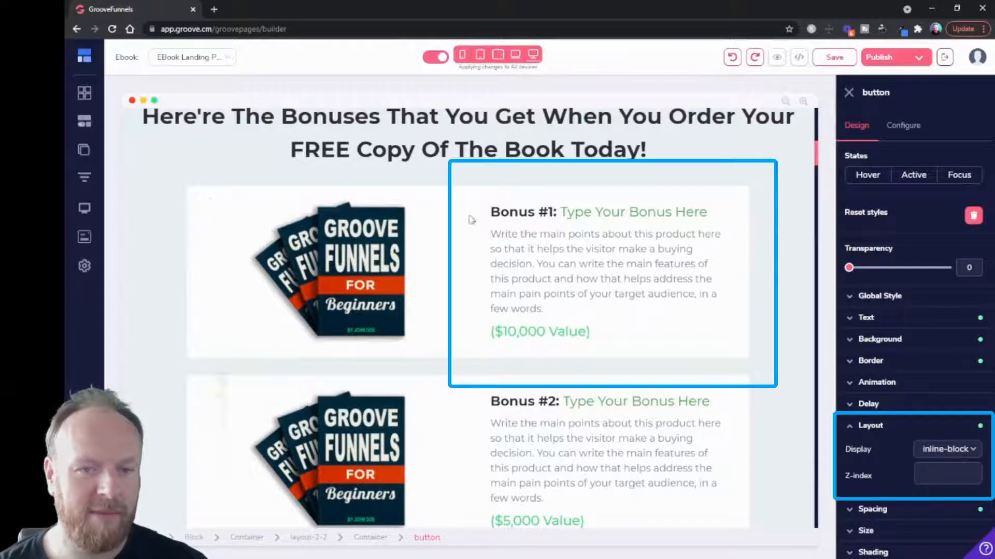
click(521, 203)
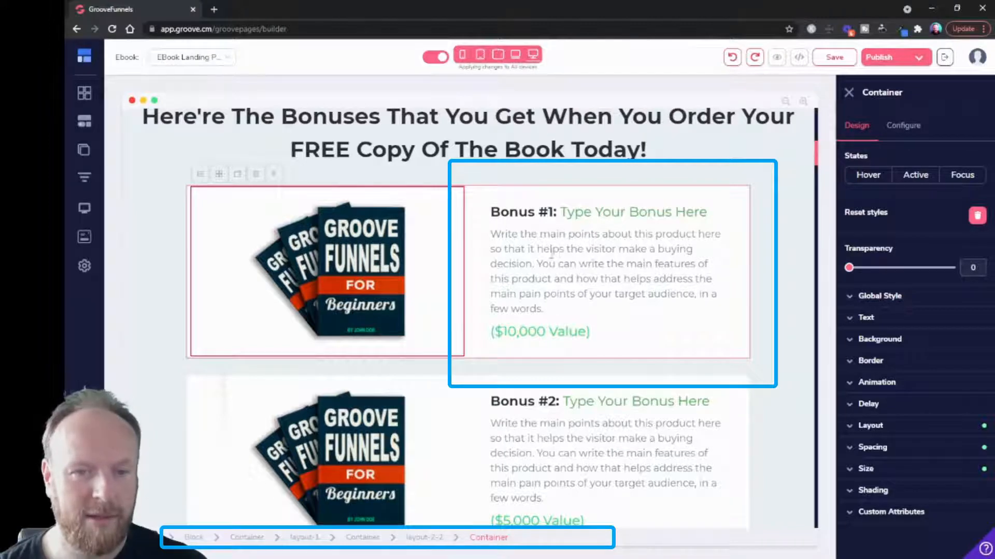
click(523, 239)
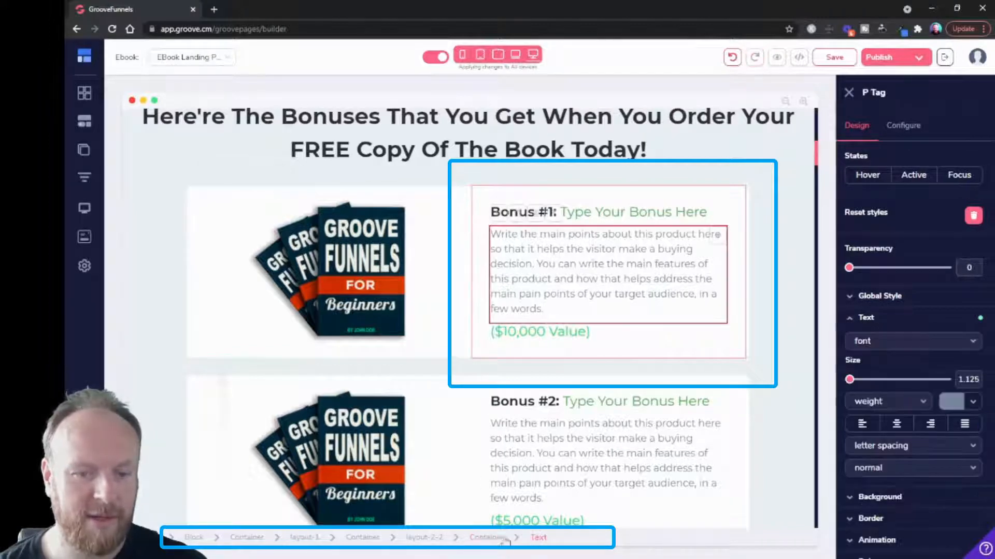
click(487, 193)
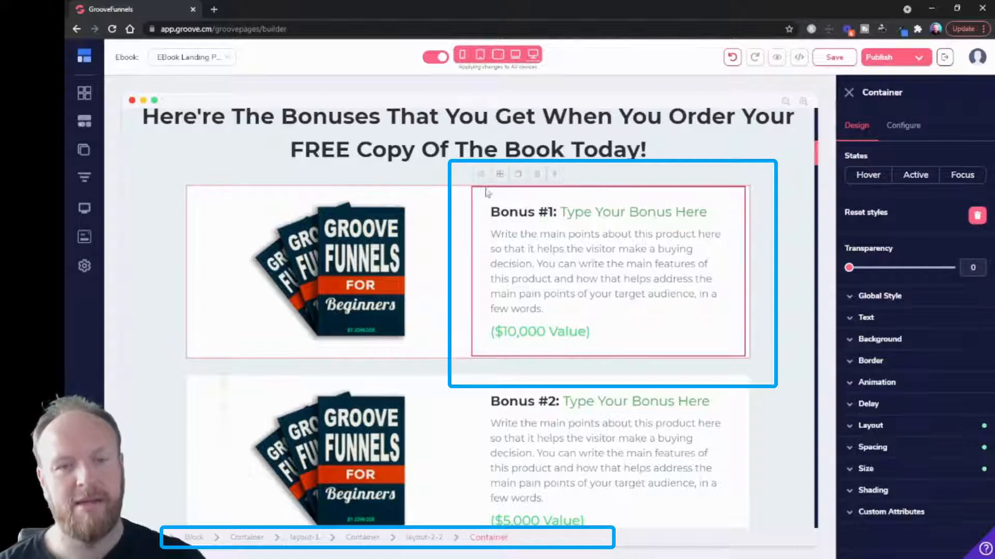
click(882, 428)
scroll(883, 429, down, 3)
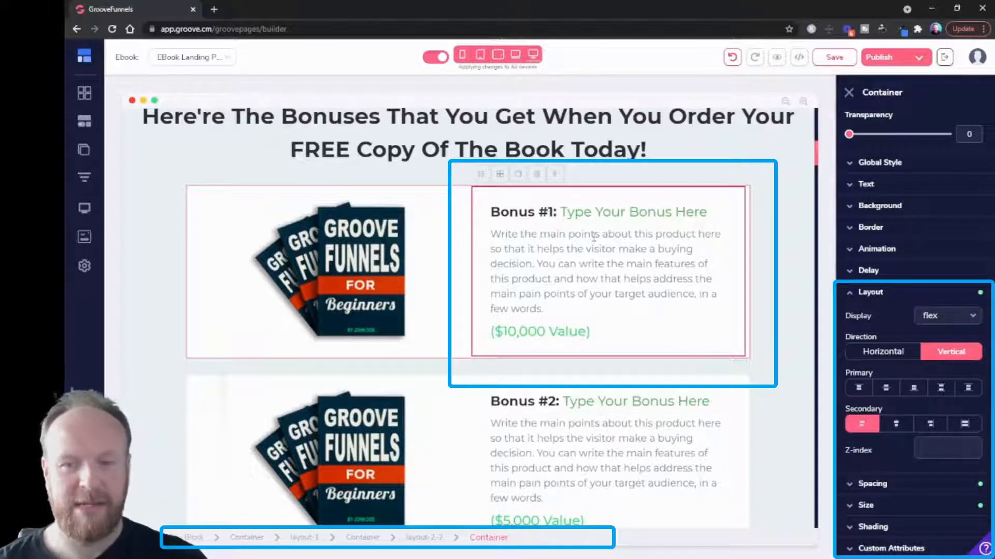
Step: Try the horizontal flex direction on the Bonus #1 text container, comparing it with vertical, and return to vertical
click(889, 355)
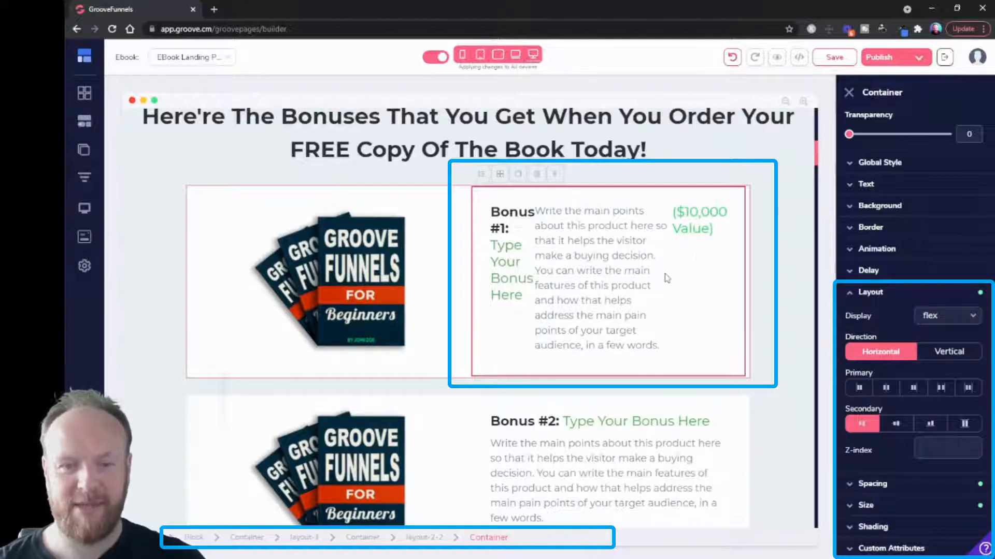
click(943, 351)
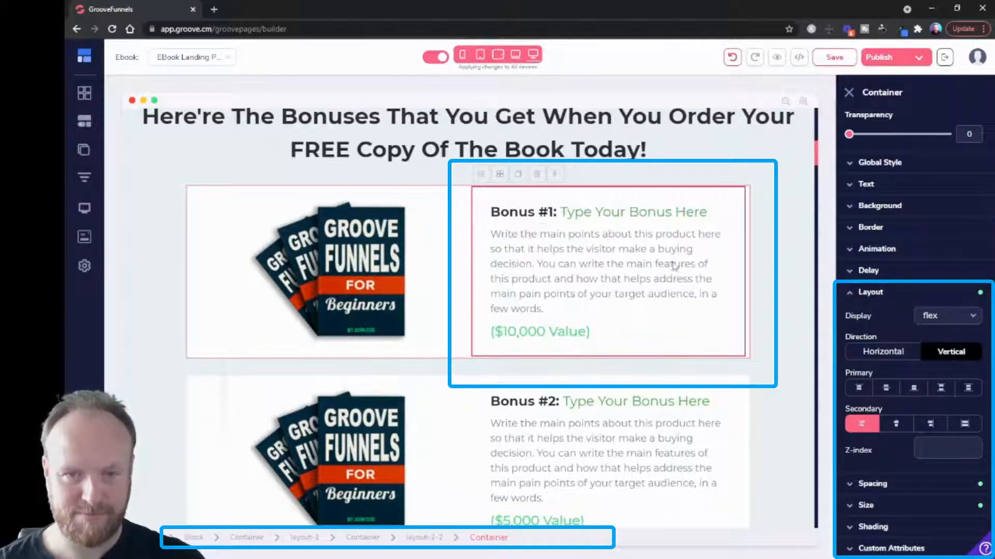
click(883, 351)
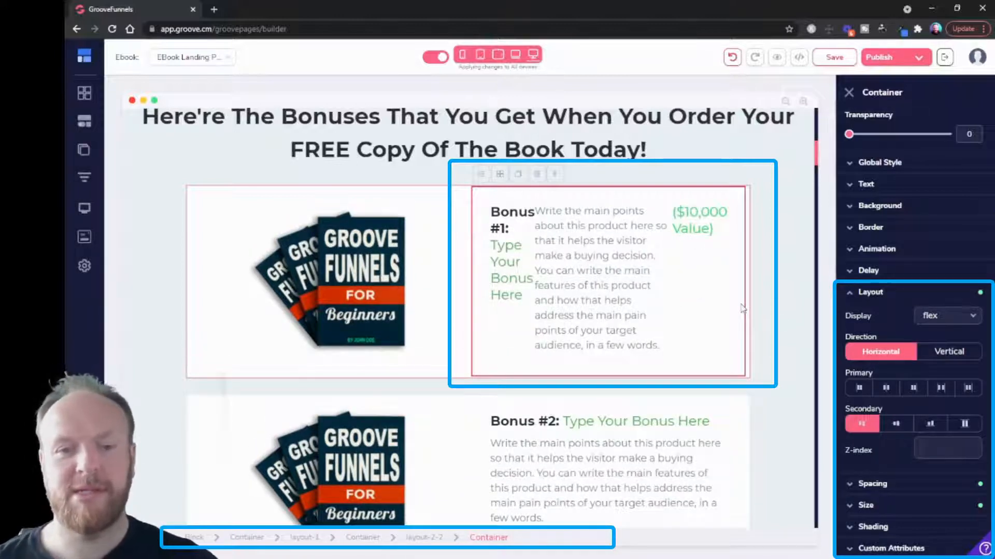
click(954, 357)
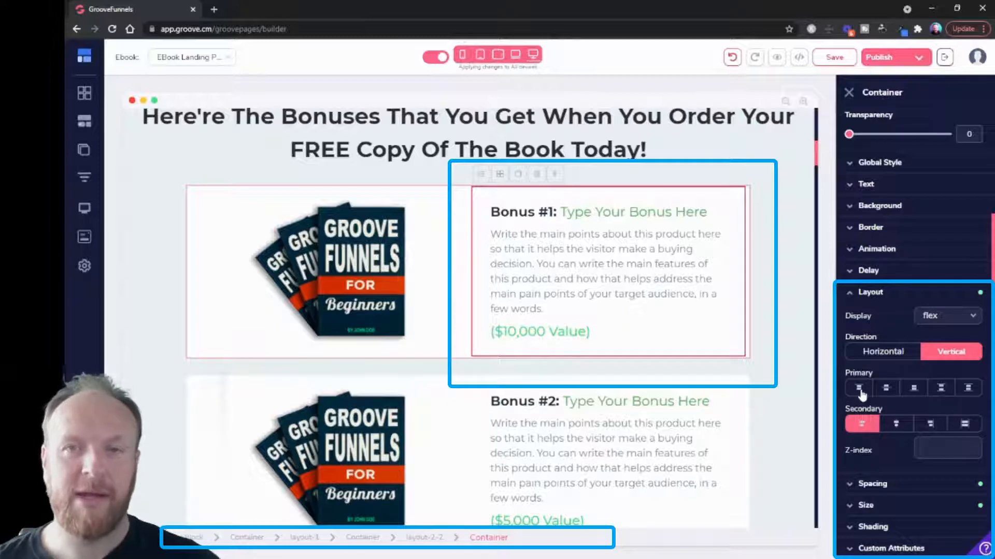
Step: Try the start, centre and end primary alignments on the Bonus #1 text container
click(859, 390)
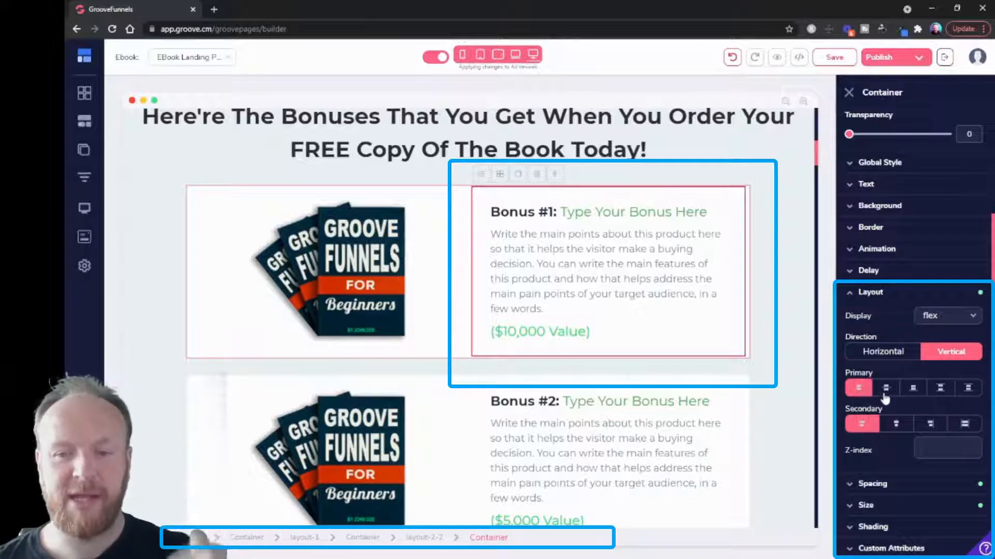
click(885, 397)
click(917, 398)
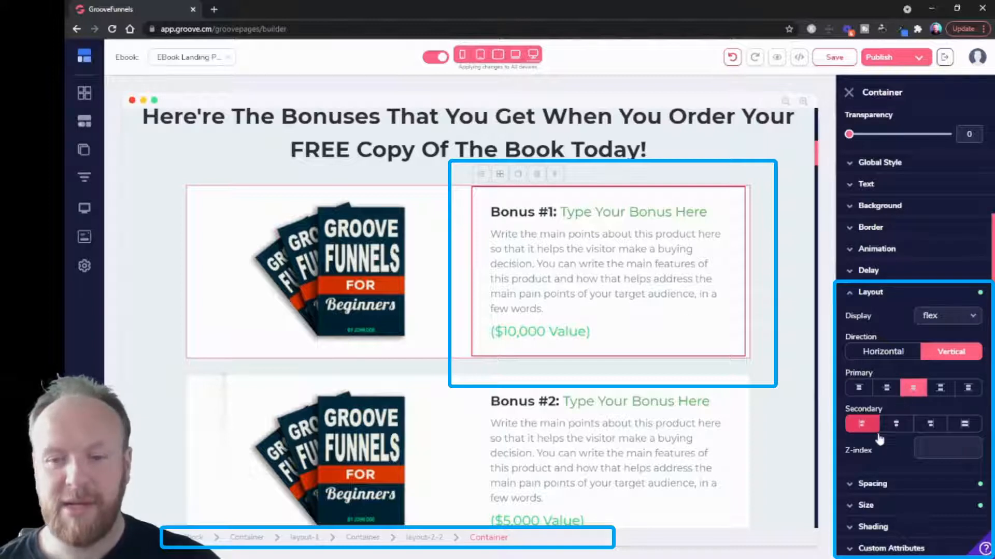
Step: Change the Bonus #1 text container's height to Fixed height (px) and make it taller than its text
click(885, 508)
scroll(887, 512, down, 3)
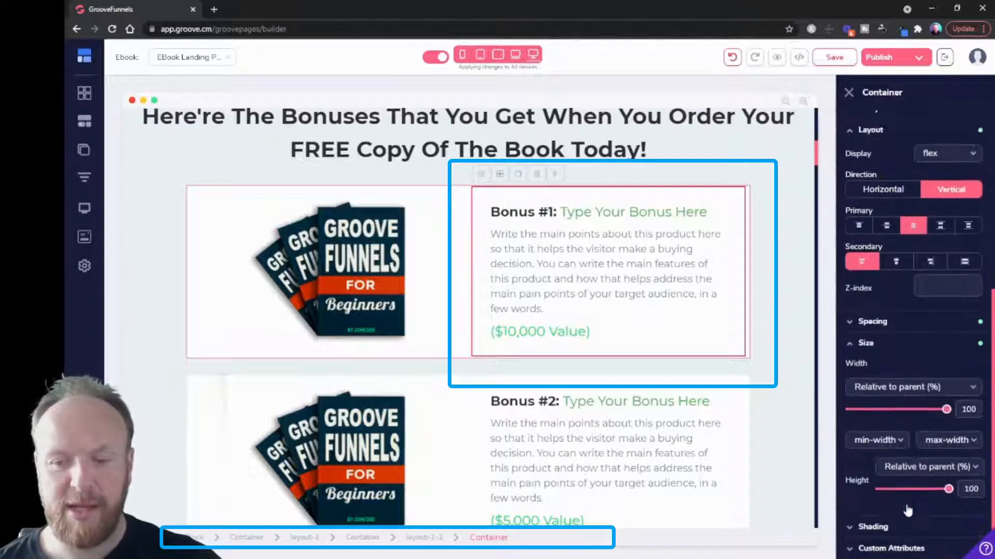
click(933, 469)
click(917, 531)
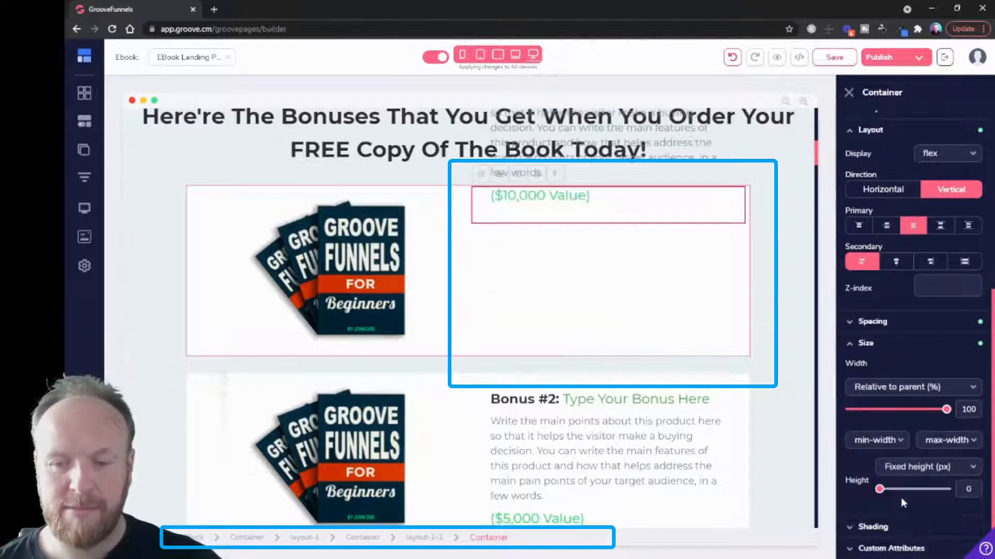
drag(881, 489, 910, 493)
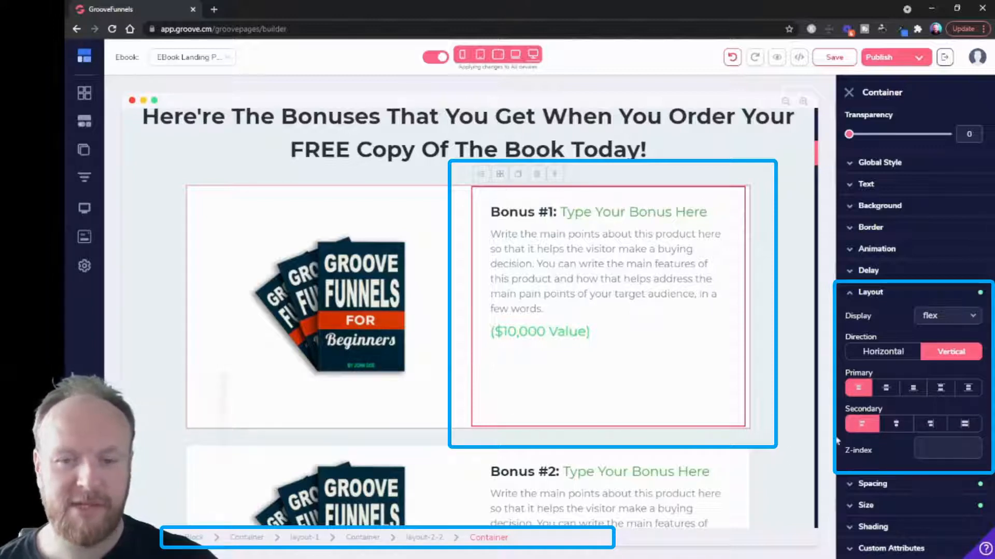
Step: Compare the centre, end and space-between primary alignments on the Bonus #1 text container and settle on space-around
click(886, 388)
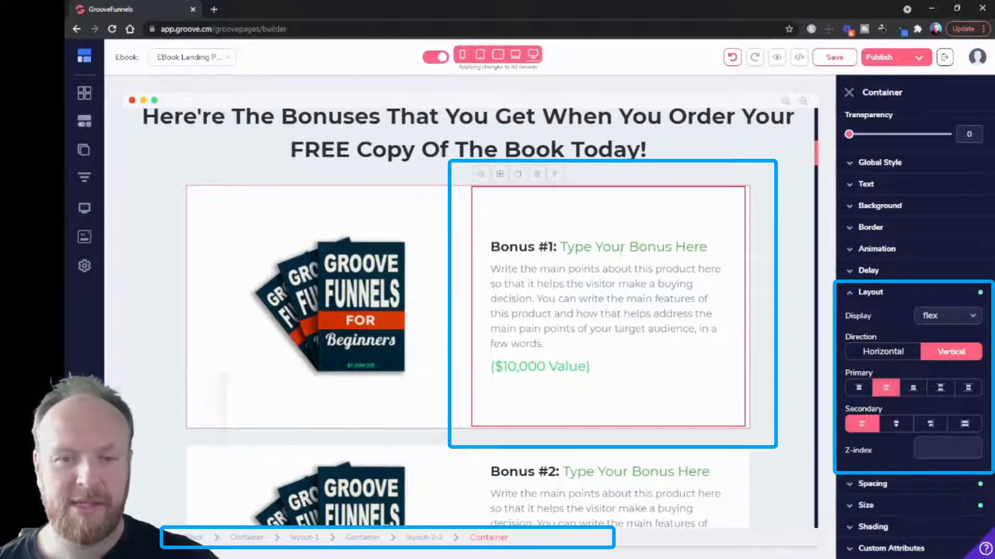
click(913, 387)
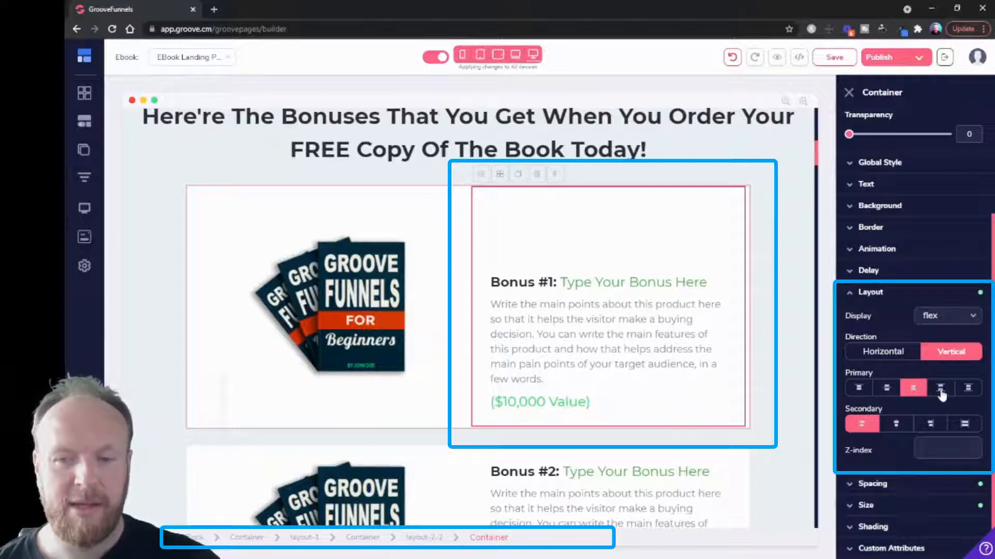
click(941, 390)
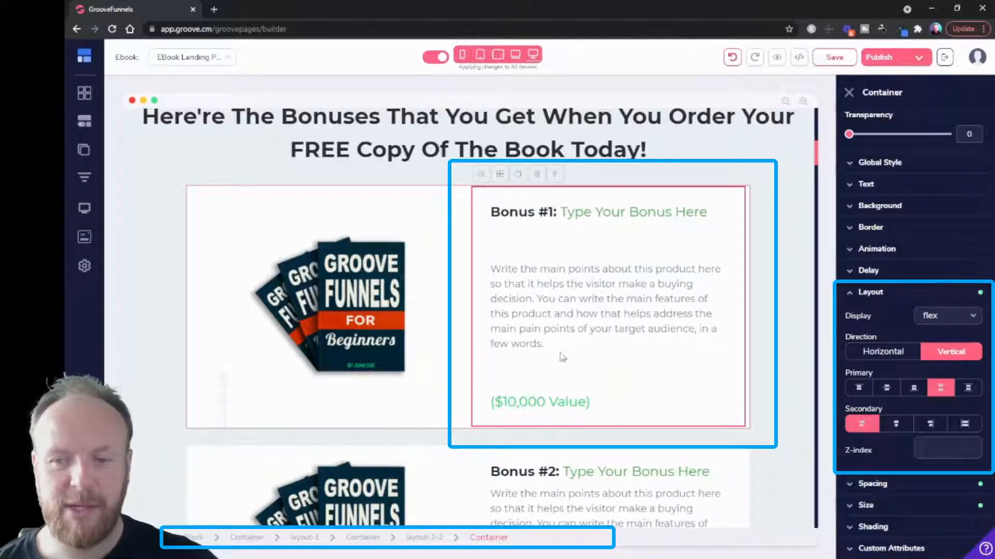
click(966, 391)
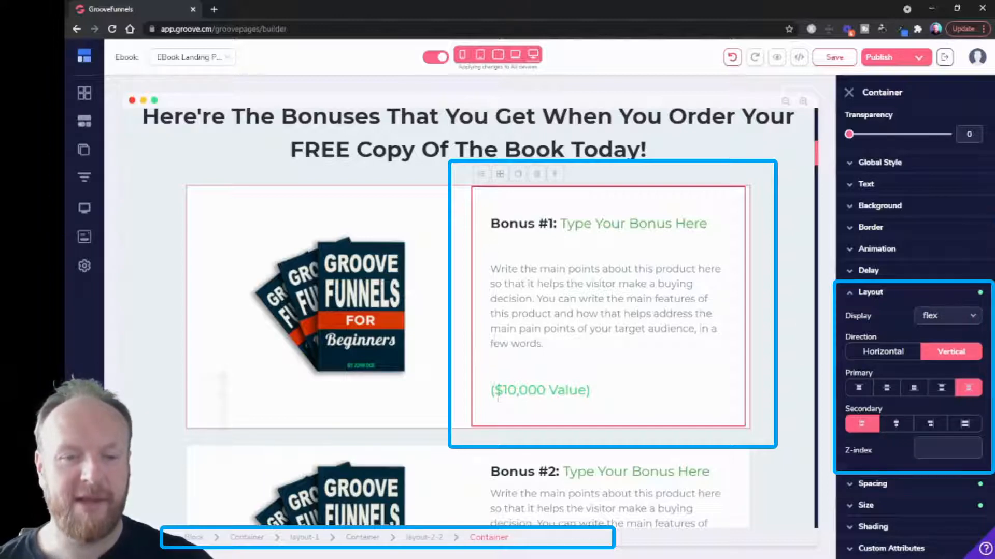
Step: Compare the centre and stretch secondary alignments on the Bonus #1 text container and keep centre
click(897, 427)
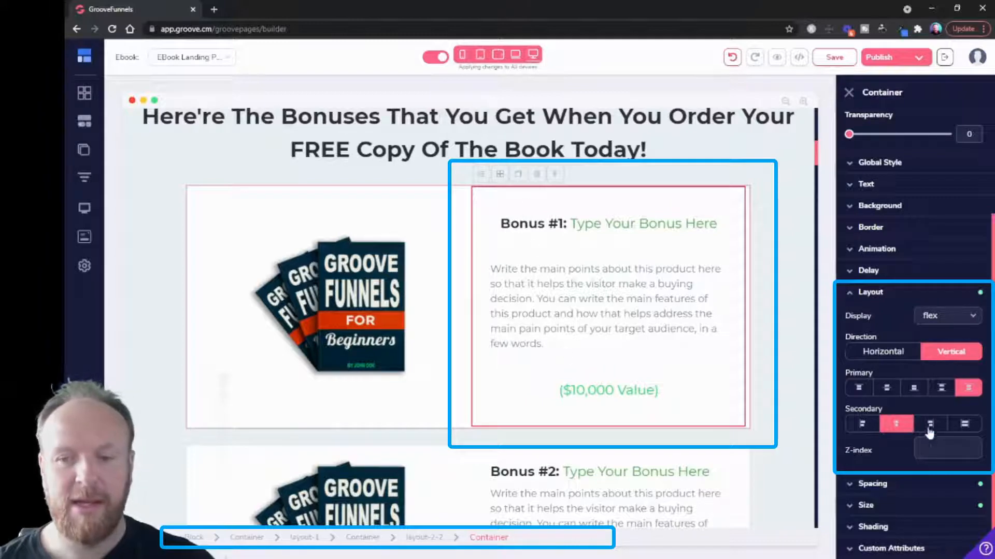
click(966, 427)
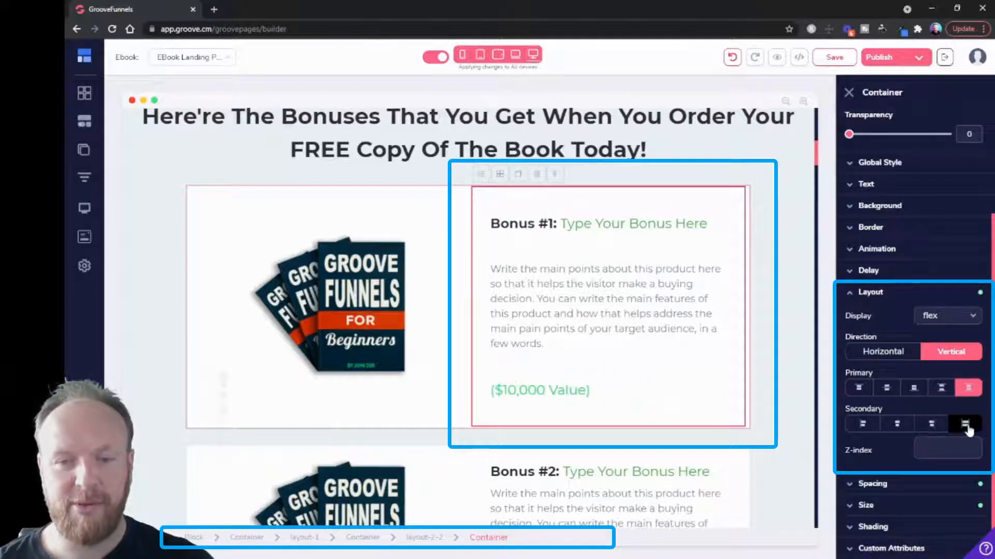
click(897, 427)
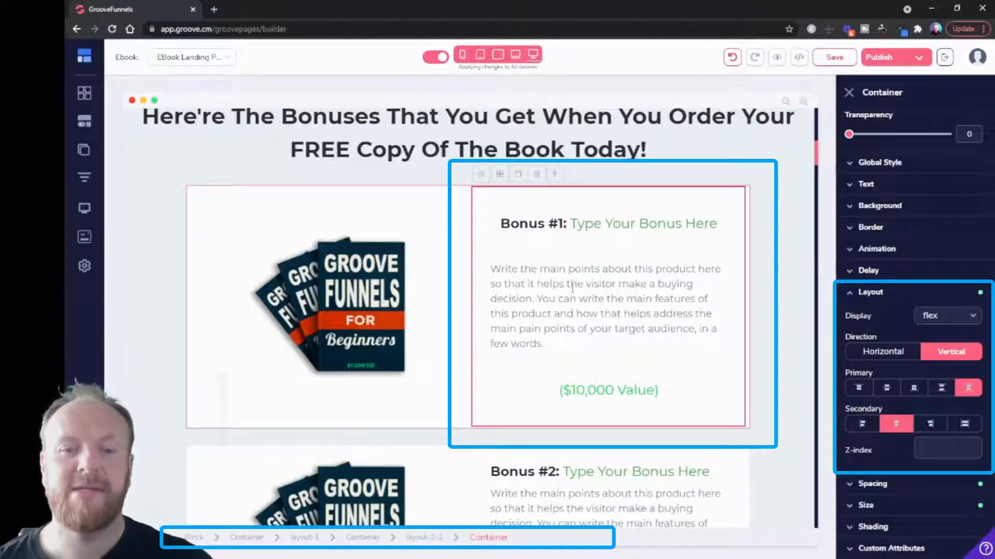
Step: Centre-align the Bonus #1 description paragraph and deselect it
click(609, 284)
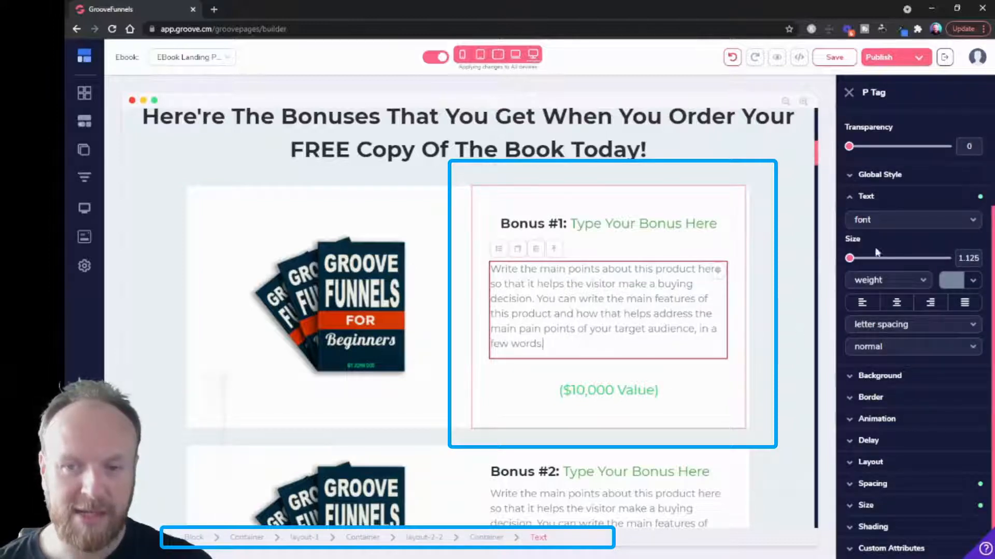
click(897, 305)
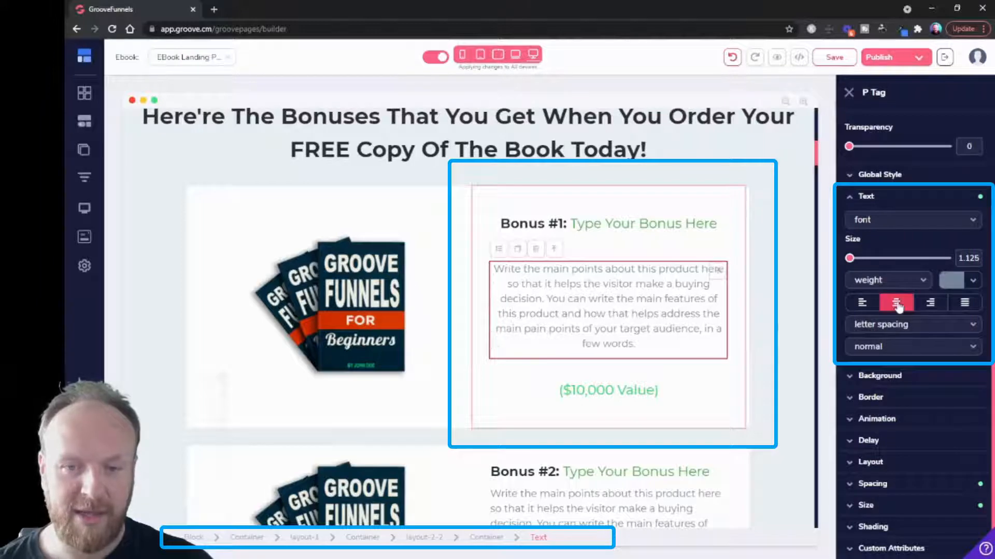
click(754, 388)
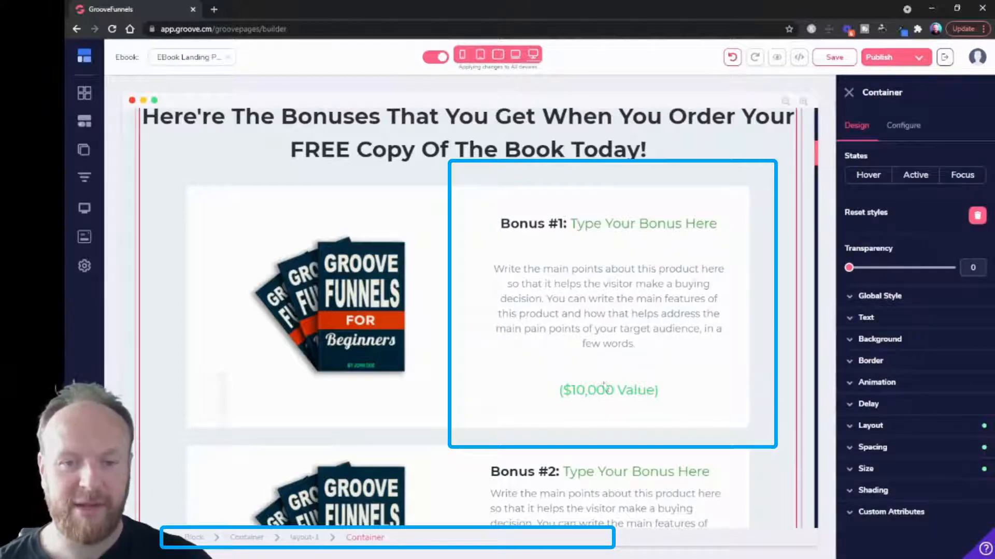
Step: Select the layout-2-2 element around Bonus #1 and review the display options in its layout settings
click(709, 256)
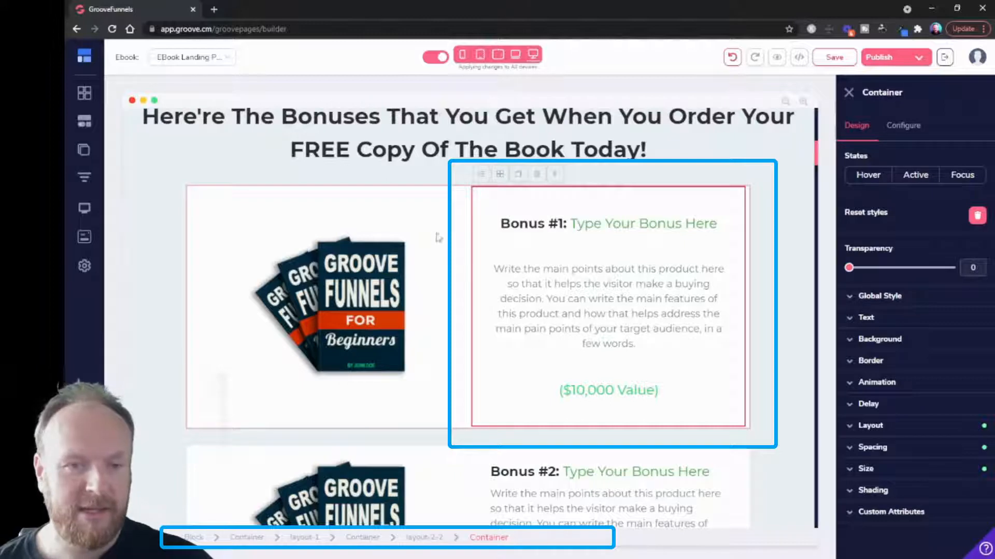
click(439, 540)
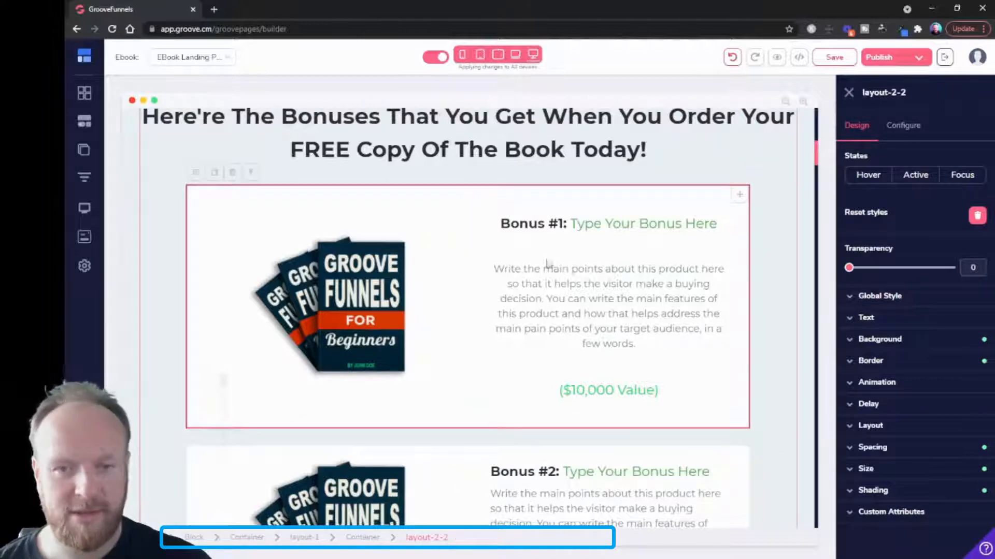
click(883, 435)
scroll(896, 440, down, 1)
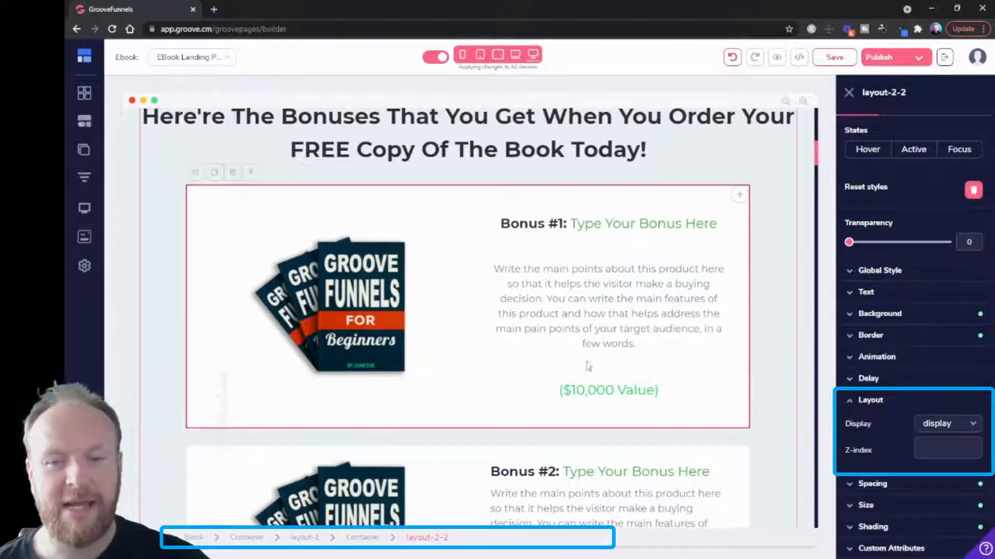
click(942, 430)
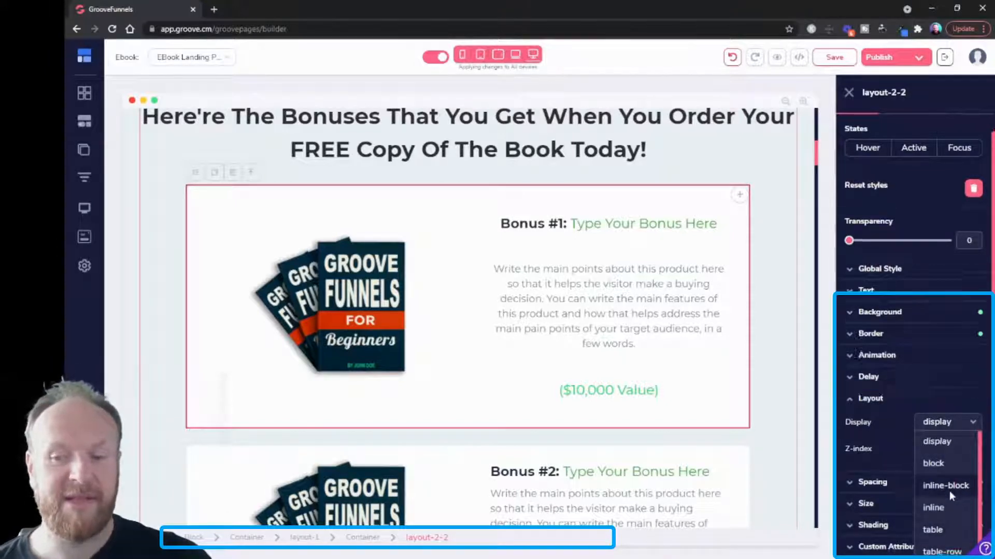
scroll(951, 496, down, 2)
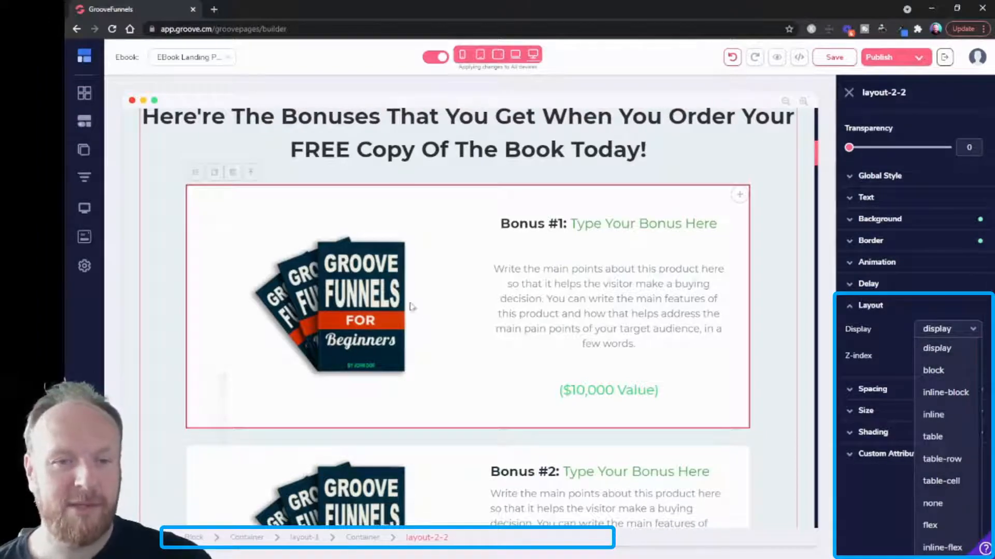
scroll(411, 307, up, 8)
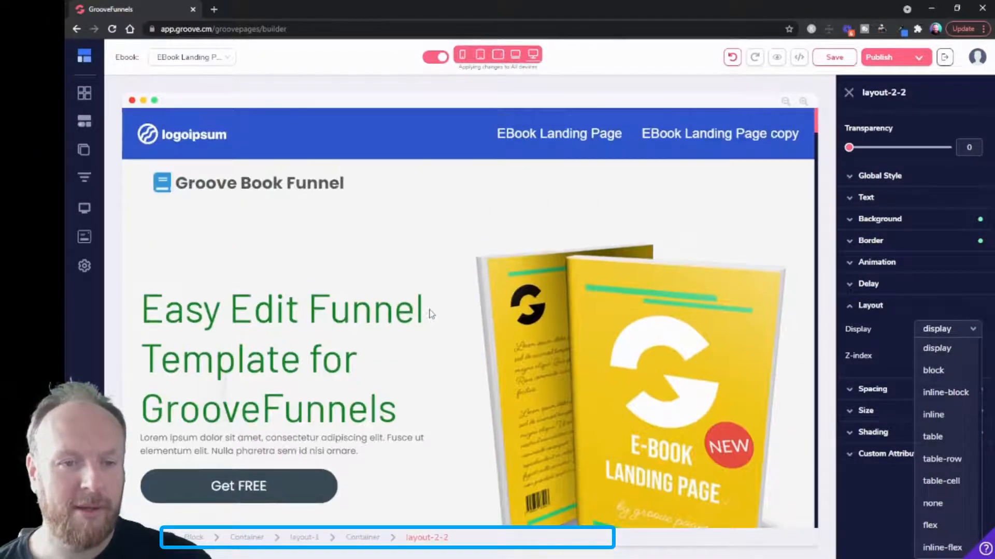
scroll(431, 314, down, 8)
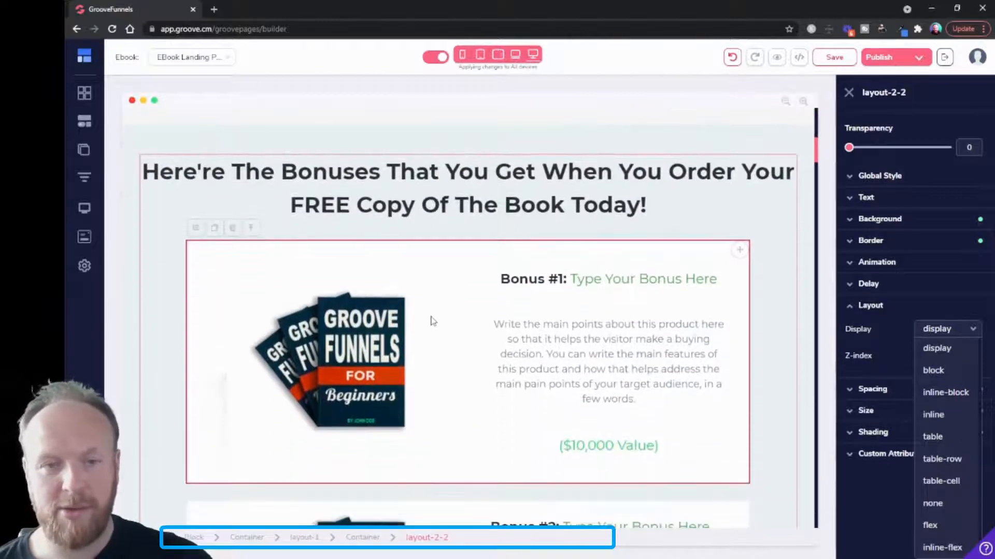
scroll(281, 312, up, 2)
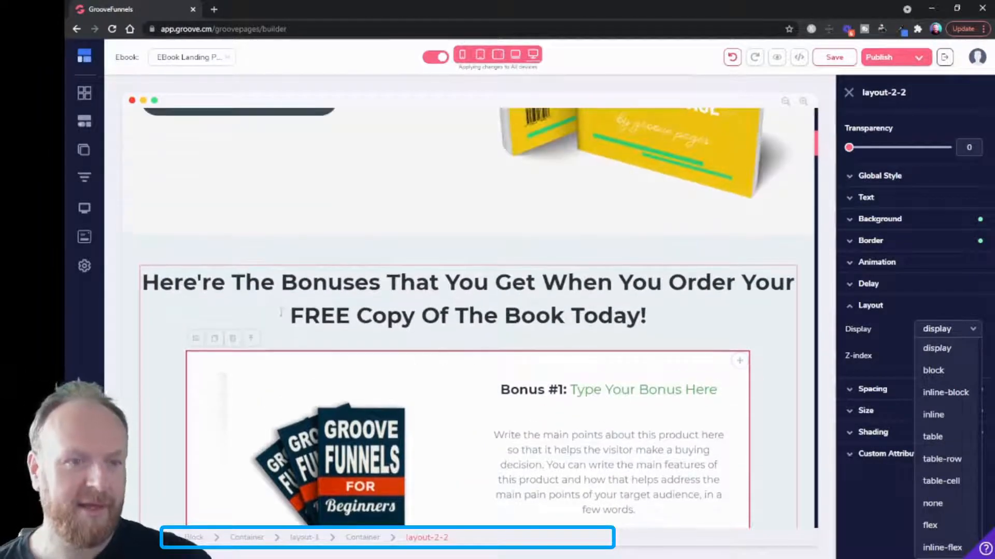
scroll(497, 408, down, 5)
scroll(496, 407, up, 7)
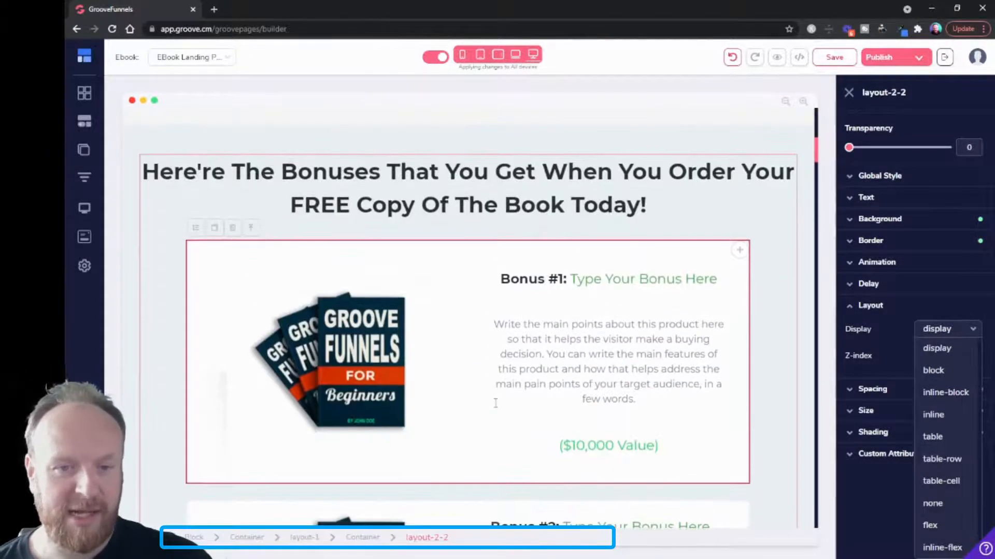
Step: Hide the whole bonuses block on the mobile device only by setting its layout display to none
scroll(184, 351, down, 3)
scroll(211, 402, up, 1)
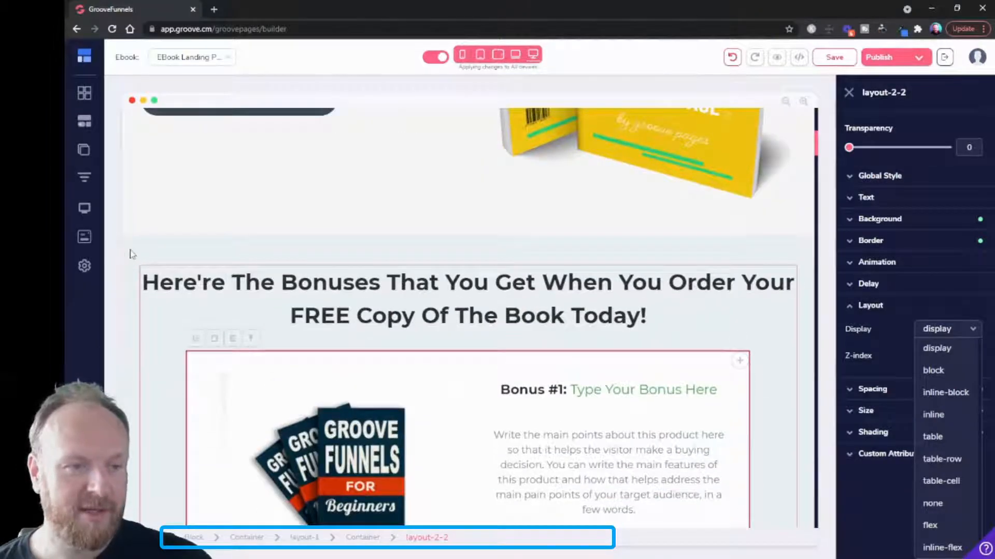
click(164, 269)
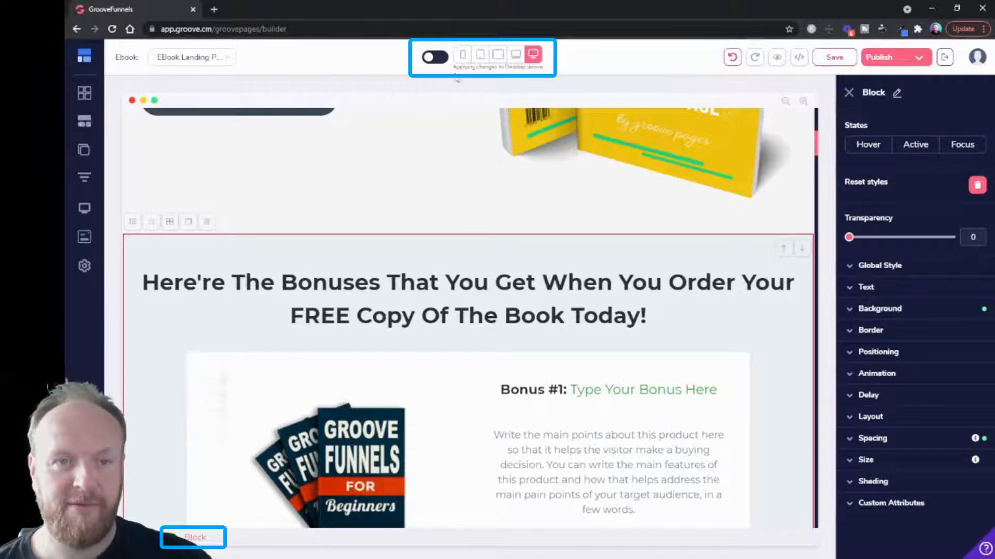
click(462, 54)
scroll(525, 355, up, 5)
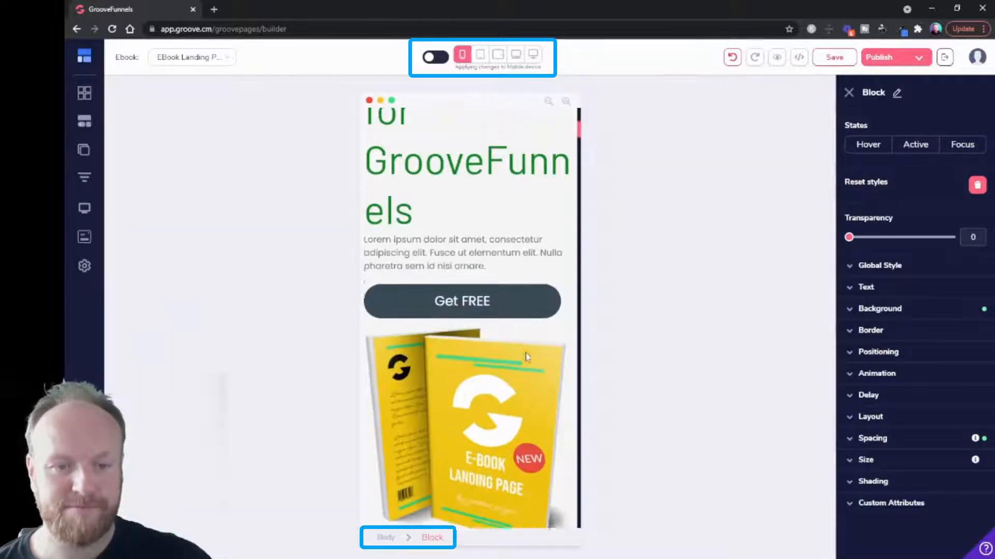
scroll(528, 356, down, 6)
scroll(528, 357, down, 8)
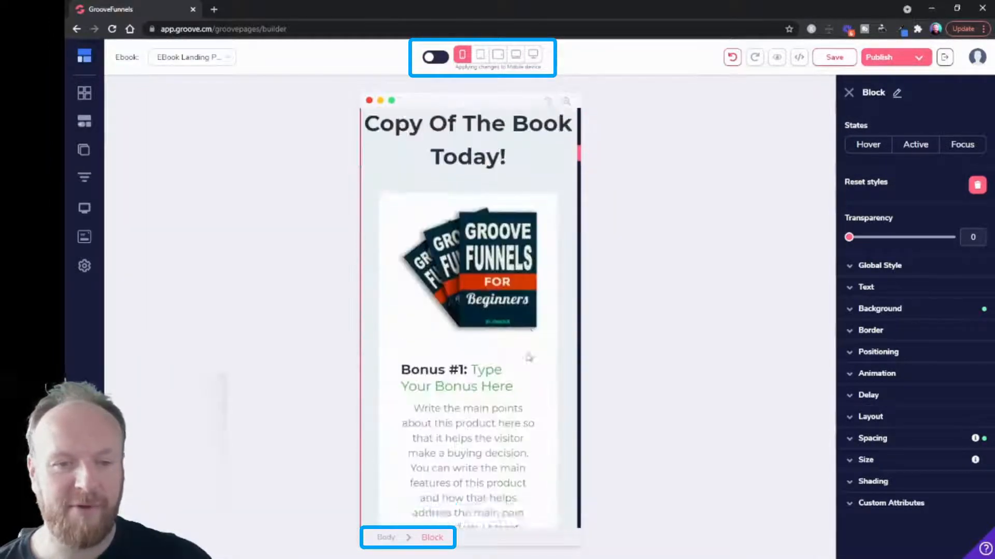
click(881, 421)
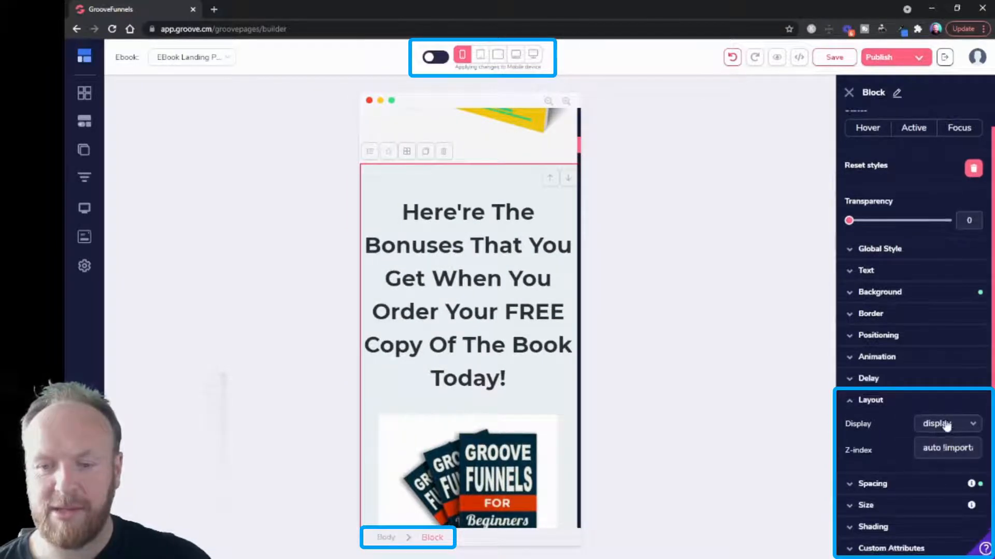
click(935, 431)
scroll(944, 482, down, 2)
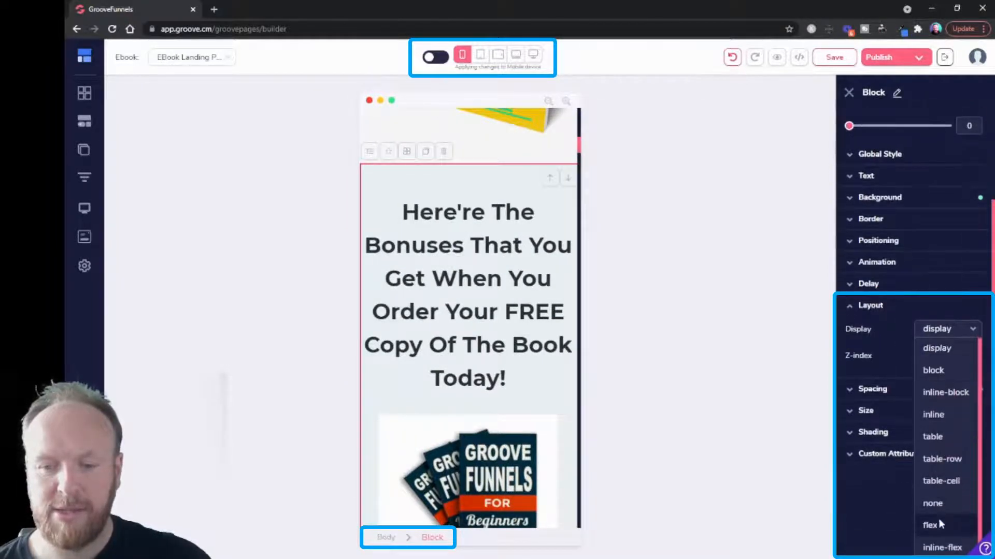
click(935, 503)
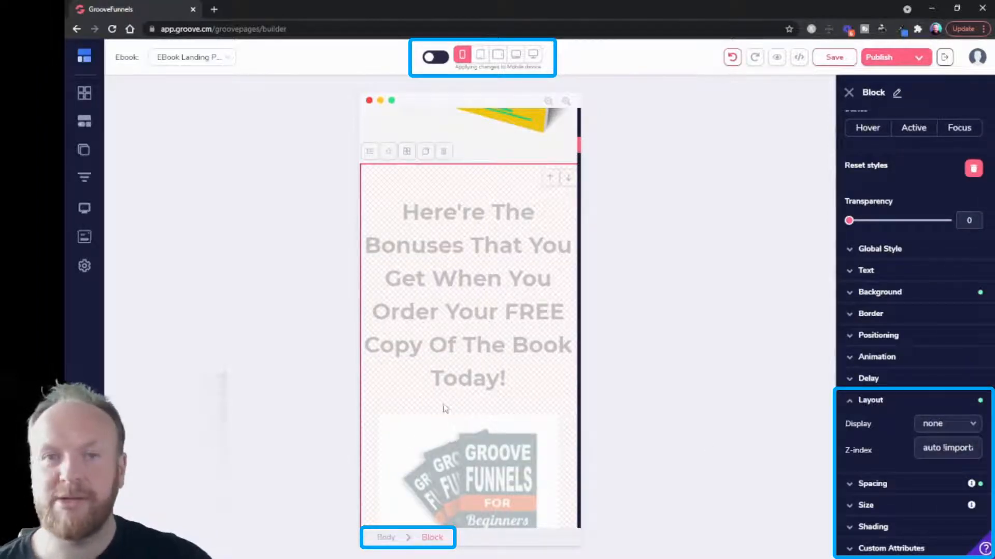
Step: Compare the bonuses block in the desktop, laptop, tablet and mobile views, checking the mobile page down to the sign-up form
click(532, 55)
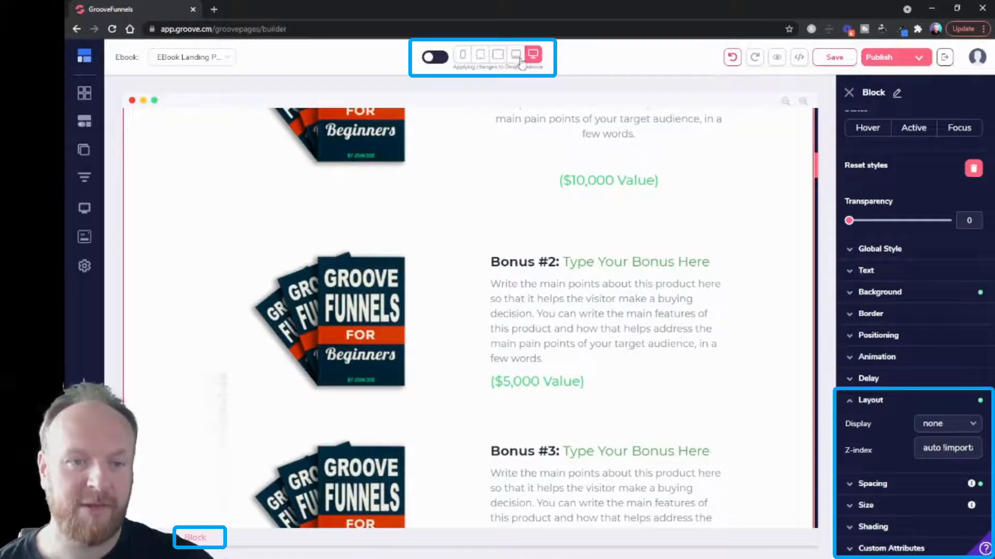
click(515, 53)
click(498, 53)
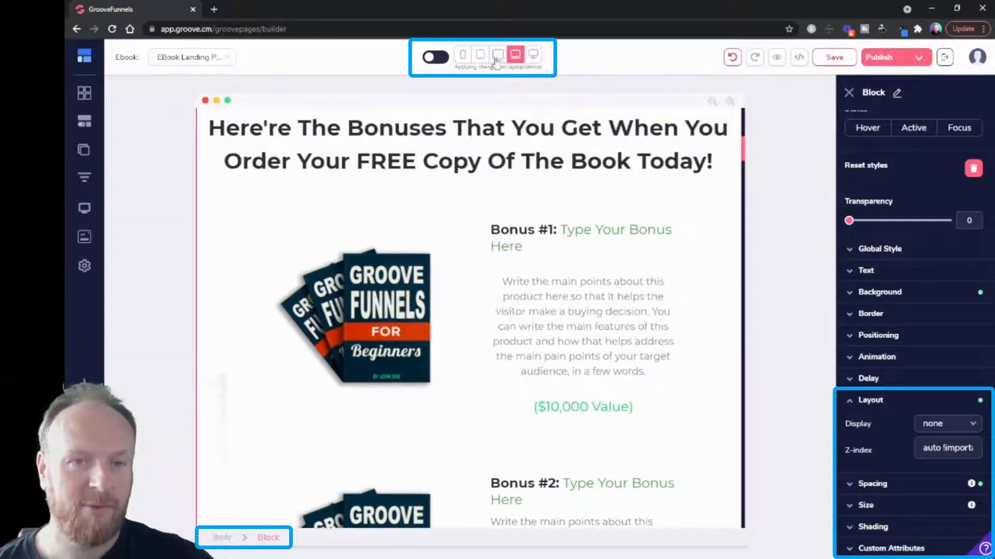
click(481, 55)
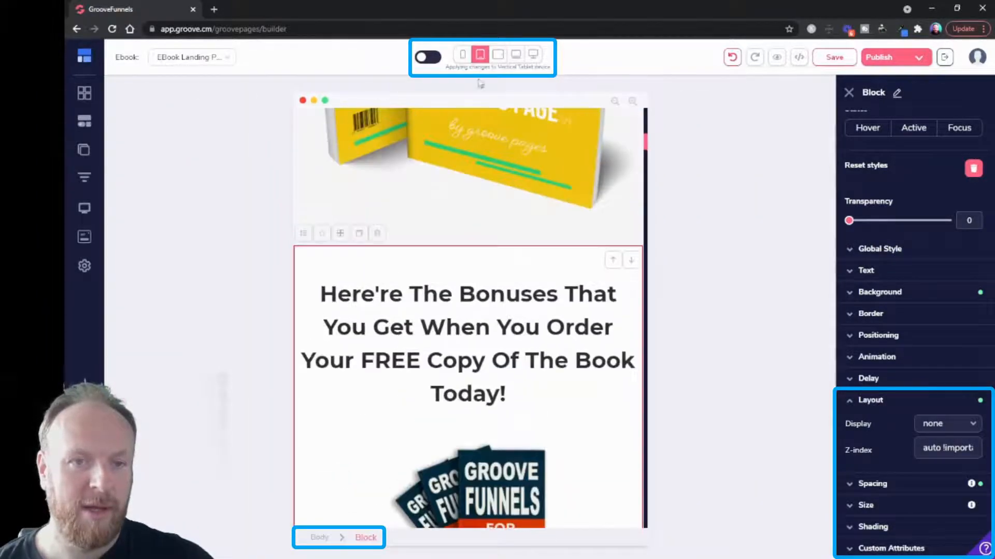
click(462, 55)
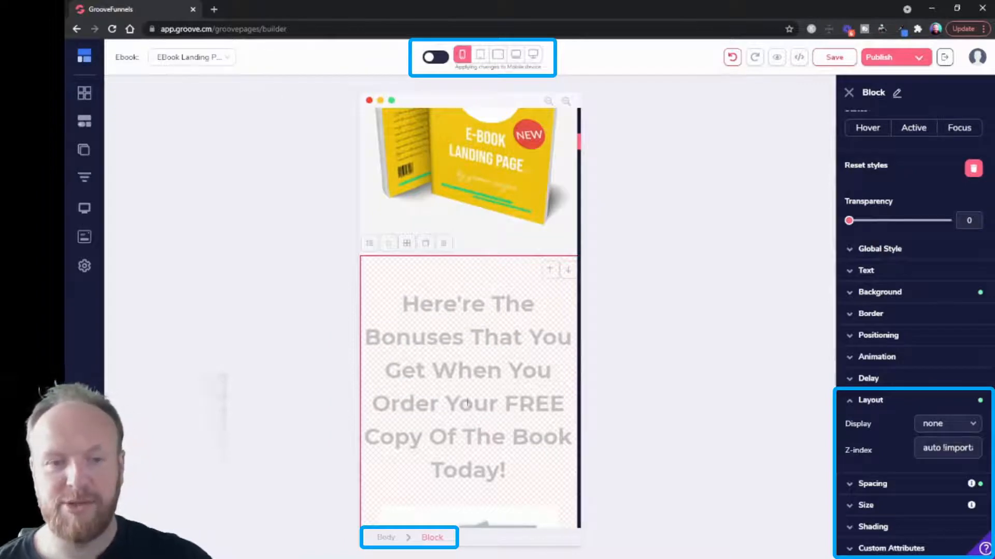
scroll(466, 151, down, 7)
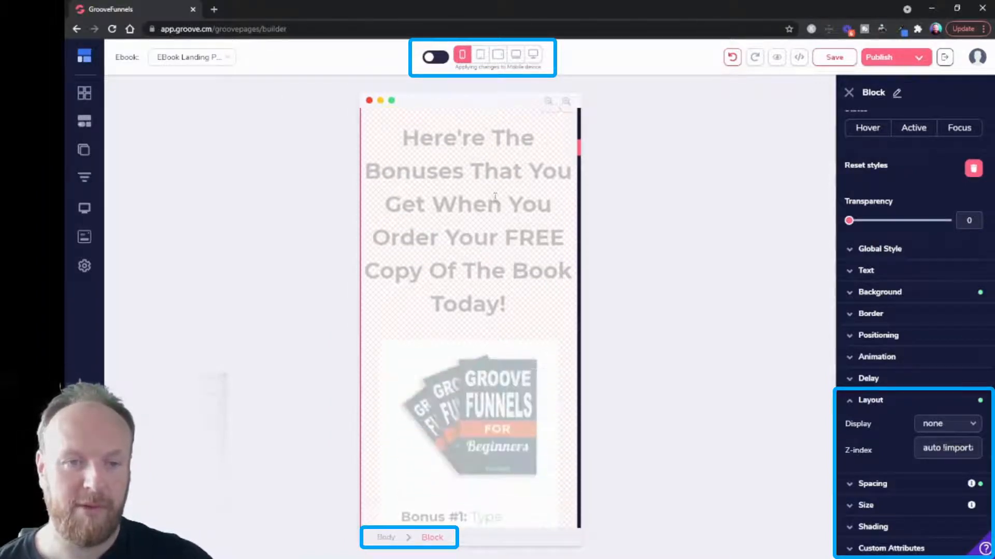
scroll(510, 286, down, 10)
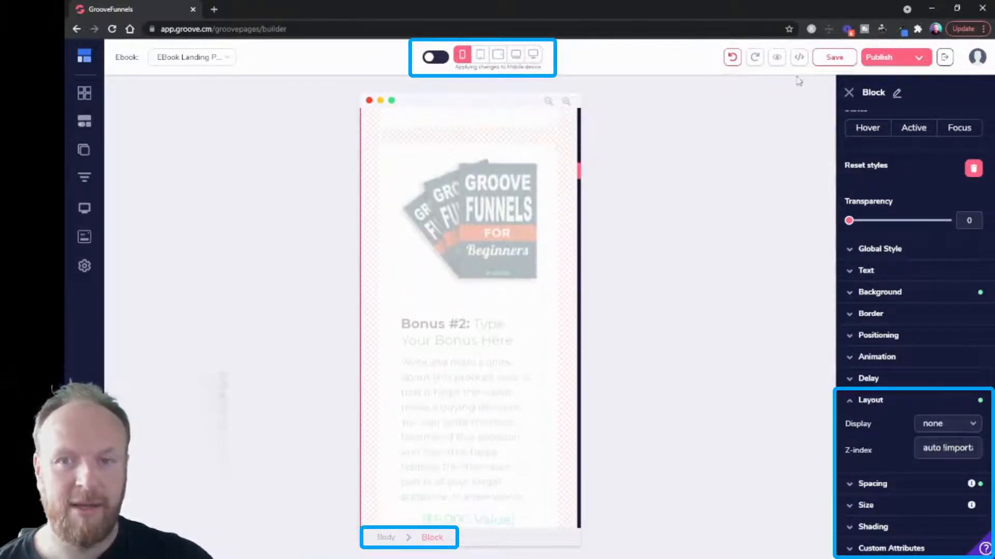
scroll(538, 243, down, 12)
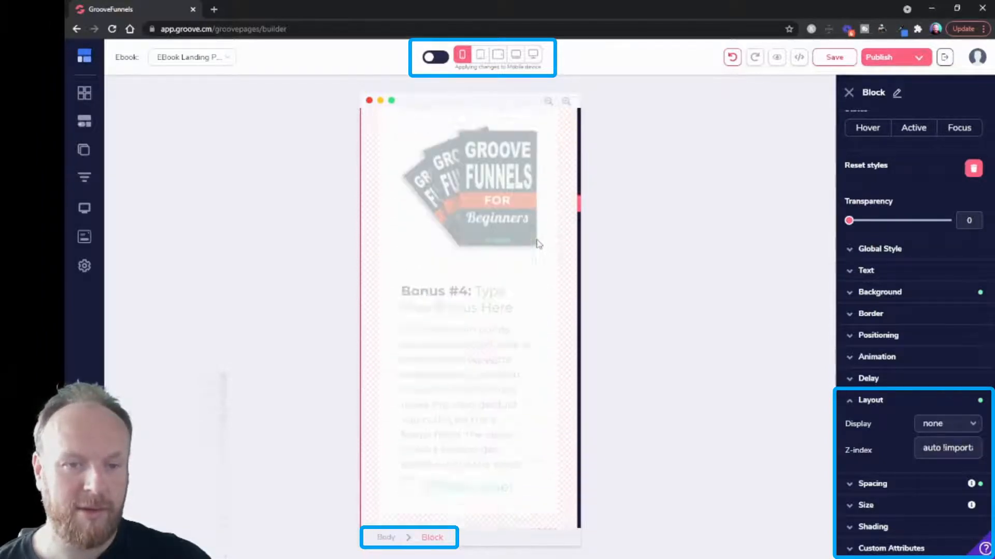
scroll(538, 243, up, 15)
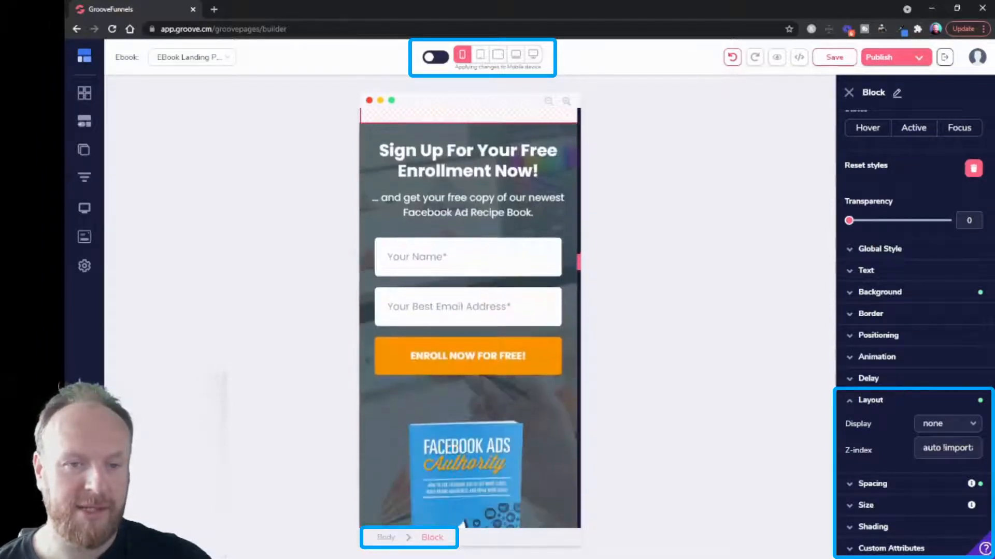
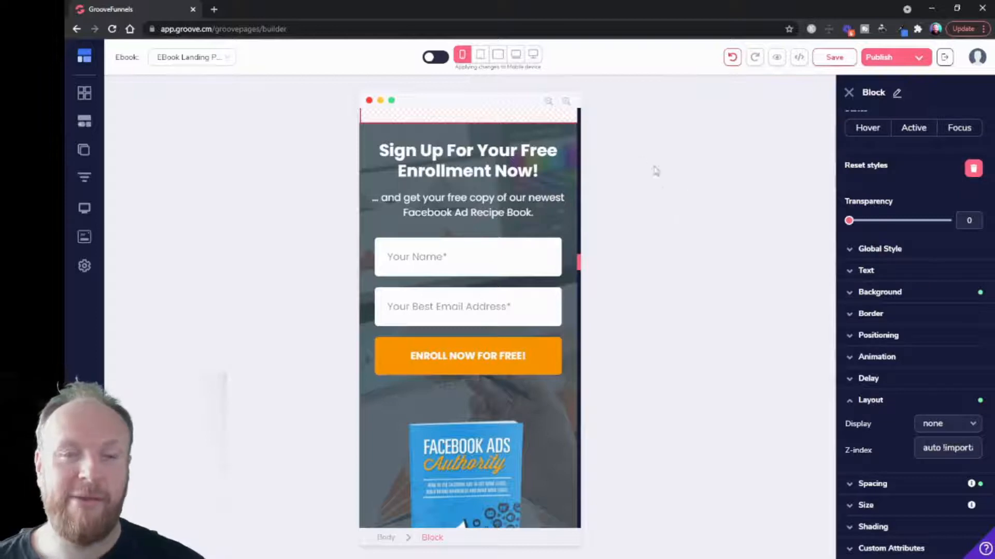
Step: Undo hiding the bonuses block on mobile and switch editing back to all devices
click(732, 57)
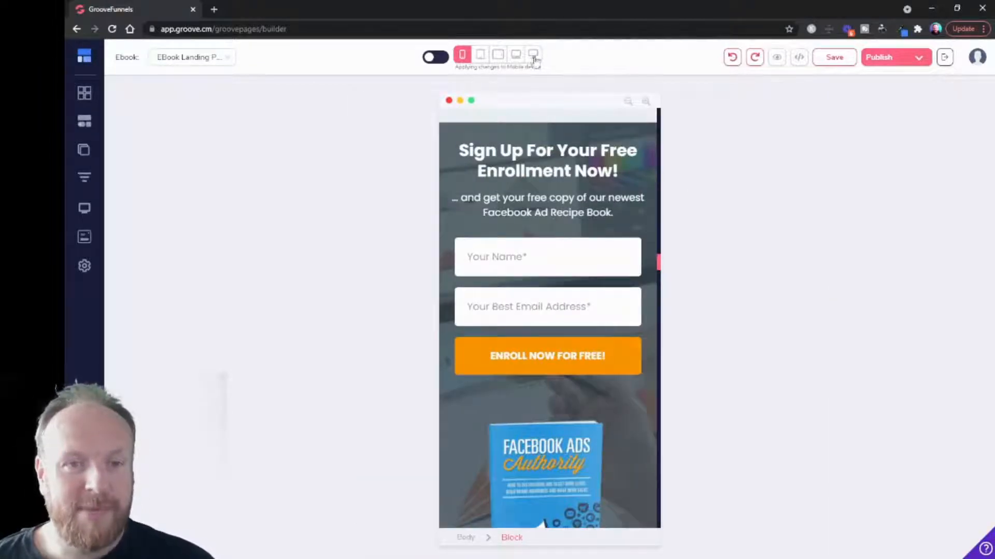
click(439, 57)
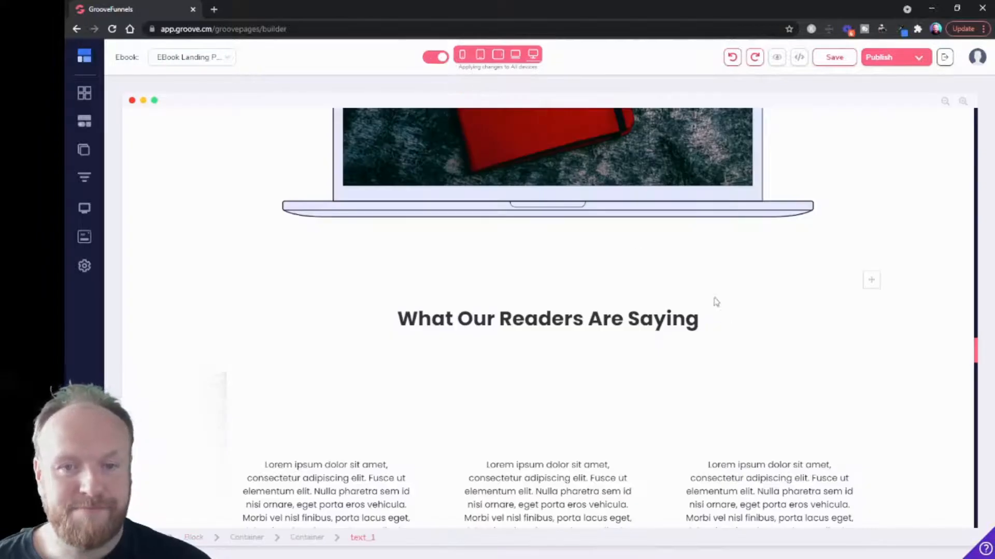
Step: Examine the margin and padding settings of the middle testimonial paragraph and review the page up to its header
click(884, 483)
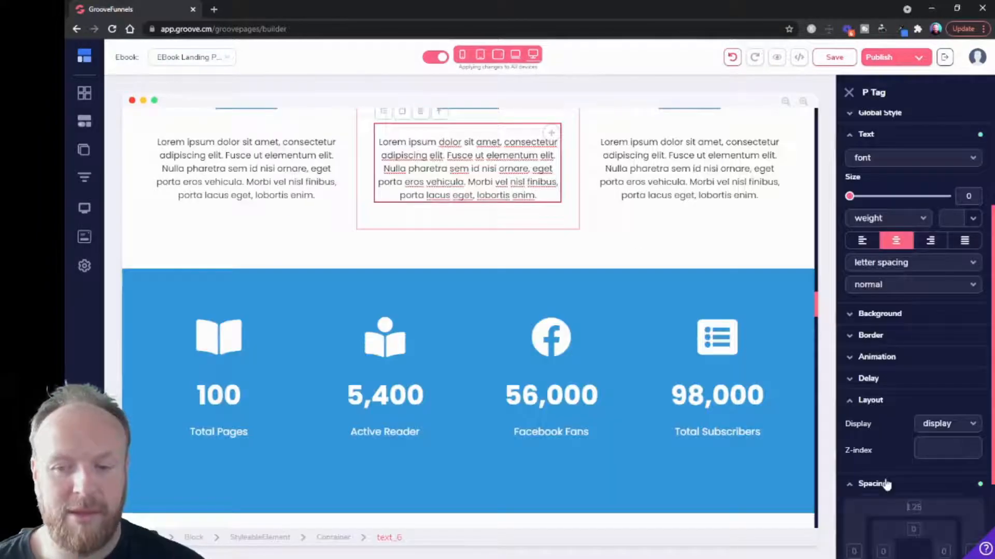
scroll(895, 479, down, 2)
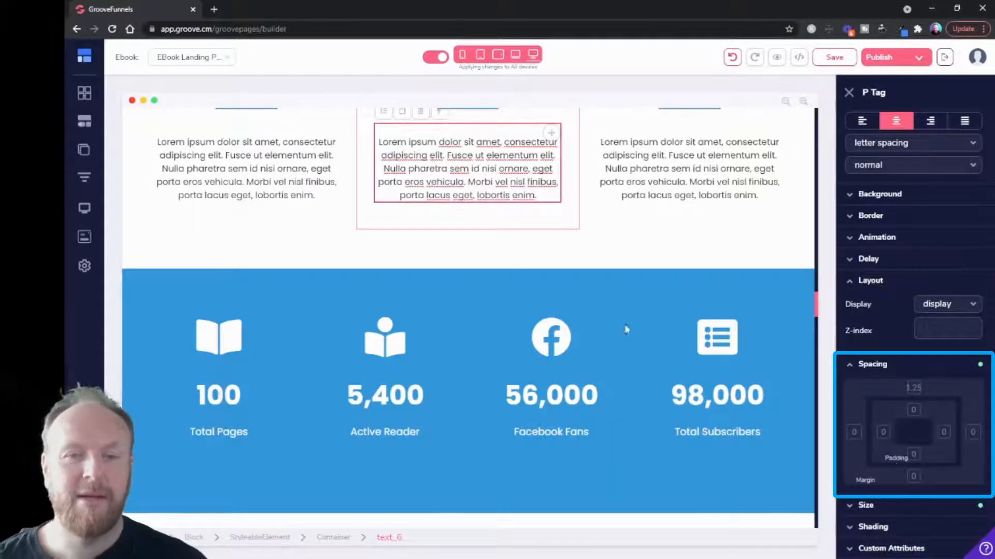
scroll(500, 358, up, 20)
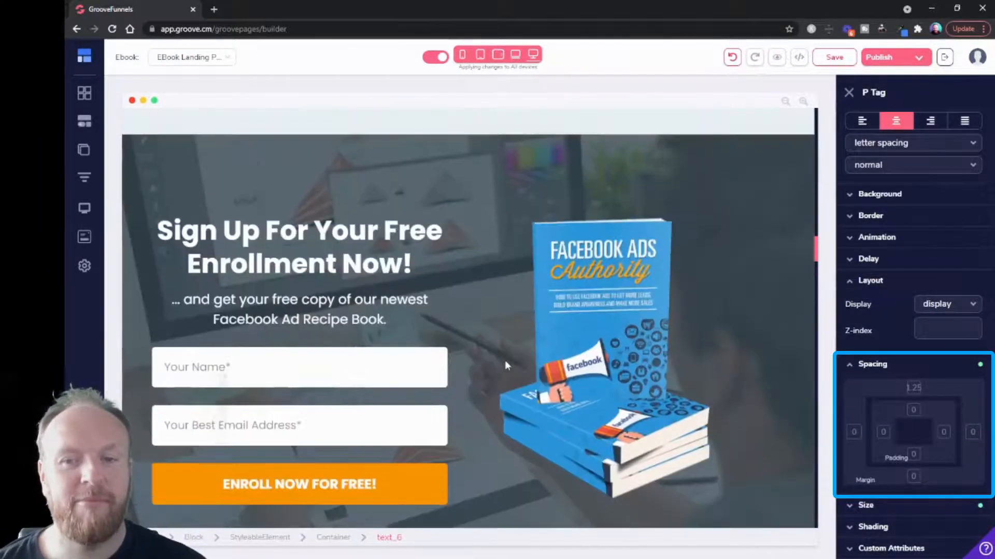
scroll(507, 364, up, 20)
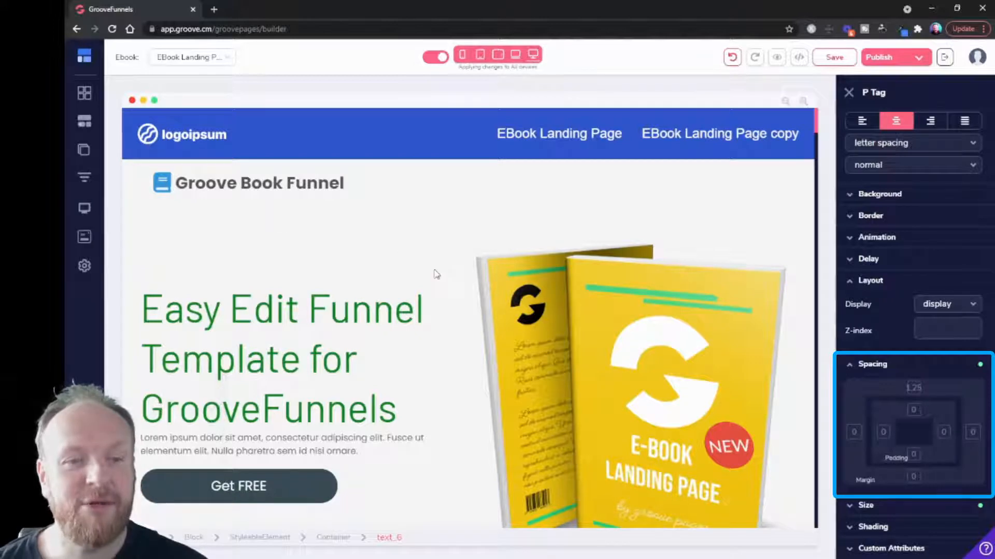
scroll(436, 306, down, 1)
scroll(438, 321, up, 1)
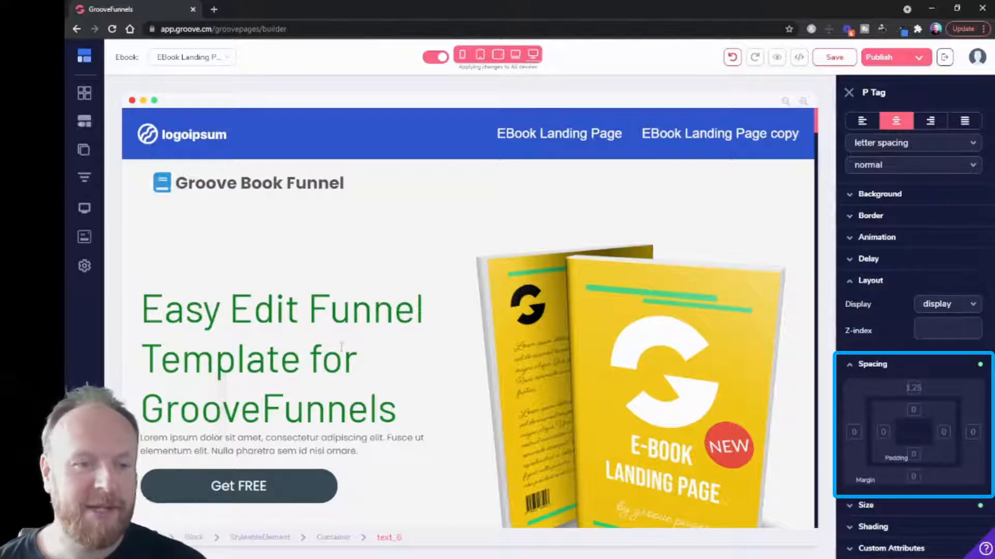
Step: Set the background color of the entire Bonus #2 row to dark green #0B5B2A
scroll(342, 347, down, 15)
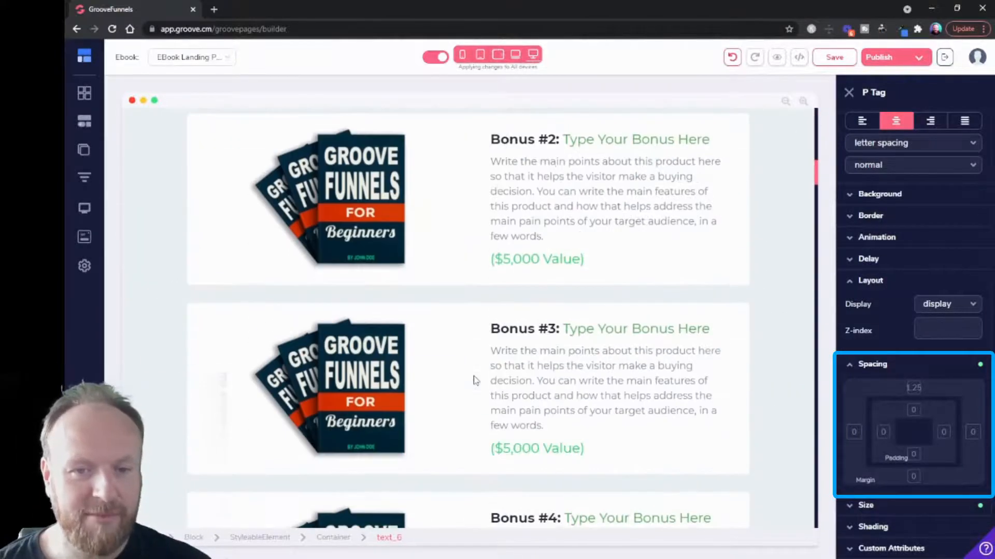
scroll(482, 386, up, 2)
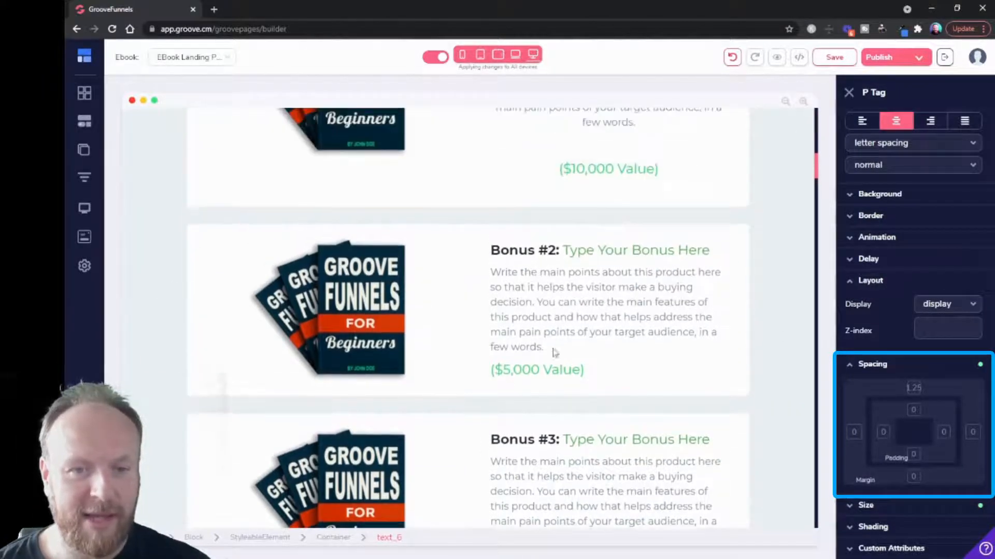
click(607, 318)
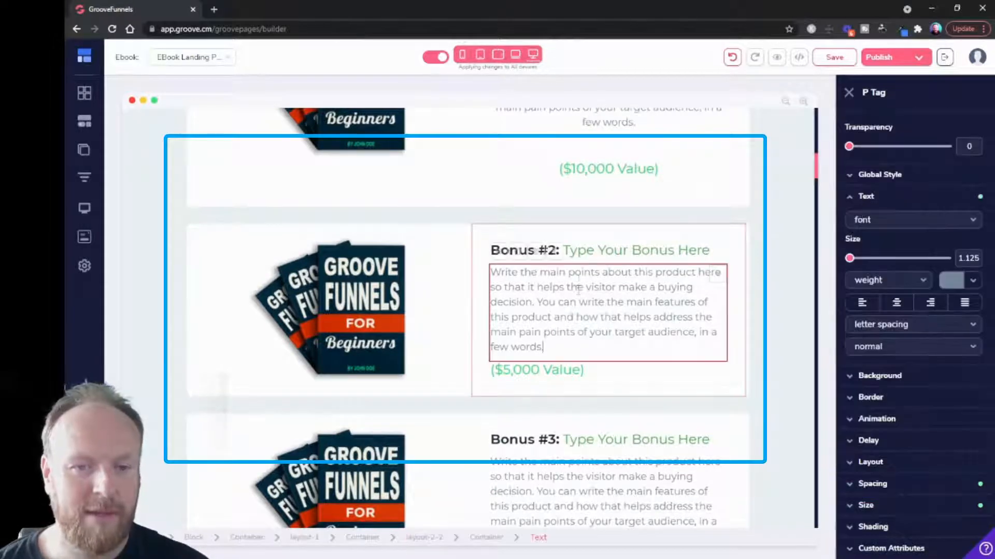
click(592, 235)
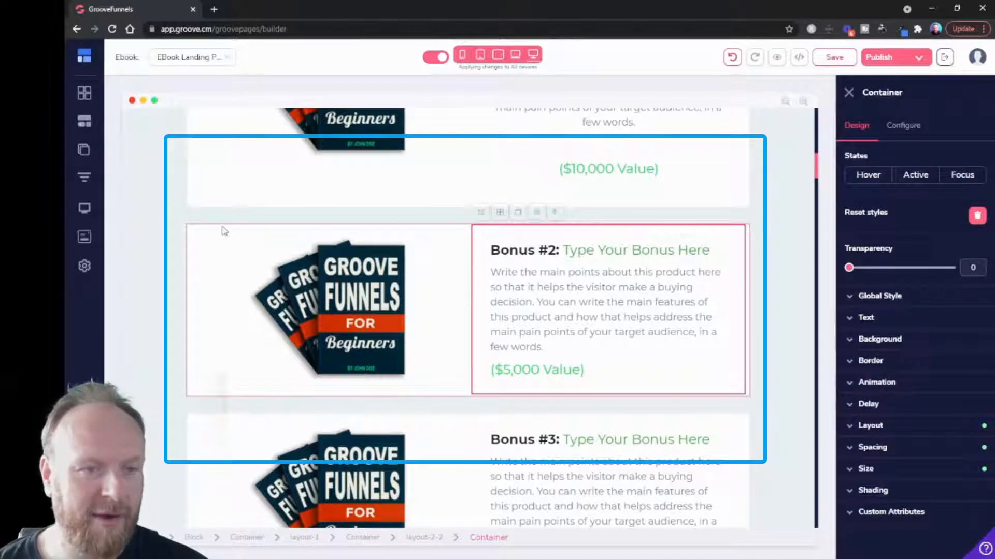
click(231, 233)
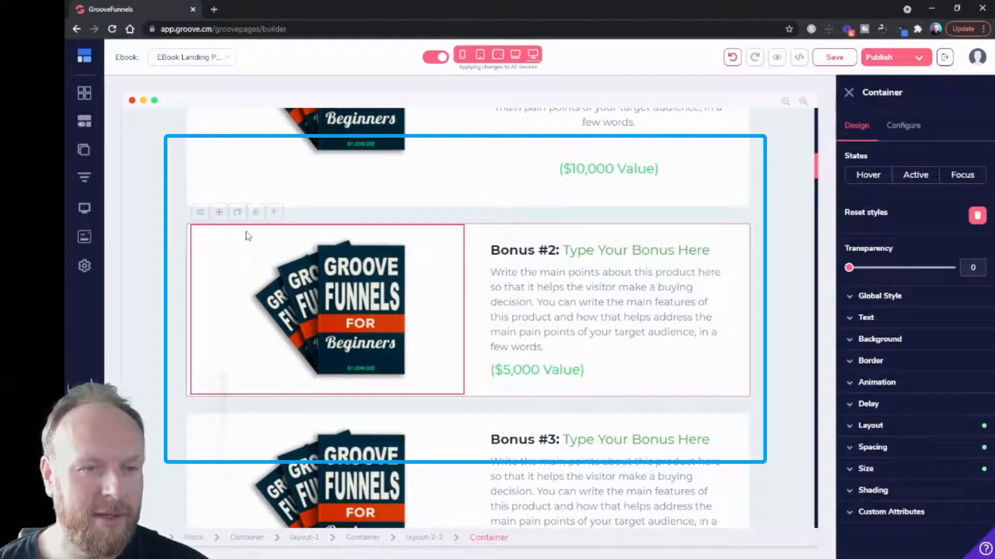
click(278, 216)
click(876, 339)
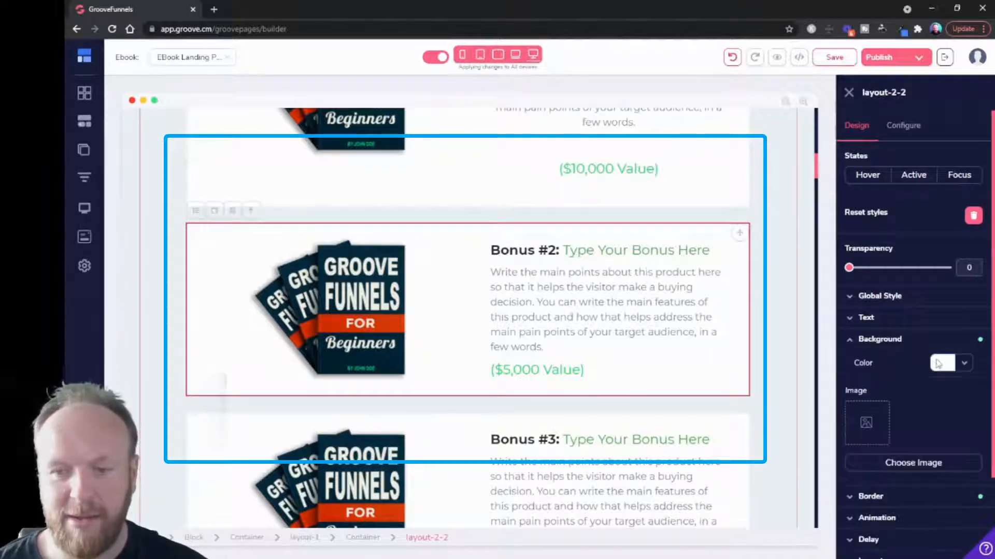
click(942, 363)
mouse_move(940, 427)
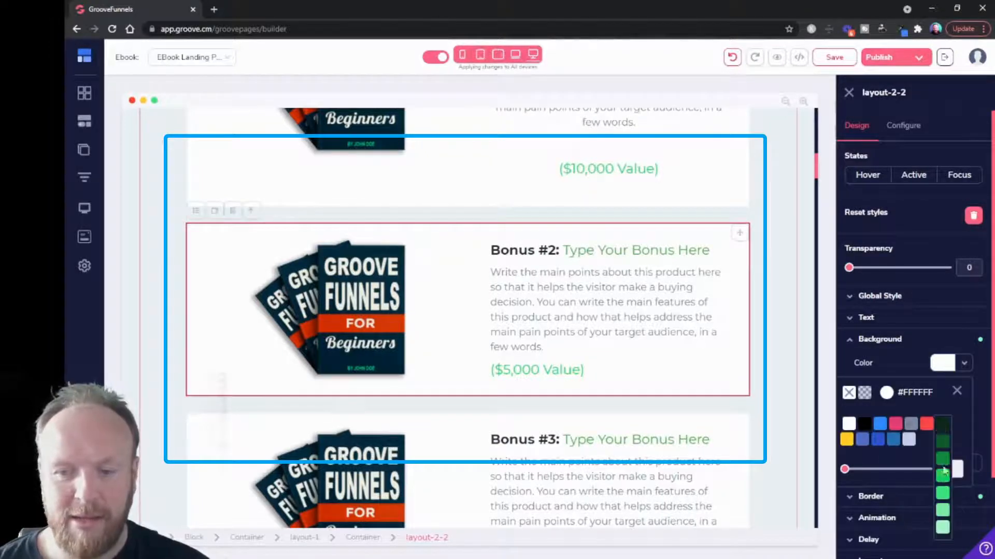
click(943, 440)
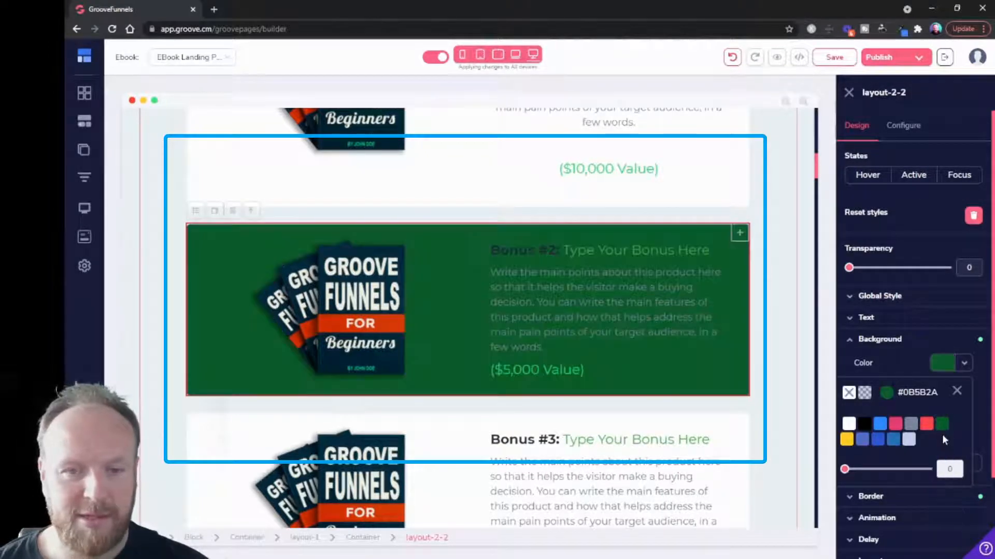
Step: Set the background color of the Bonus #2 text container to white
click(479, 284)
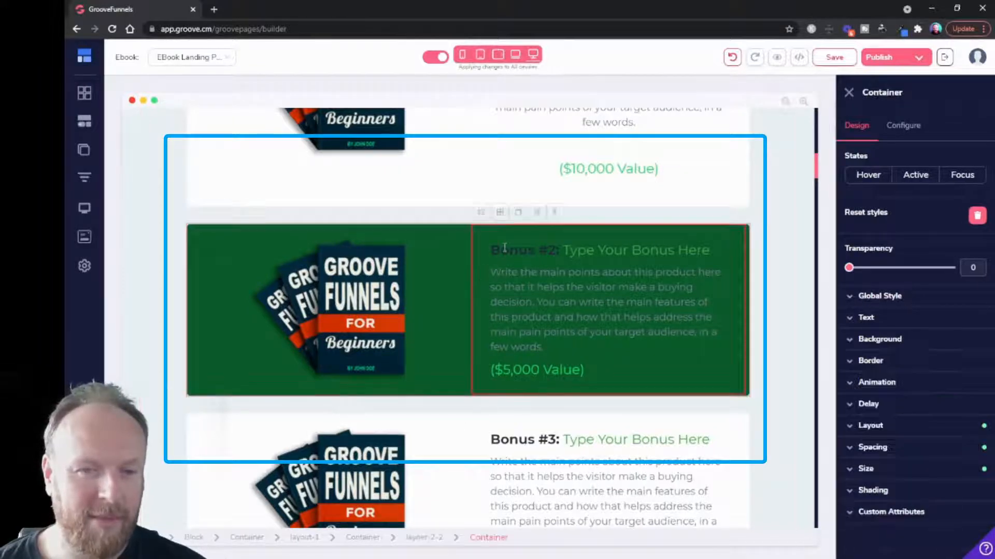
click(879, 339)
click(941, 361)
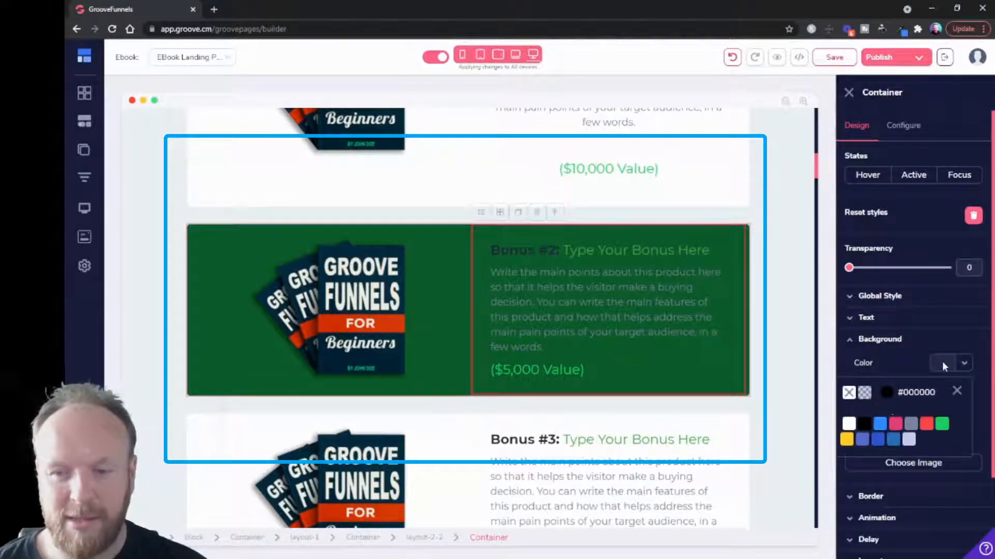
click(850, 423)
click(660, 264)
scroll(660, 263, down, 1)
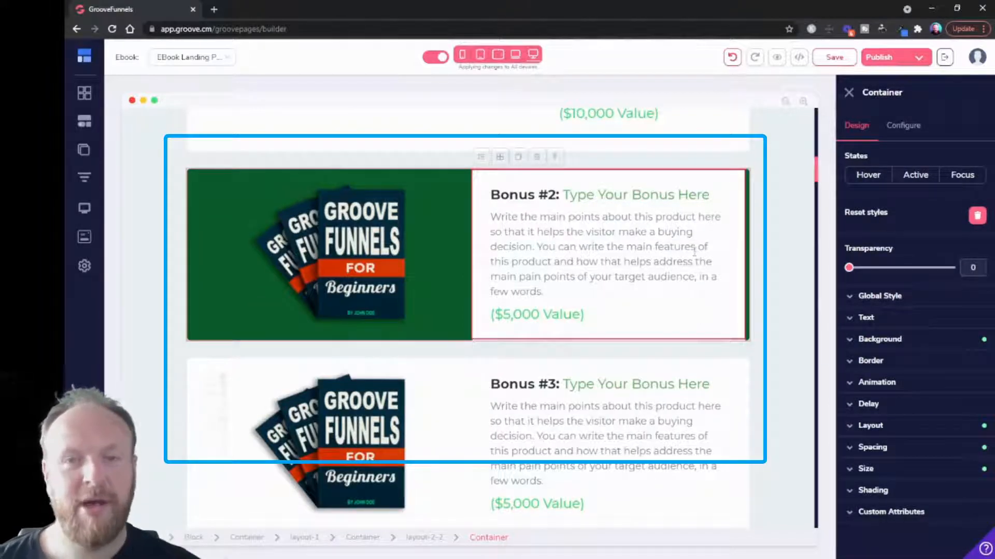
Step: Set the top and bottom margins of the Bonus #2 text container to 59
click(861, 448)
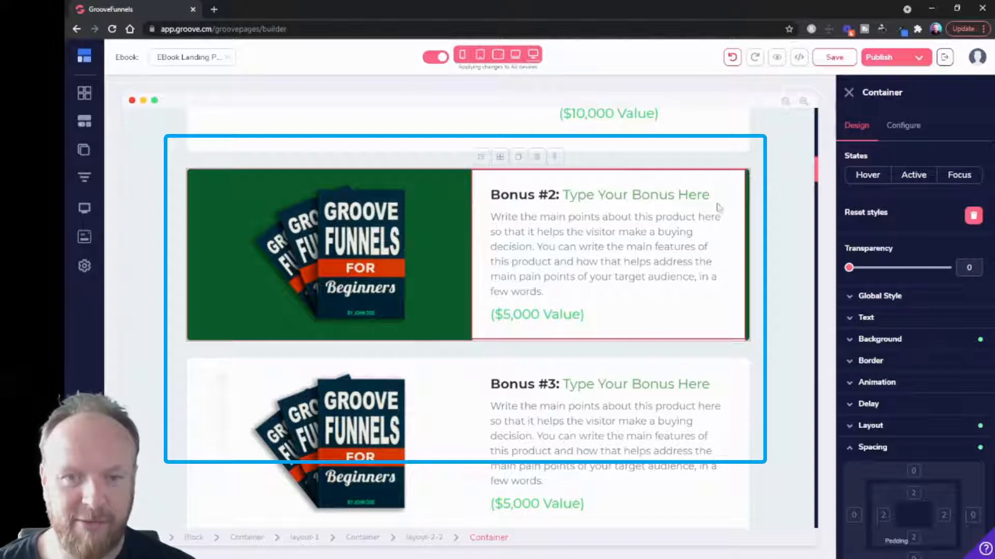
scroll(932, 462, down, 2)
click(914, 392)
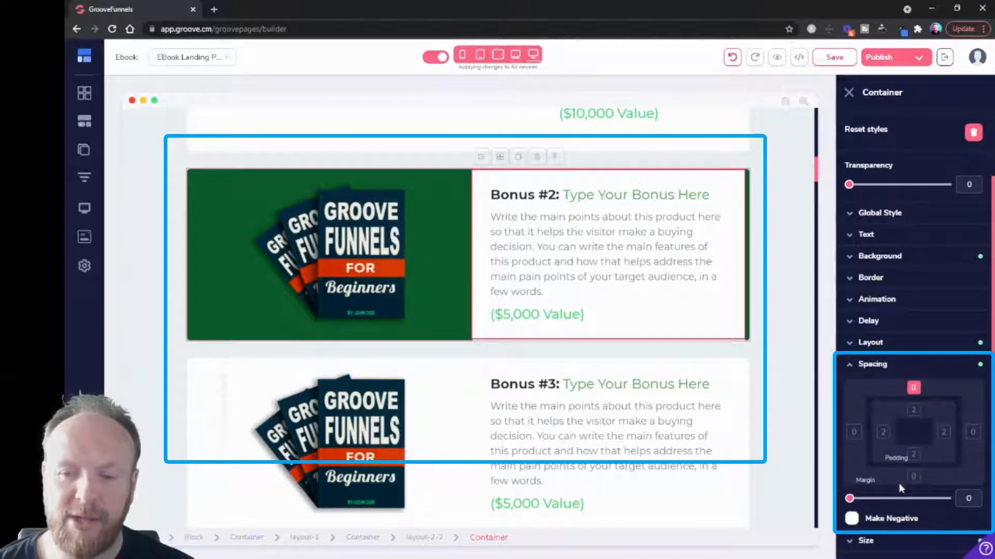
click(915, 478)
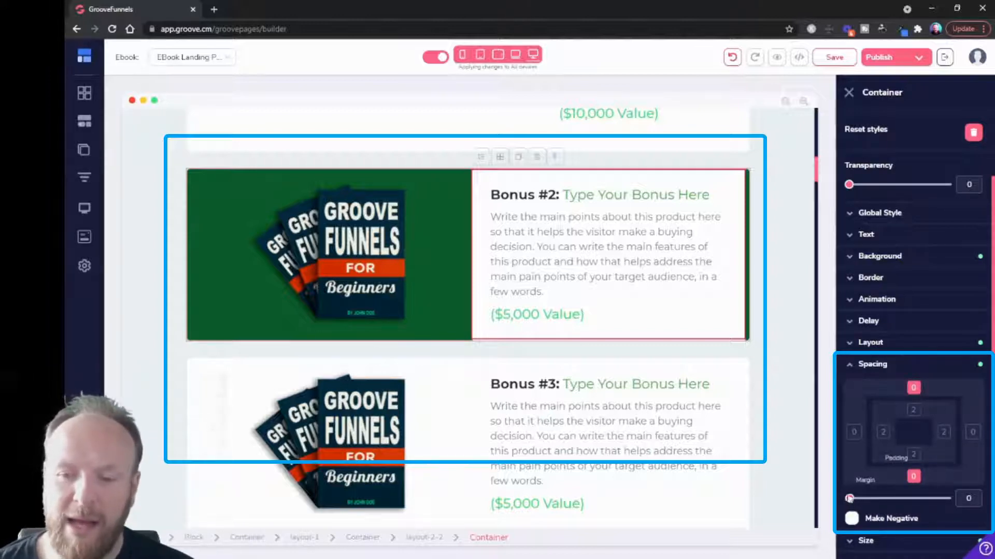
drag(850, 500, 907, 506)
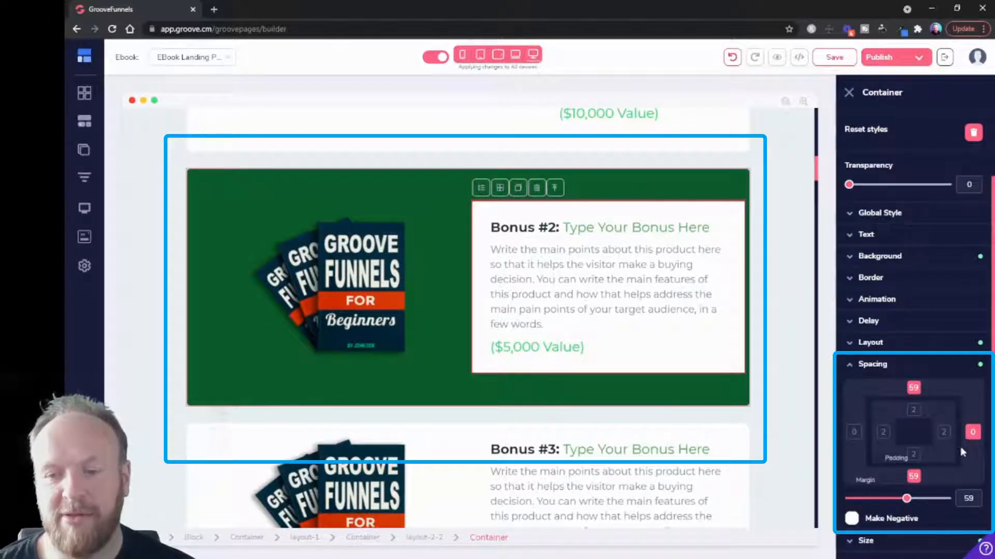
Step: Set the width of the Bonus #2 text container to auto
click(913, 388)
click(913, 476)
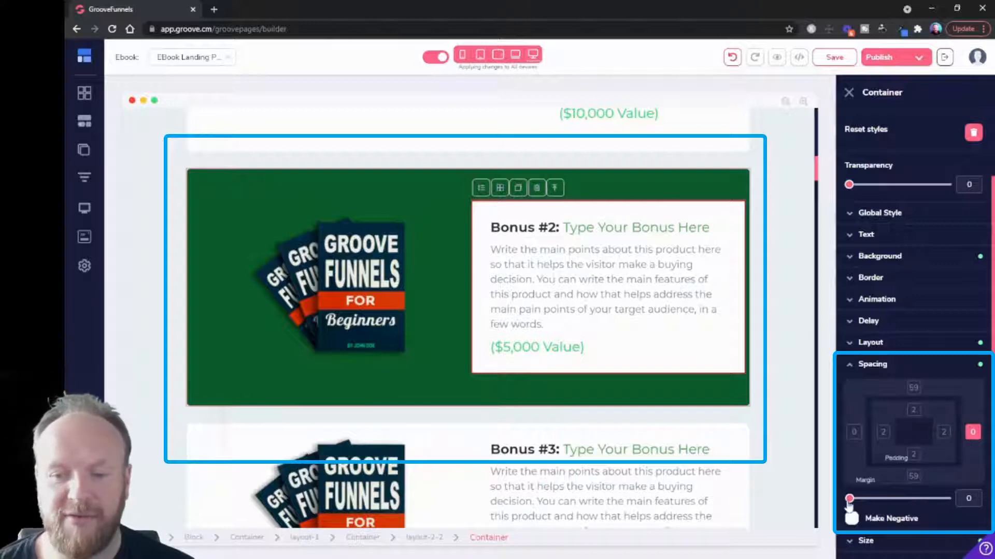
drag(848, 498, 816, 502)
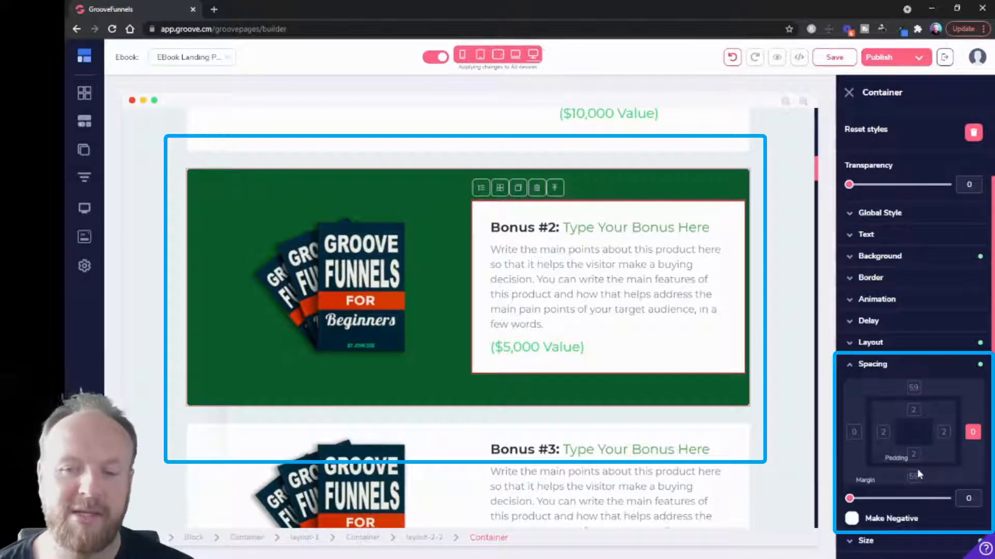
scroll(878, 498, down, 1)
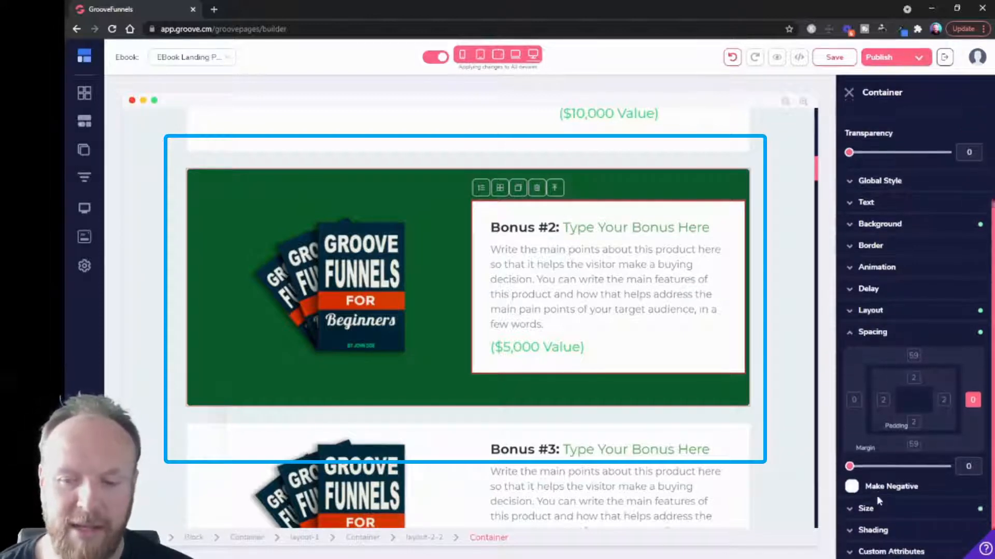
click(875, 506)
scroll(880, 467, down, 3)
click(911, 422)
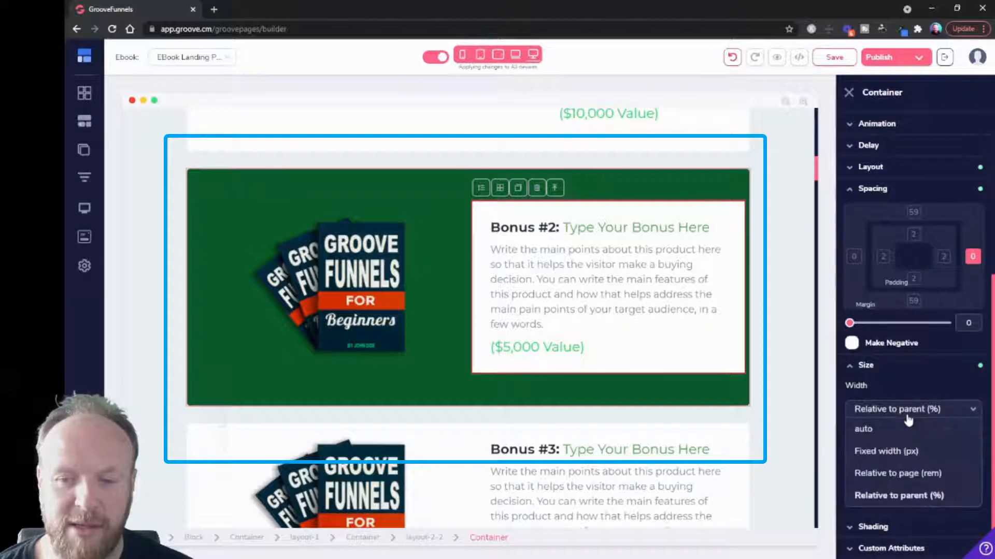
click(861, 429)
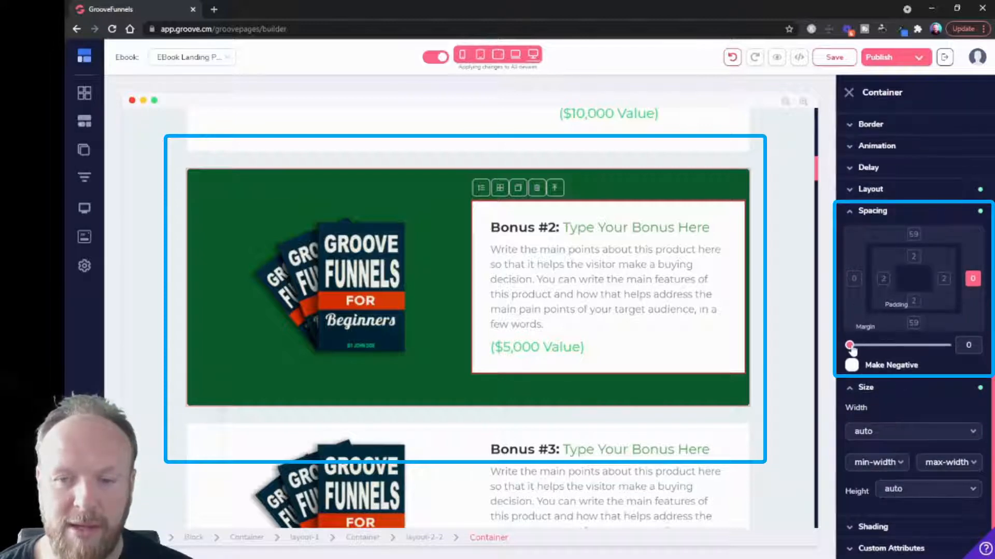
Step: Set the right margin of the Bonus #2 text container to 59
drag(851, 346, 901, 345)
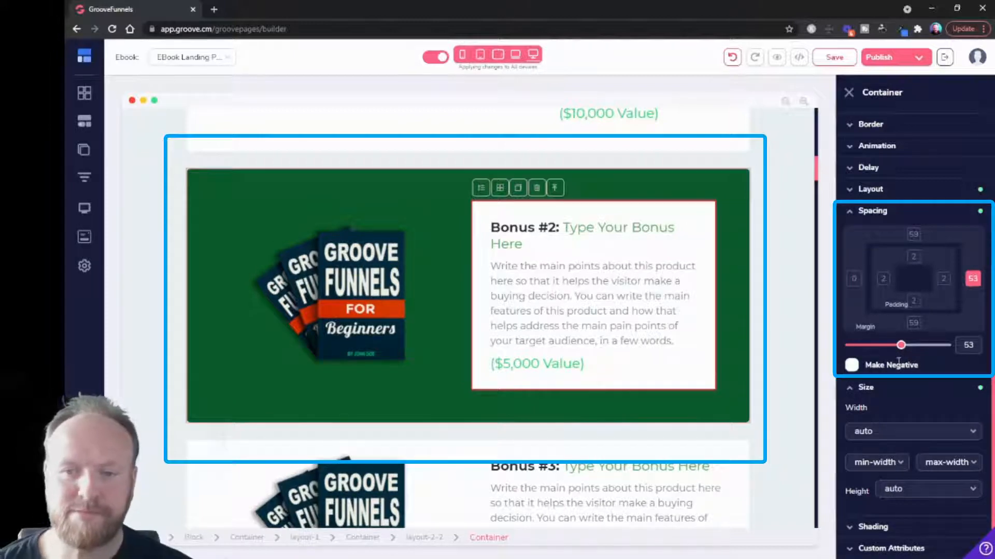
drag(901, 345, 907, 348)
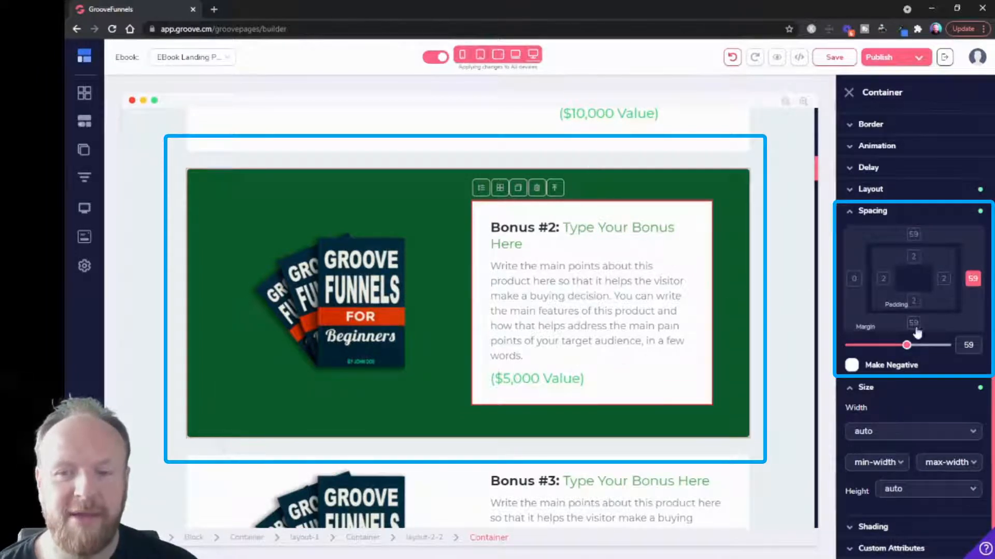
click(972, 278)
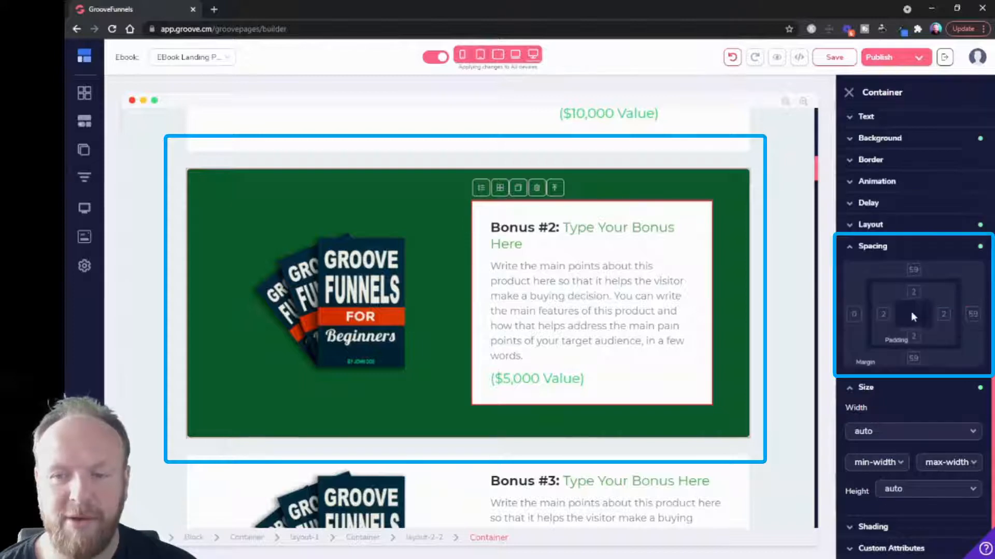
Step: Set the padding on all four sides of the Bonus #2 text container to 14
click(884, 314)
click(943, 297)
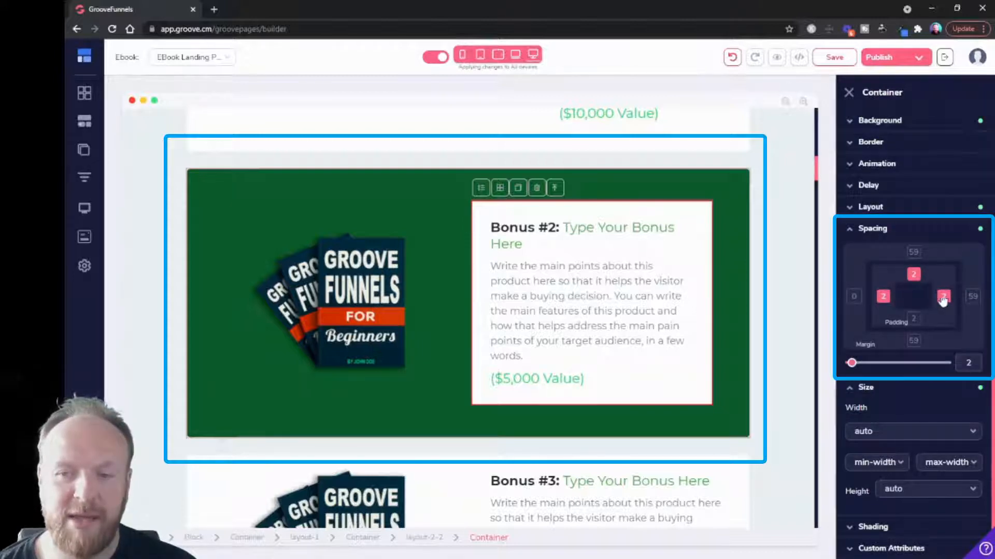
click(911, 325)
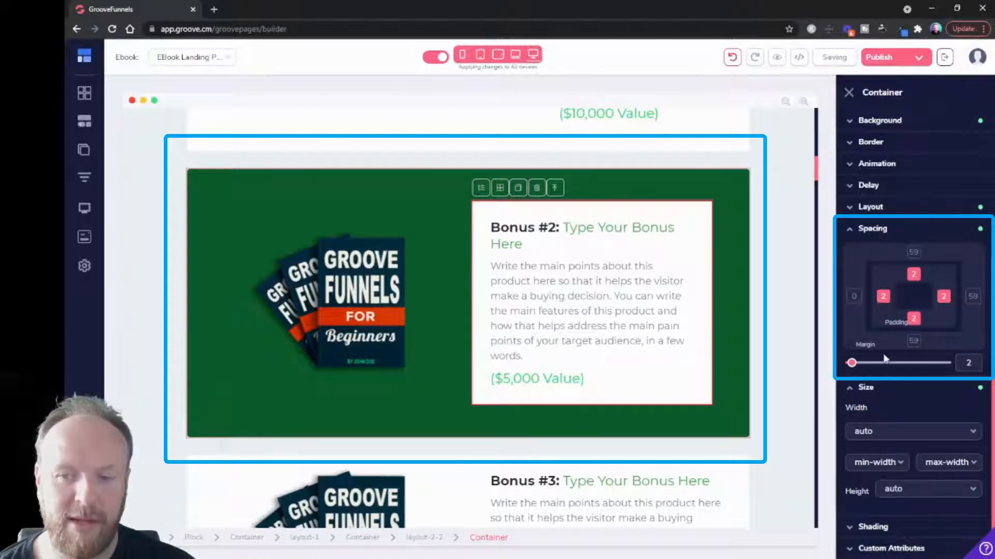
drag(852, 363, 849, 363)
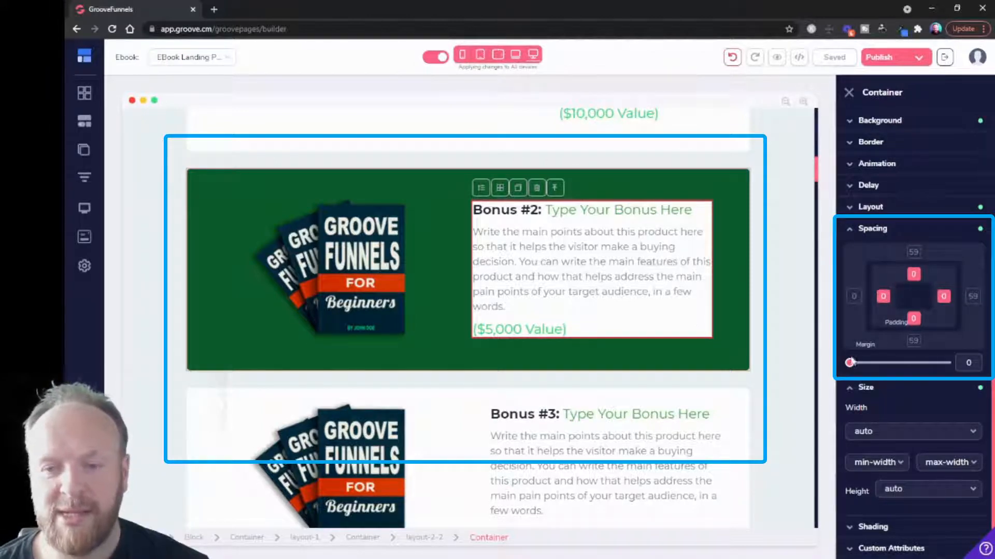
mouse_move(849, 364)
mouse_down()
mouse_move(882, 371)
mouse_move(864, 372)
mouse_up()
Step: Raise only the top and bottom padding of the Bonus #2 text container to 46
click(885, 302)
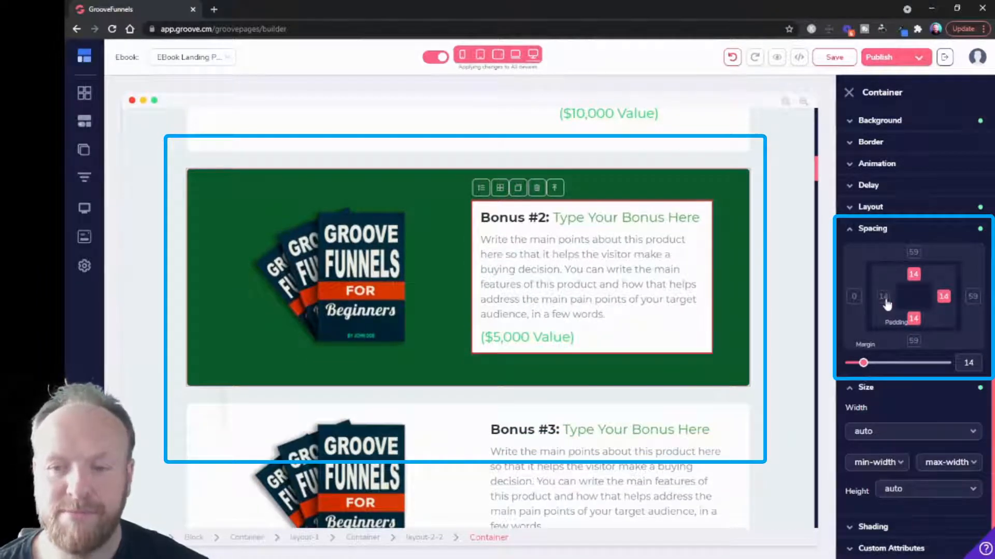
click(944, 302)
drag(863, 364, 895, 372)
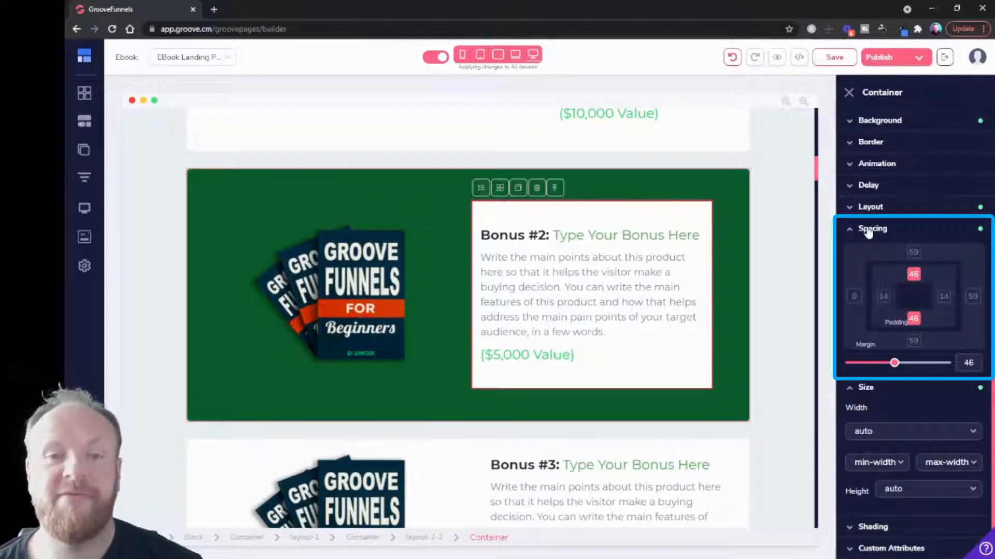
Step: Show the Bonus #2 text container in mobile view and restrict style changes to the mobile device
click(462, 56)
scroll(539, 337, down, 10)
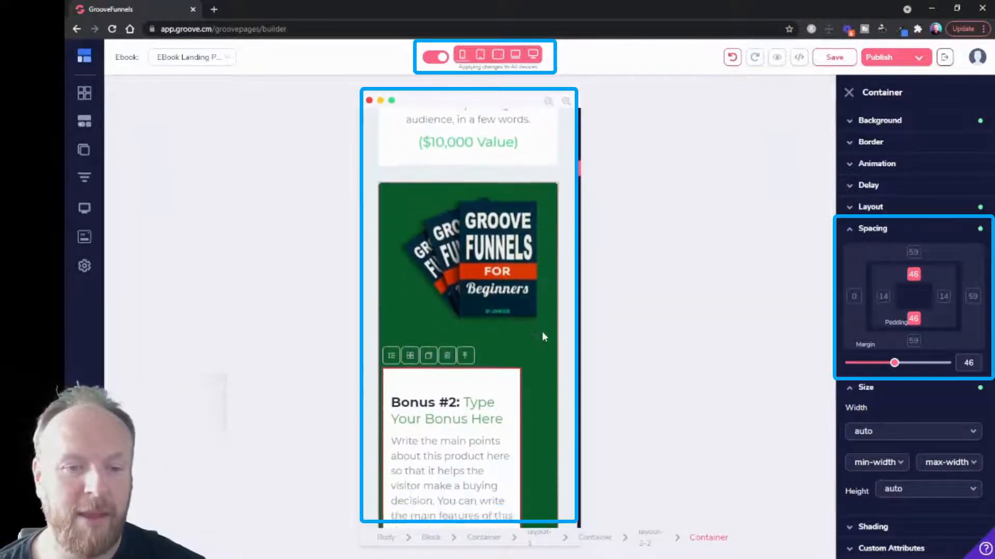
scroll(540, 330, down, 2)
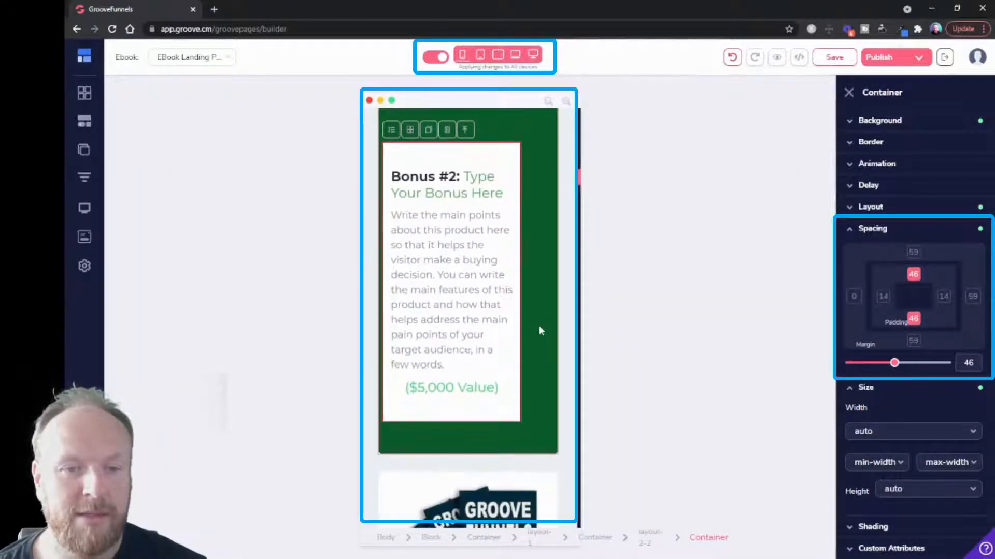
click(882, 296)
click(943, 296)
click(912, 318)
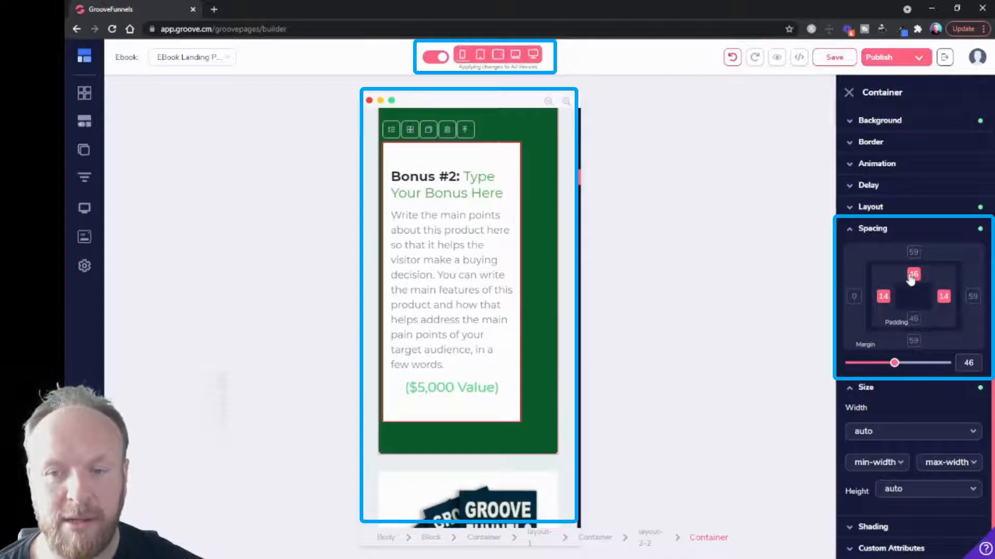
click(913, 274)
click(436, 57)
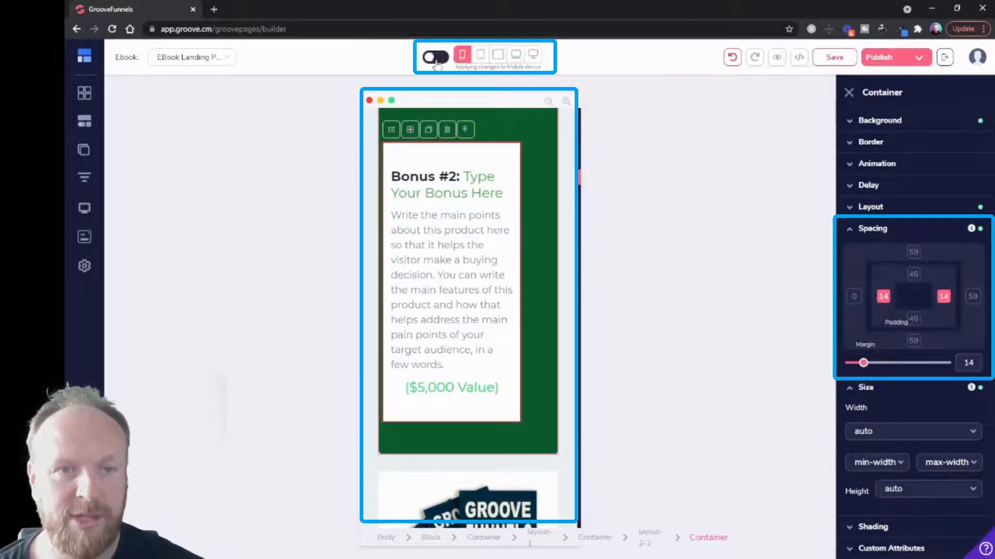
Step: Set the Bonus #2 text container's mobile padding to 34 on both sides and 44 at top and bottom
click(883, 432)
click(944, 432)
click(913, 410)
click(913, 454)
Step: Set the left and right margins of the Bonus #2 text container to 25 for mobile
drag(891, 498, 848, 498)
click(973, 432)
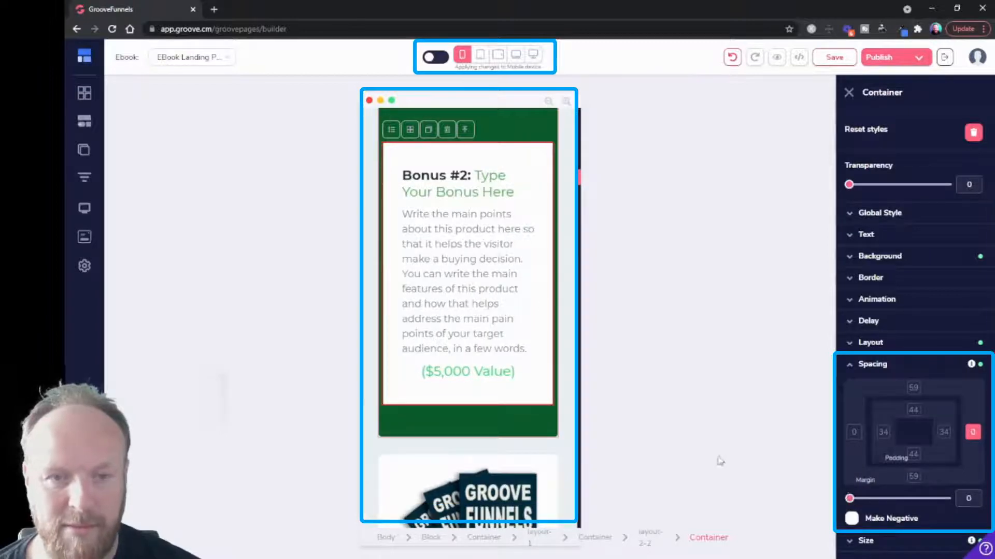
click(853, 432)
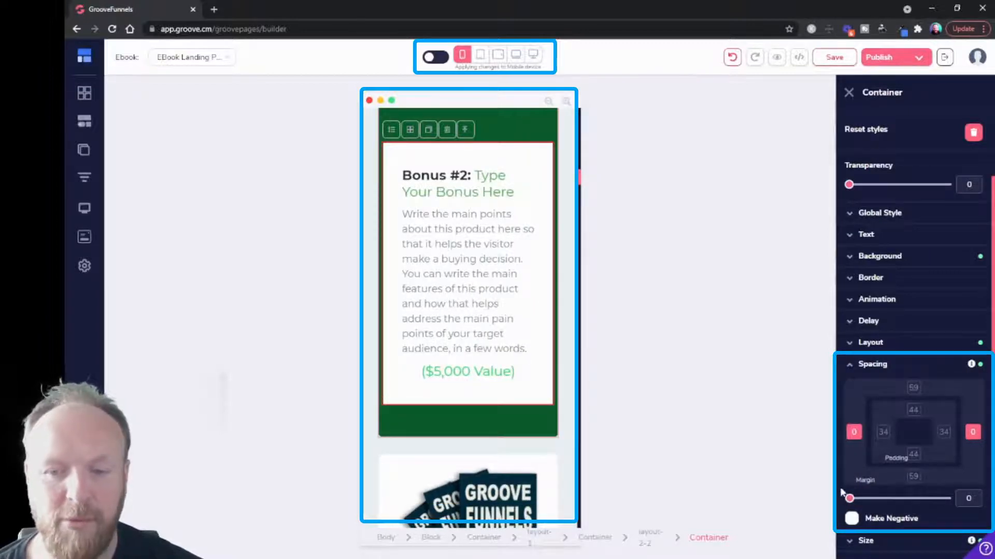
drag(849, 499, 874, 499)
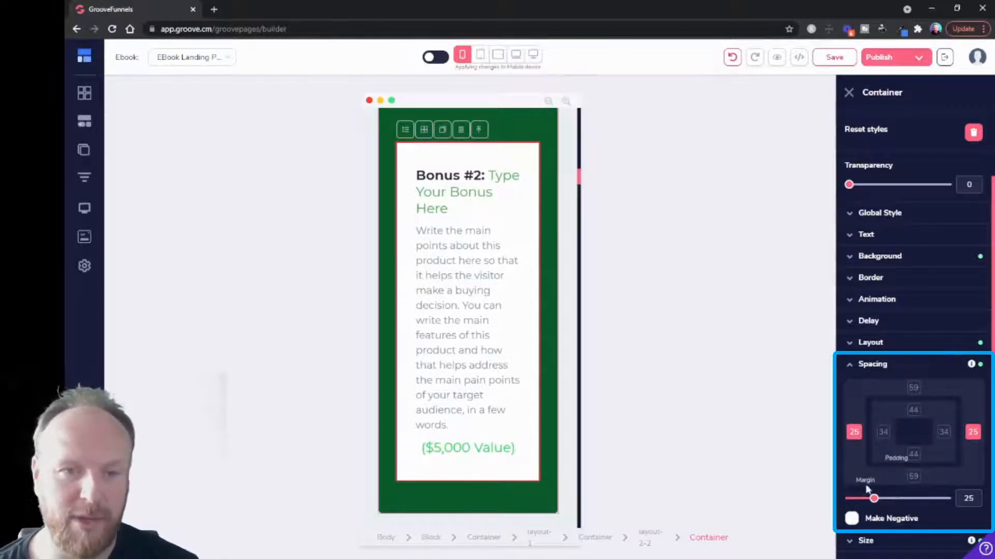
Step: Return to the desktop view of the Bonus #2 row and apply style changes to all devices again
click(533, 54)
click(435, 57)
scroll(463, 274, up, 5)
scroll(464, 275, up, 5)
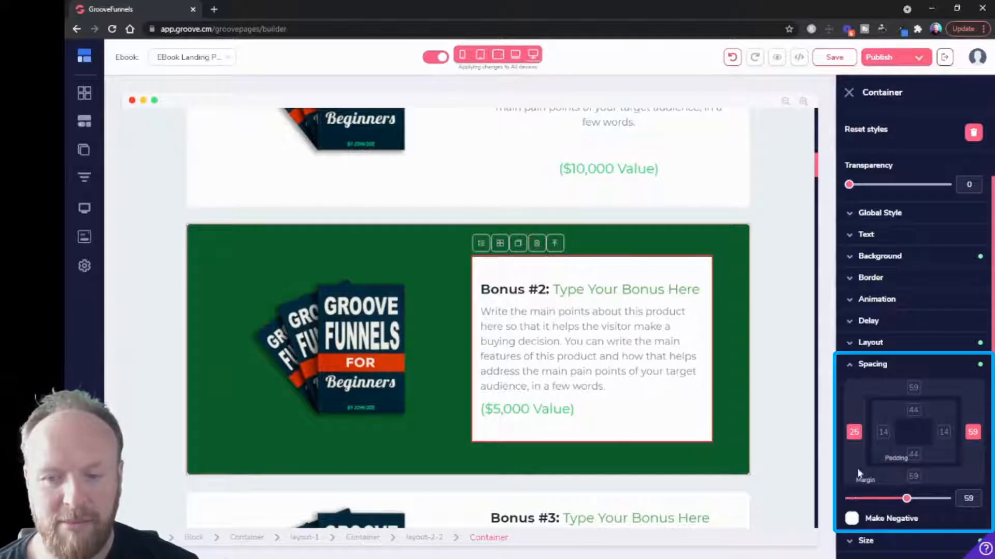
Step: Make the Bonus #2 text container's left and right margins -59, and switch both back to positive 59
click(851, 519)
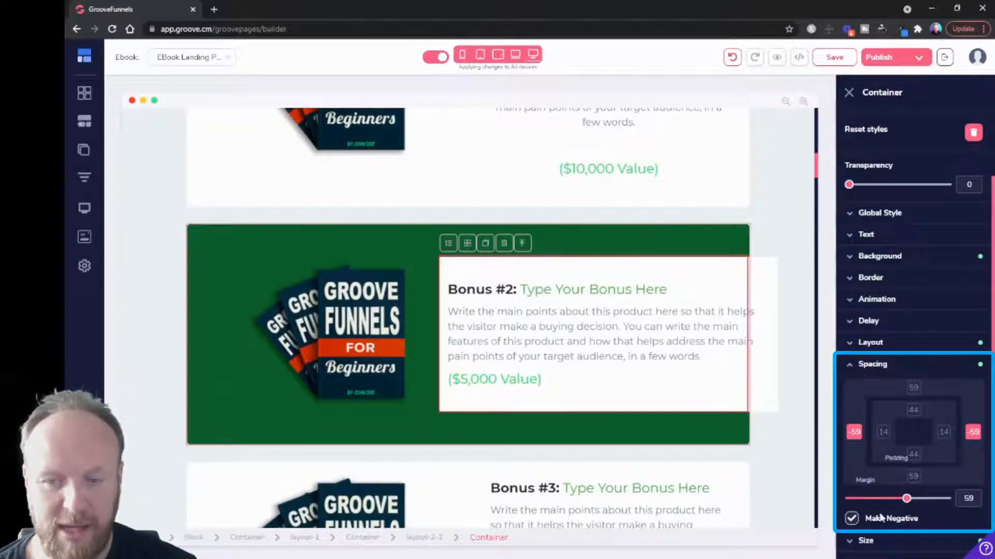
click(851, 518)
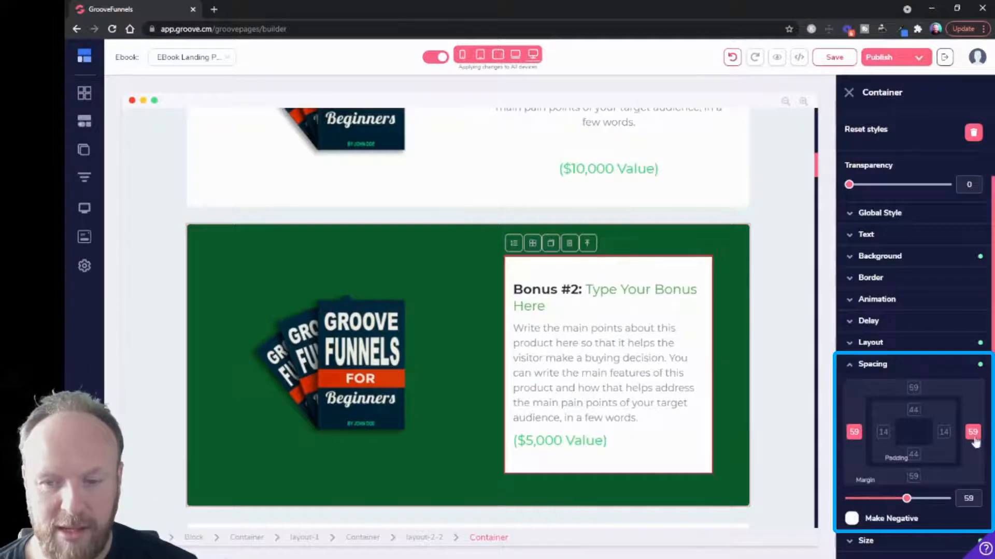
scroll(483, 342, up, 1)
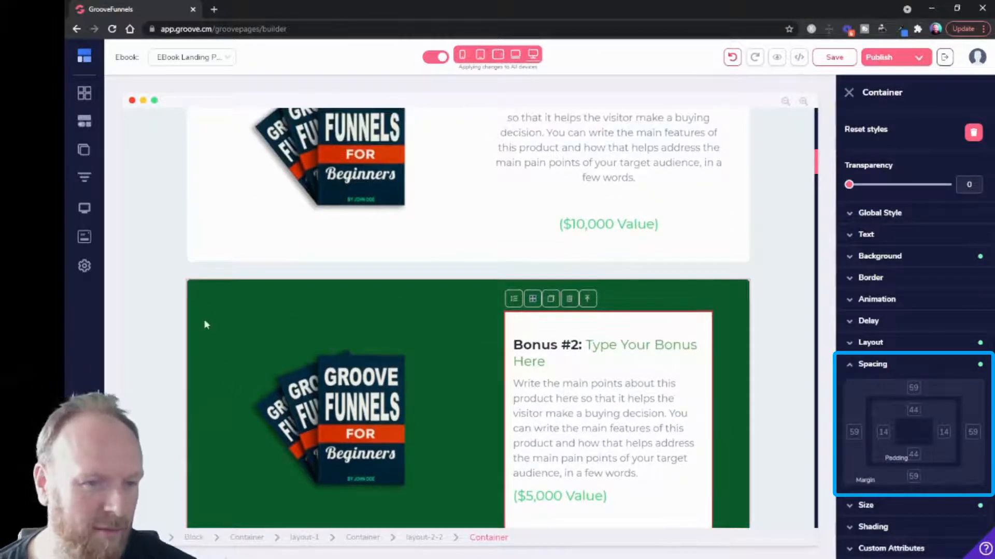
Step: Try to give the entire Bonus #2 row a negative top margin, and turn the negative option off again
click(192, 288)
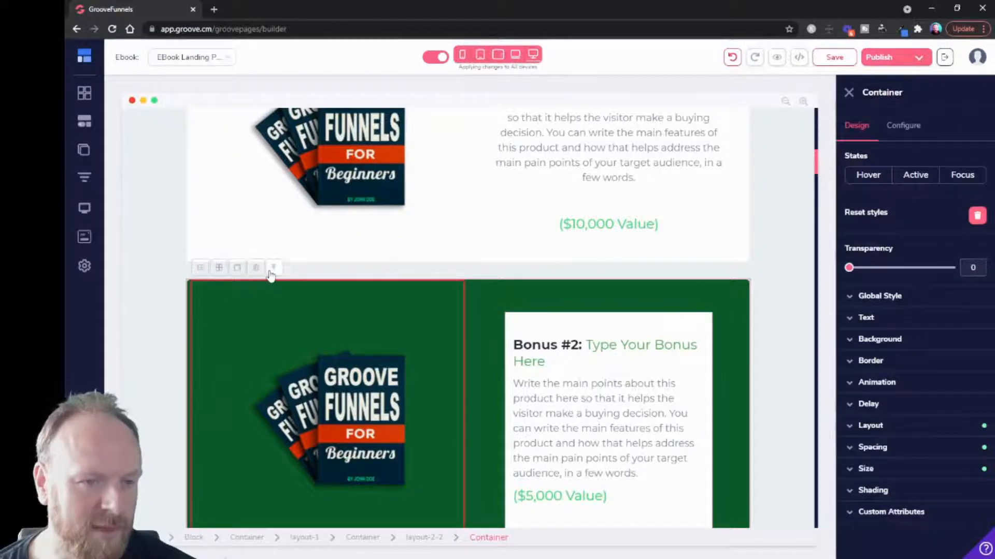
click(194, 294)
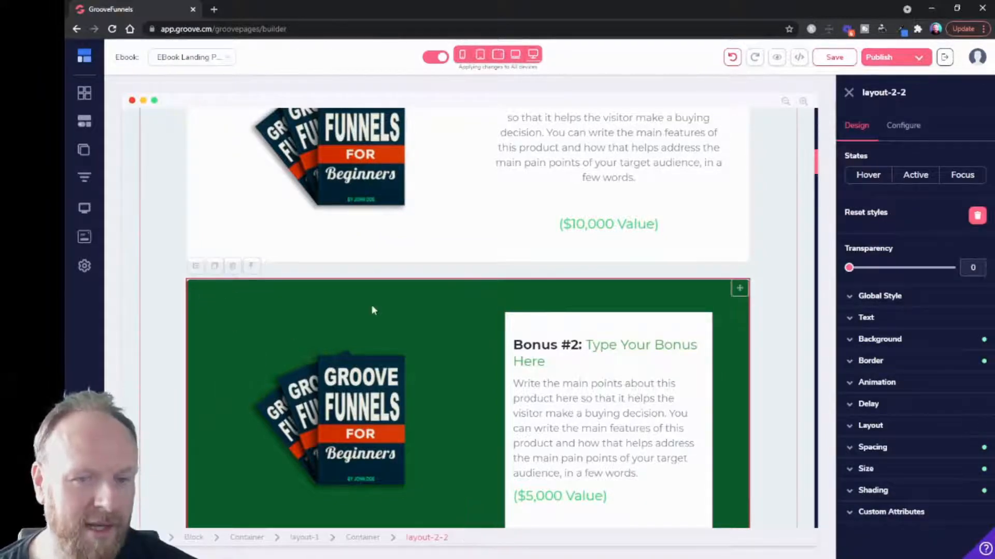
click(888, 449)
scroll(889, 451, down, 3)
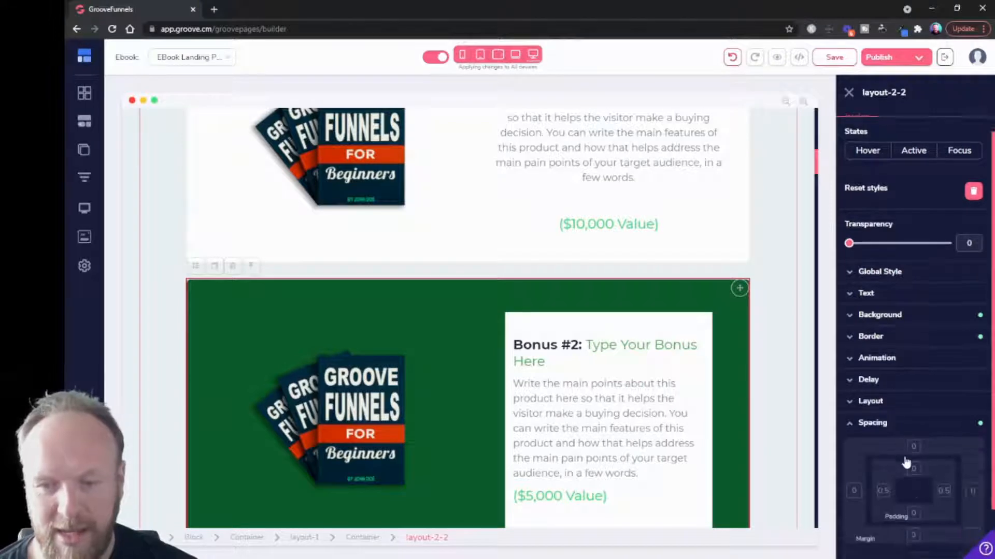
click(913, 388)
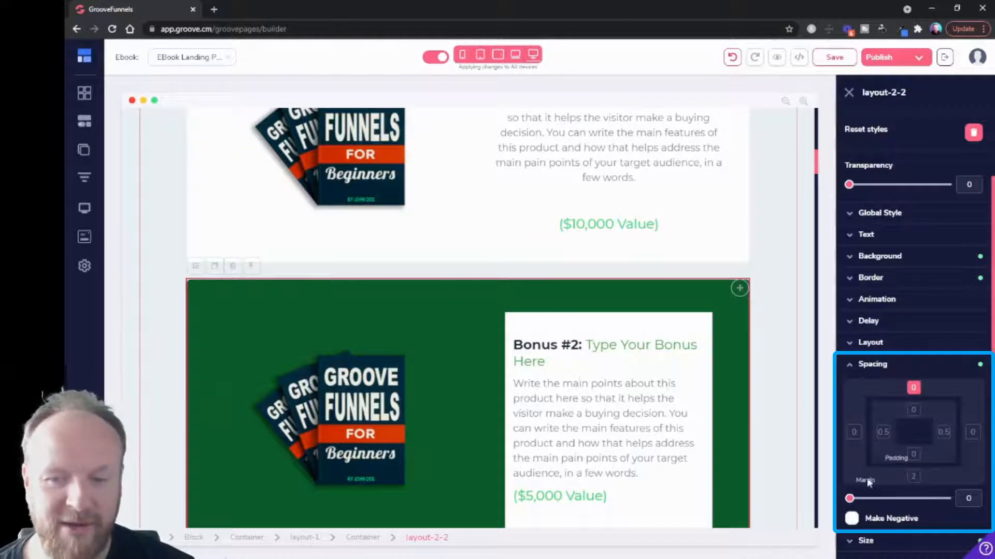
click(852, 519)
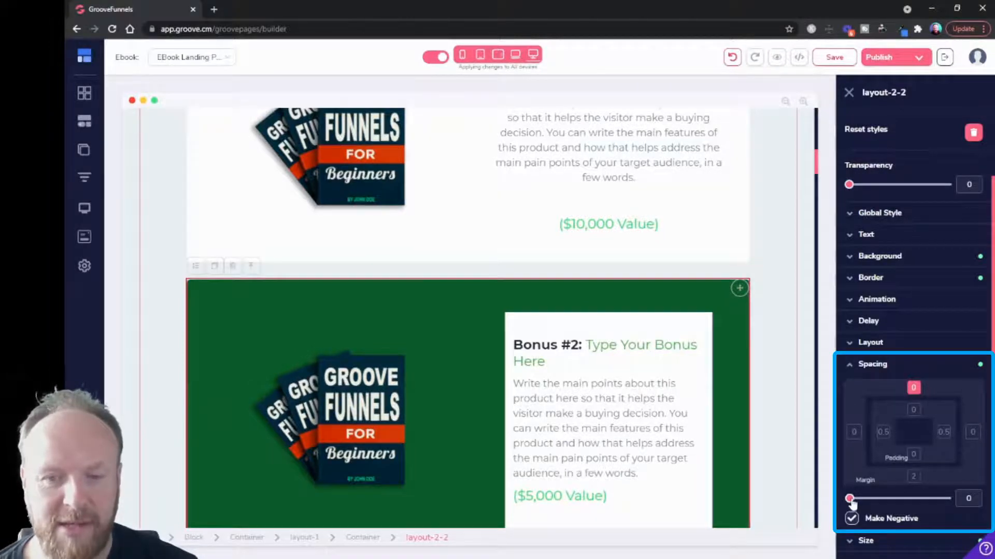
mouse_move(852, 500)
mouse_down()
mouse_move(931, 499)
mouse_move(840, 499)
mouse_up()
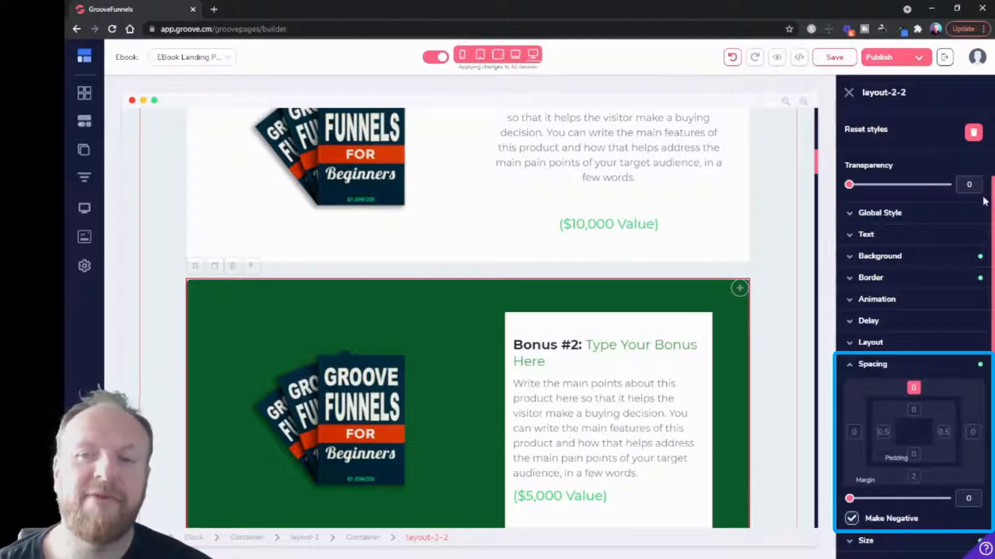
click(851, 520)
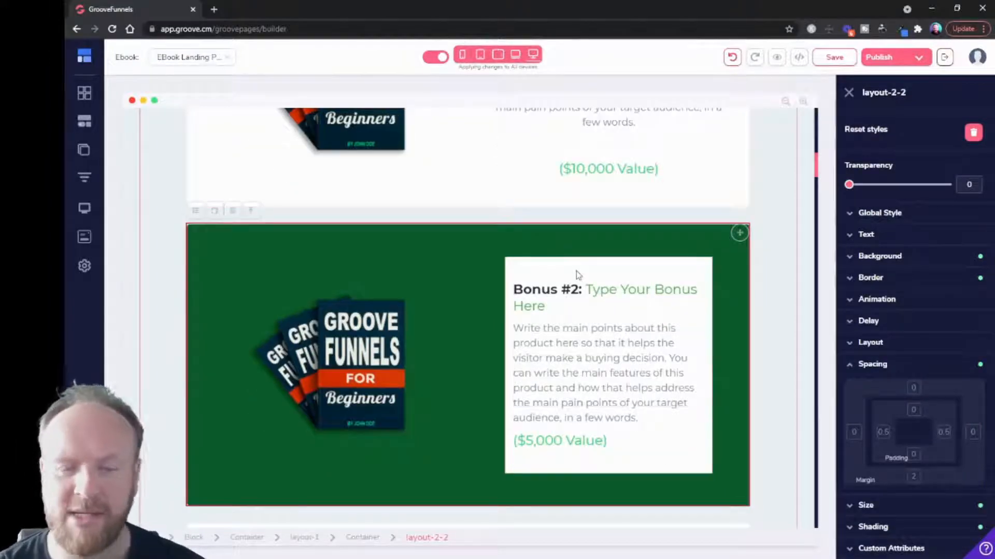
Step: Open the floating spacing editor of the Bonus #2 text container, compare it with the container's Spacing settings, and close both
click(521, 266)
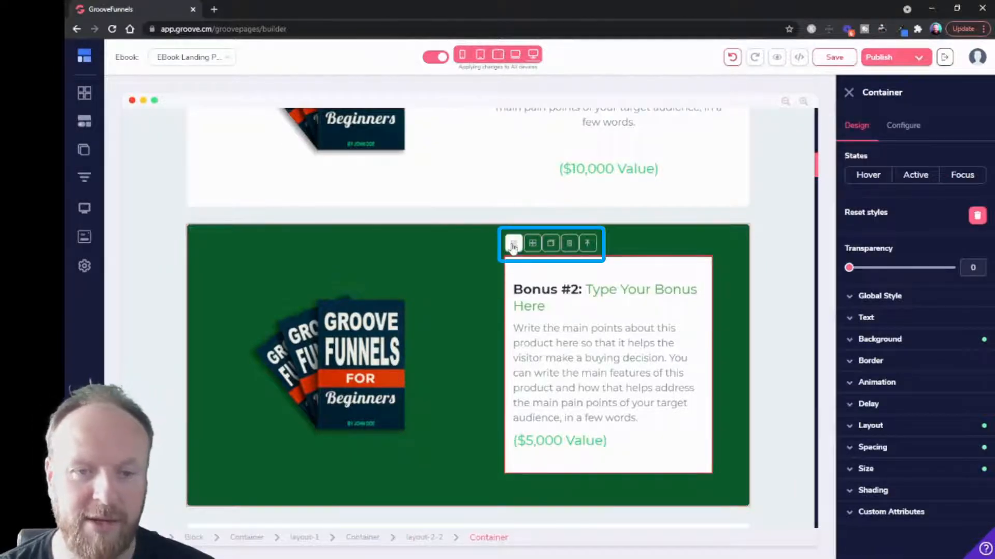
click(513, 245)
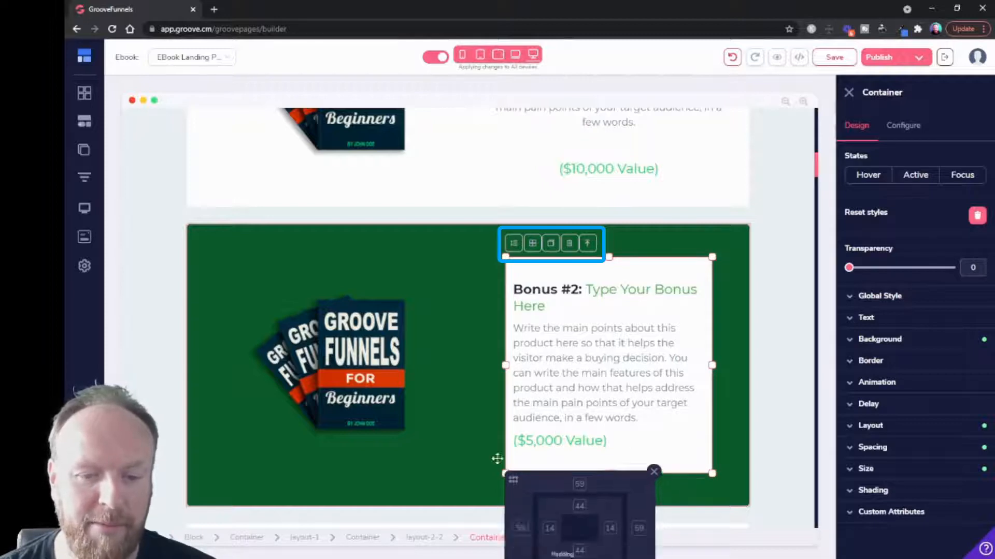
drag(501, 470, 331, 179)
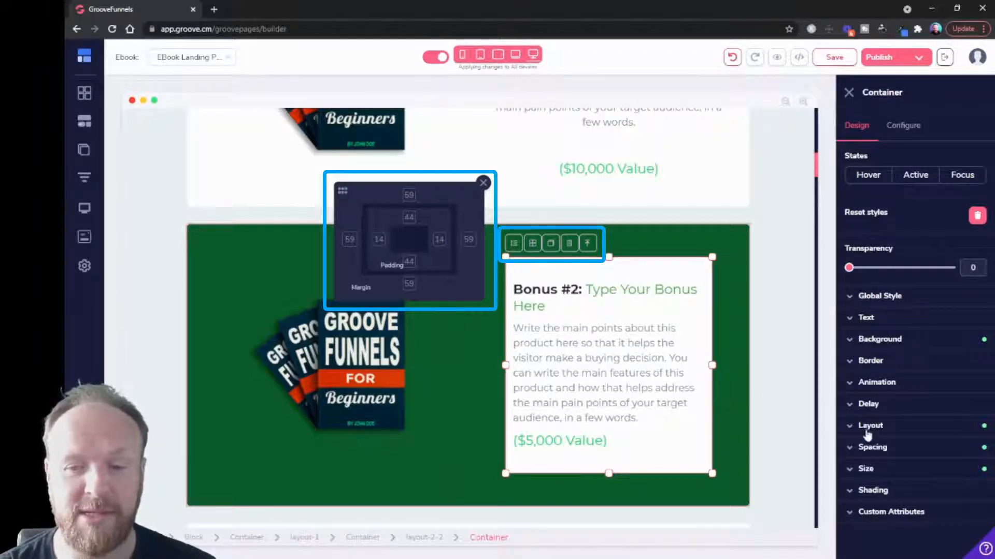
click(894, 449)
scroll(906, 455, down, 2)
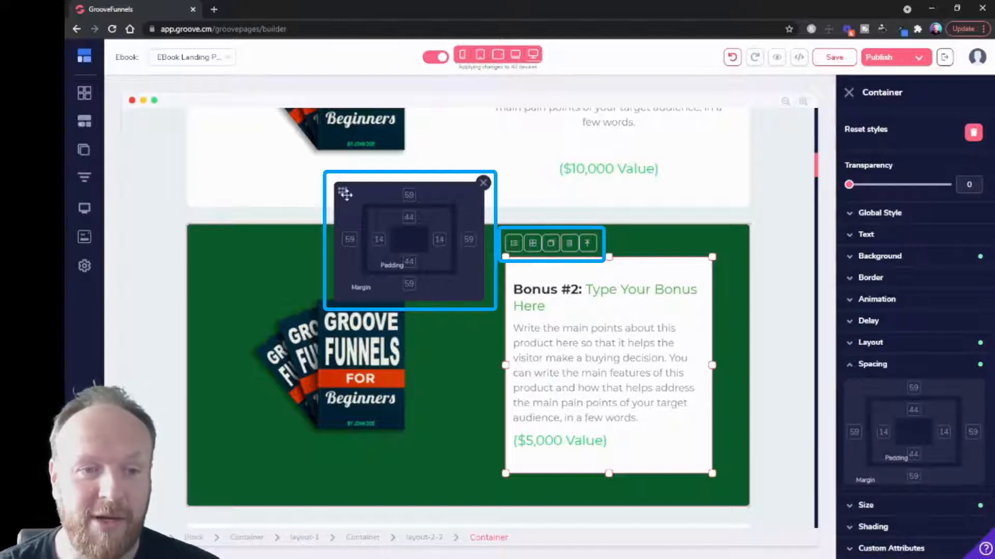
drag(342, 190, 336, 266)
click(481, 267)
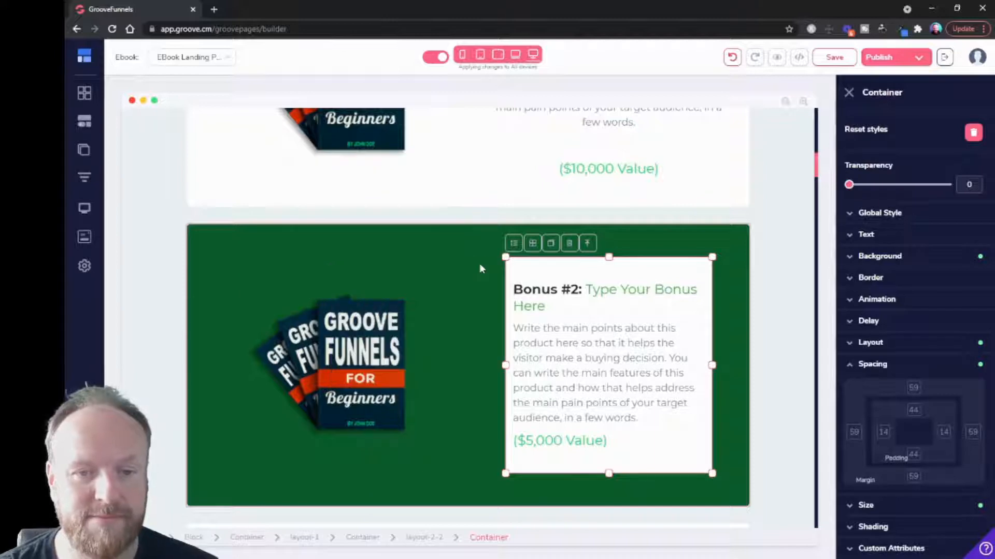
click(879, 364)
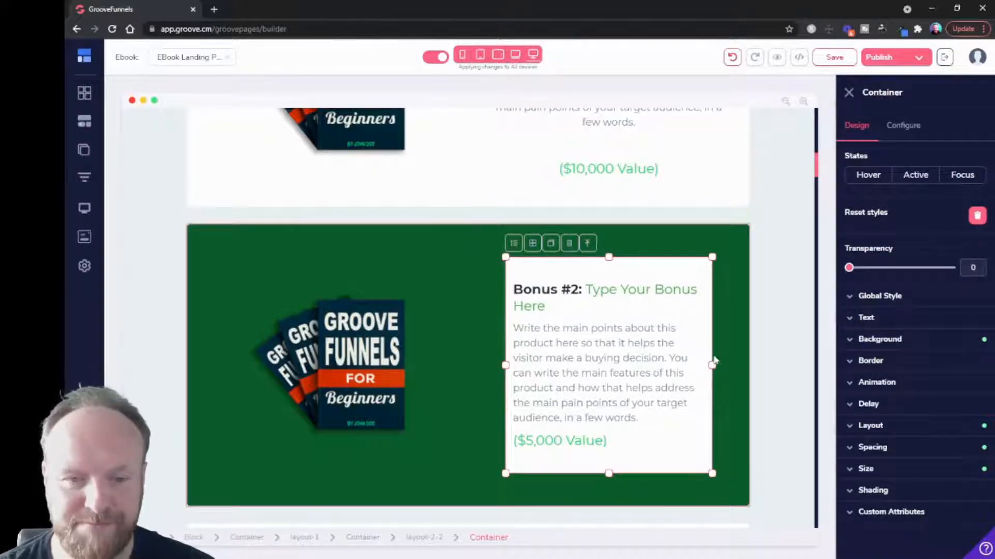
Step: Examine the width and height settings of the Bonus #2 text container, and those of the Bonus #3 text container
click(877, 470)
scroll(892, 477, down, 2)
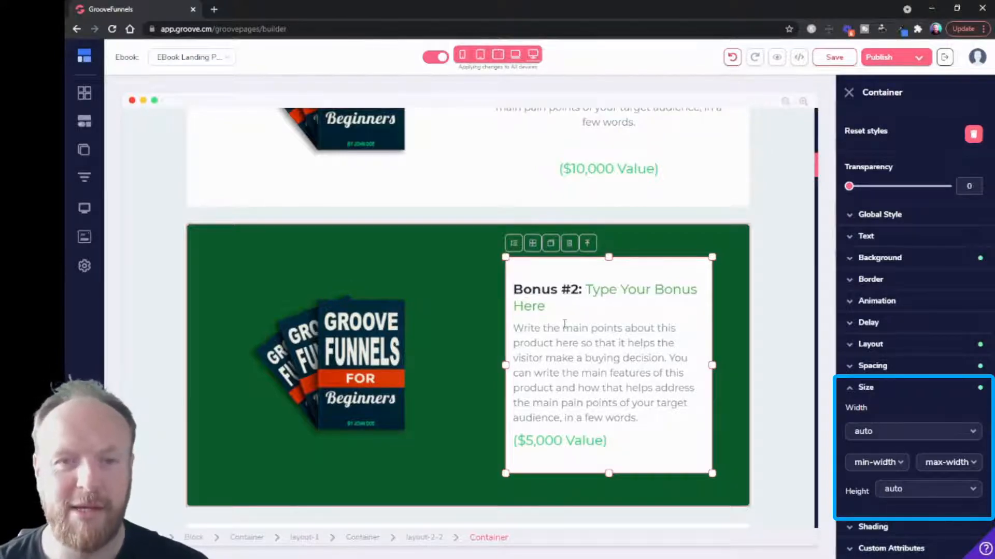
scroll(564, 324, down, 5)
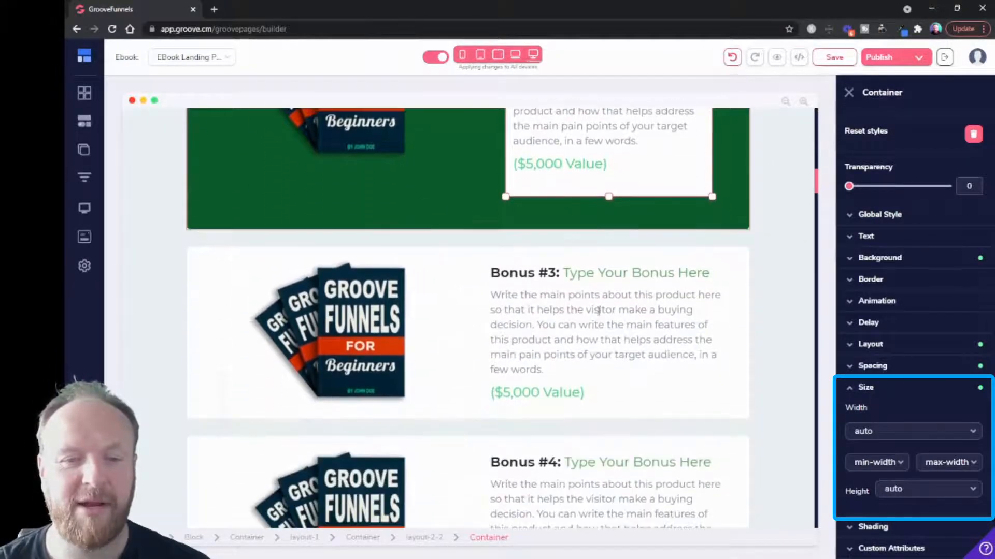
click(523, 295)
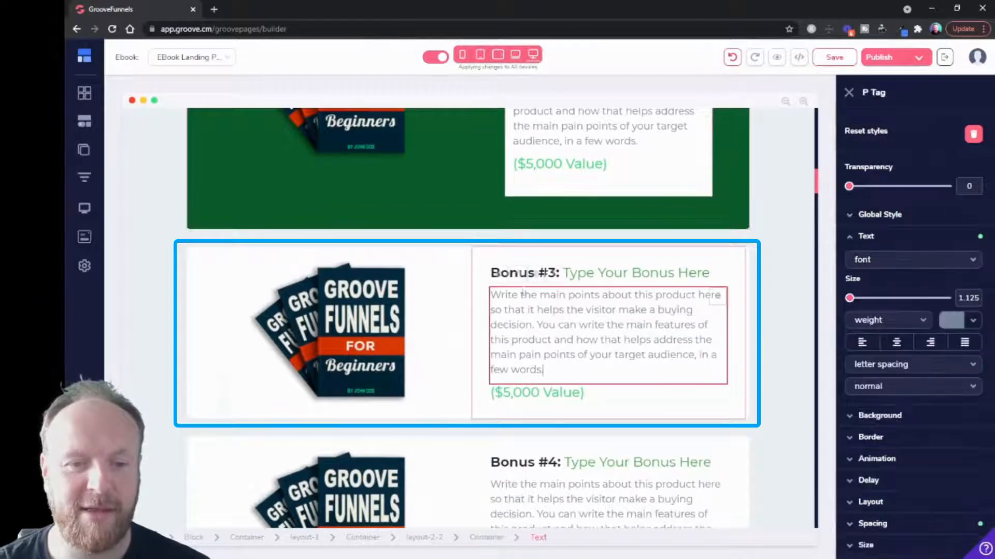
click(552, 262)
click(866, 471)
scroll(930, 480, down, 3)
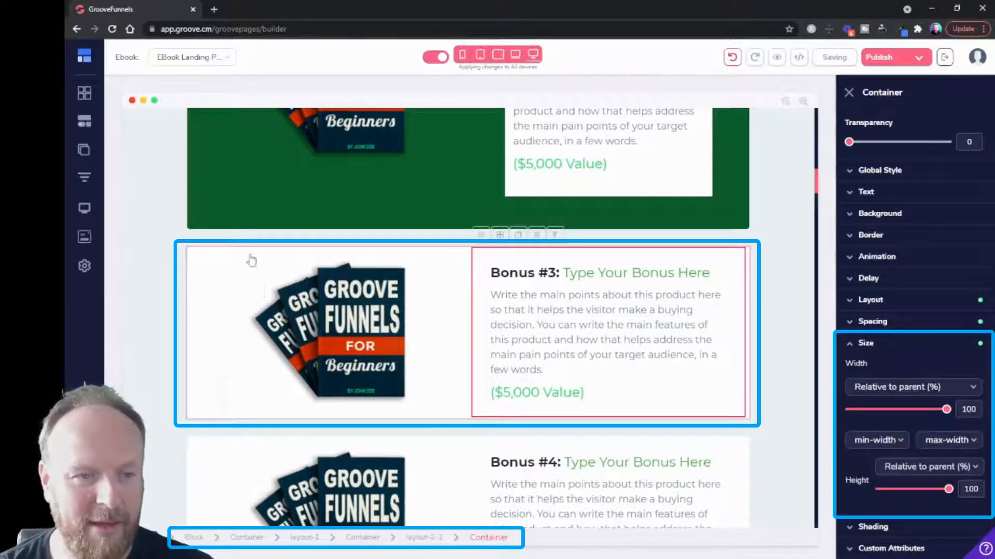
Step: Reduce the Bonus #3 text container's width to 50% of its parent, and restore it to 100%
click(202, 258)
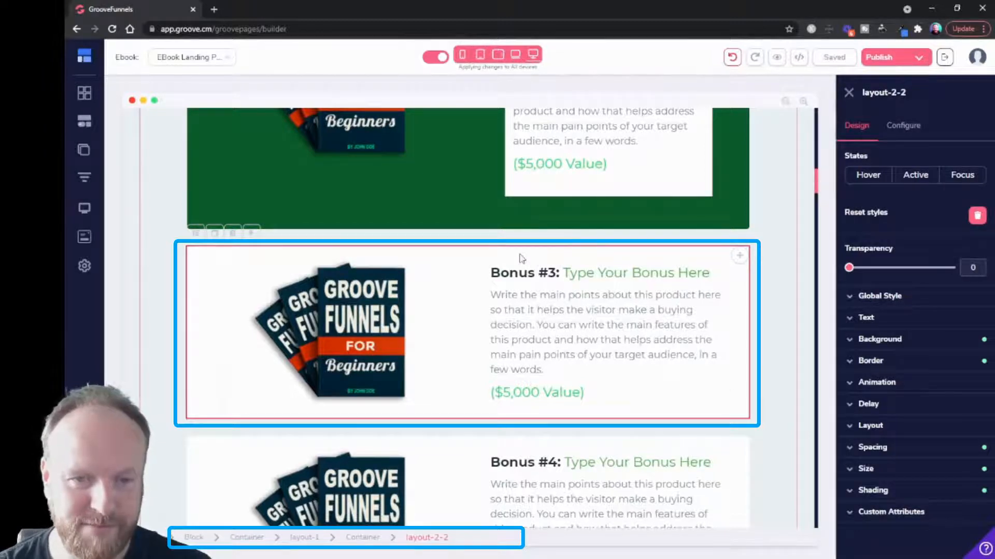
click(477, 256)
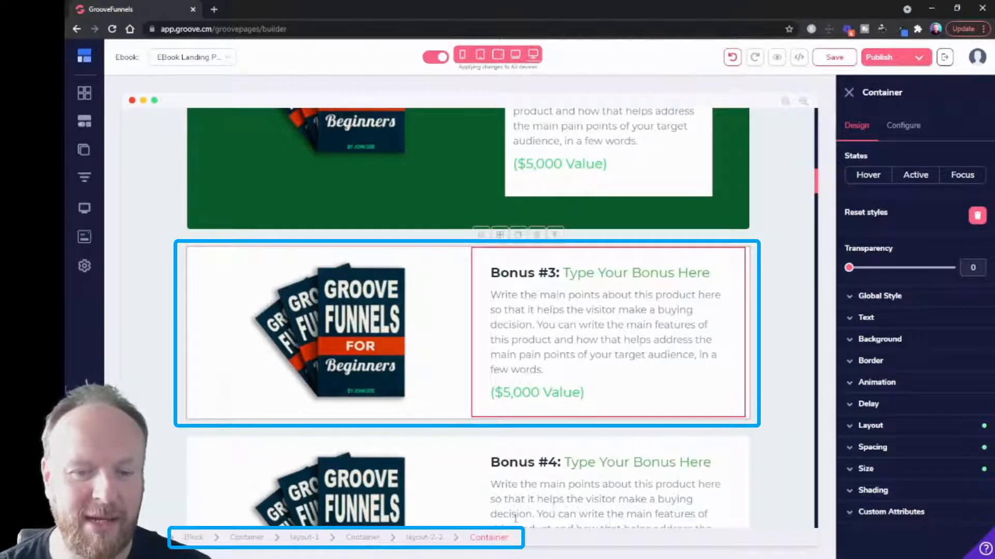
click(906, 468)
scroll(928, 472, down, 2)
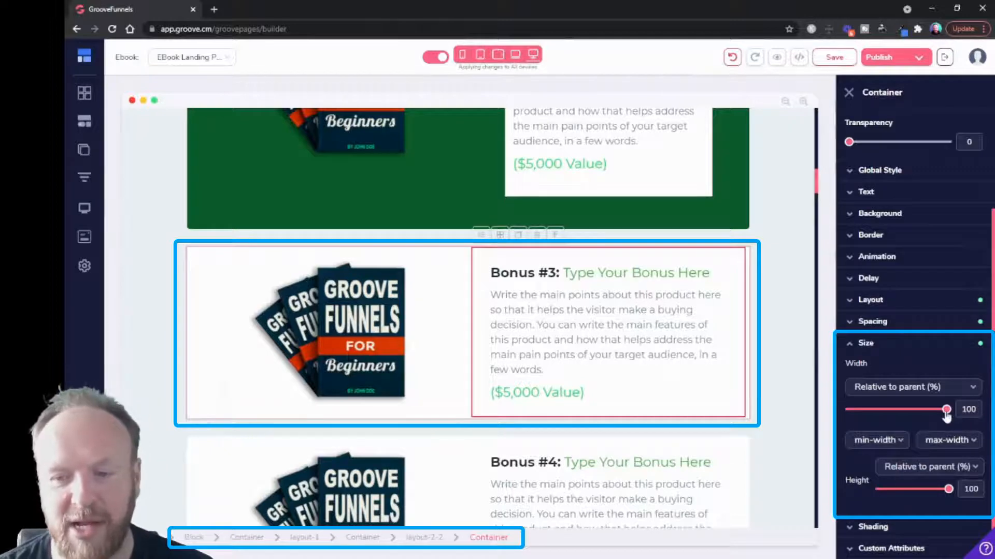
drag(946, 410, 900, 416)
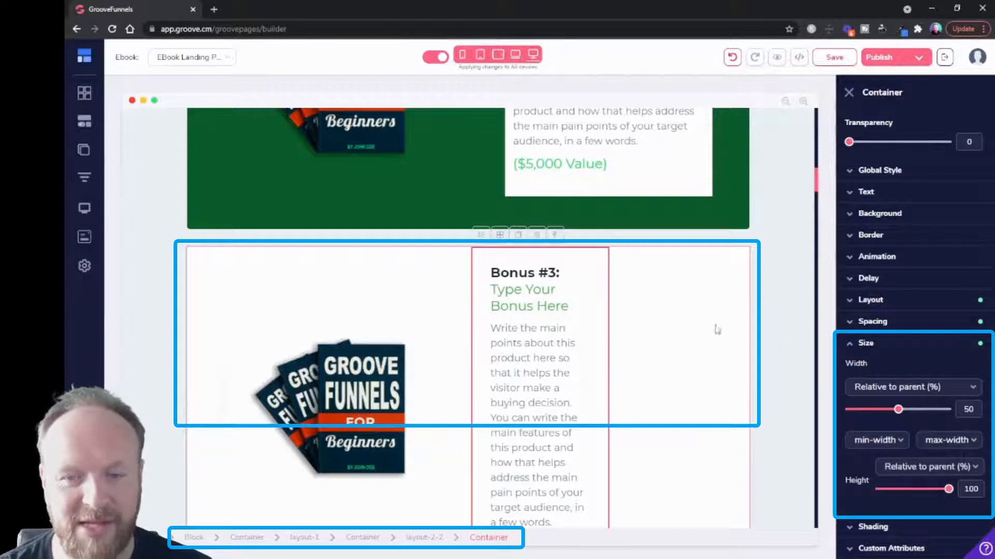
drag(898, 410, 950, 410)
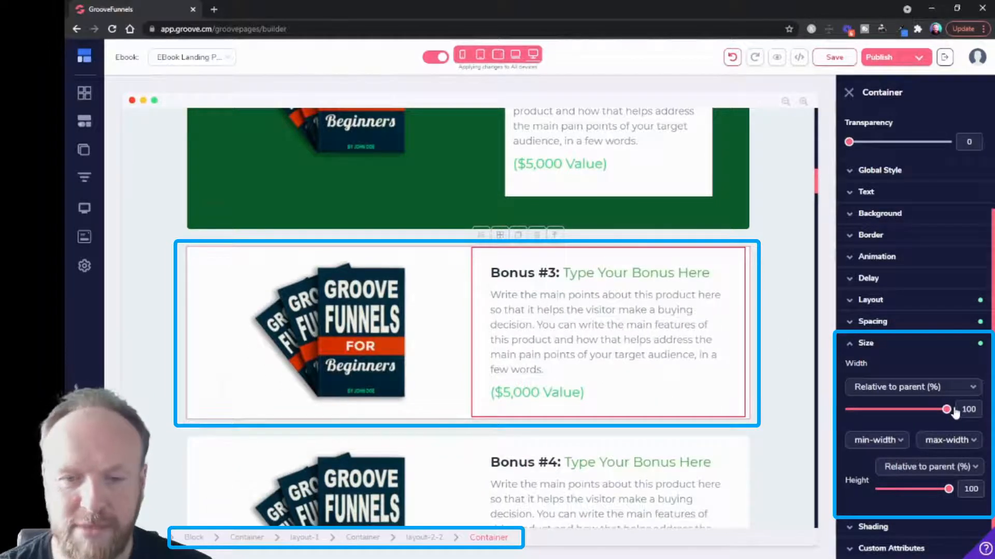
Step: Switch the Bonus #3 text container's width to auto, and return it to Relative to parent (%) at 100
click(903, 396)
click(894, 405)
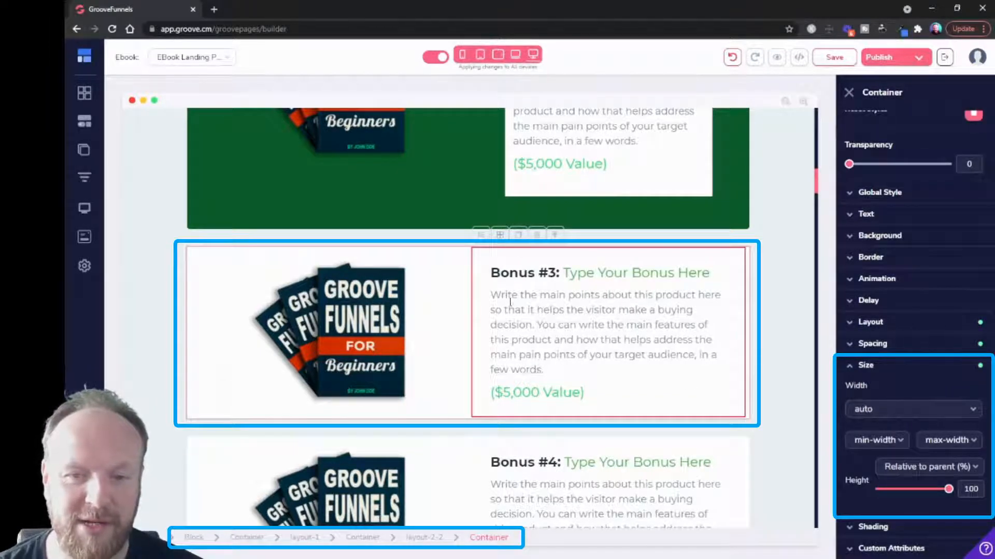
click(881, 411)
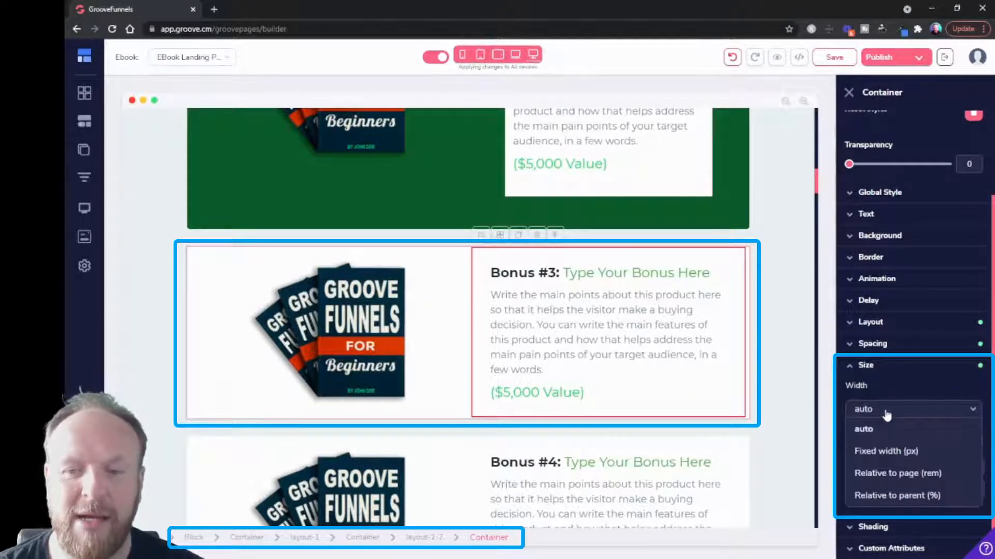
click(896, 495)
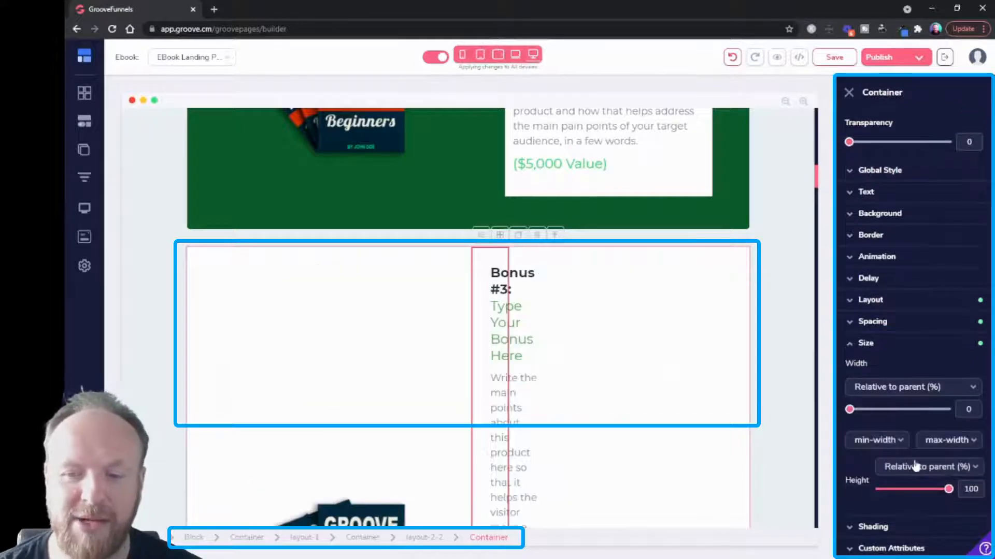
click(946, 410)
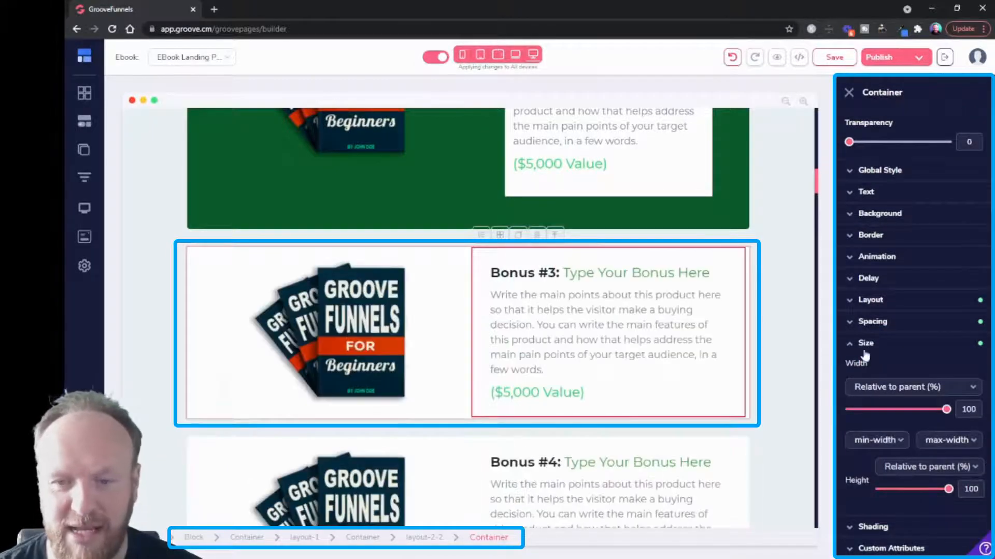
Step: Set the Bonus #3 text container's right margin to 55 and switch its width to auto
click(872, 321)
scroll(863, 373, down, 2)
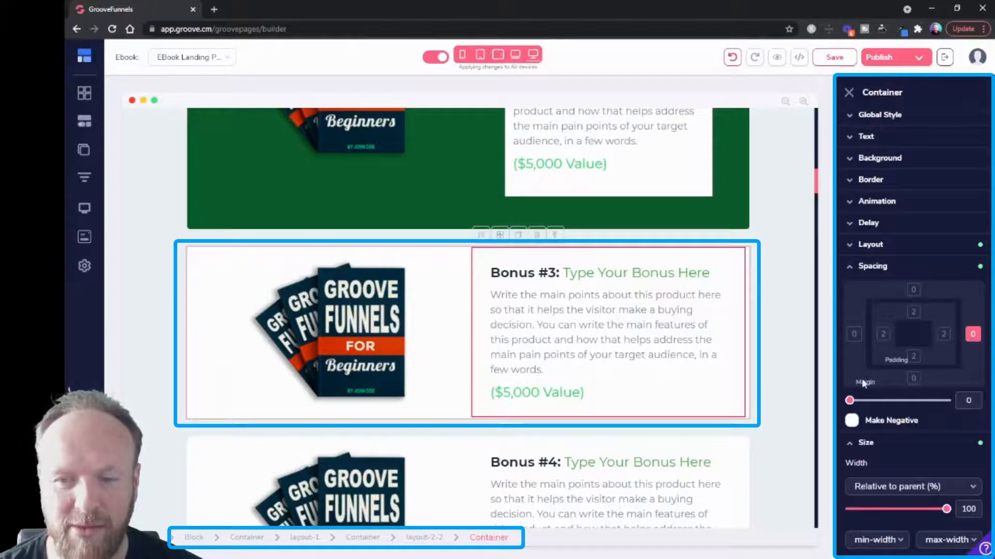
drag(849, 401, 904, 413)
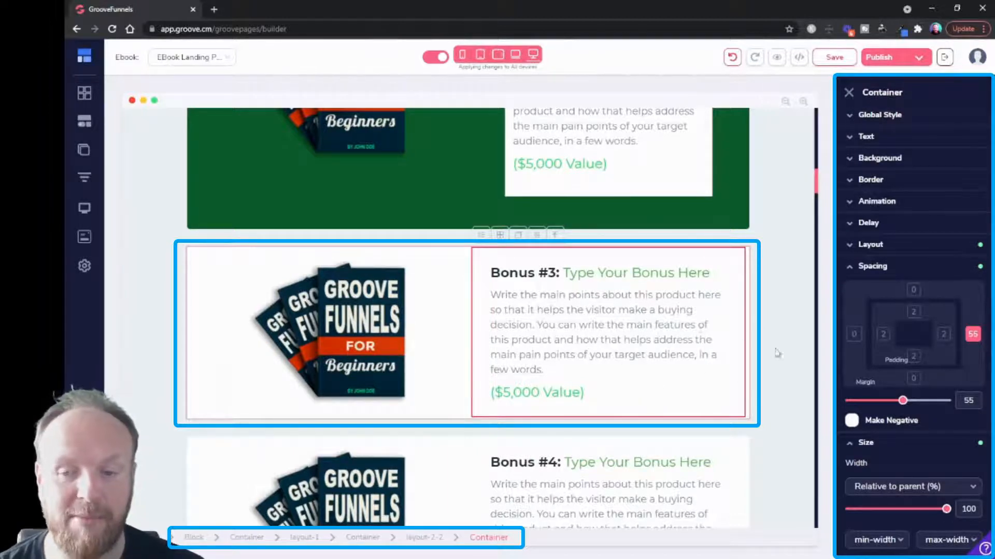
click(934, 492)
click(902, 502)
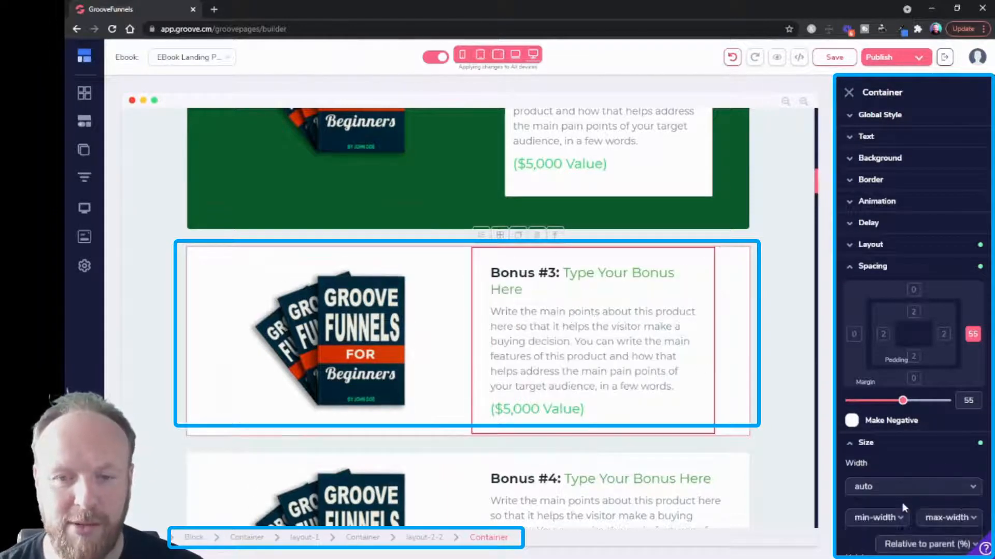
Step: Reset the Bonus #3 text container's right margin to 0 and set its width to Relative to parent (%) at 100
drag(903, 402, 742, 396)
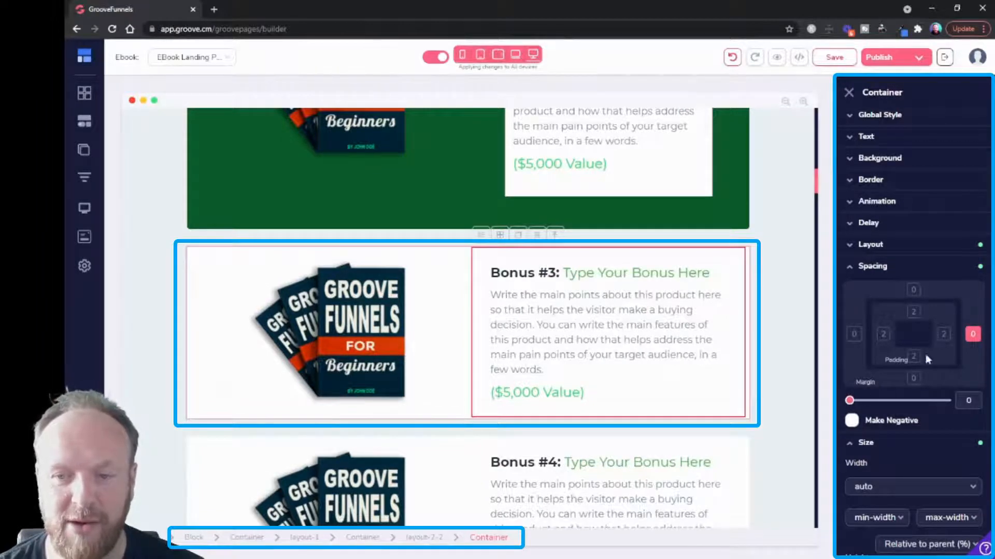
click(971, 336)
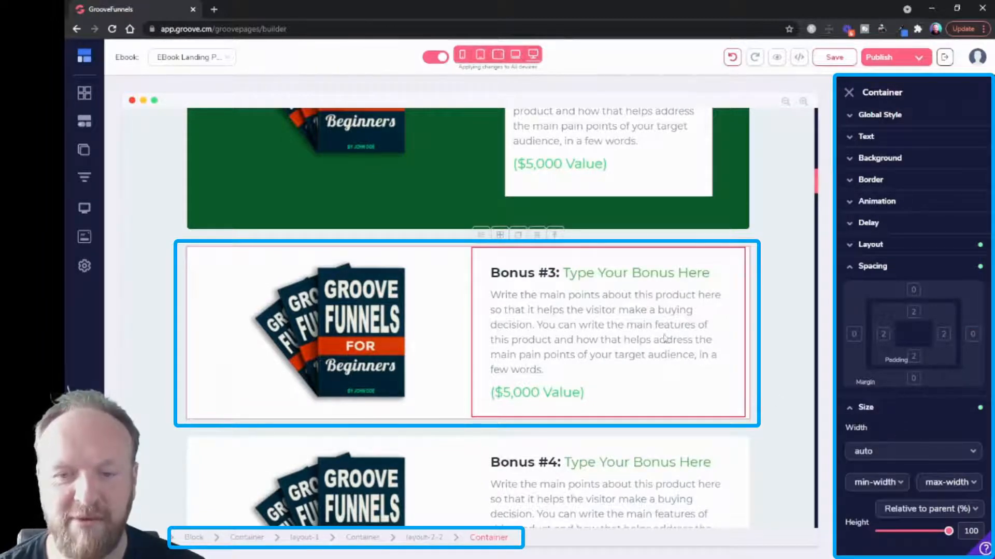
click(866, 452)
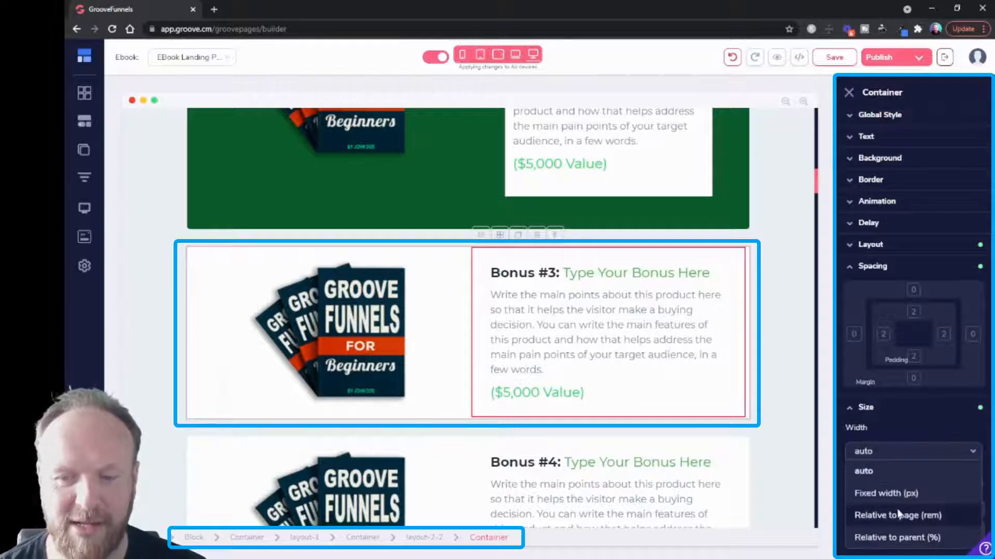
click(903, 537)
drag(854, 473, 946, 474)
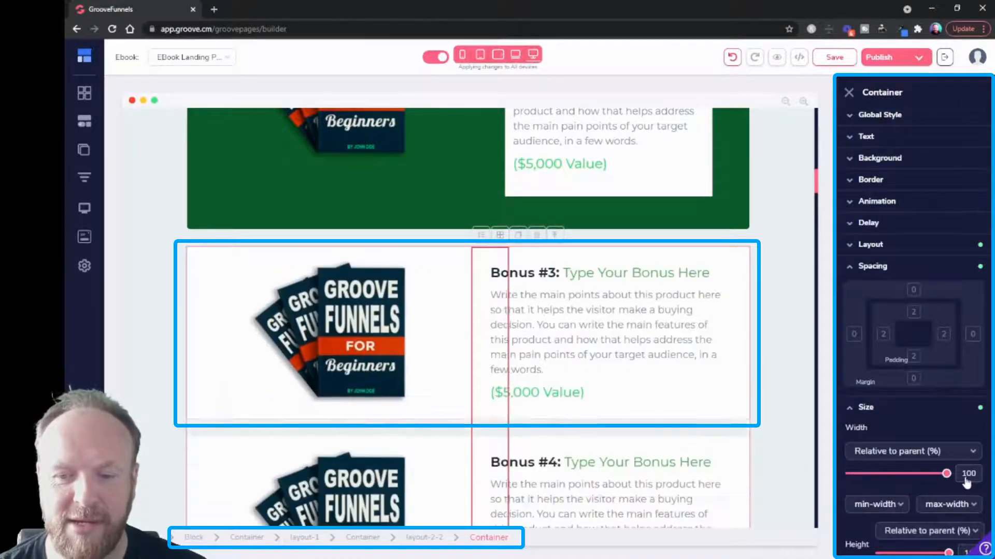
click(946, 455)
scroll(918, 496, down, 1)
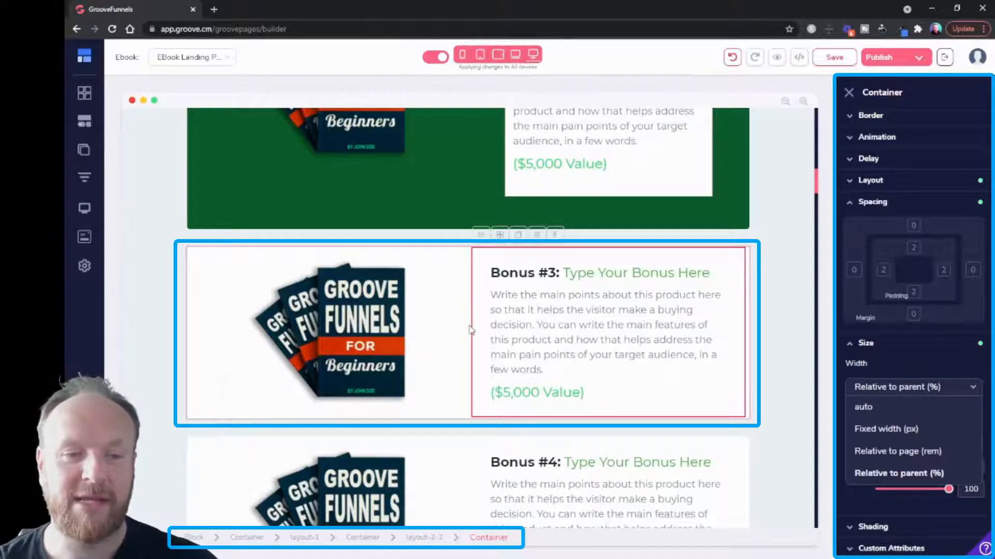
Step: Inspect the Bonus #3 book image's size settings, check the image in the mobile view, and return to the desktop view
click(388, 305)
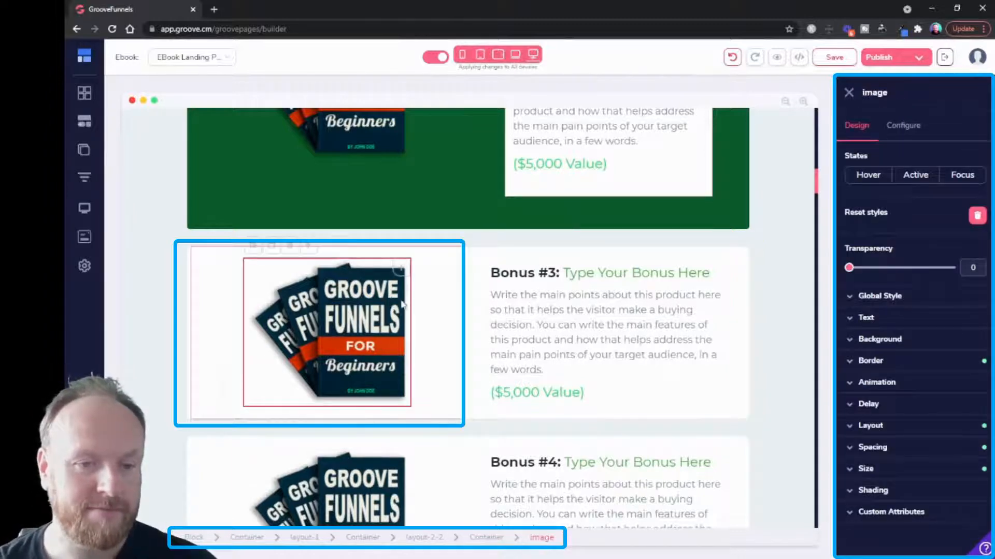
click(881, 469)
scroll(912, 466, down, 2)
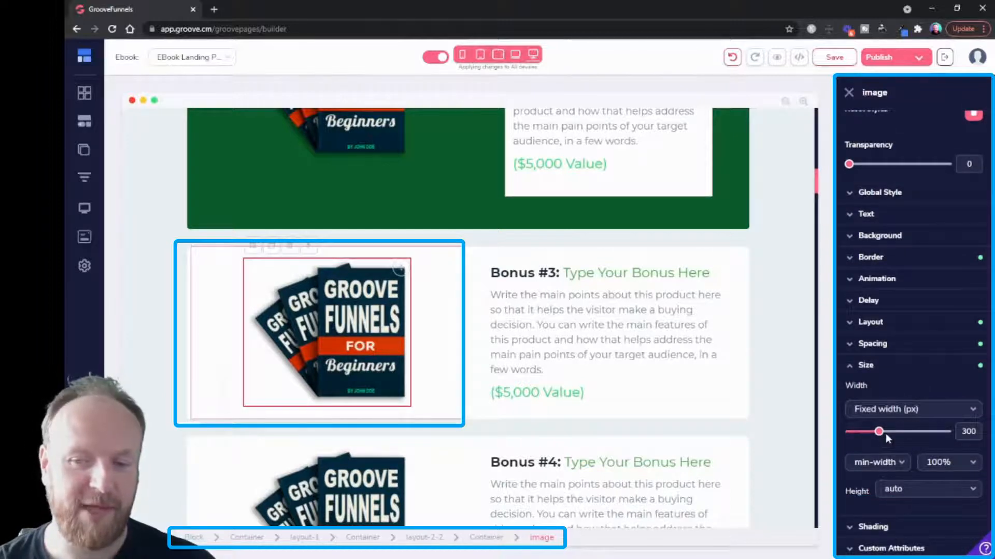
click(463, 54)
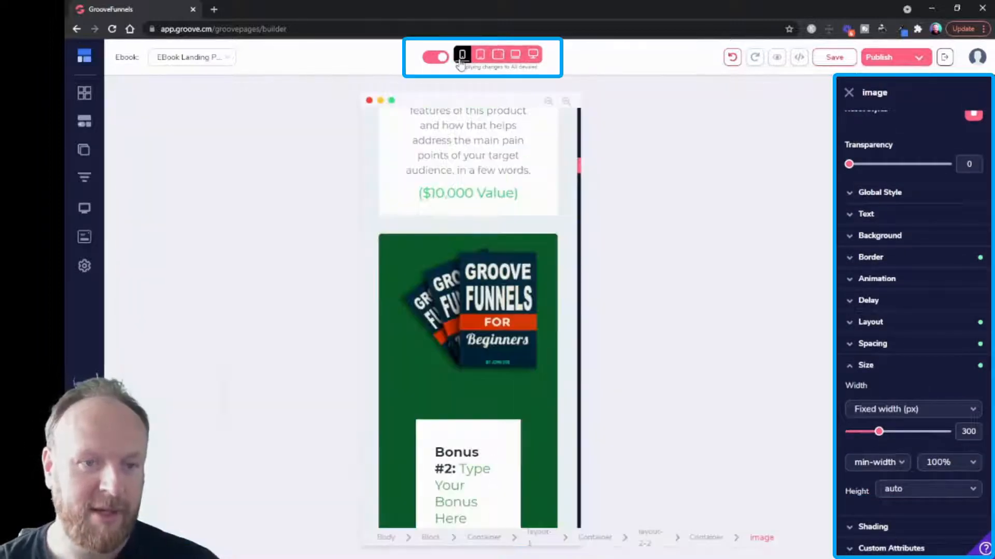
scroll(540, 322, down, 5)
scroll(540, 322, down, 5)
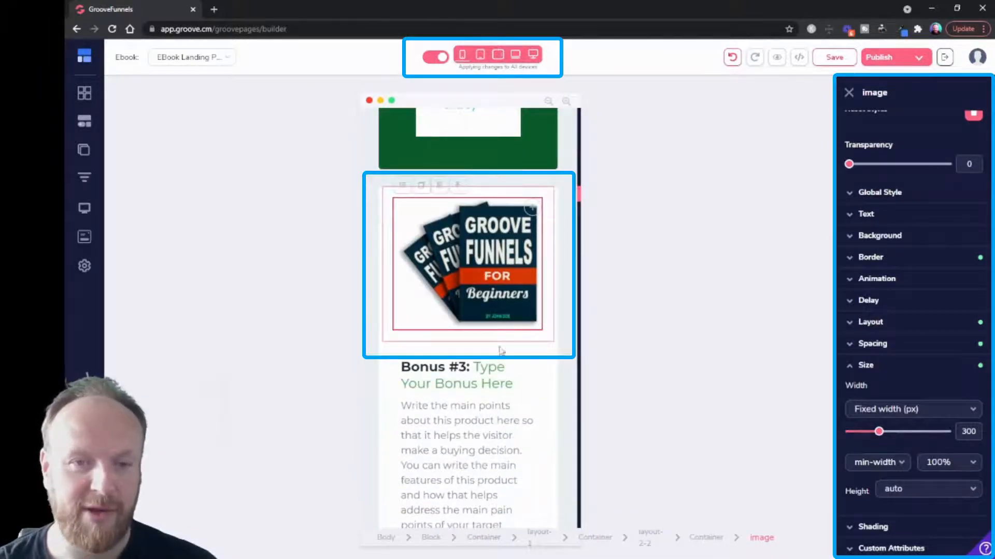
click(533, 54)
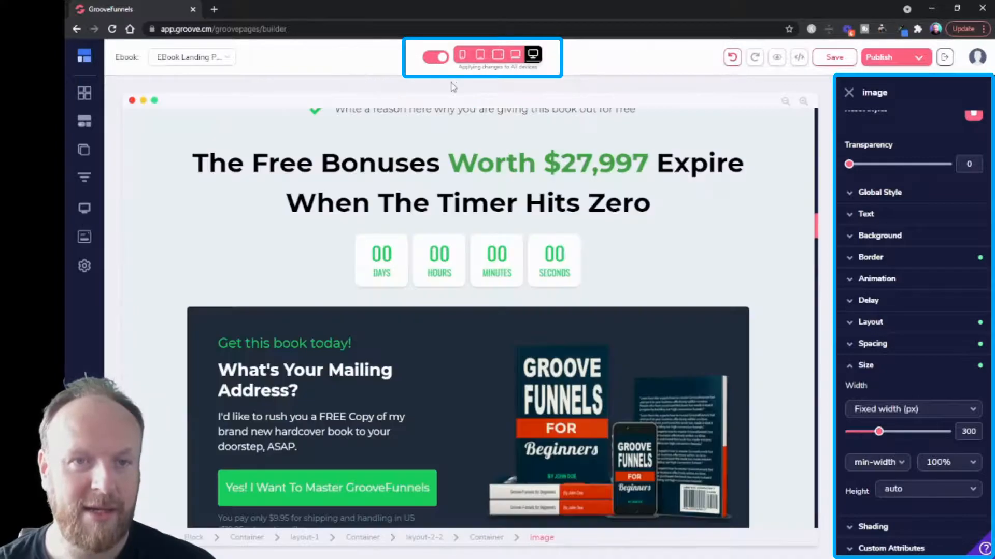
Step: Limit style changes to the desktop device only and set the Bonus #3 book image's fixed width to 497 px
click(436, 57)
scroll(521, 249, down, 8)
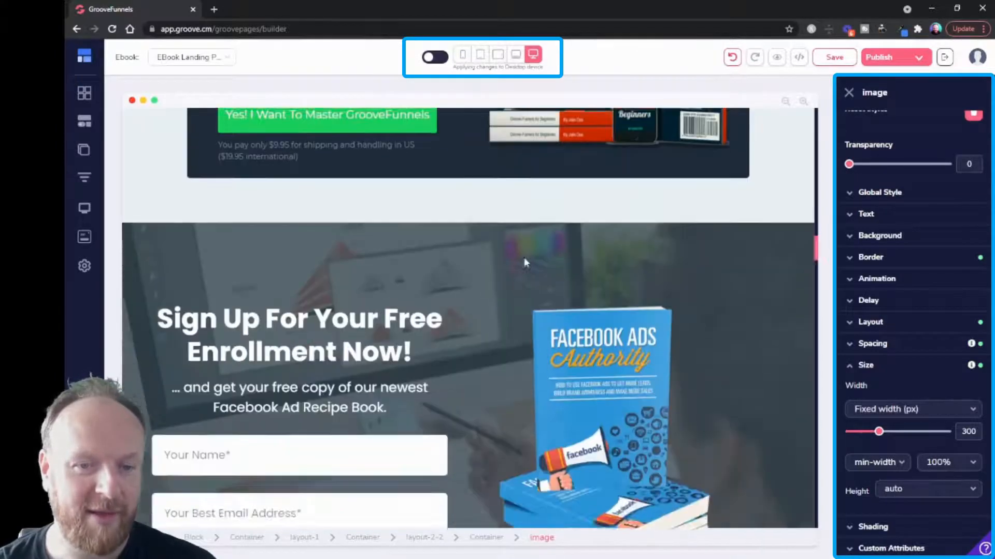
scroll(522, 257, up, 11)
scroll(521, 258, down, 10)
scroll(521, 257, up, 2)
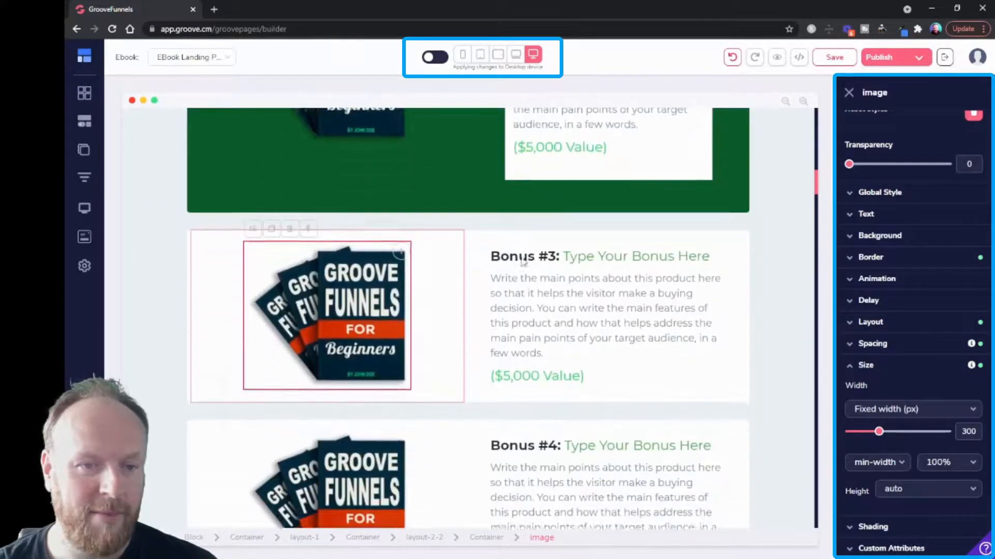
scroll(521, 258, down, 1)
drag(882, 438, 900, 442)
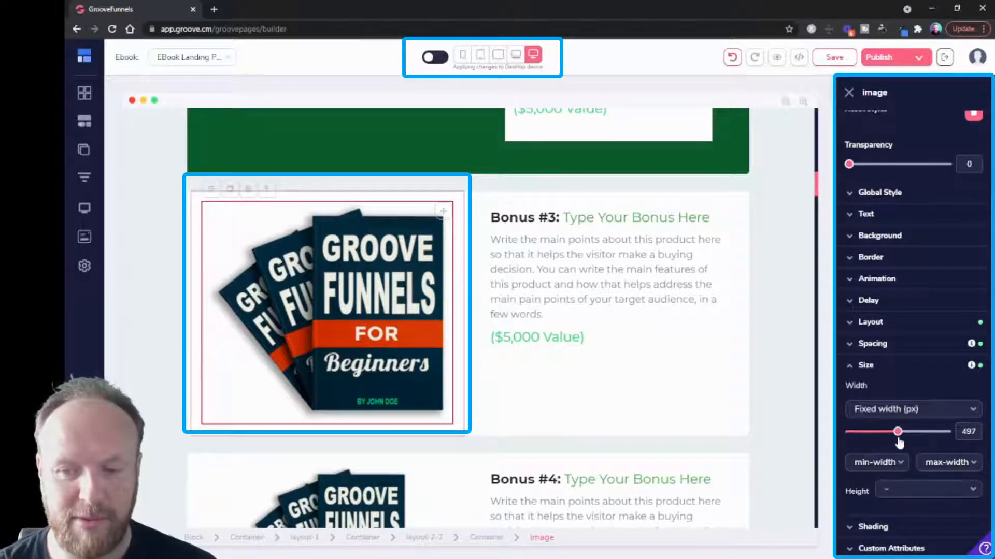
Step: Set the Bonus #3 book image's desktop width to 500 px and compare the image in the mobile and desktop views
double_click(959, 434)
text(500)
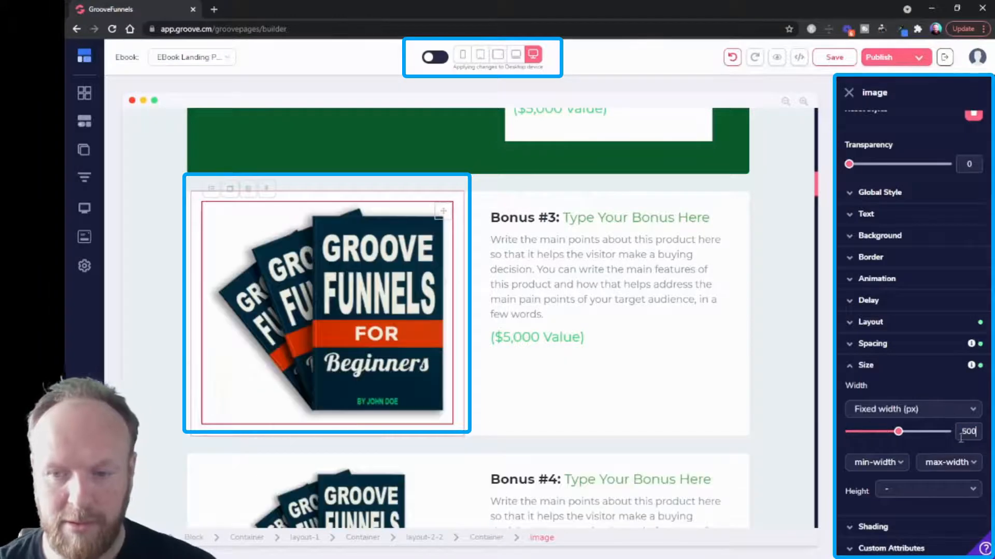
click(462, 54)
scroll(518, 347, down, 5)
scroll(518, 342, down, 5)
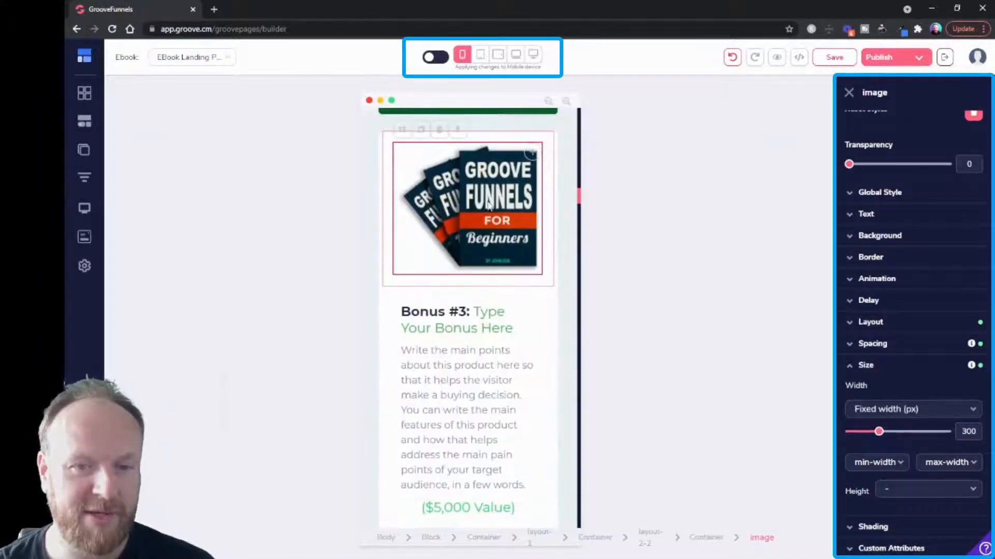
click(533, 54)
scroll(499, 355, down, 10)
scroll(503, 359, up, 20)
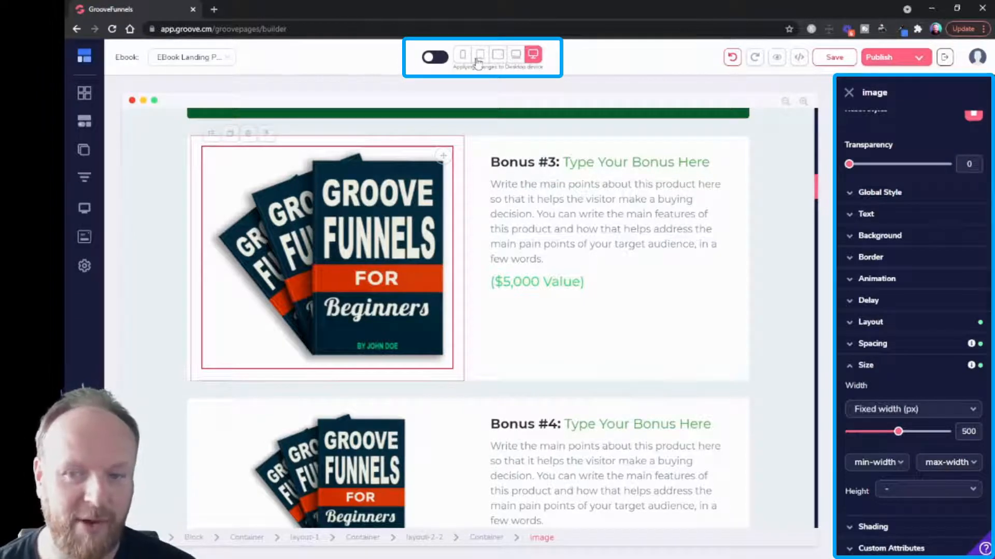
Step: Set the Bonus #3 book image's desktop width to Relative to page (rem) at 27 and check the laptop view
click(907, 411)
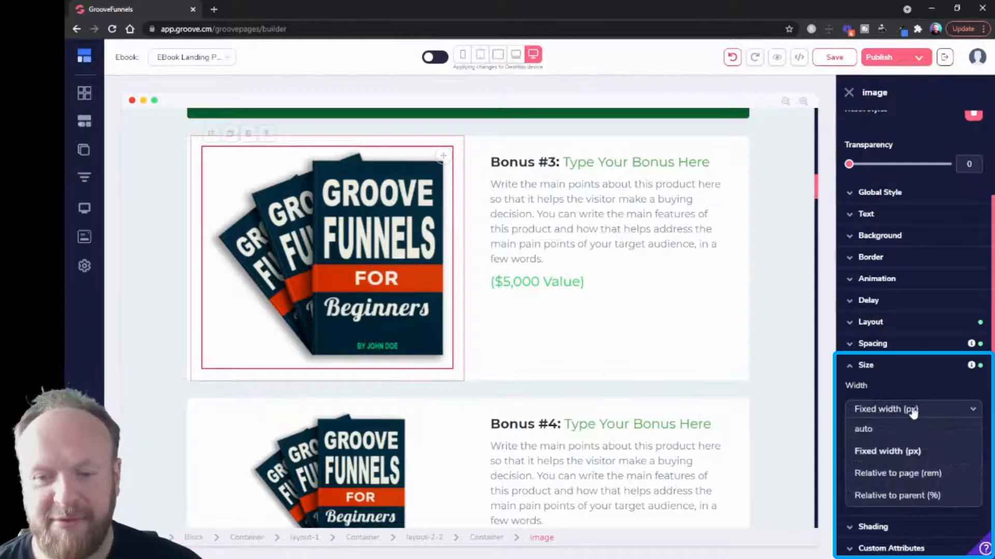
click(924, 473)
drag(850, 434, 876, 440)
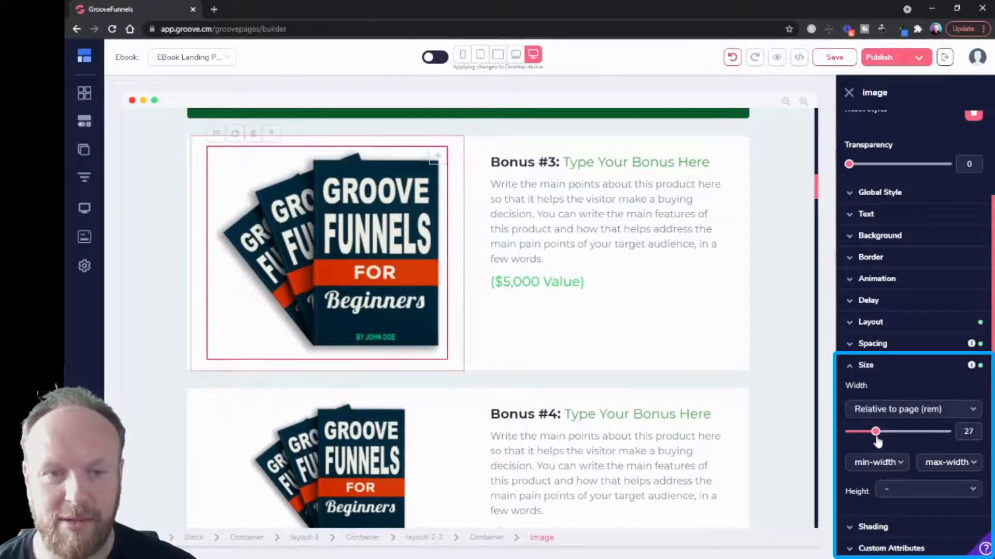
click(515, 55)
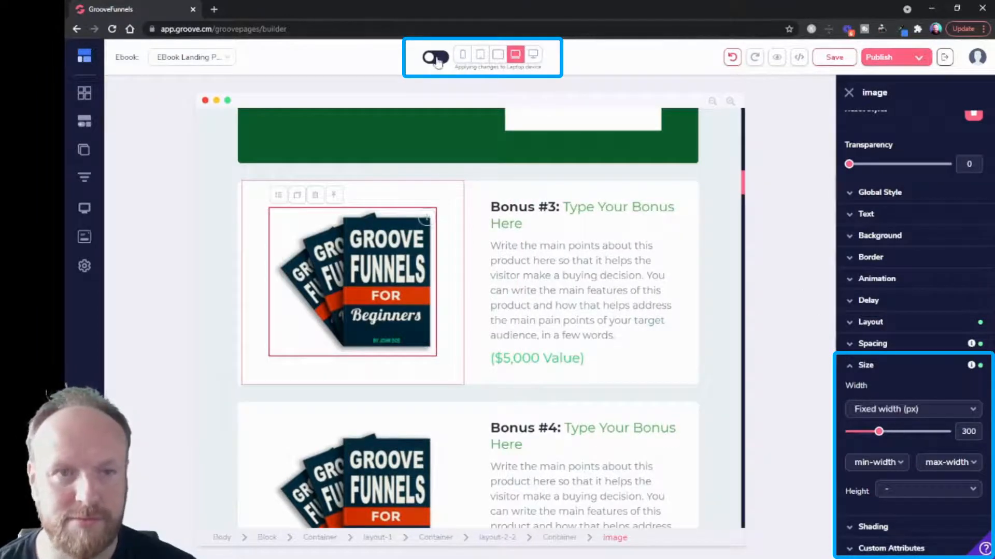
Step: From the desktop view, apply style changes to all devices and set the Bonus #3 book image's width to 29 rem
click(533, 54)
click(445, 58)
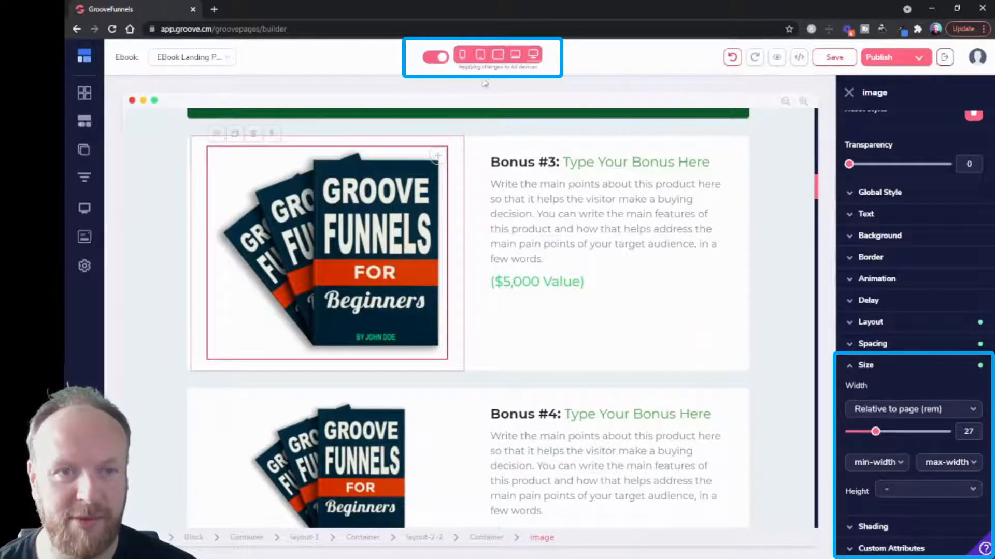
drag(875, 432, 877, 432)
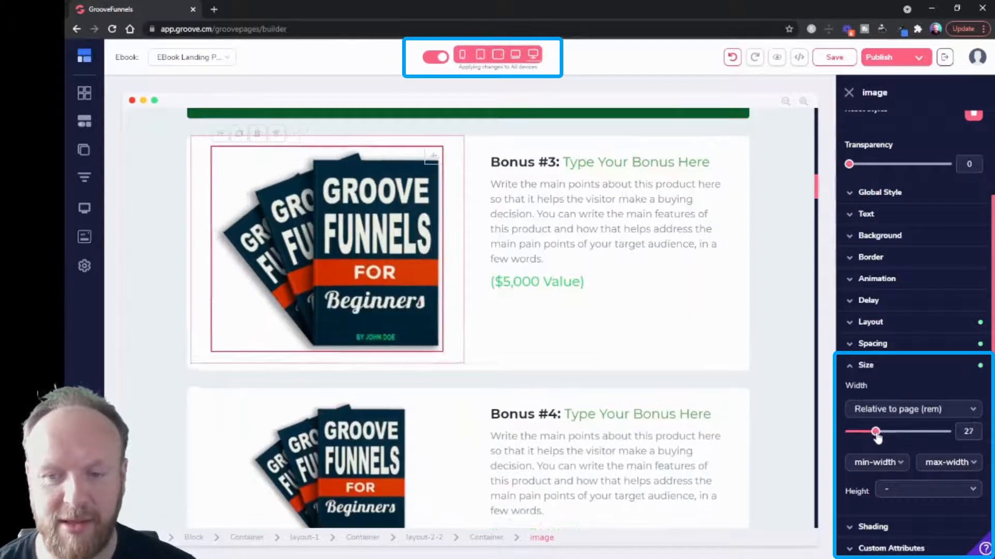
Step: Compare the Bonus #3 book image's size in the laptop, tablet and mobile views, then return to the desktop view
click(515, 54)
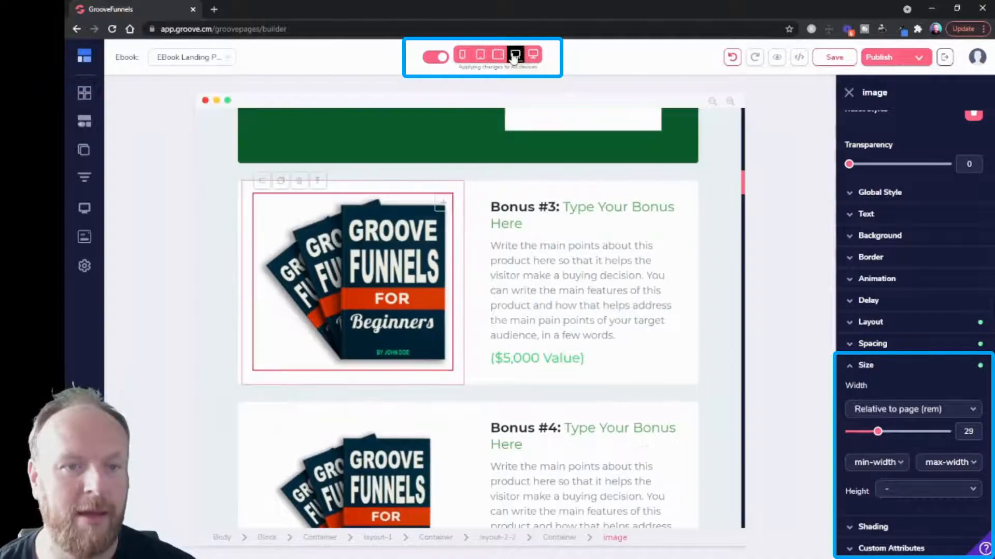
click(498, 56)
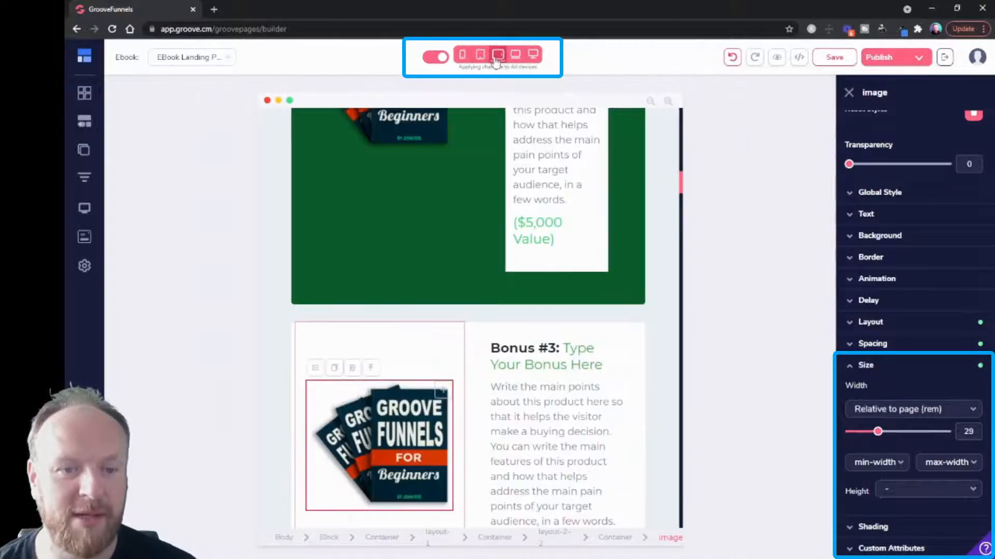
click(481, 57)
scroll(521, 194, down, 5)
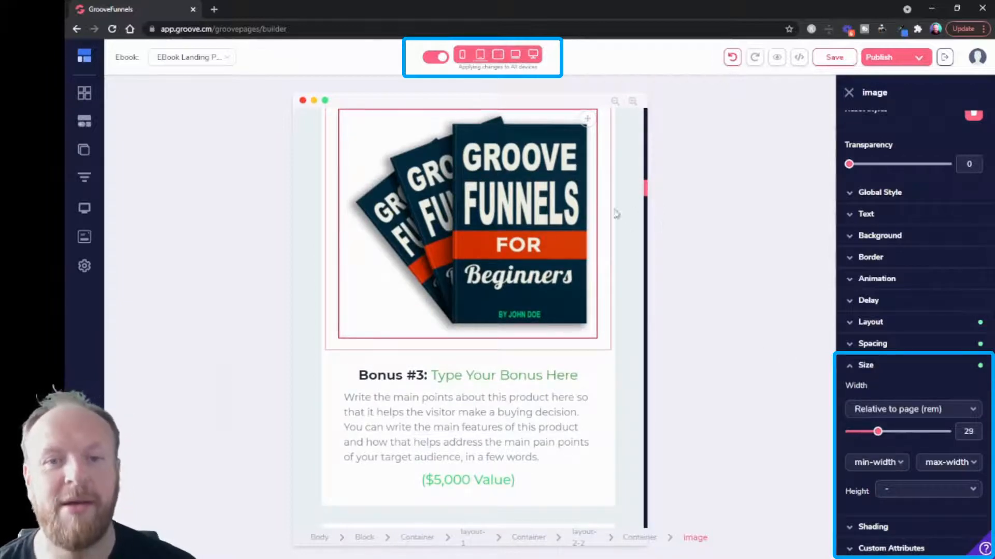
click(497, 54)
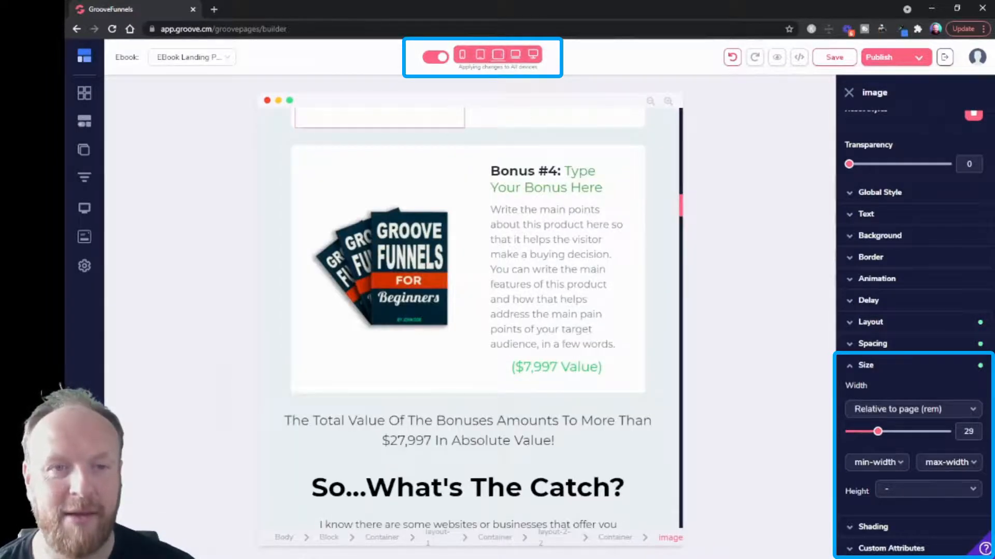
click(480, 54)
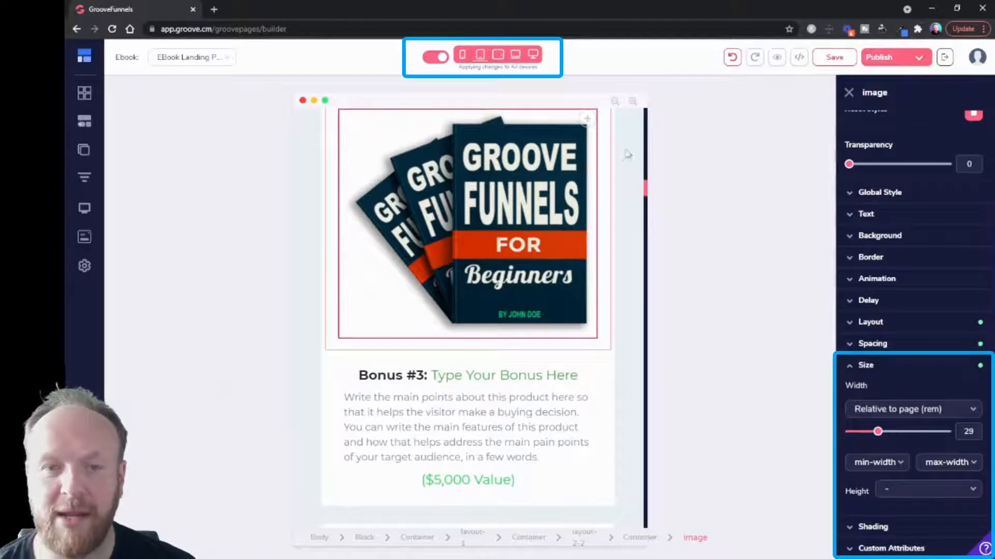
click(462, 54)
scroll(531, 362, down, 3)
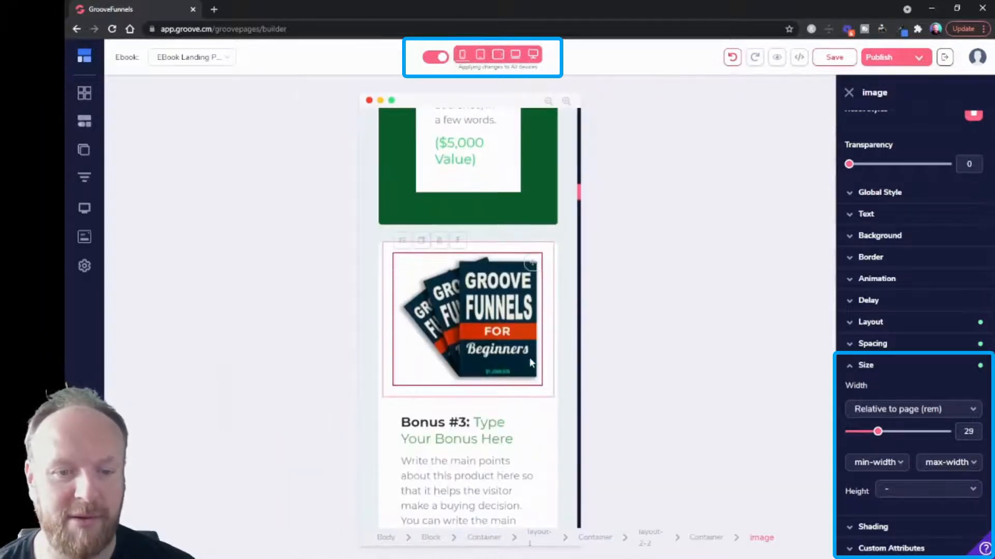
click(530, 59)
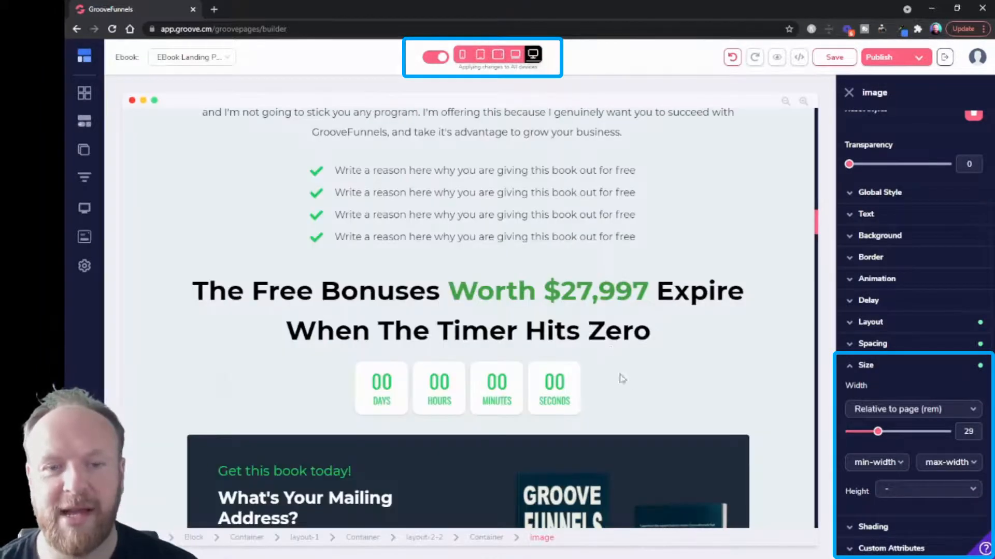
Step: Look over the lower page sections, return to Bonus #3 and review the width unit options of its book image
scroll(670, 453, down, 6)
scroll(672, 454, down, 3)
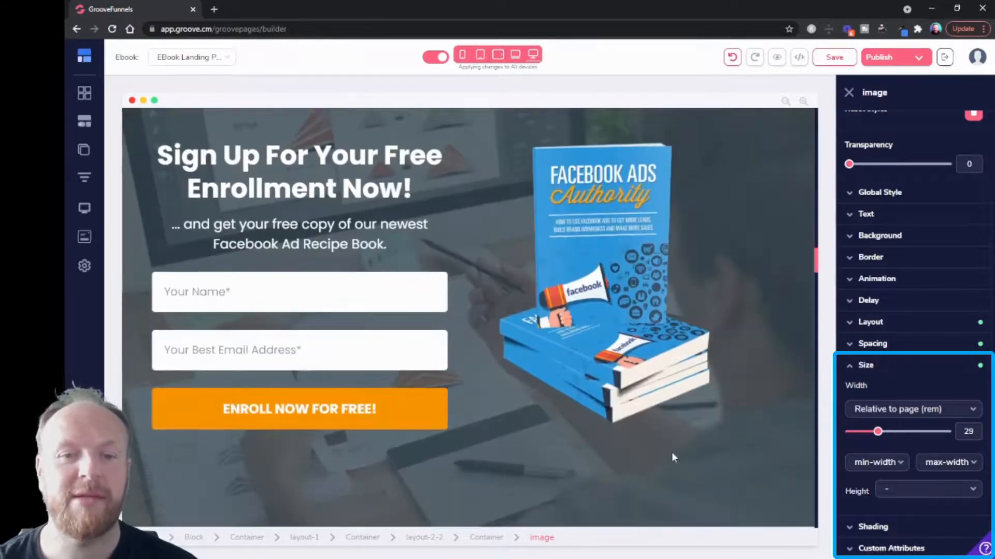
scroll(673, 453, up, 15)
scroll(678, 459, up, 4)
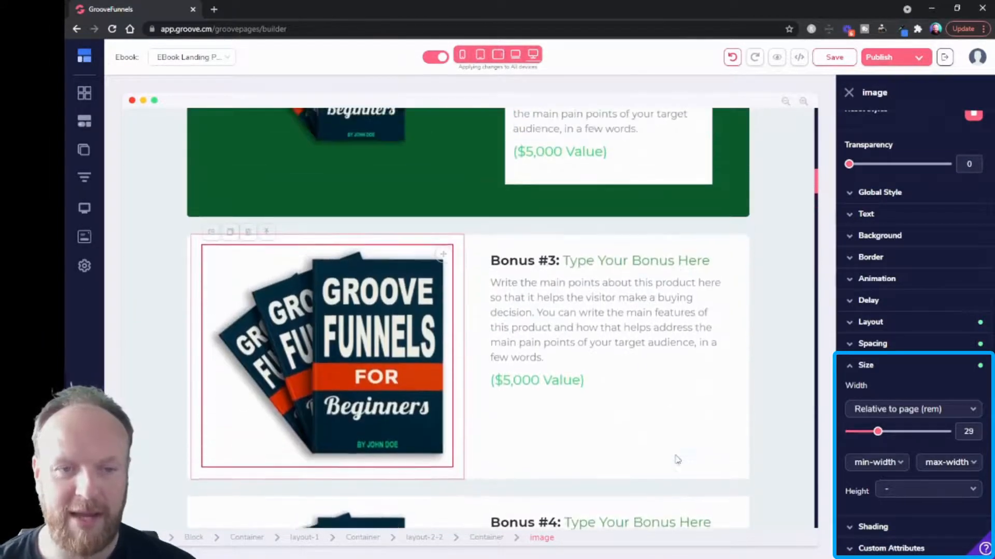
click(884, 414)
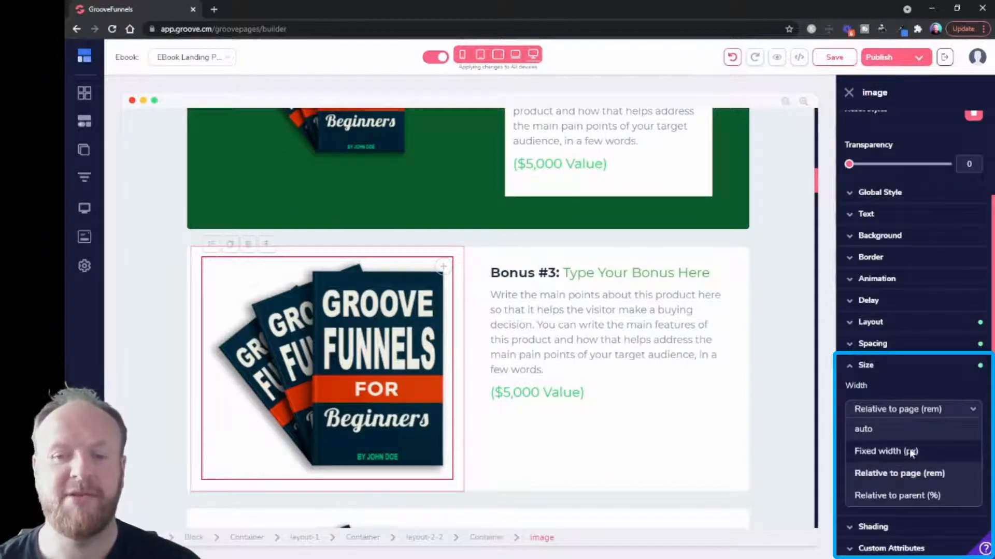
scroll(903, 430, up, 3)
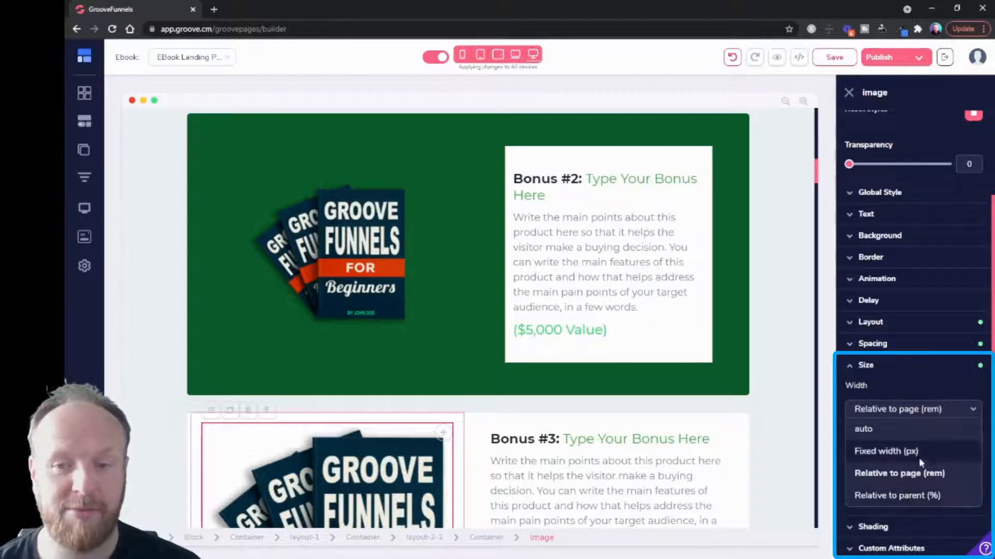
Step: Set the Bonus #2 text container's right margin to 67
click(710, 316)
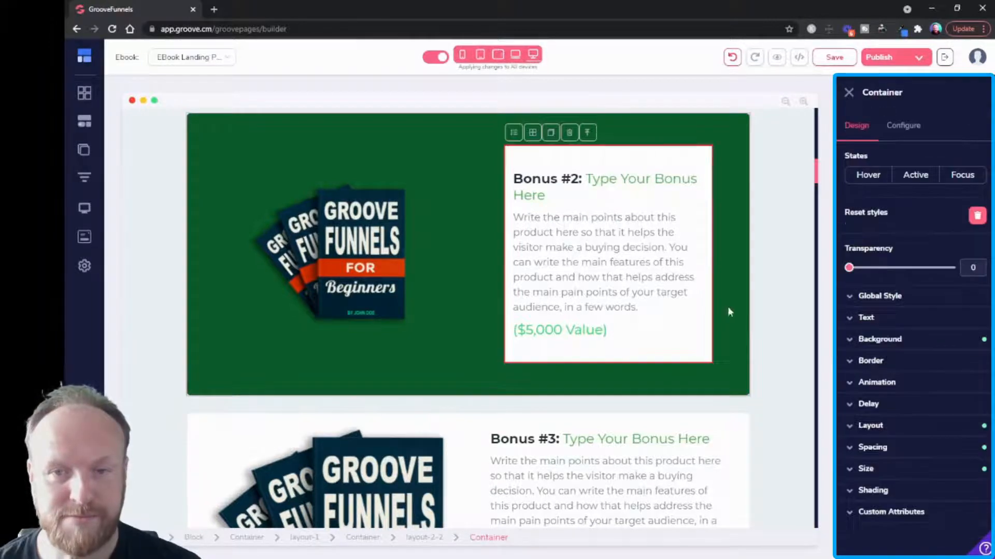
click(881, 448)
scroll(900, 452, down, 1)
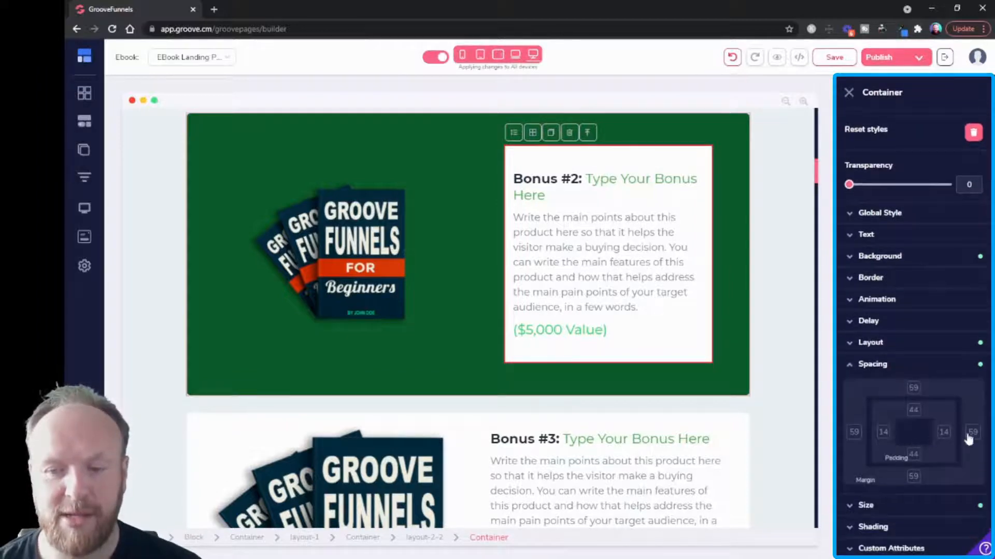
click(972, 444)
scroll(932, 456, down, 1)
mouse_move(910, 468)
mouse_down()
mouse_move(942, 465)
mouse_move(914, 463)
mouse_up()
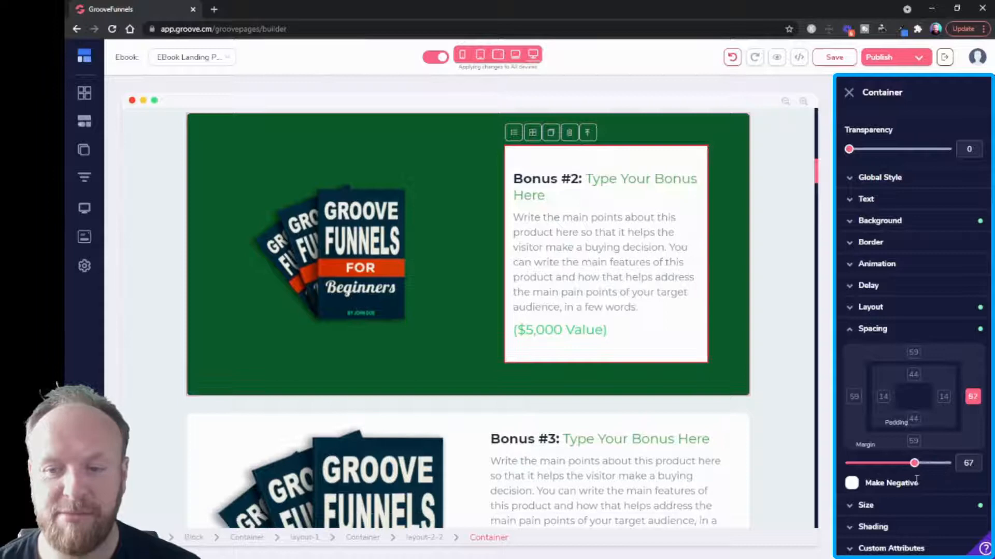
Step: Set the Bonus #2 text container's width to Relative to parent (%) at 100 and its right margin to 26
click(897, 500)
scroll(897, 466, down, 2)
click(891, 431)
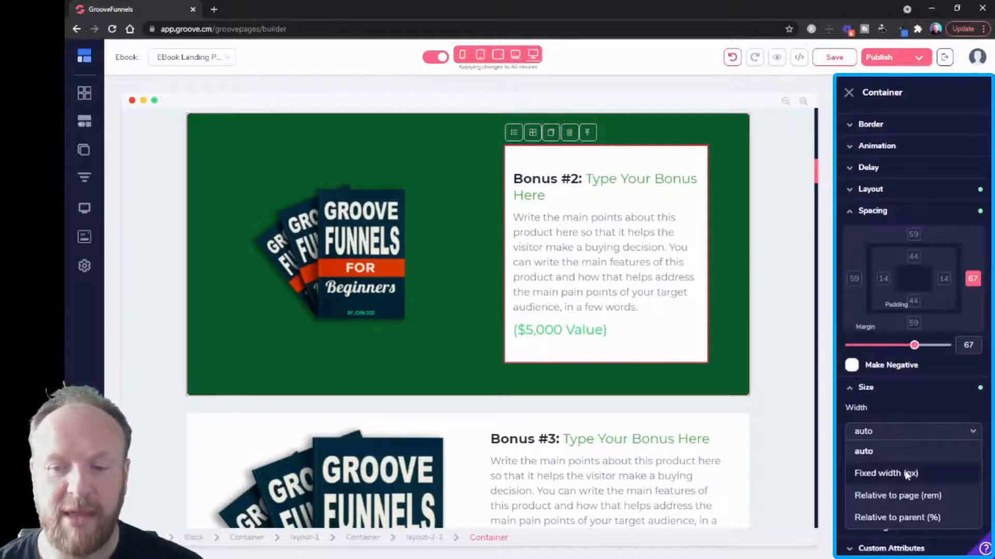
click(904, 517)
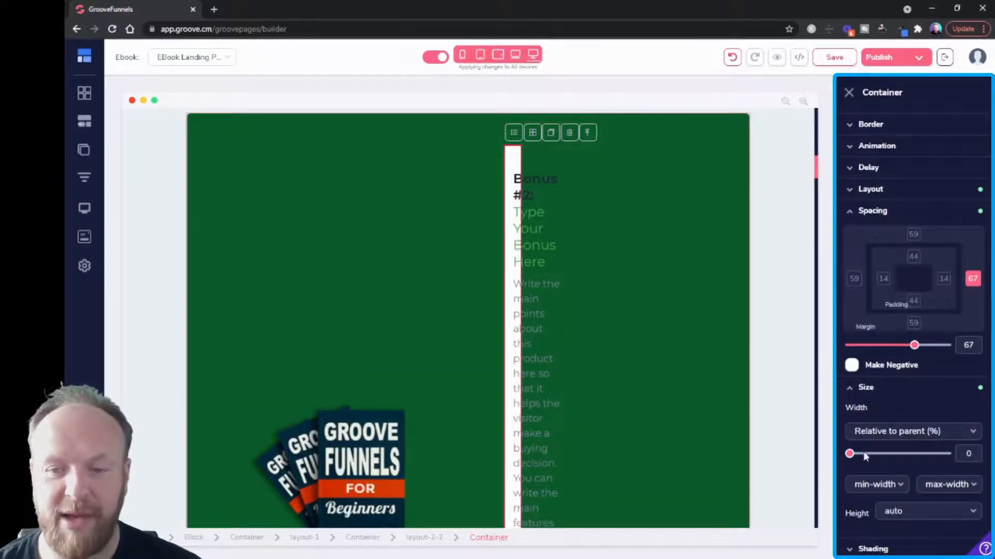
drag(864, 456, 948, 454)
drag(914, 345, 875, 348)
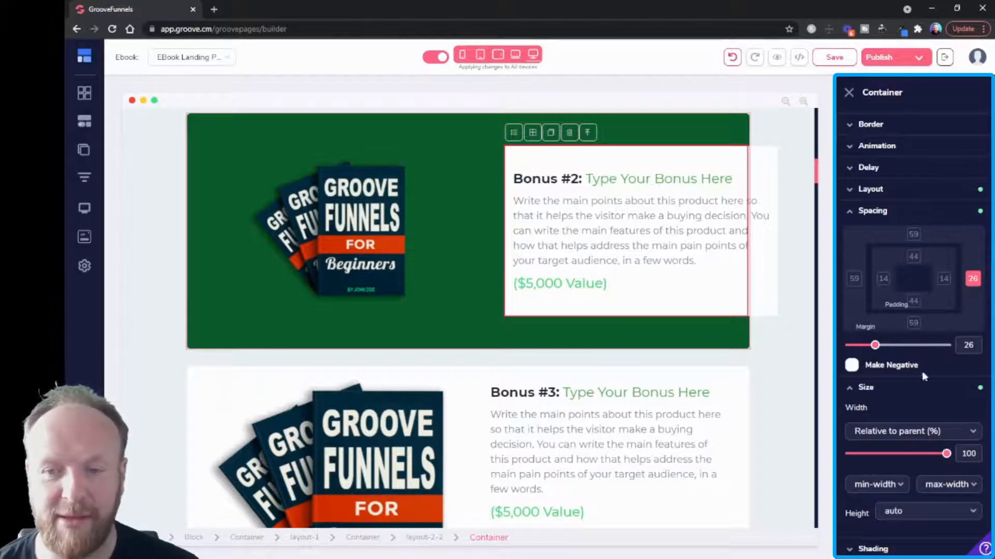
Step: Switch the Bonus #2 text container's width to auto and set its right margin to 39
click(896, 432)
click(895, 451)
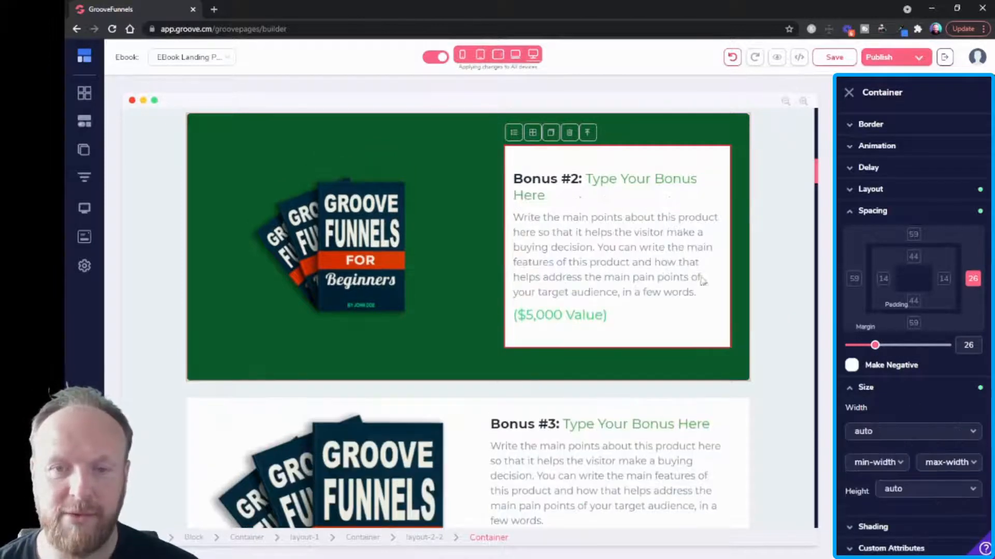
mouse_move(880, 348)
mouse_down()
mouse_move(895, 348)
mouse_move(887, 347)
mouse_up()
click(886, 388)
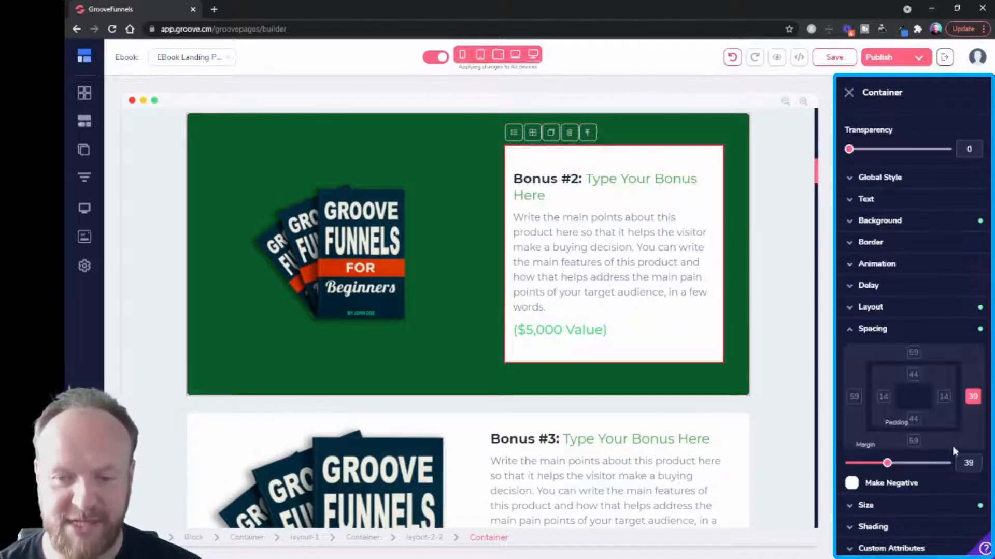
Step: Give the green Bonus #2 row (layout-2-2) a fixed width of 886 px
scroll(638, 334, down, 1)
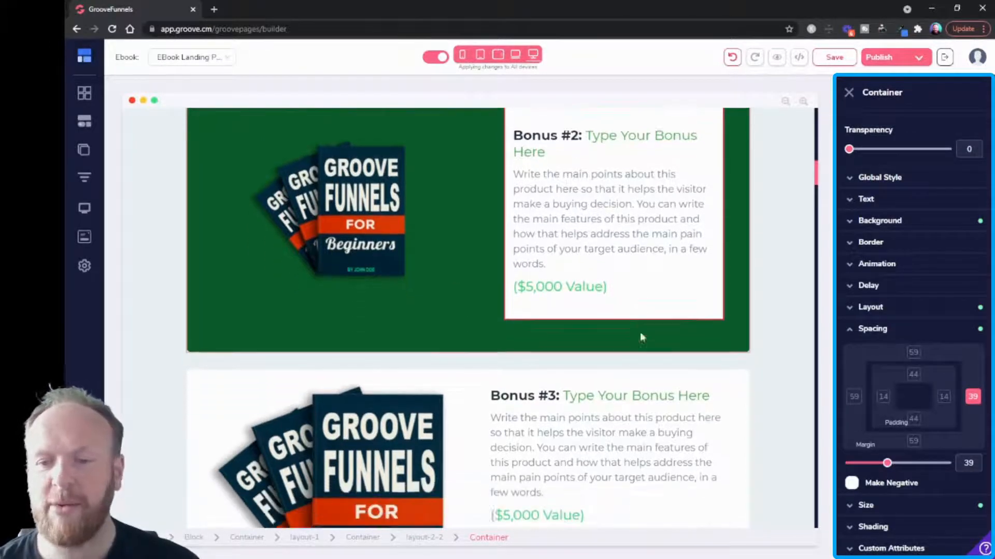
scroll(638, 334, up, 1)
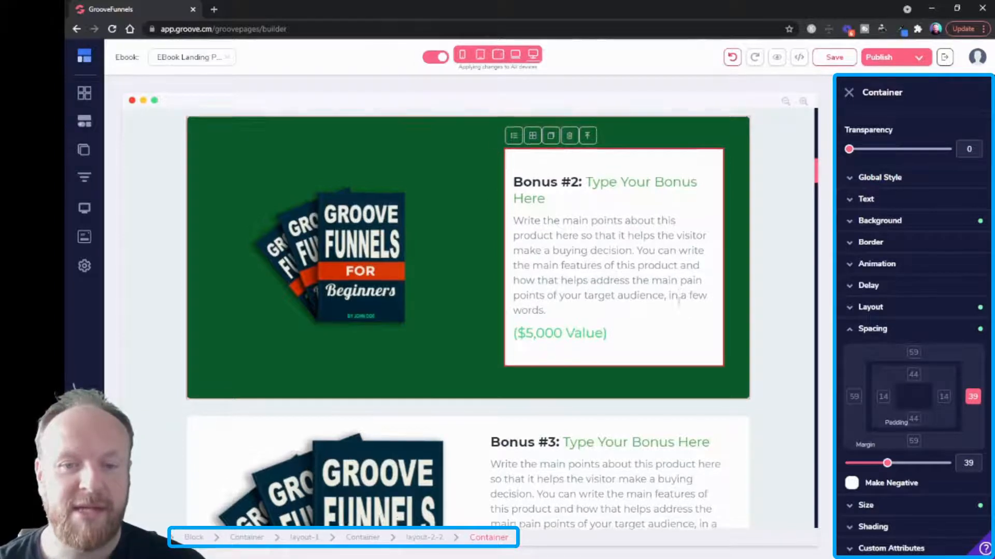
scroll(746, 293, up, 3)
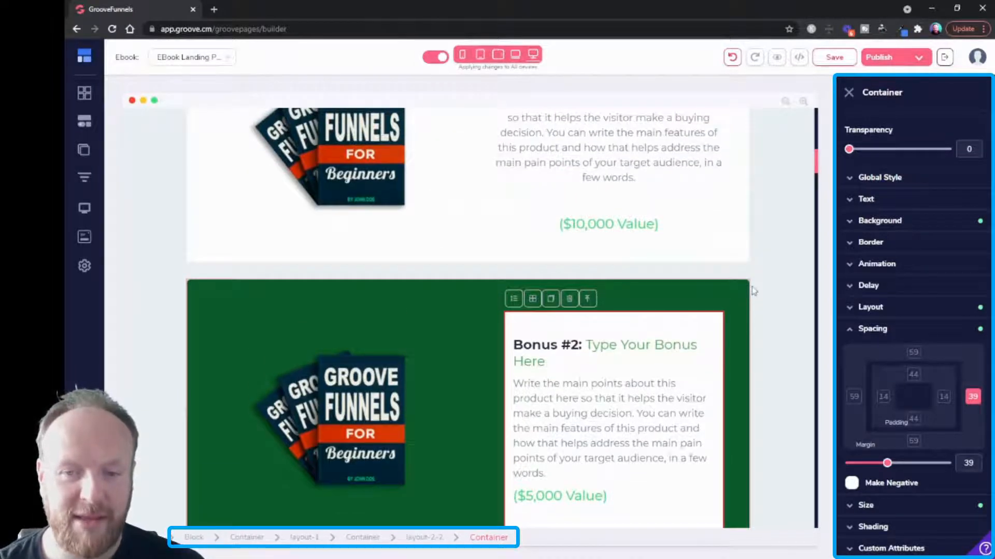
click(197, 307)
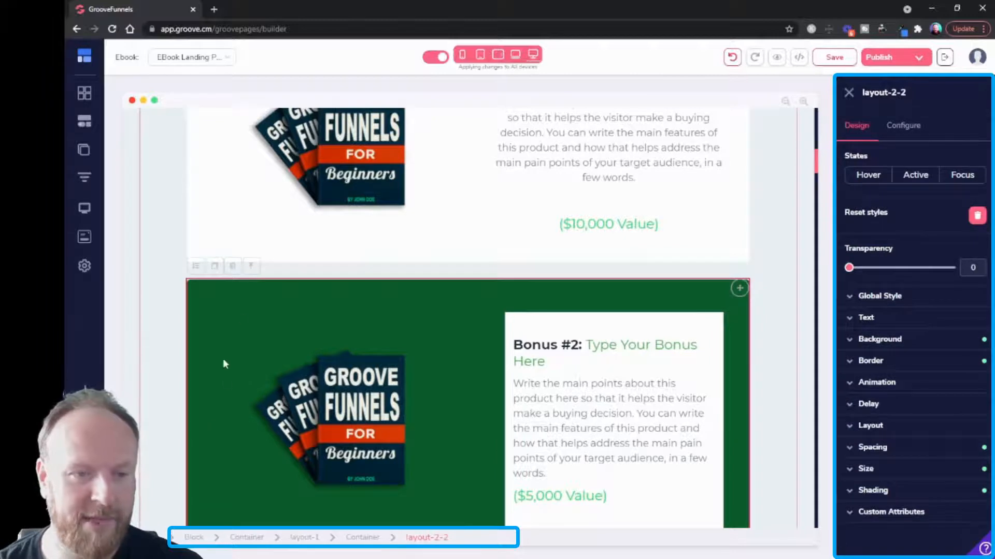
scroll(446, 399, down, 1)
click(866, 469)
scroll(923, 492, down, 2)
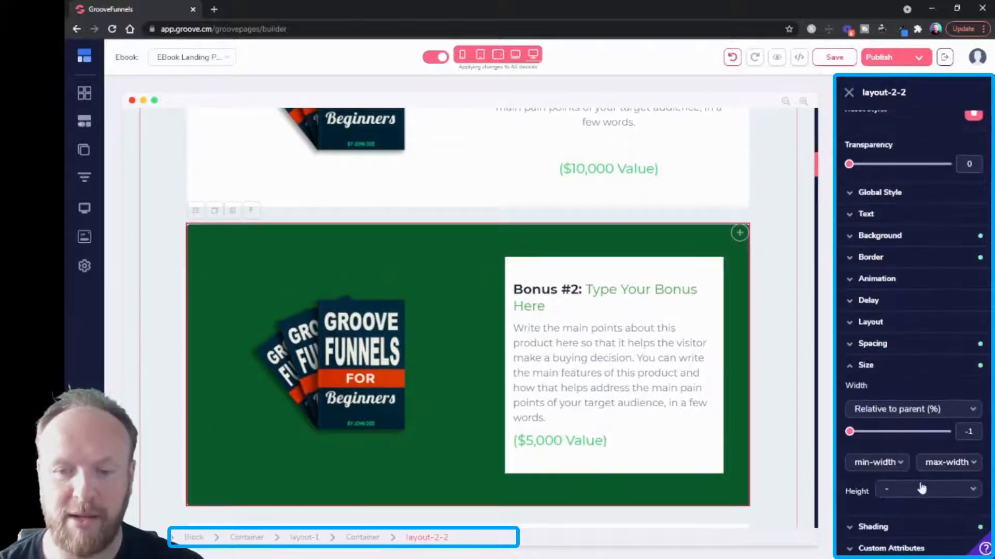
click(866, 411)
click(866, 450)
drag(850, 431, 935, 433)
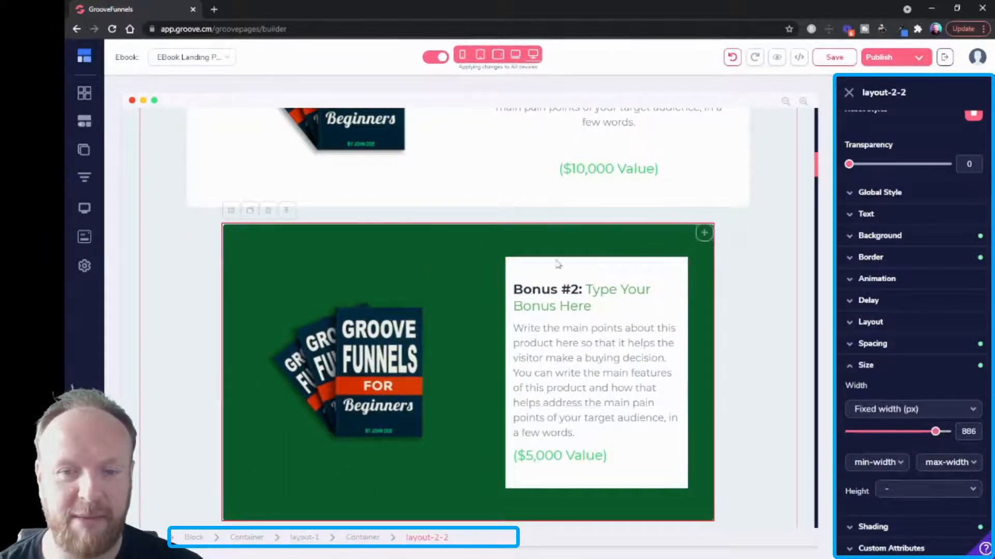
Step: Limit style changes to the mobile device and set the Bonus #2 row's fixed width to 337 px
click(447, 60)
click(463, 55)
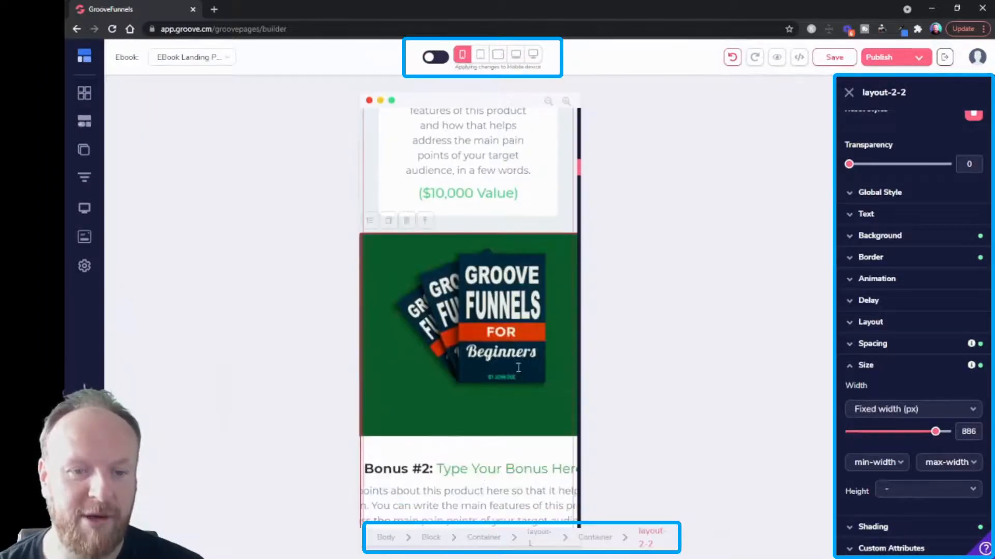
drag(935, 434, 882, 434)
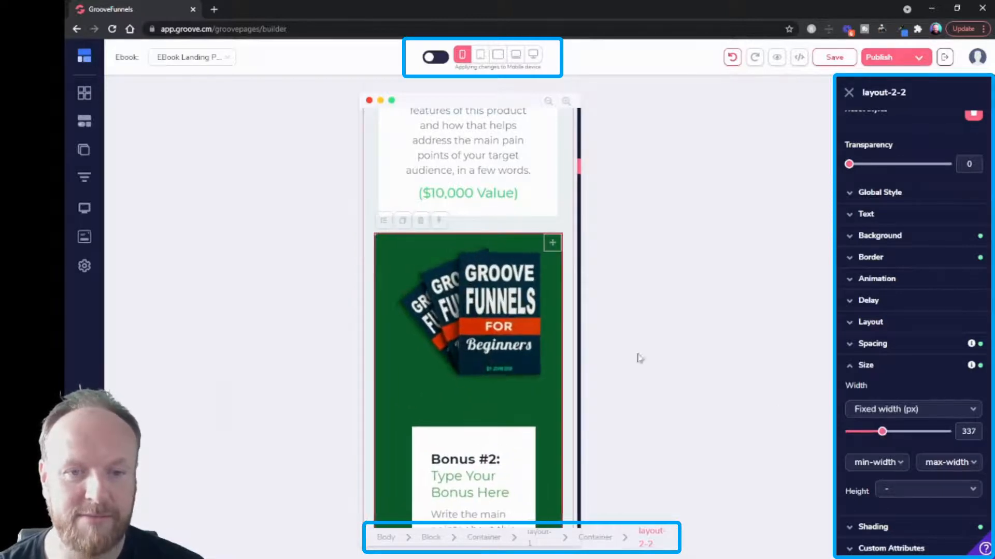
Step: Return to the desktop device view and undo the fixed-width changes on the green Bonus #2 row
click(530, 57)
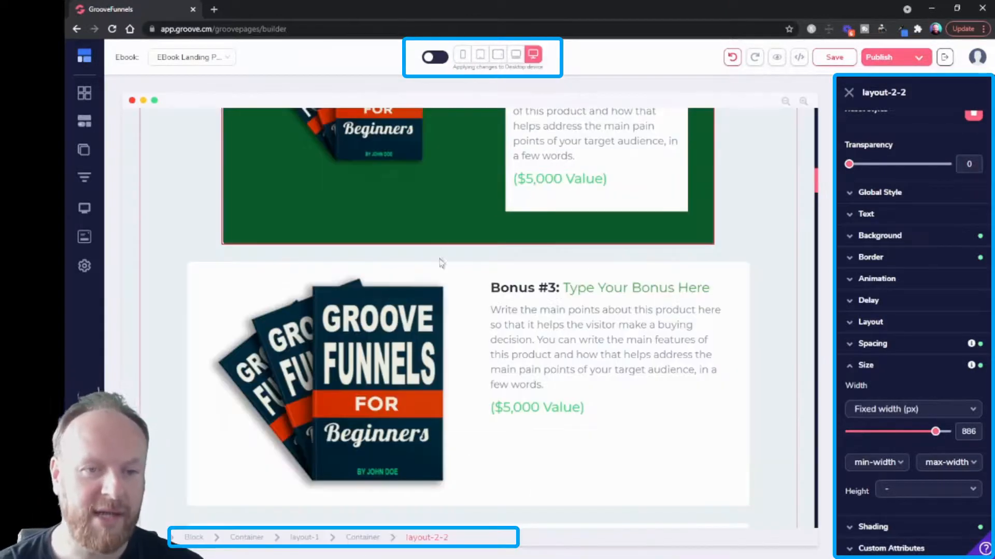
scroll(673, 259, up, 4)
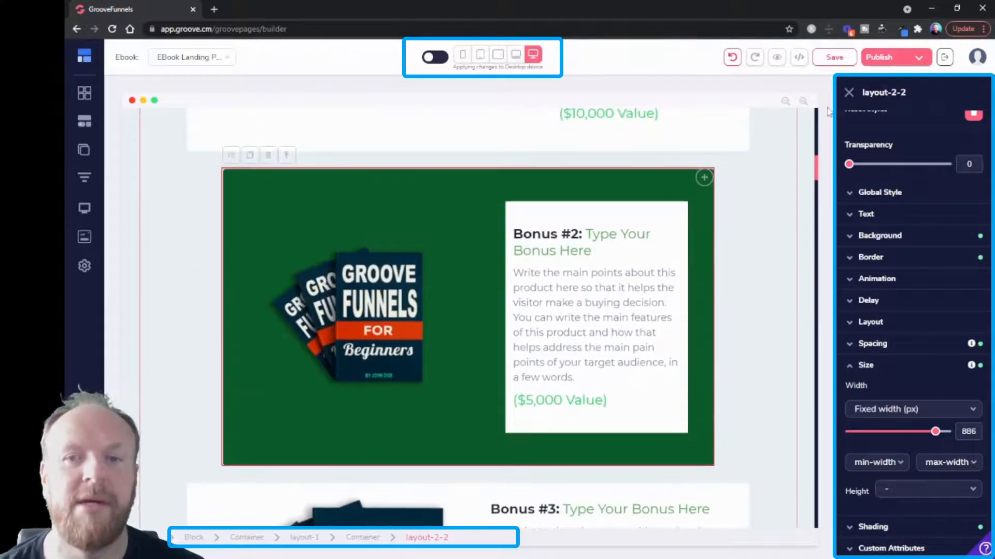
click(731, 58)
click(731, 223)
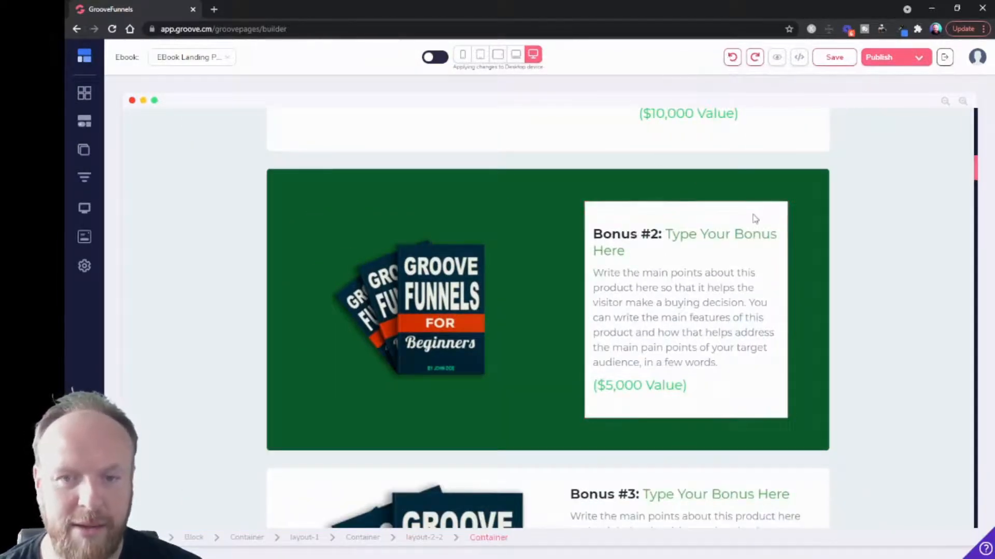
Step: Open the shading settings of the white Bonus #2 text container and look over the neighbouring bonus rows
click(759, 393)
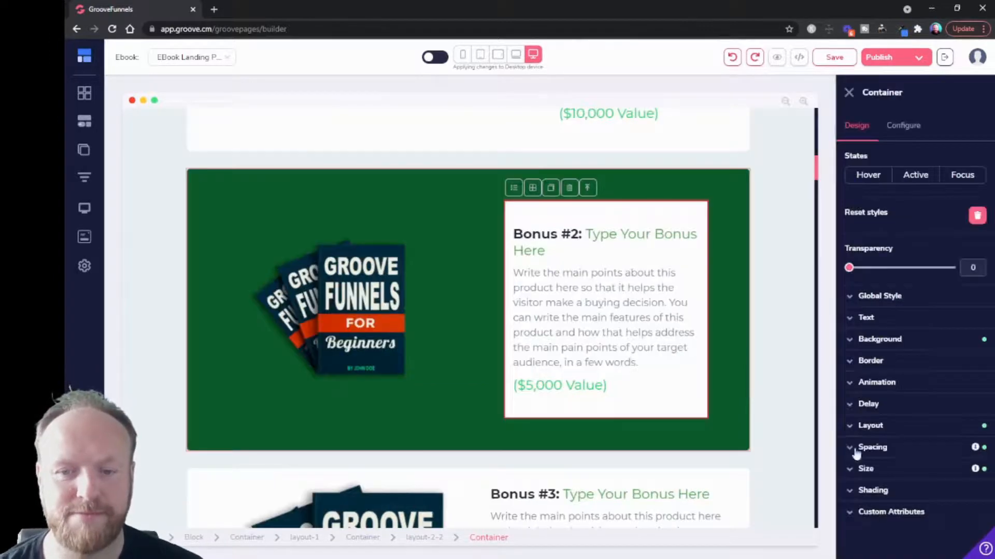
click(874, 490)
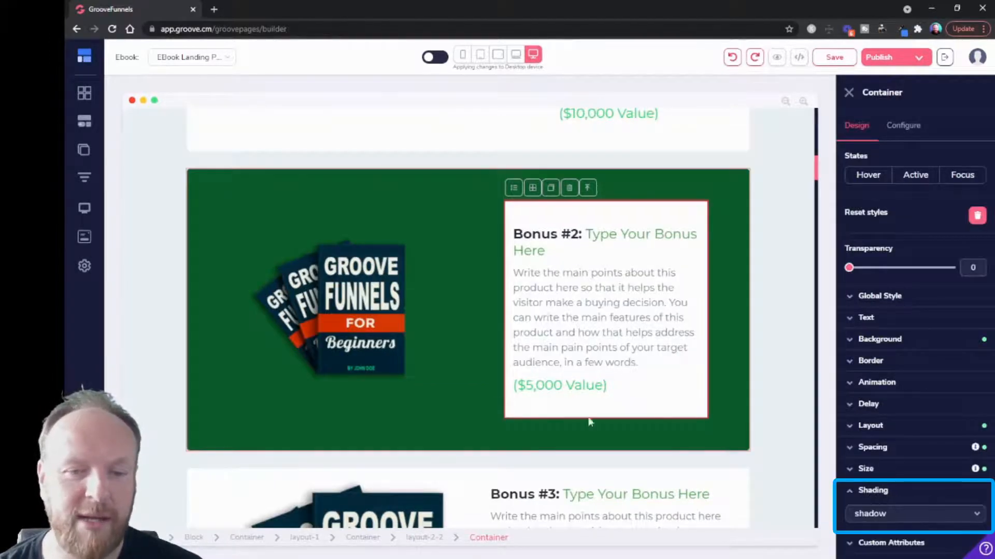
scroll(514, 321, down, 6)
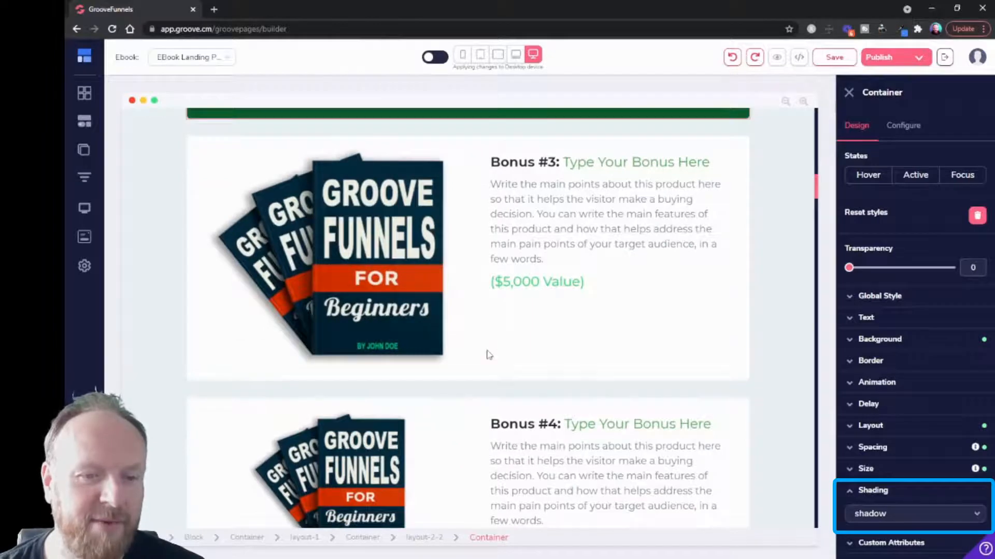
scroll(498, 382, up, 6)
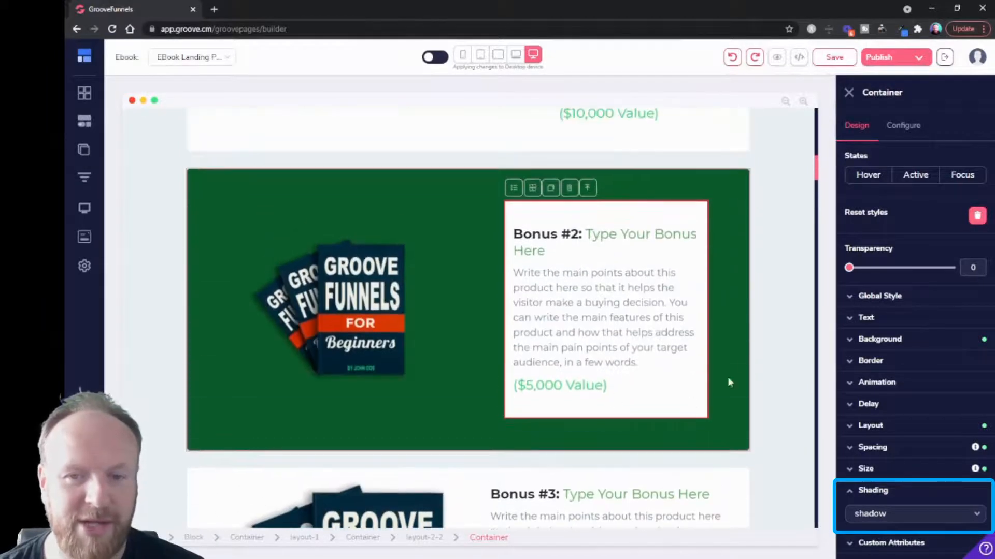
Step: Change the background color of the Bonus #2 row (layout-2-2) to yellow #FFCC24
click(738, 331)
click(887, 340)
click(939, 366)
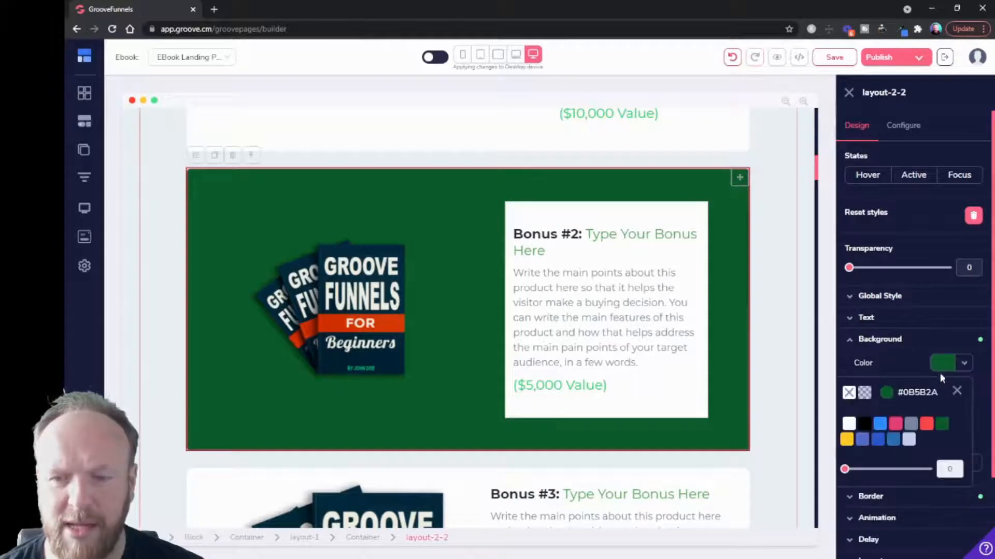
click(846, 439)
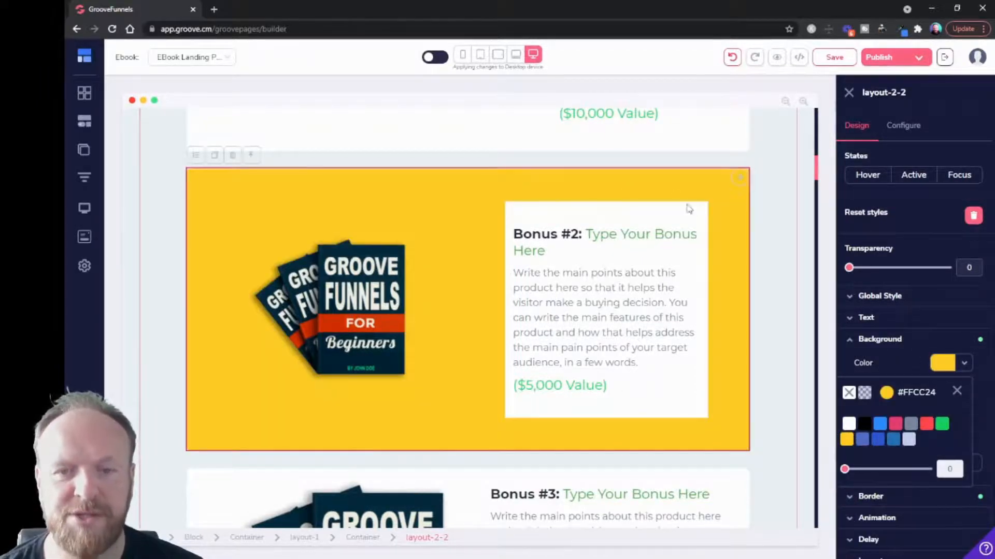
Step: Set the shading of the white Bonus #2 text container to md and view it without the selection outline
click(652, 212)
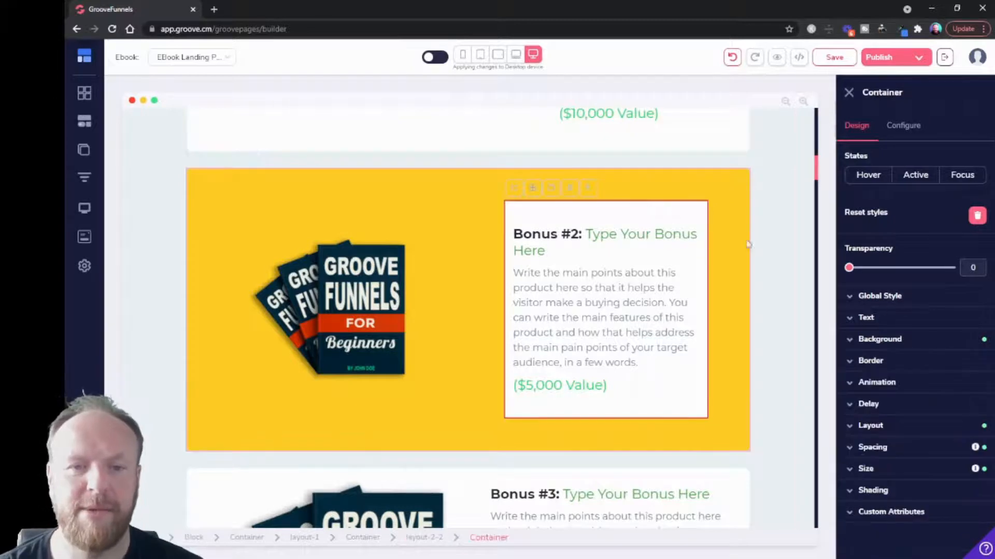
click(887, 491)
click(888, 514)
scroll(911, 513, down, 3)
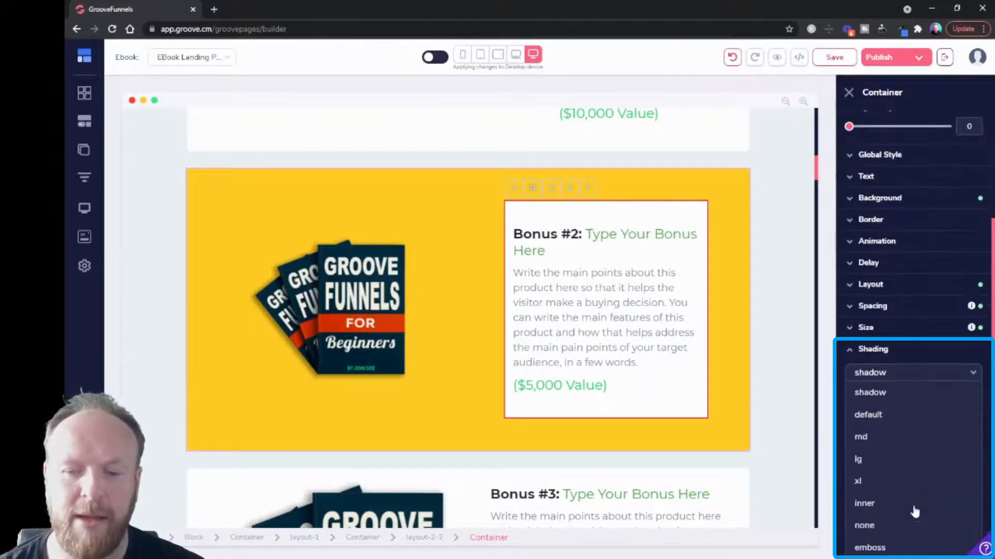
click(877, 445)
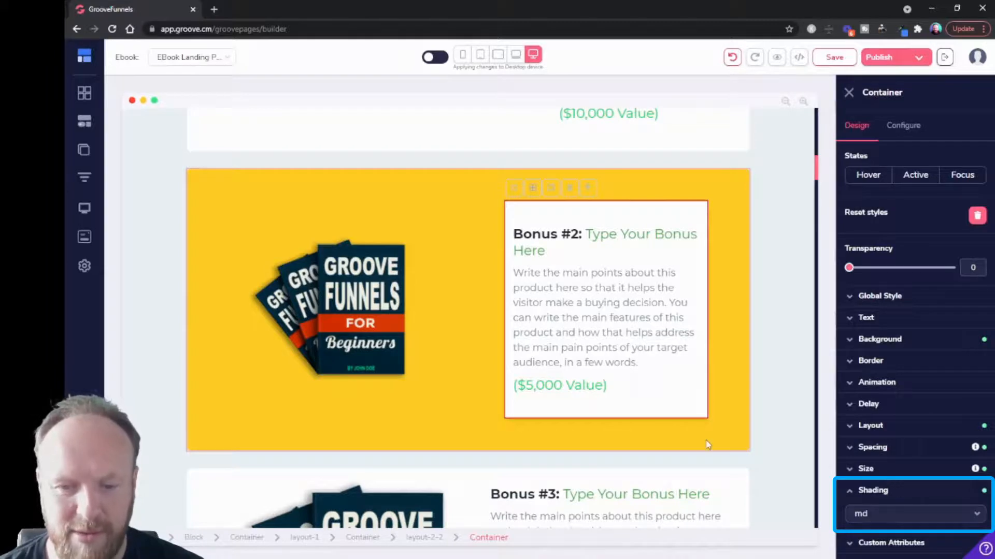
click(733, 384)
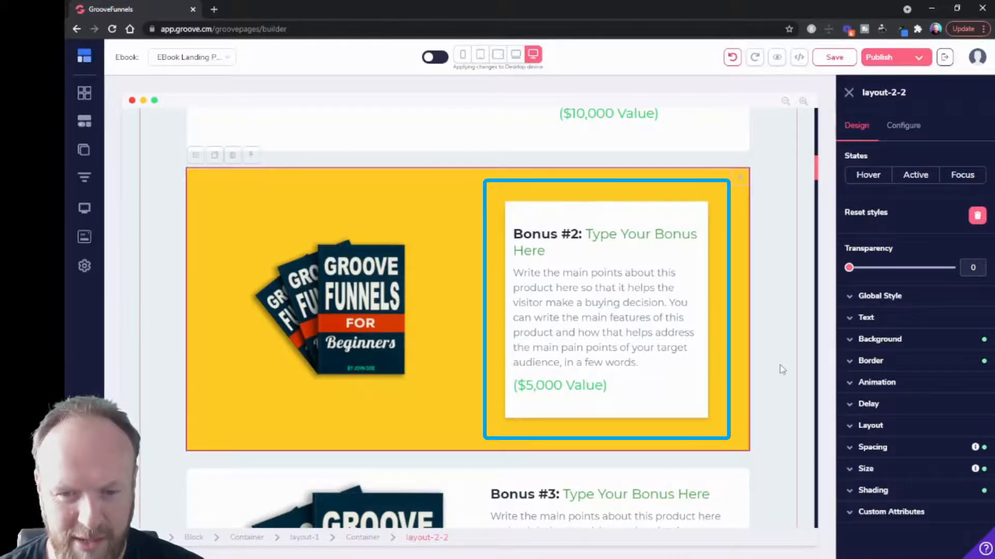
Step: Set the shading of the Bonus #2 text container to xl and view it deselected
click(553, 426)
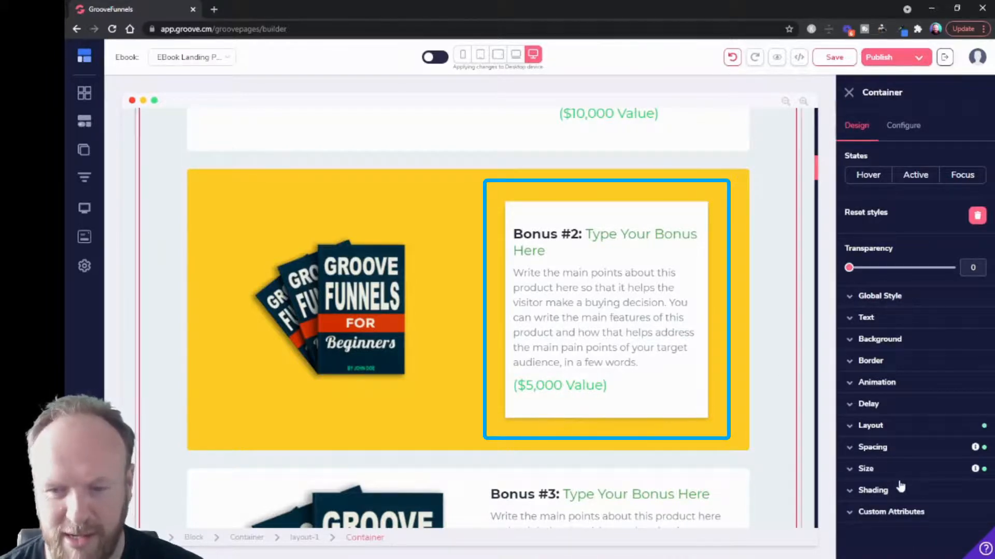
click(707, 417)
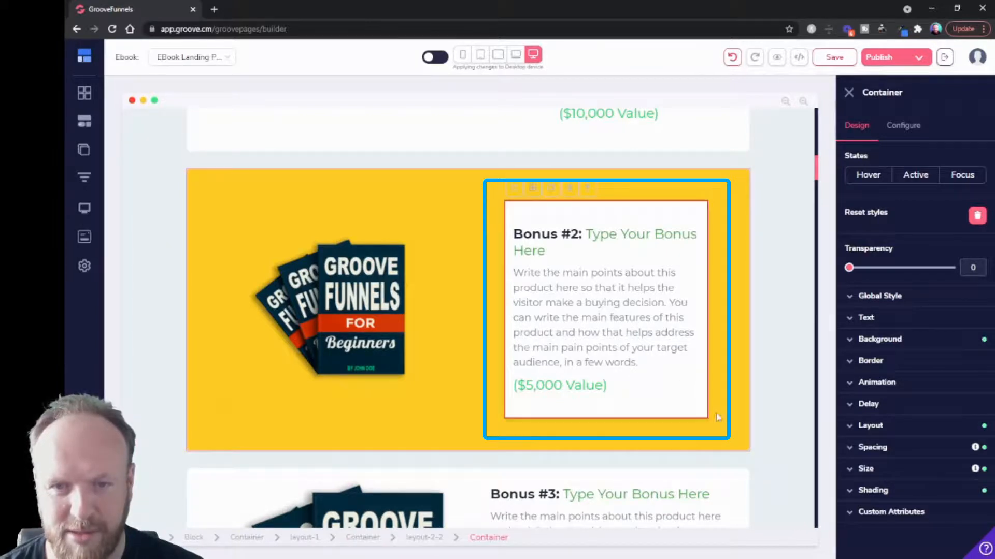
click(899, 490)
click(880, 513)
scroll(876, 498, down, 3)
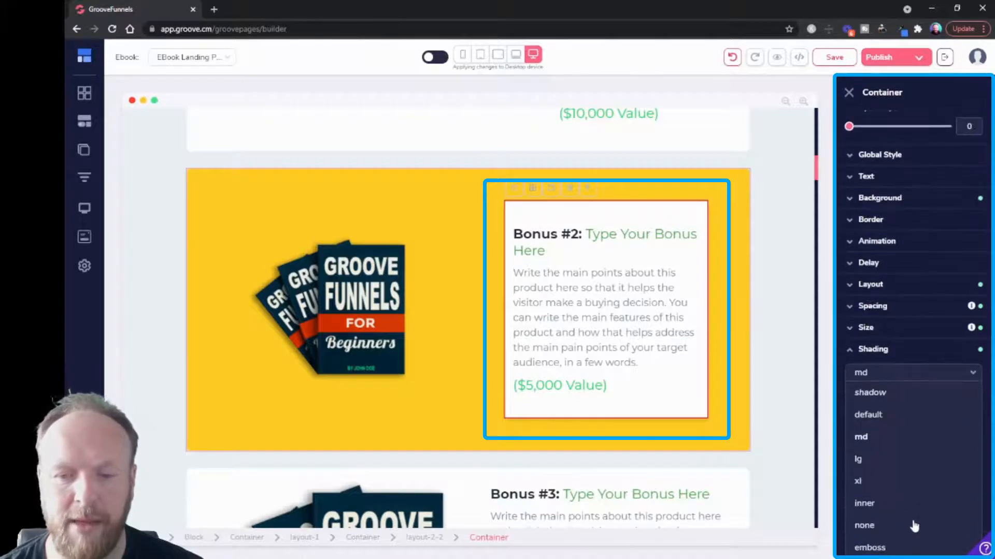
click(867, 481)
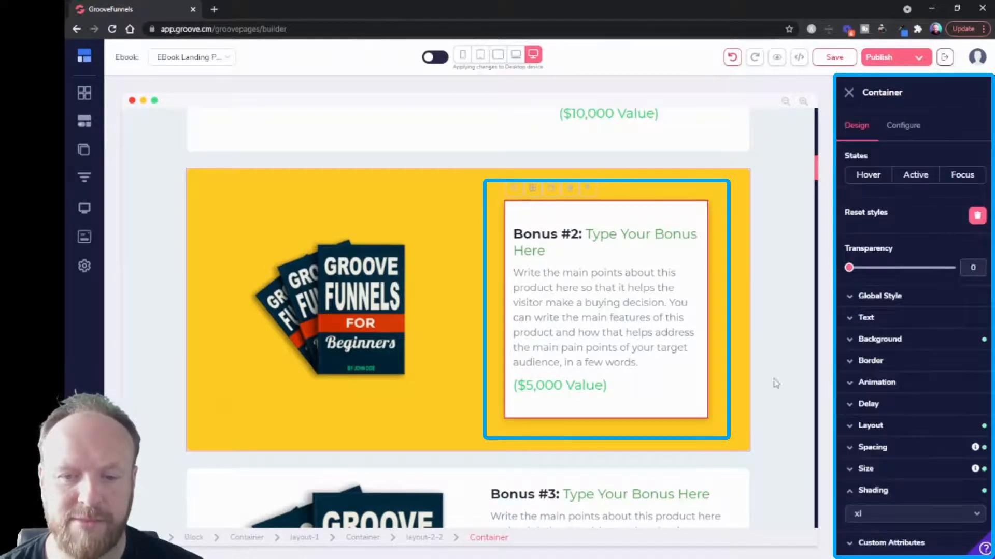
click(739, 237)
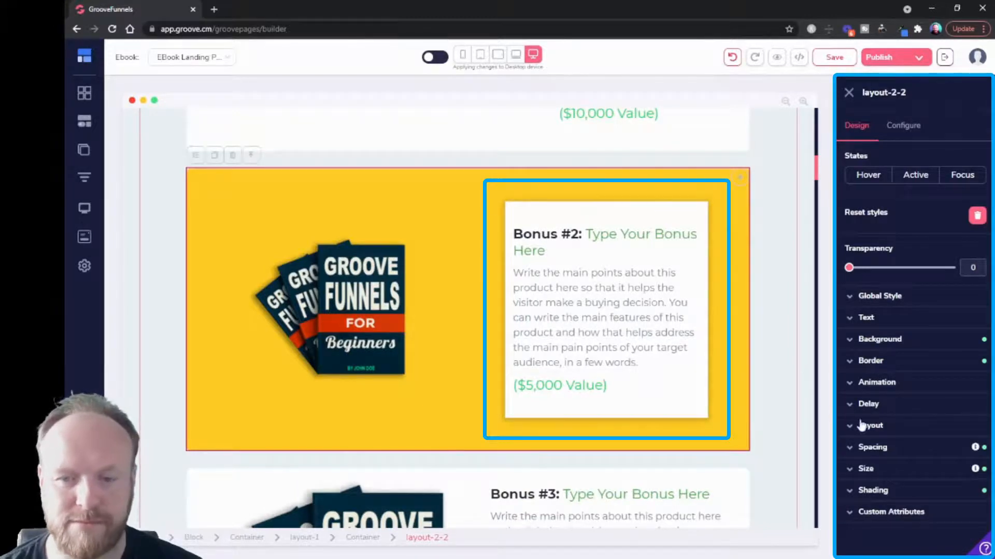
click(896, 492)
click(901, 513)
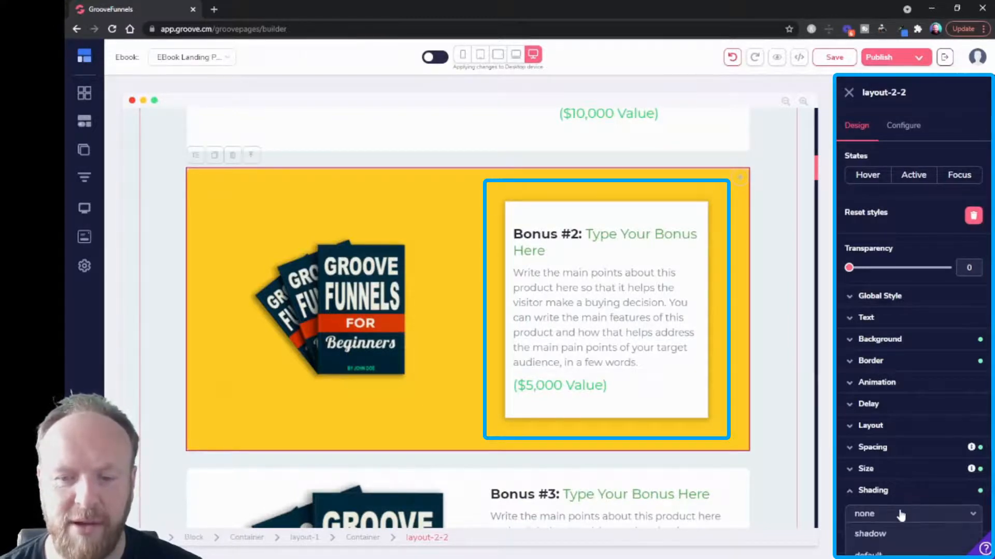
scroll(900, 515, down, 3)
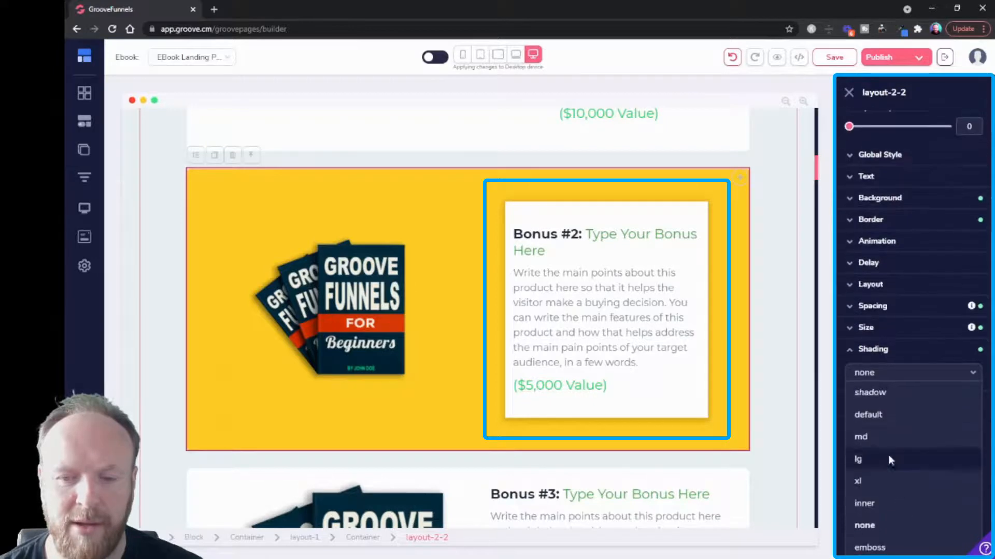
Step: Remove the shadow from the Bonus #2 text container by setting its shading to none
click(704, 409)
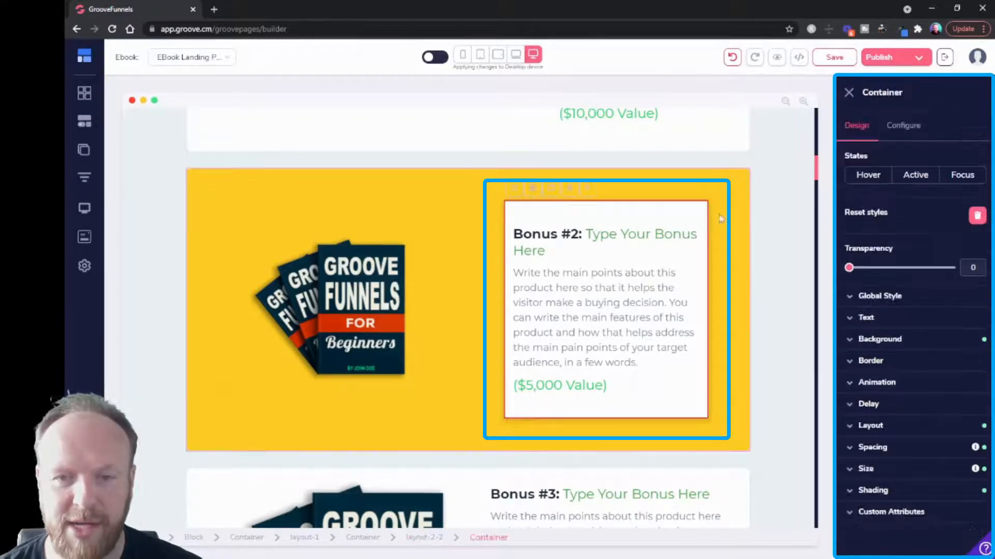
click(907, 491)
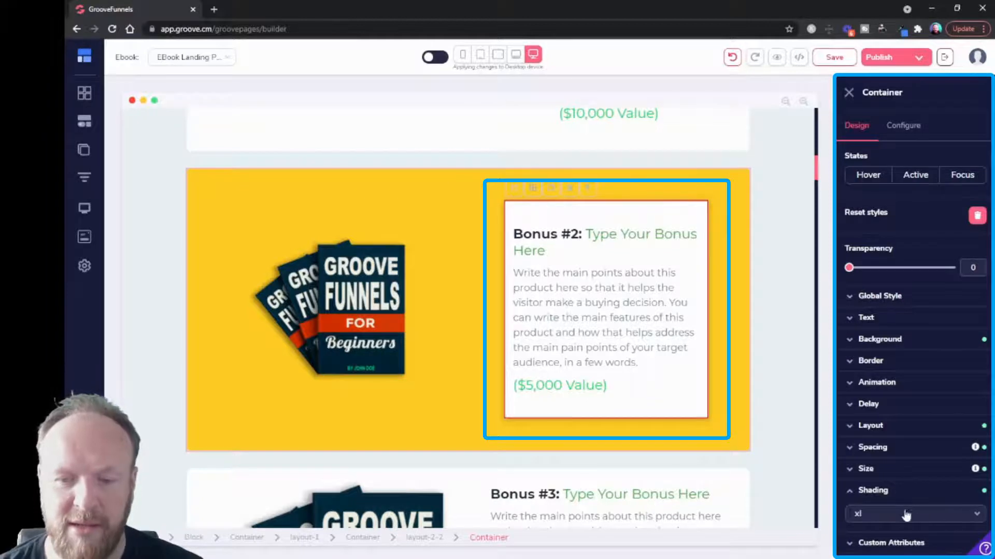
click(905, 514)
scroll(907, 513, down, 3)
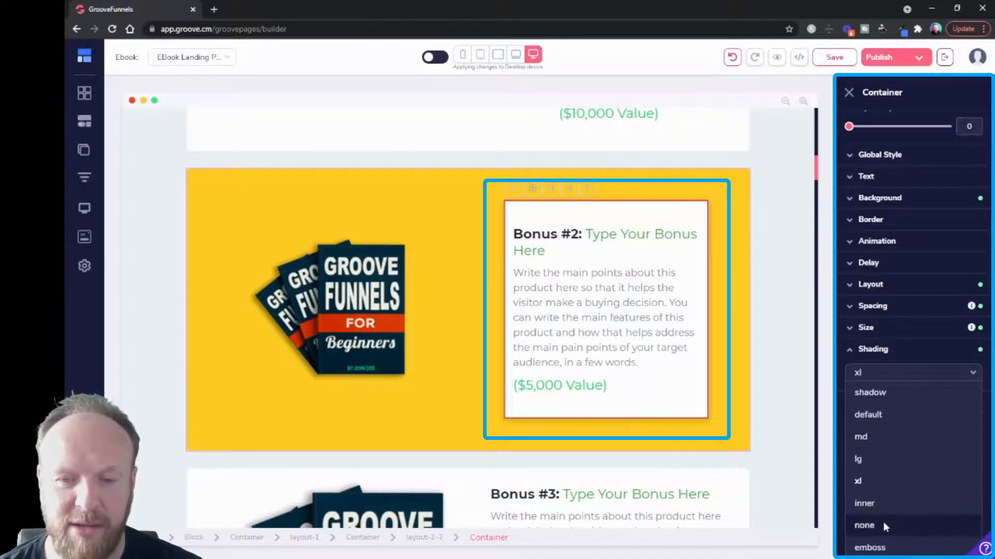
click(884, 524)
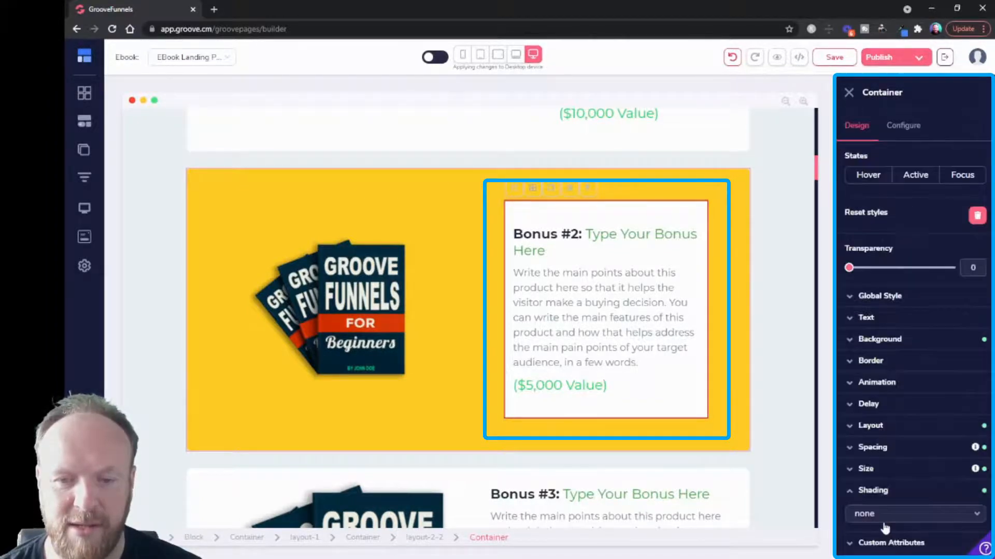
click(750, 323)
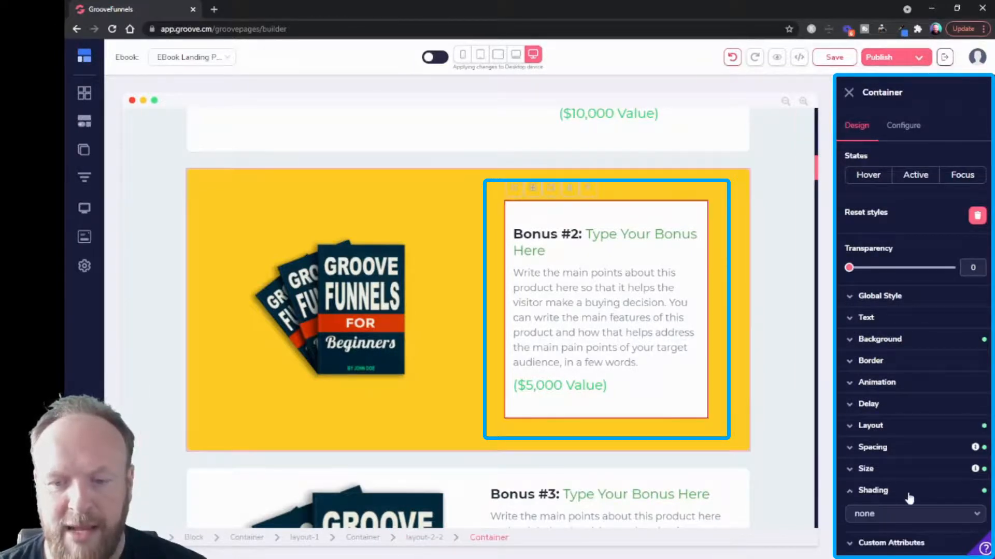
Step: Try the inner and emboss shading styles on the Bonus #2 text container and view the embossed edge deselected
click(904, 515)
scroll(904, 518, down, 3)
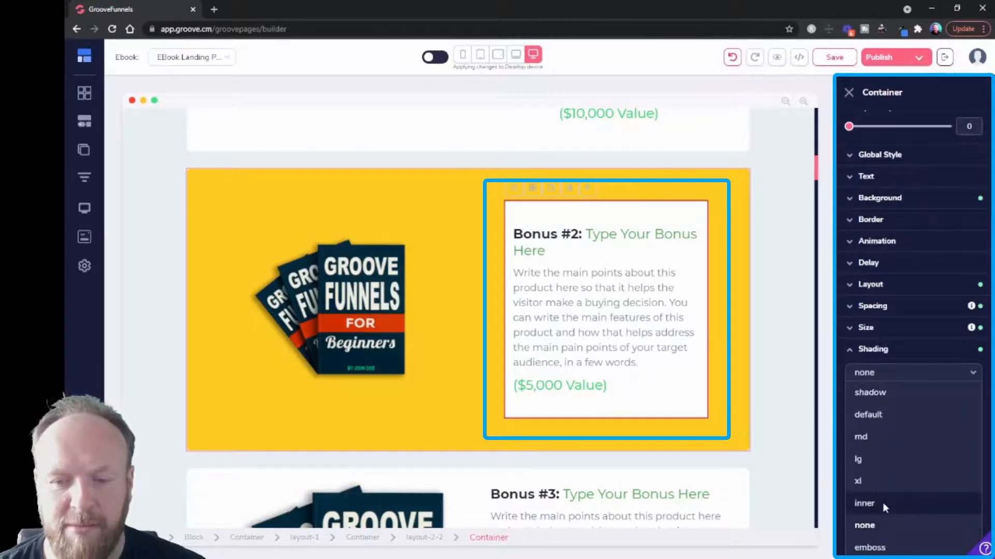
click(883, 501)
click(886, 513)
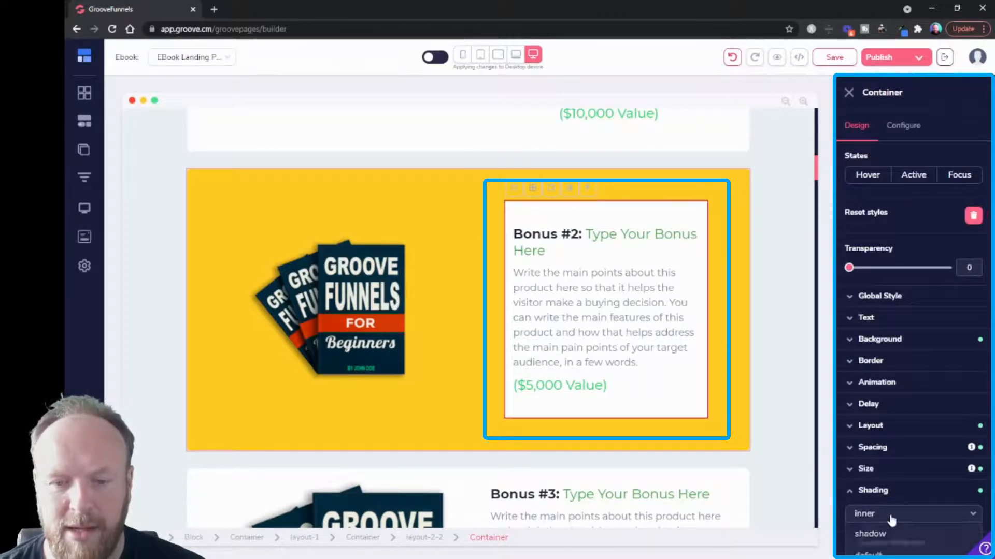
scroll(883, 523, down, 3)
click(878, 547)
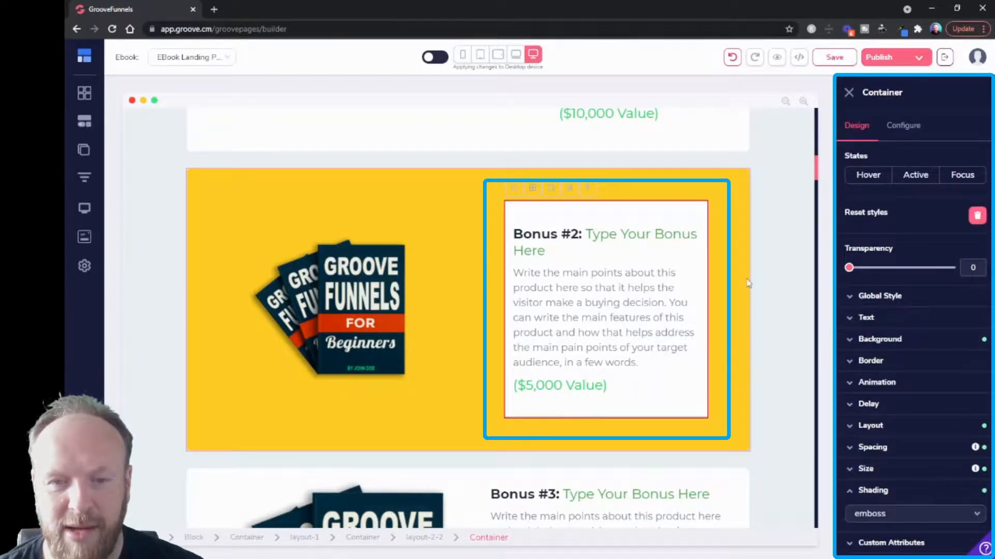
click(744, 259)
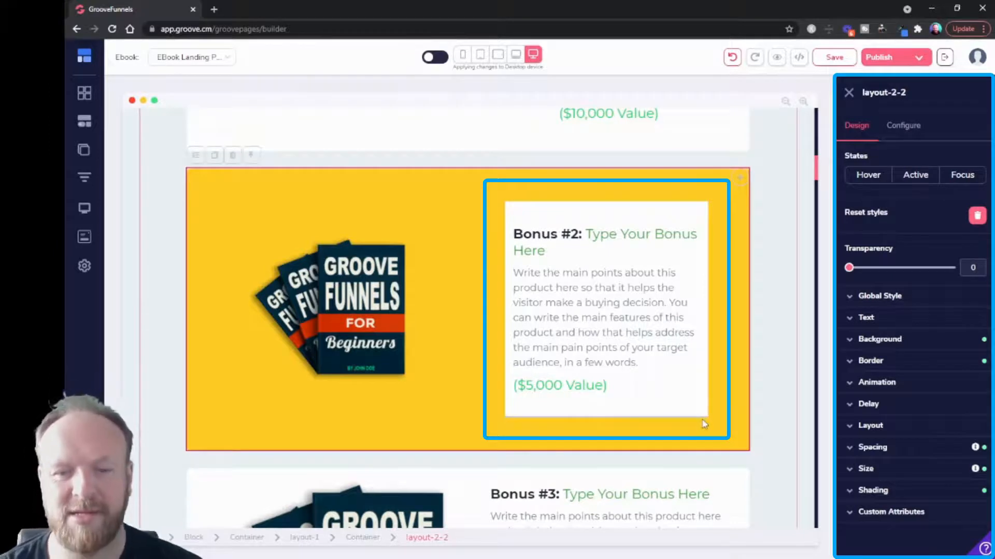
click(910, 495)
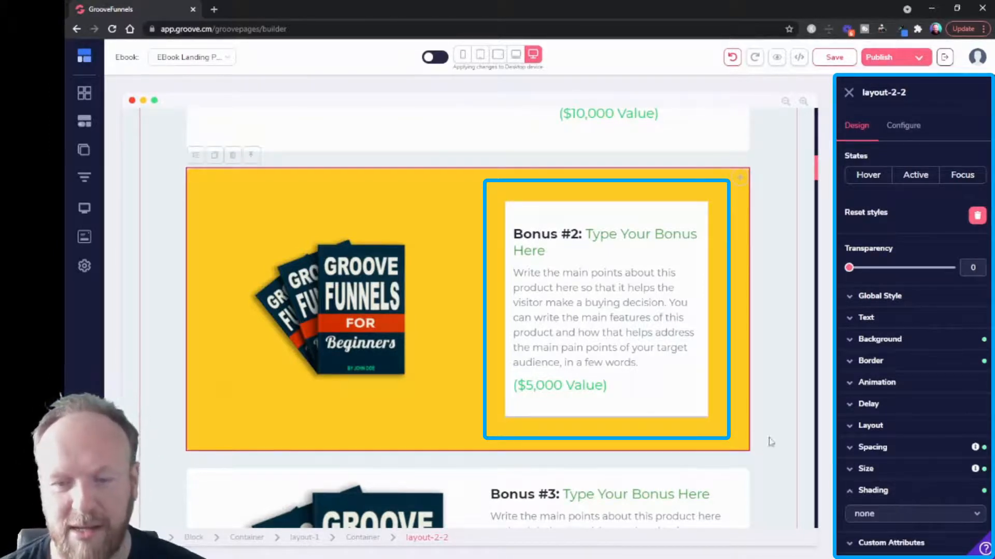
click(953, 515)
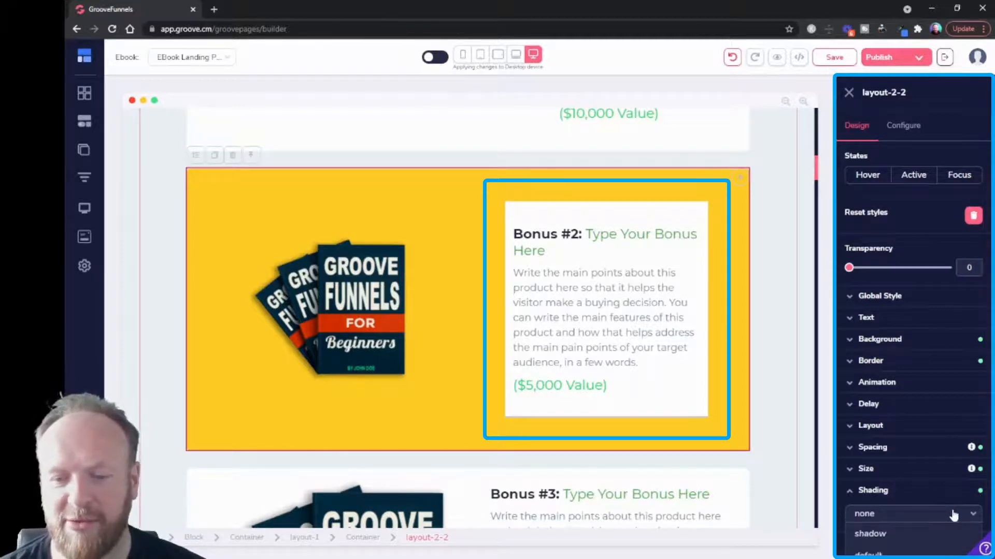
scroll(954, 514, down, 3)
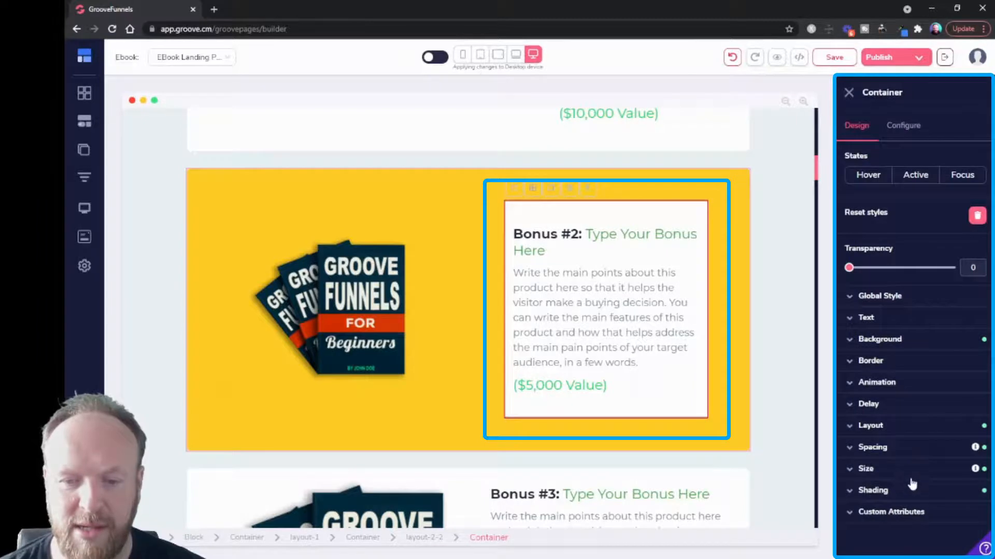
Step: Set the shading of the Bonus #2 text container to the shadow option, then select the surrounding yellow row
click(911, 491)
click(904, 513)
scroll(903, 518, down, 3)
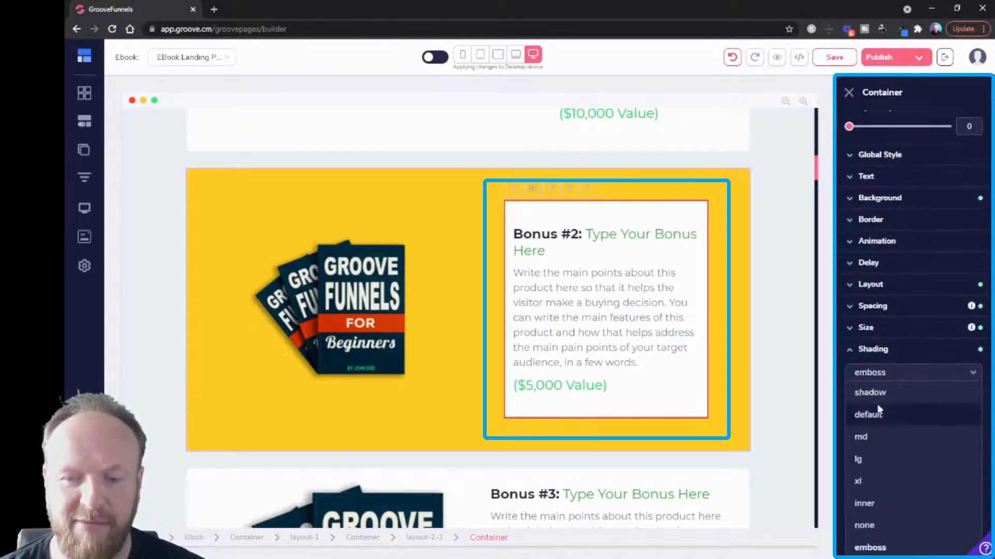
click(875, 396)
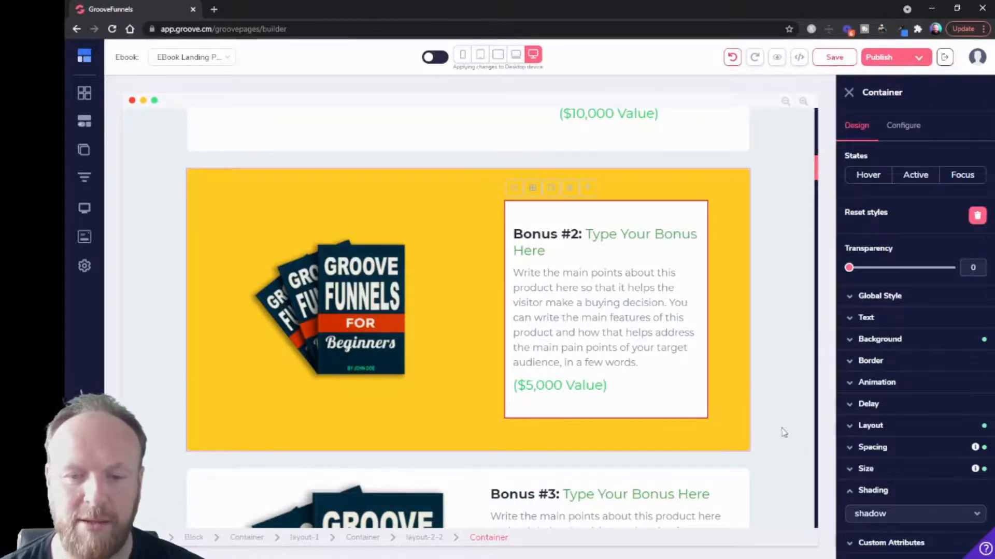
click(796, 411)
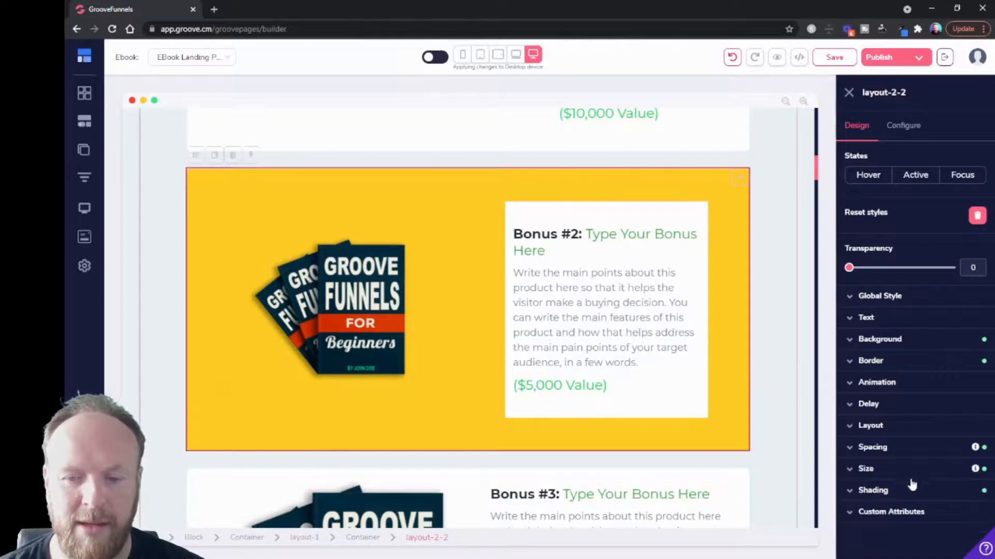
Step: Examine the custom attribute options for ID, class and custom CSS on the yellow Bonus #2 row
click(896, 512)
scroll(896, 512, down, 2)
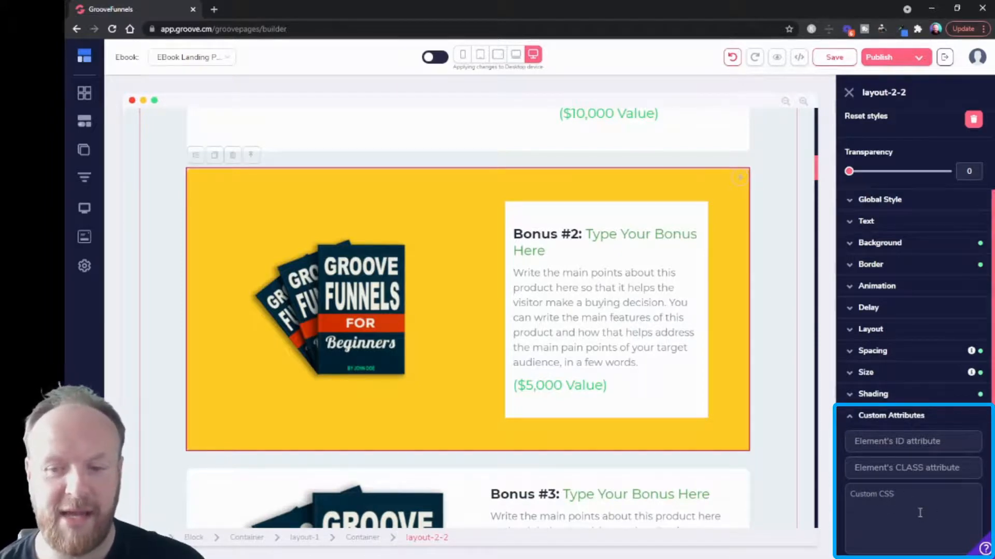
click(860, 424)
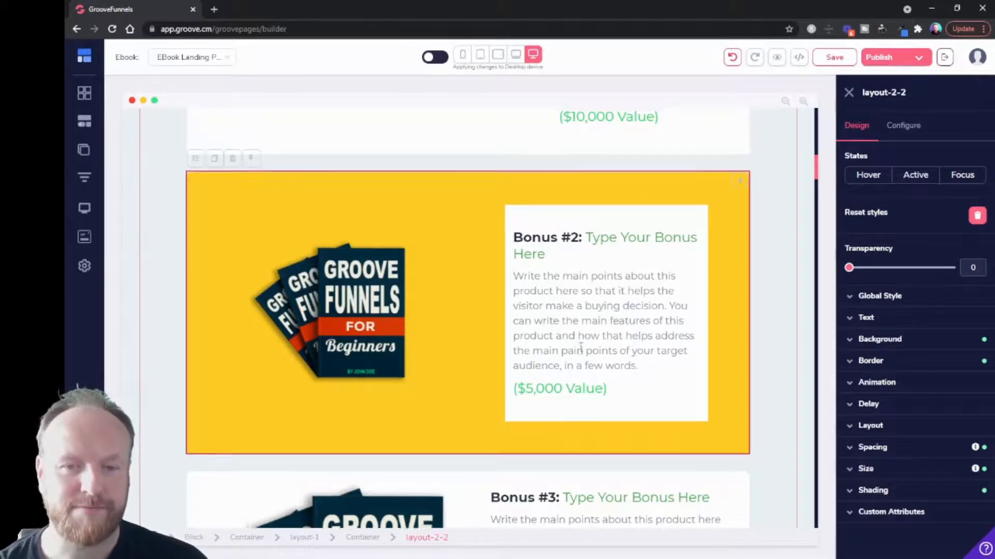
Step: Replace the hero section's yellow book image with the library file "Hack Your Mindset for Success Mockup.jpg" and apply the change
scroll(549, 348, up, 15)
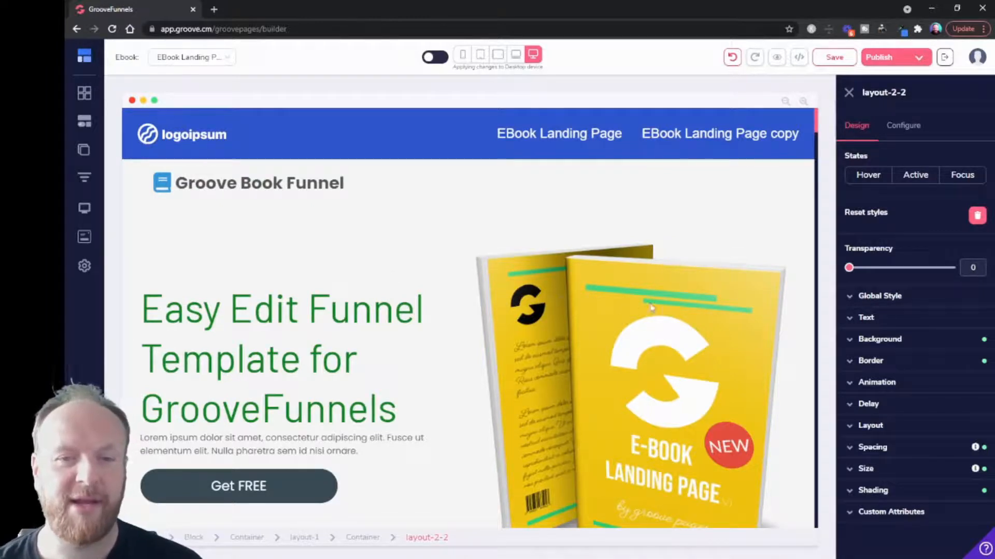
click(631, 362)
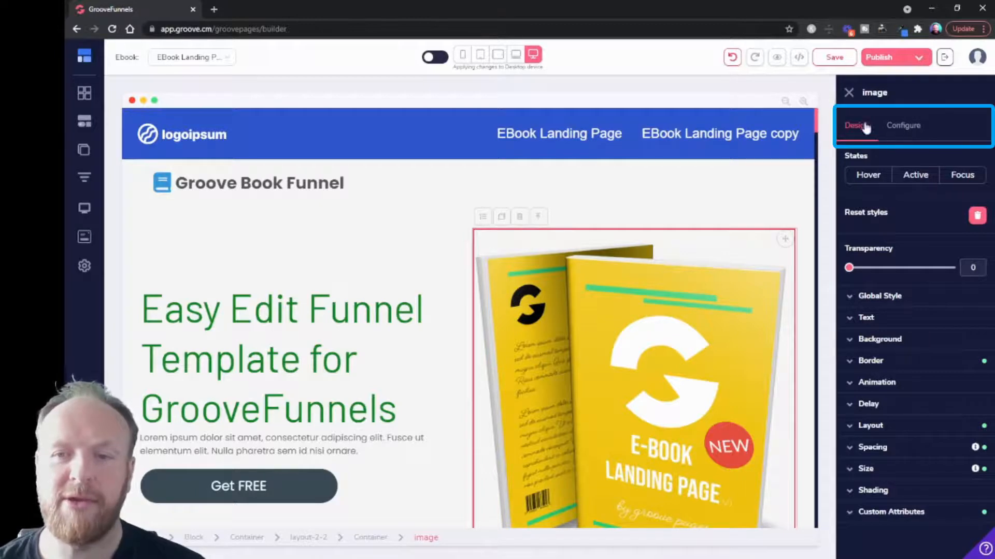
click(909, 128)
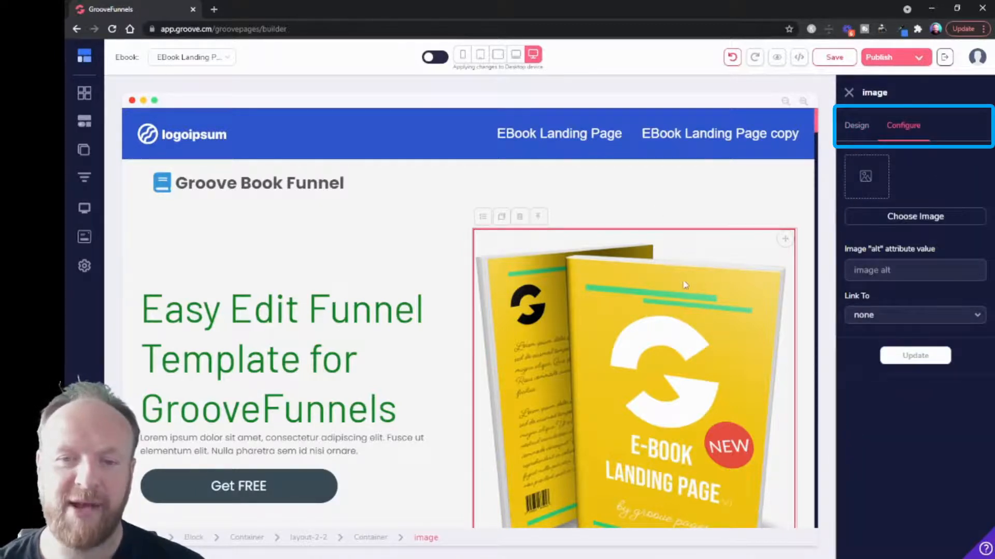
click(915, 226)
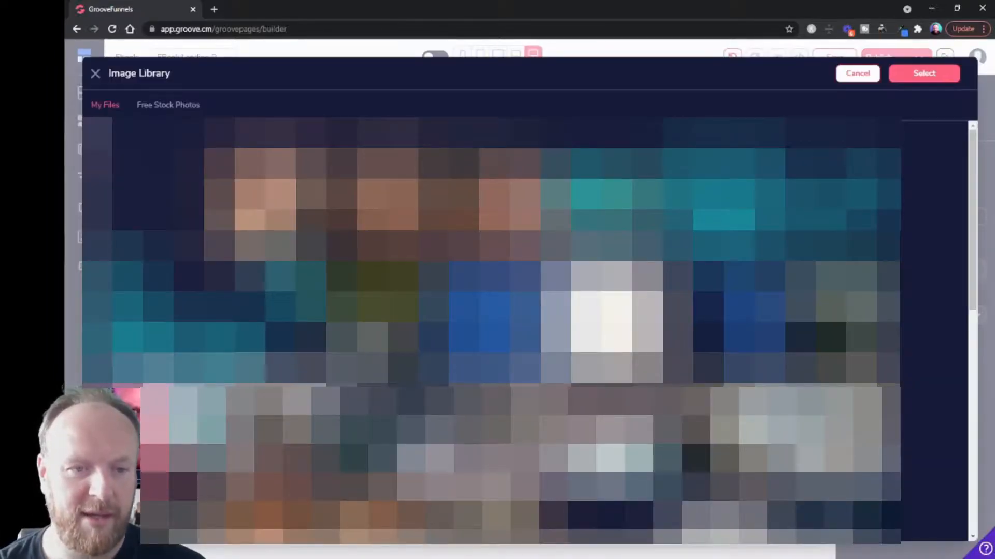
scroll(491, 332, down, 2)
click(346, 364)
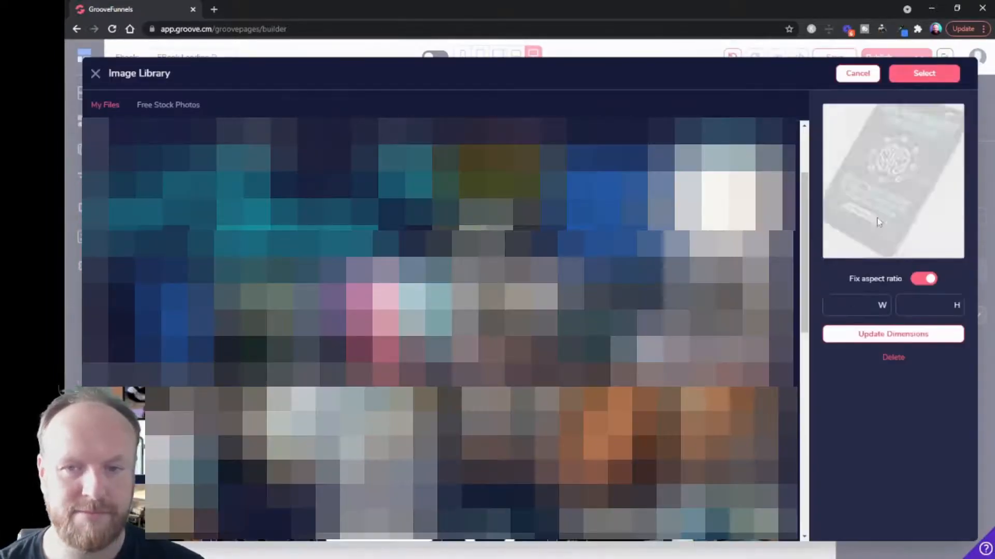
click(912, 76)
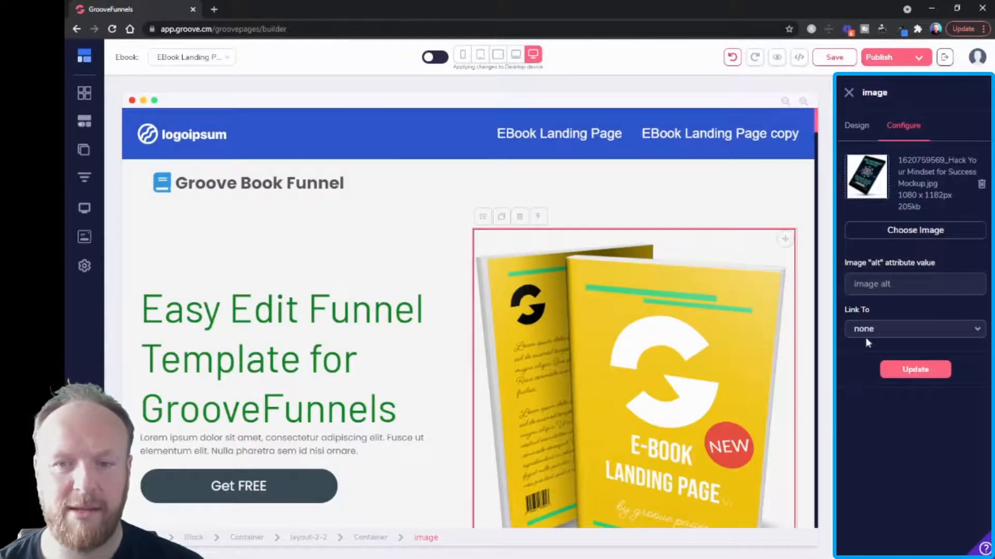
click(914, 371)
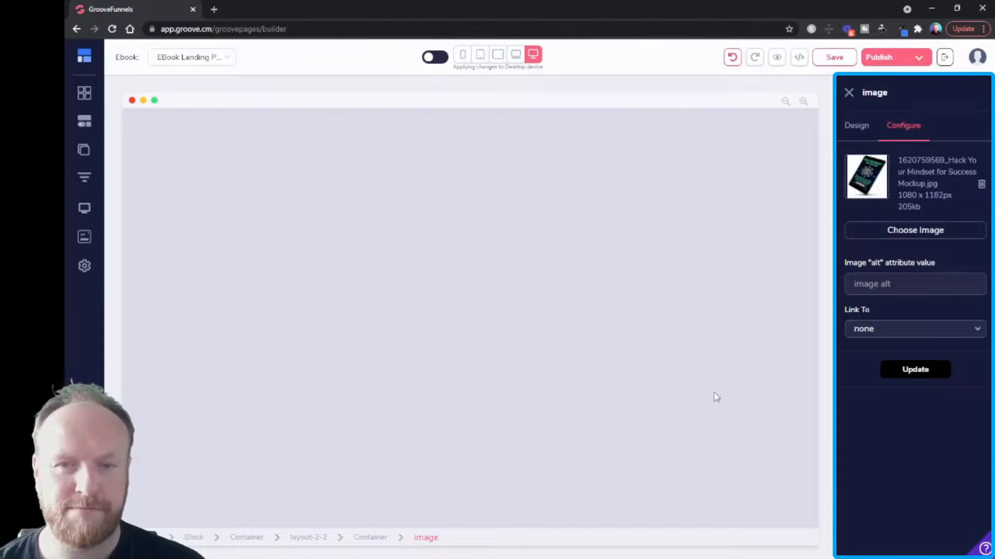
Step: Set the hero image's alt attribute to "free ebook" and apply it
scroll(673, 377, down, 3)
scroll(673, 378, up, 2)
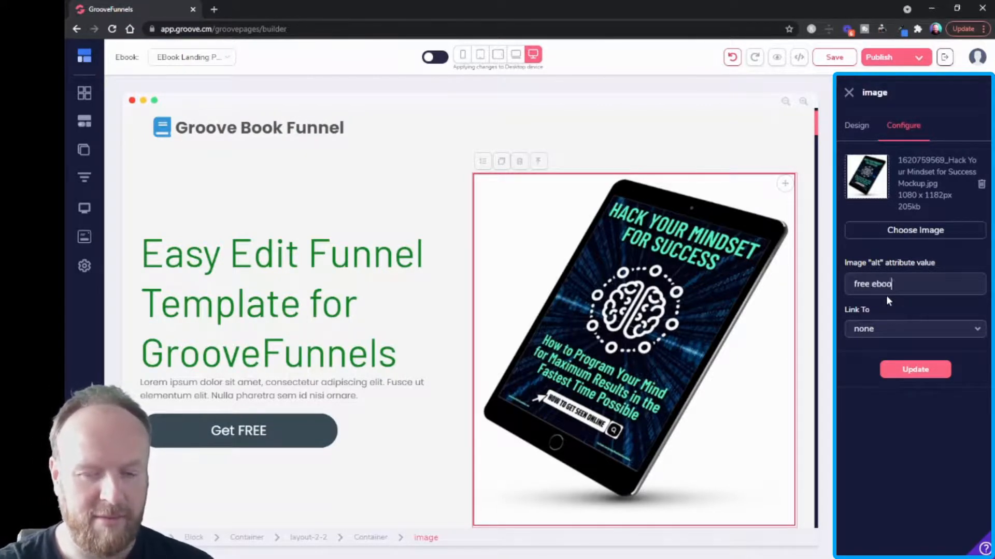
click(915, 369)
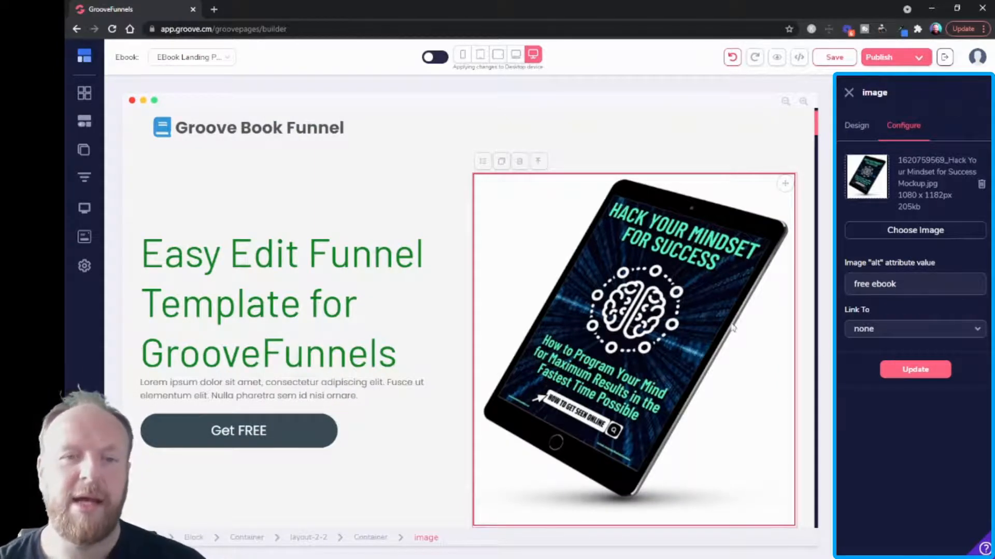
Step: Examine the link destination options for the hero image without choosing one, then view the hero section with the image deselected
click(903, 331)
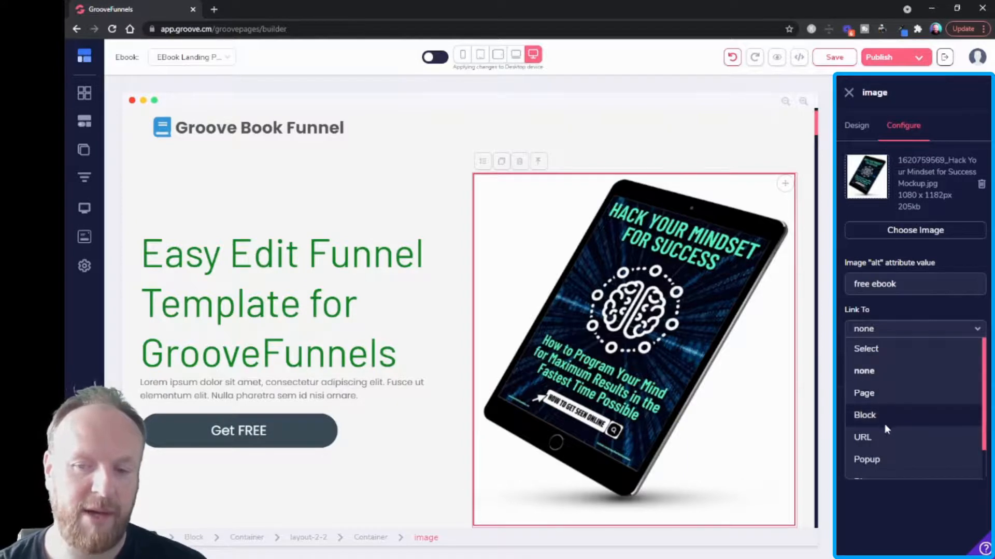
scroll(890, 454, down, 2)
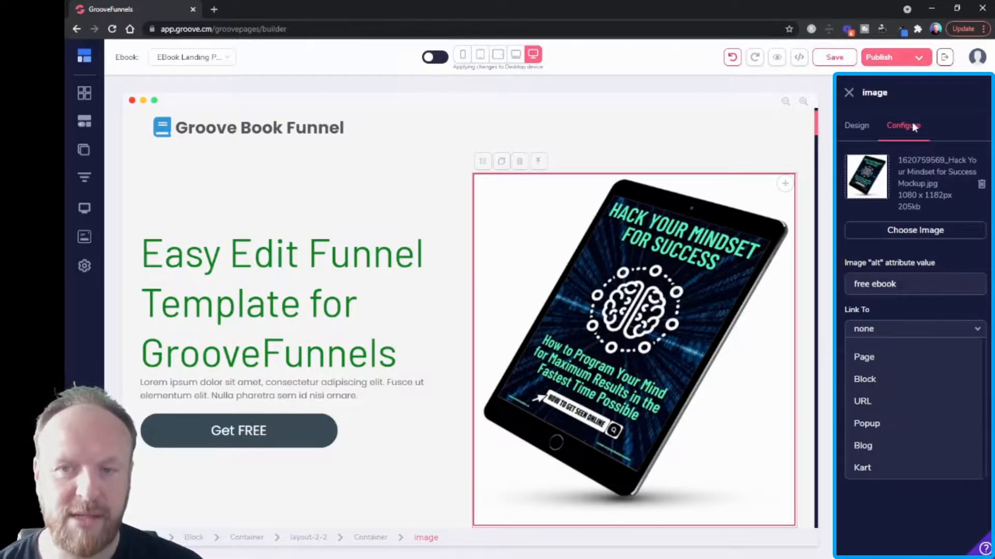
click(712, 136)
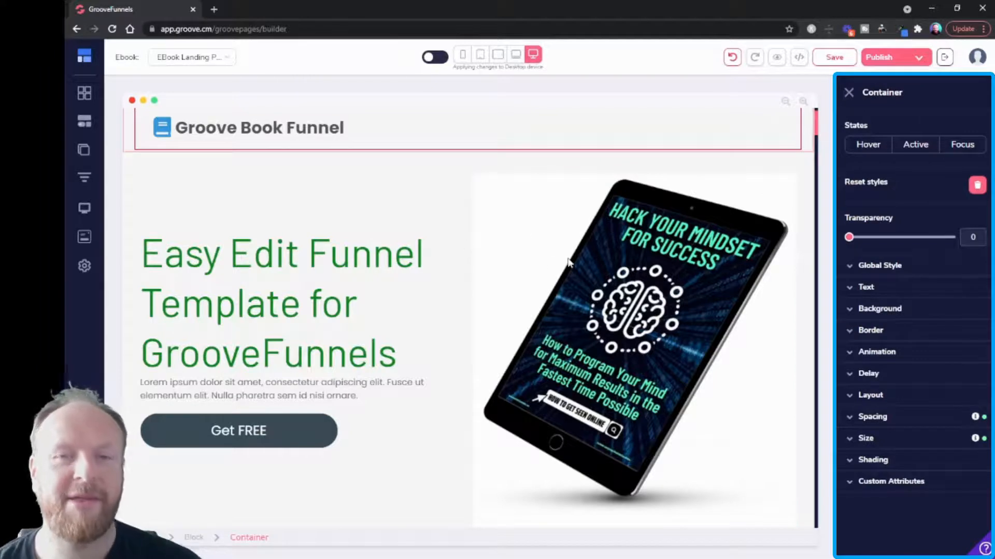
scroll(609, 370, down, 2)
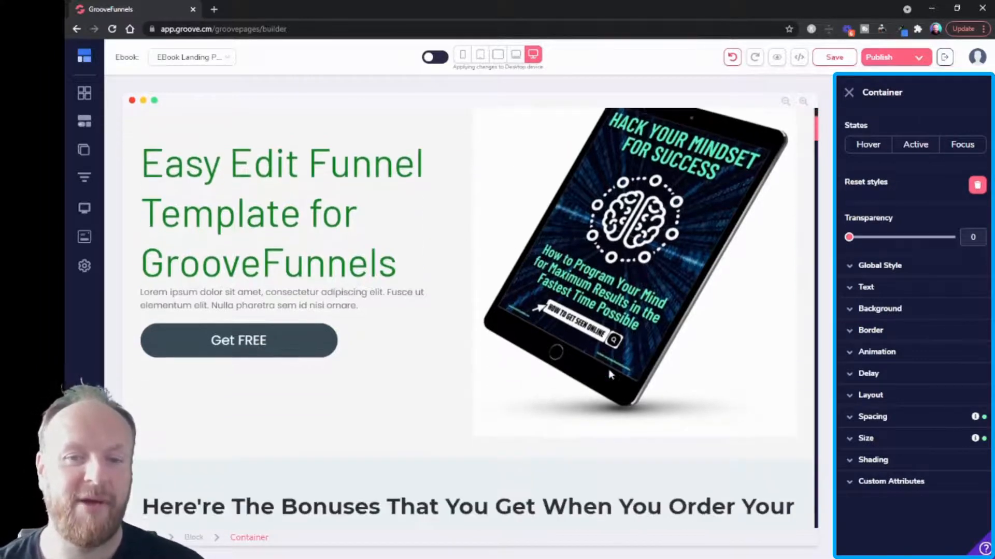
scroll(609, 371, up, 3)
scroll(609, 371, down, 3)
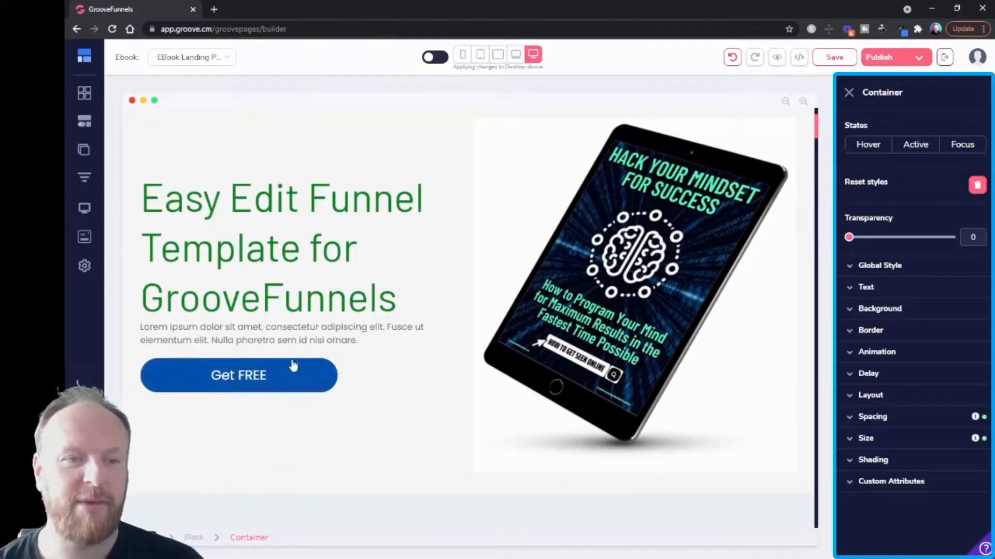
Step: Set the text of the hero section's Get FREE button to "Get it now!" and apply it
click(239, 379)
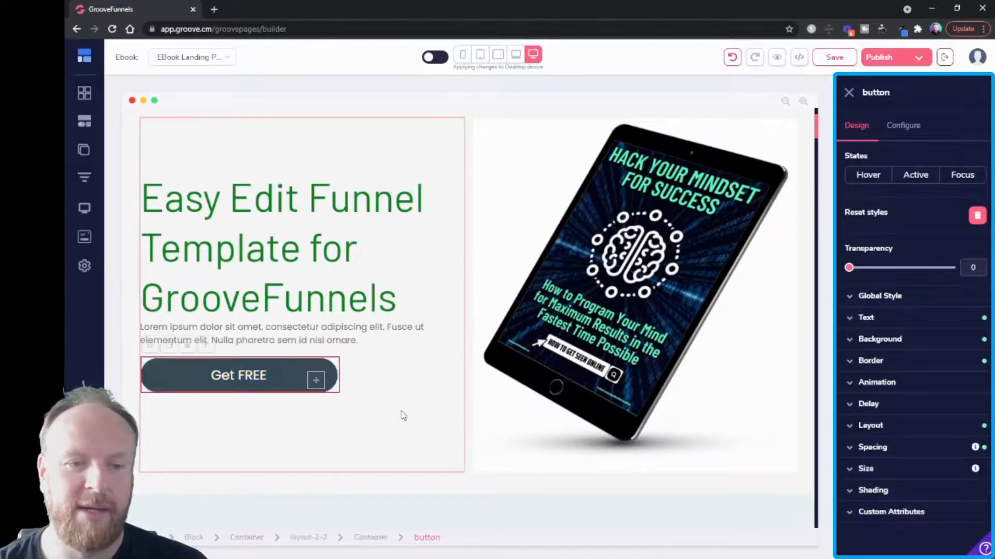
click(905, 129)
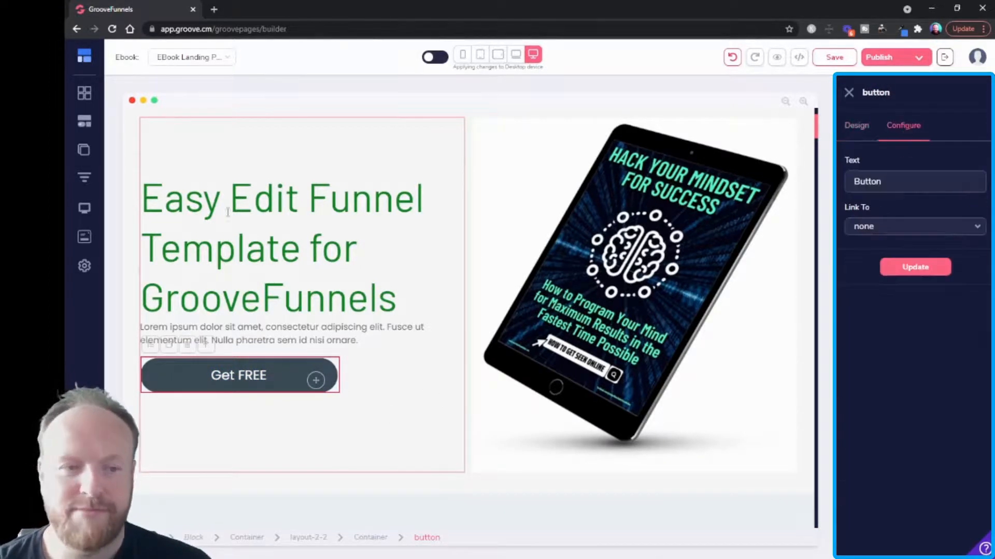
double_click(866, 183)
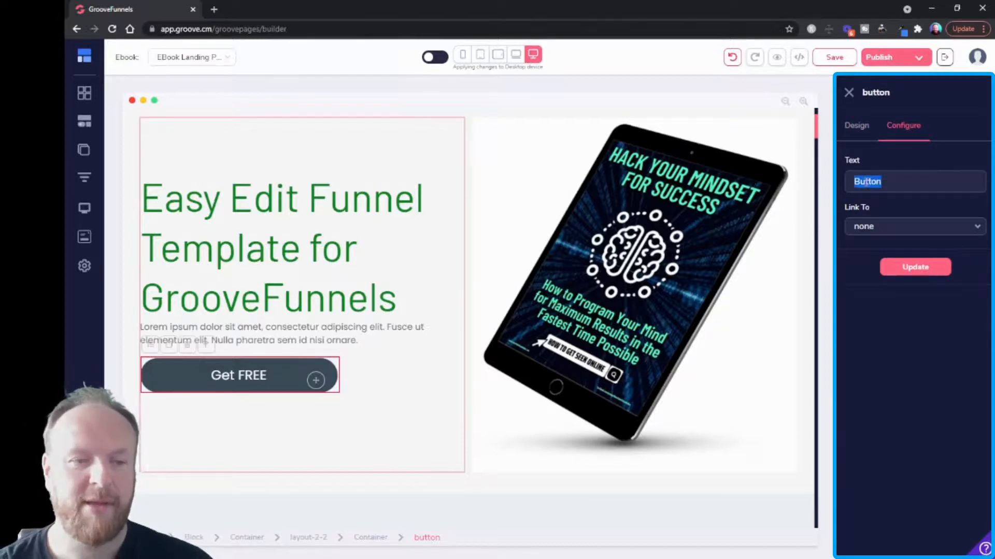
text(G)
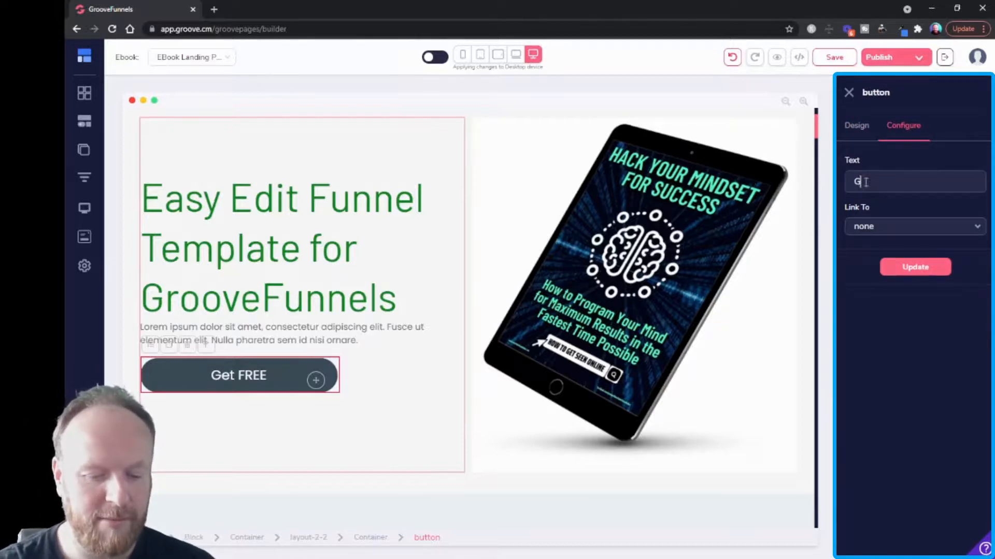
text(et It now)
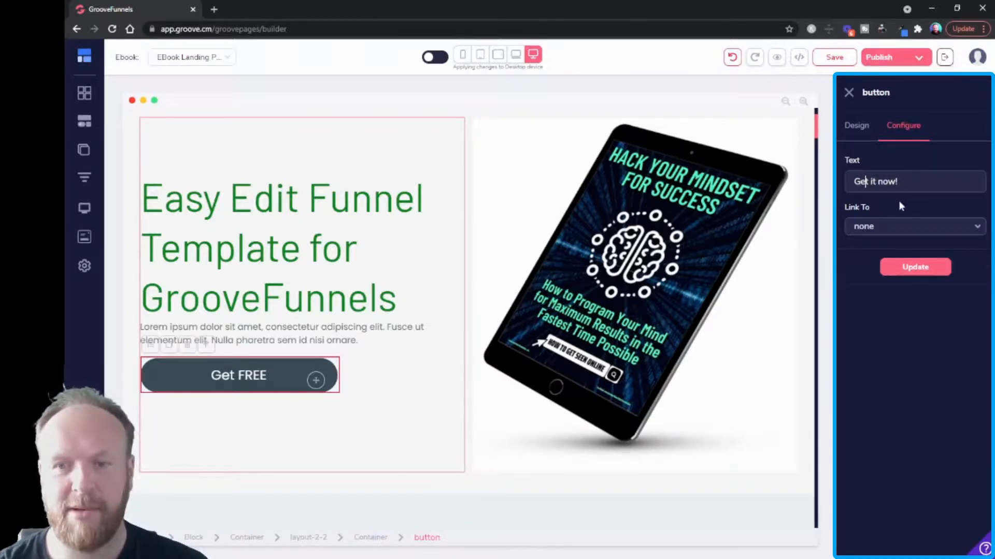
click(919, 264)
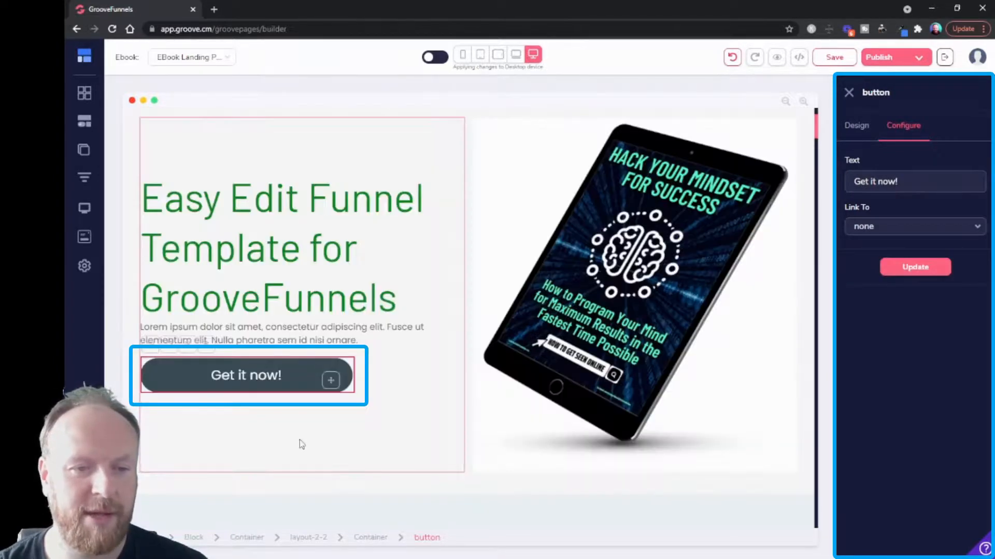
Step: Link the "Get it now!" button to the page "EBook Landing Page copy" and apply the change
click(899, 228)
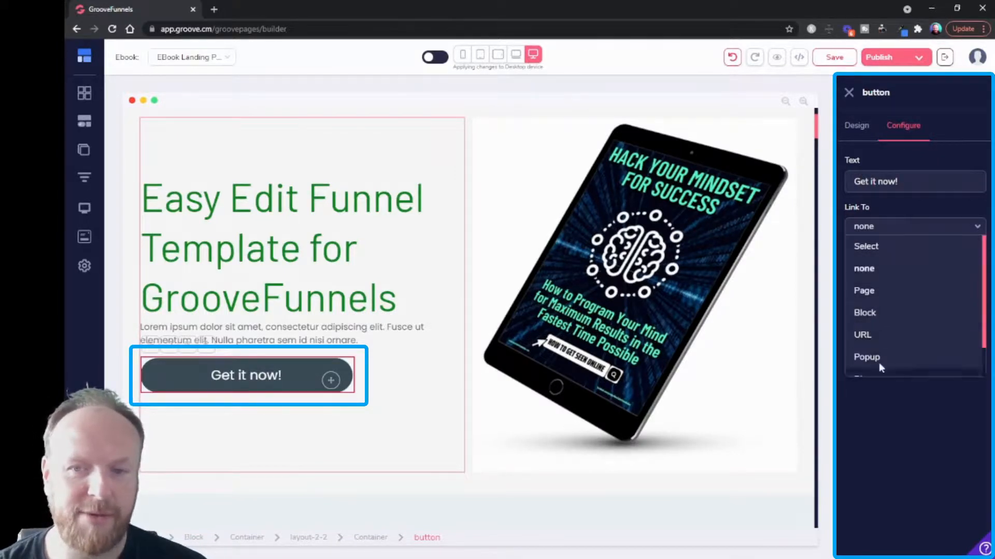
click(888, 290)
click(898, 269)
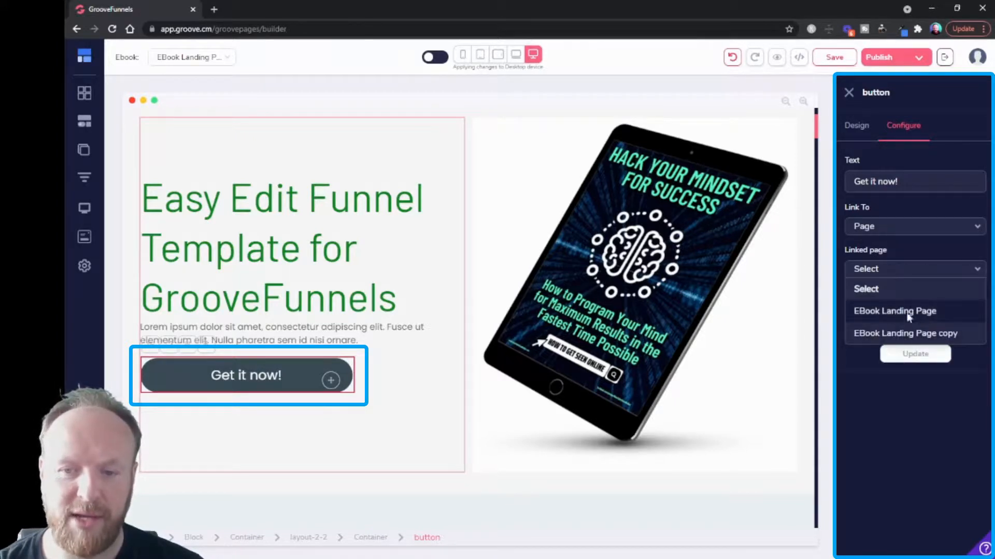
click(926, 416)
click(906, 272)
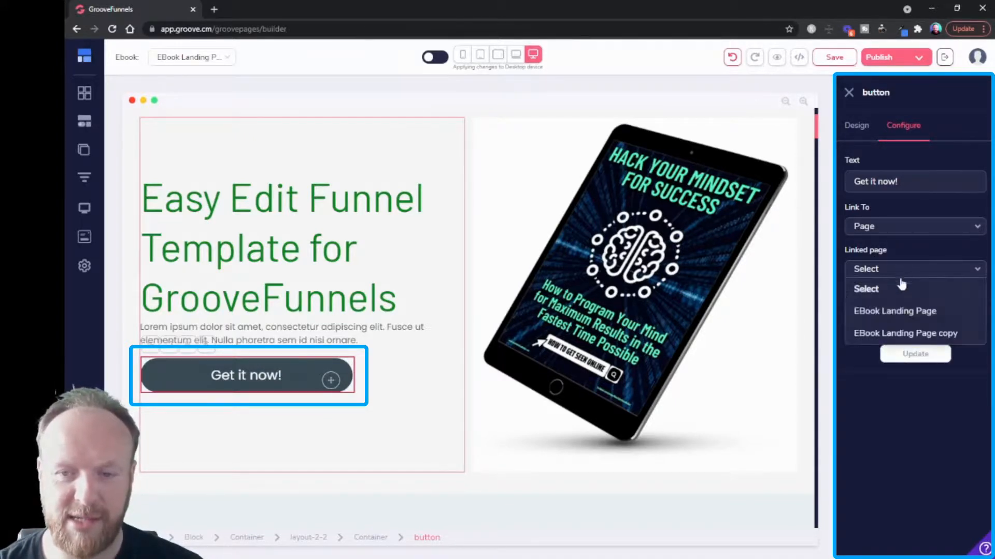
click(907, 332)
click(917, 356)
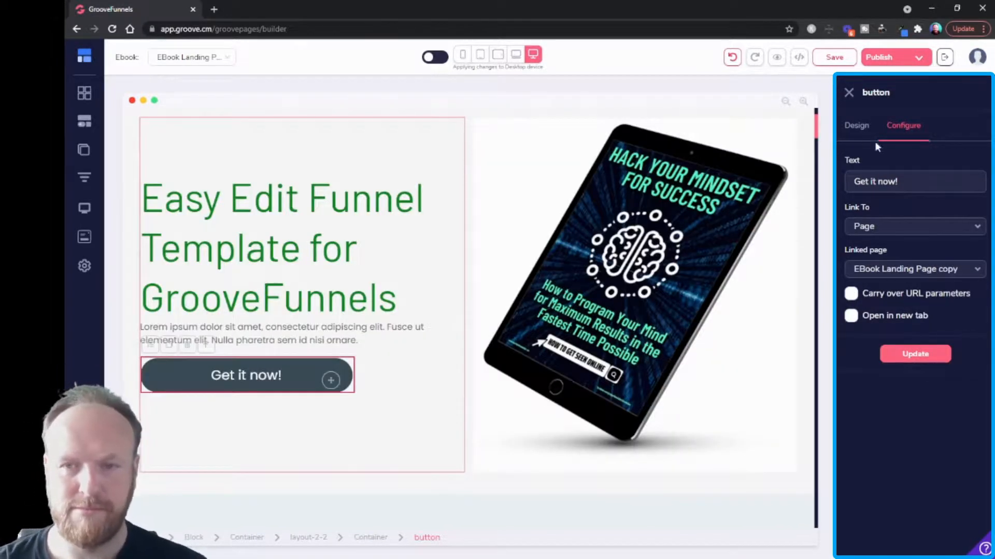
Step: Select the whole countdown timer under the free bonuses heading and examine its type options and end date calendar without changing them
scroll(504, 355, down, 1)
scroll(466, 345, down, 20)
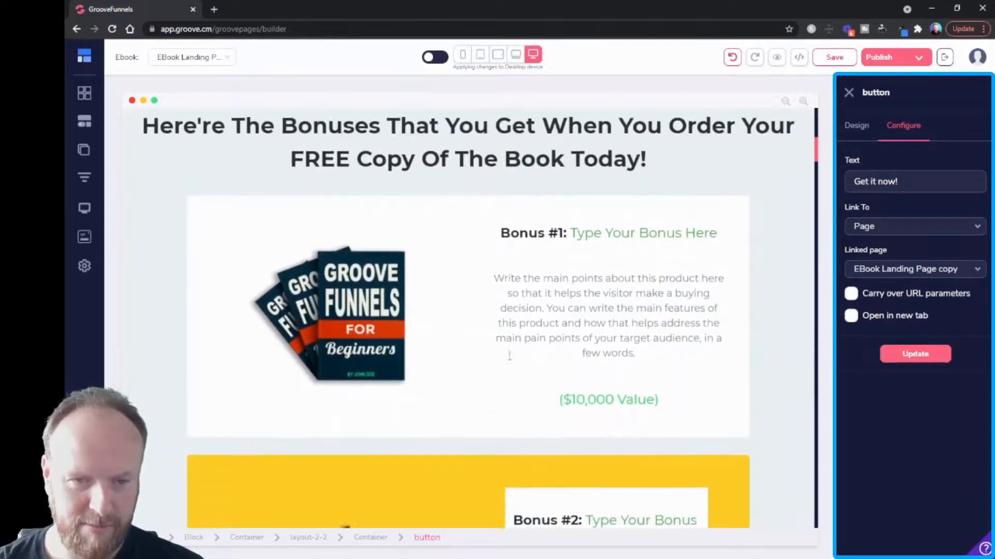
scroll(451, 345, down, 10)
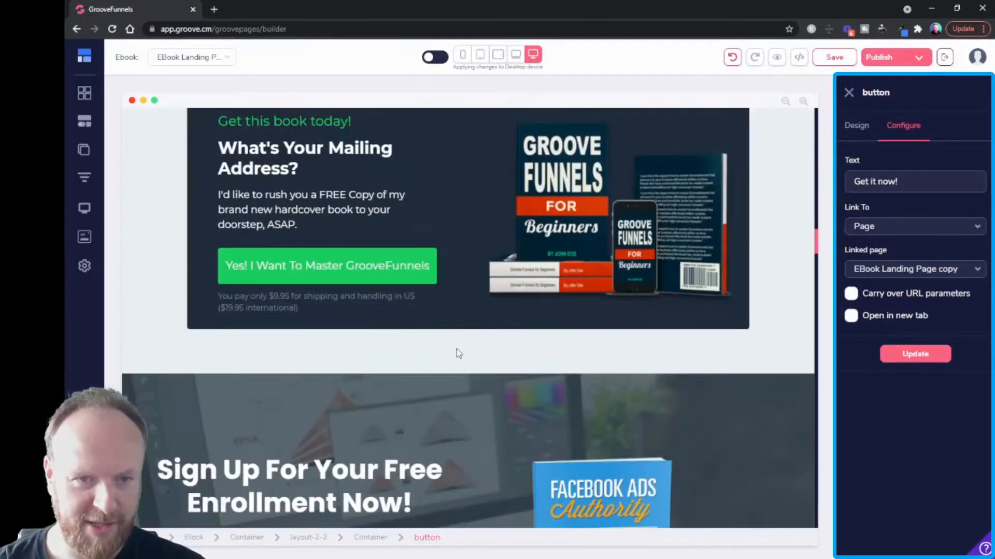
scroll(458, 349, up, 5)
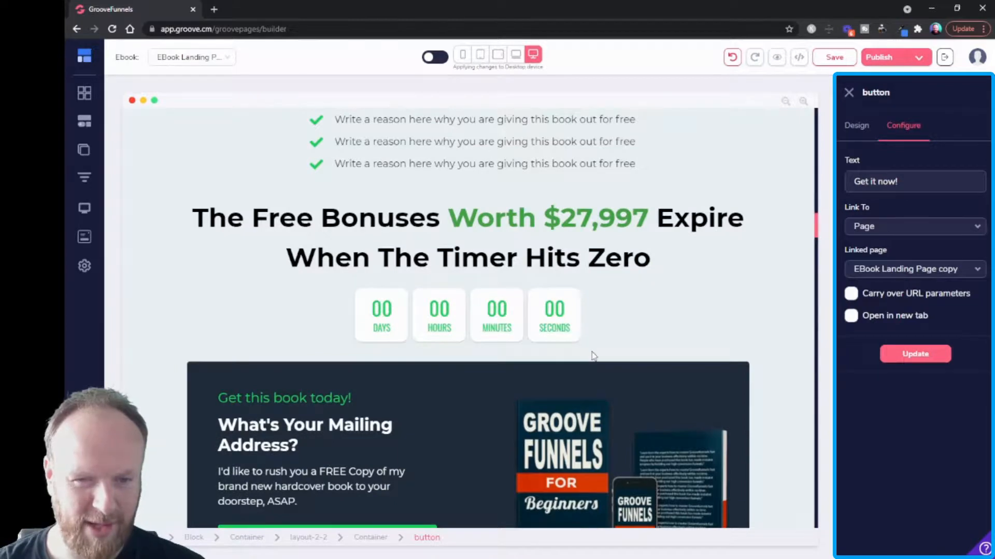
click(579, 322)
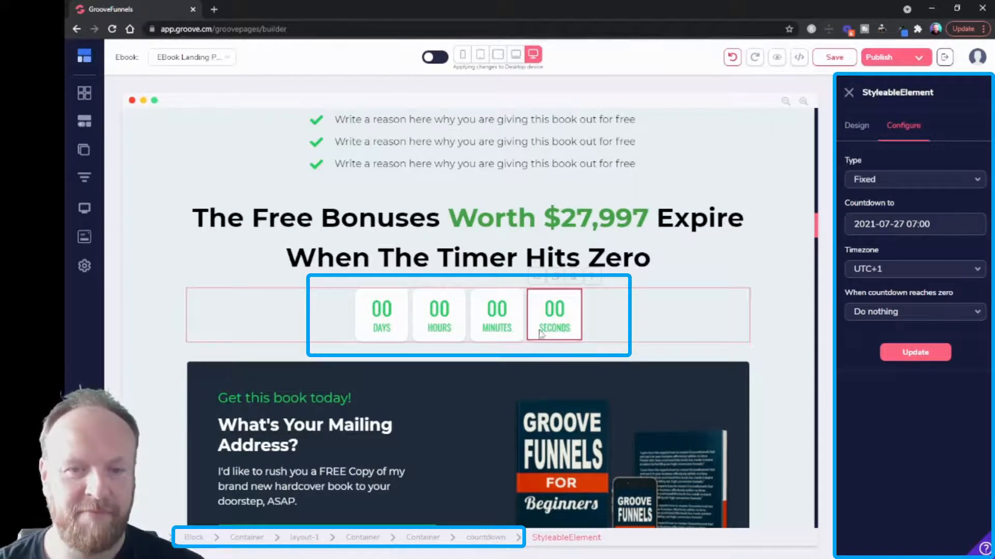
click(494, 538)
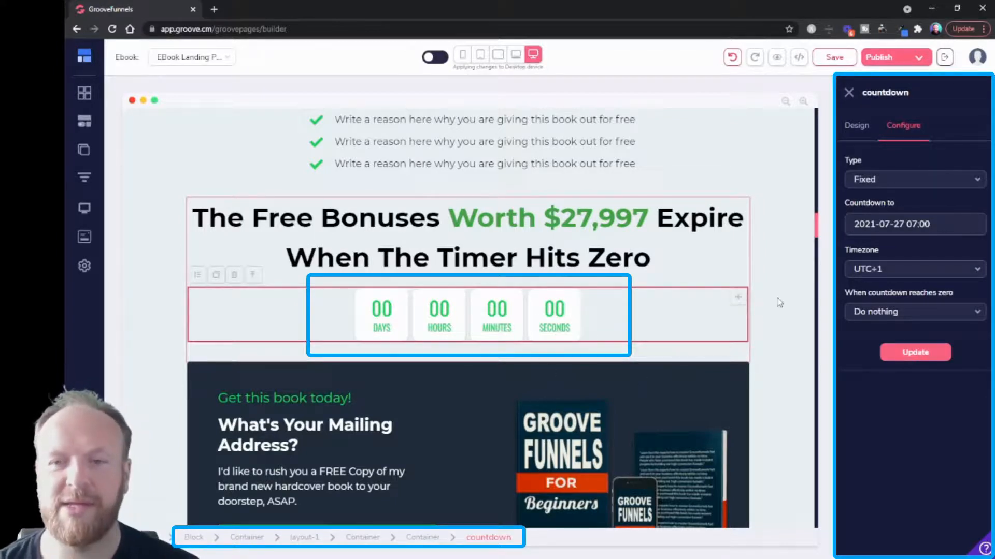
click(917, 186)
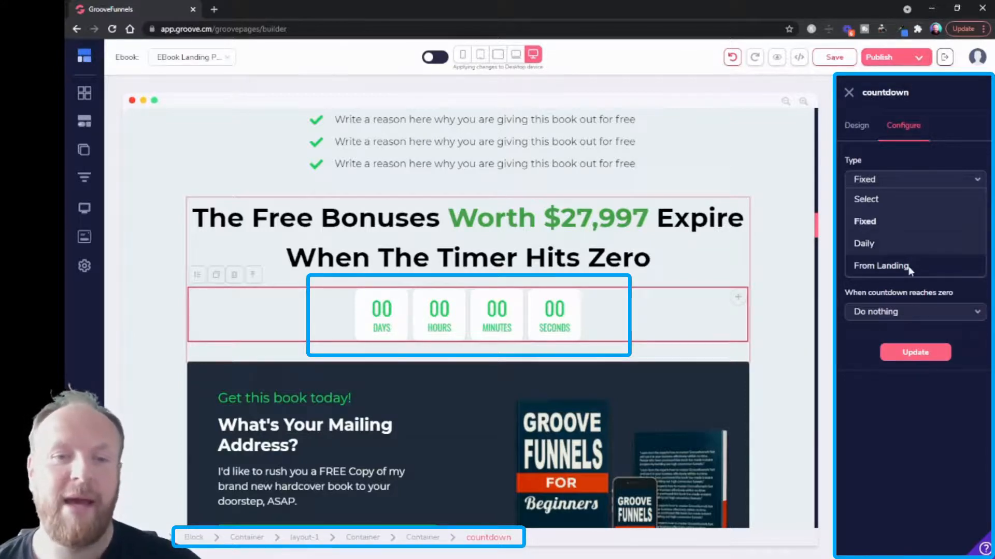
click(960, 150)
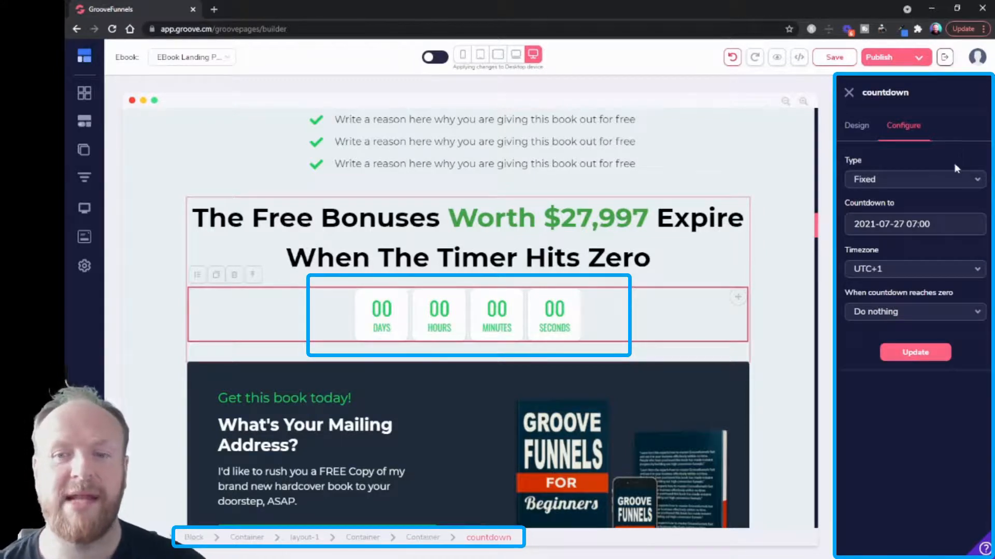
click(898, 226)
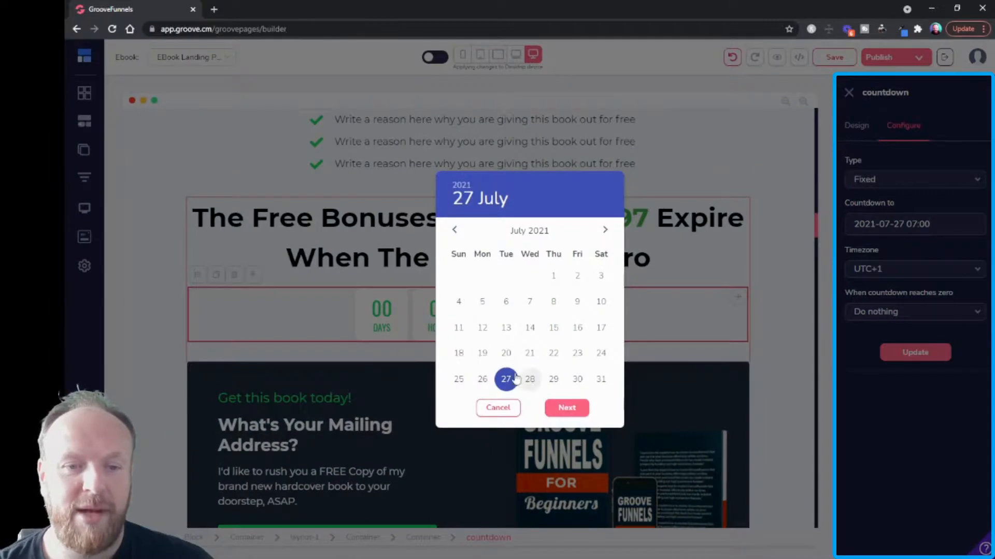
click(498, 408)
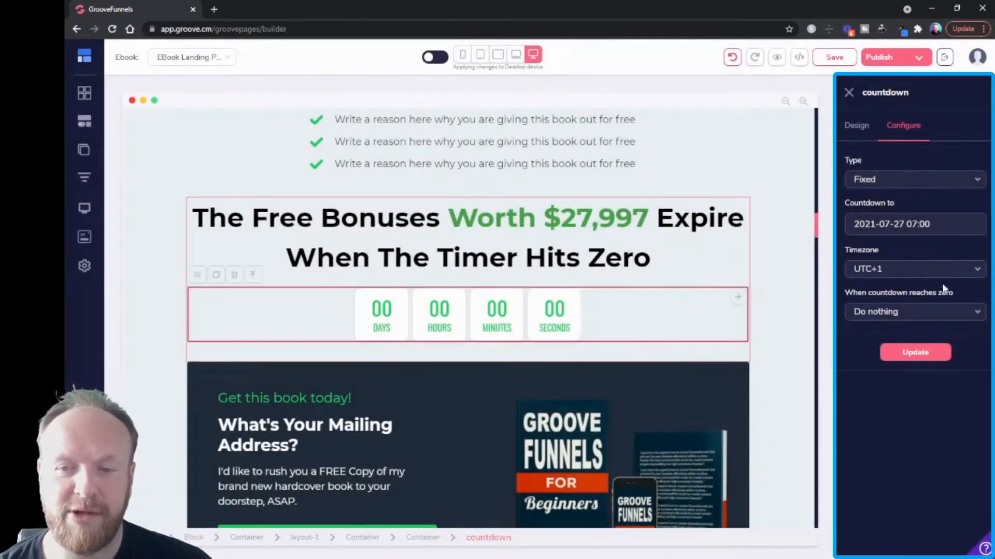
Step: Examine the options for what happens when the countdown reaches zero, leaving the setting unchanged
click(904, 317)
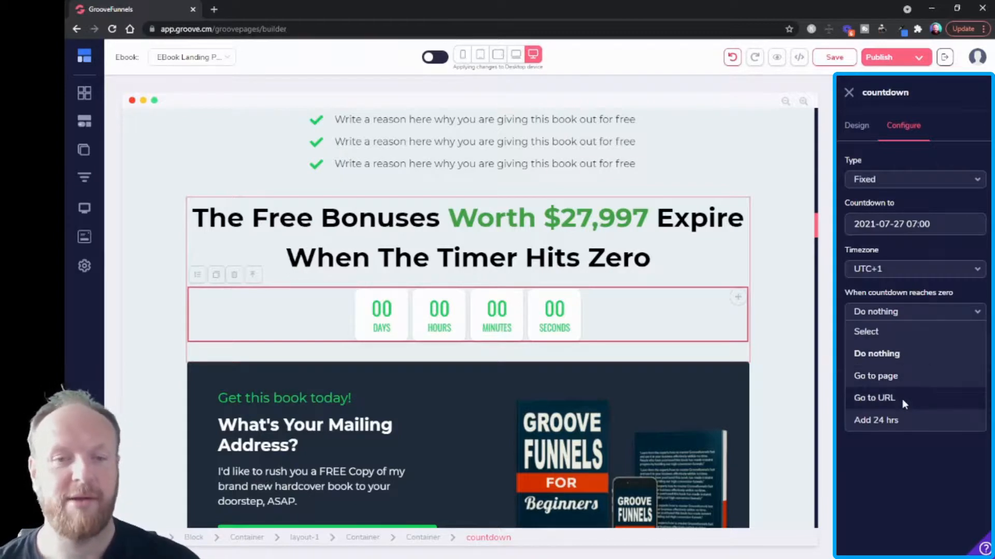
click(975, 313)
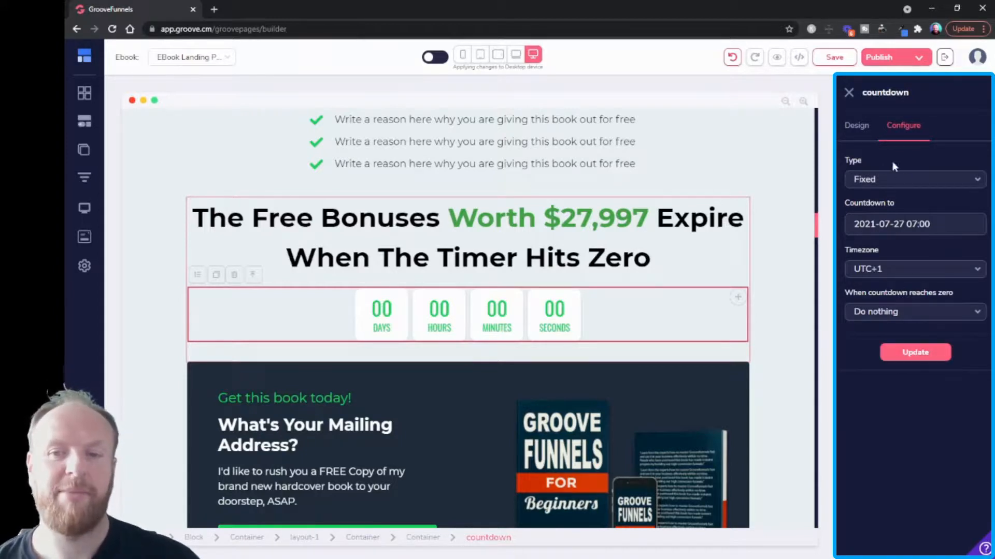
click(607, 344)
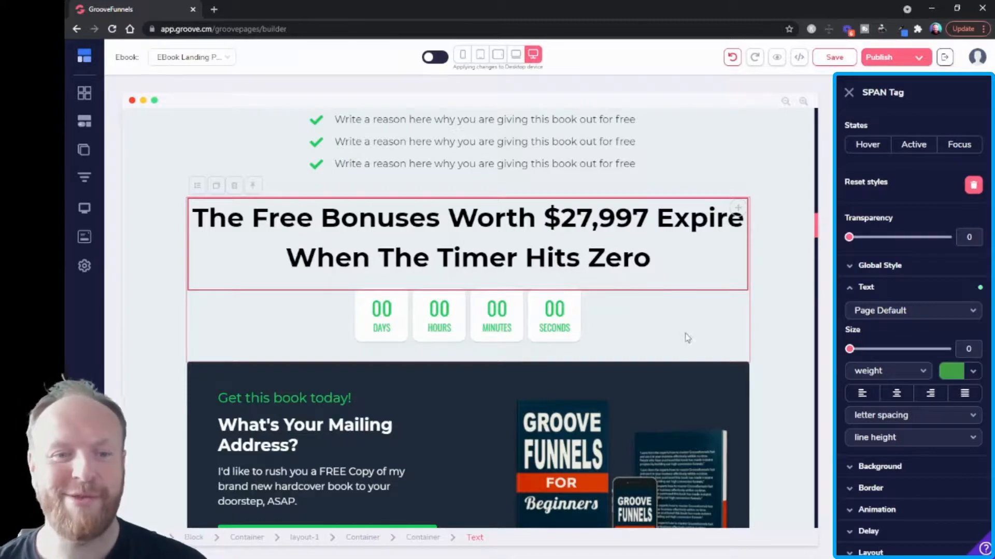
Step: Select the "ENROLL NOW FOR FREE!" form submit button and examine its text and button action options without changing them
scroll(684, 336, down, 5)
scroll(671, 328, down, 7)
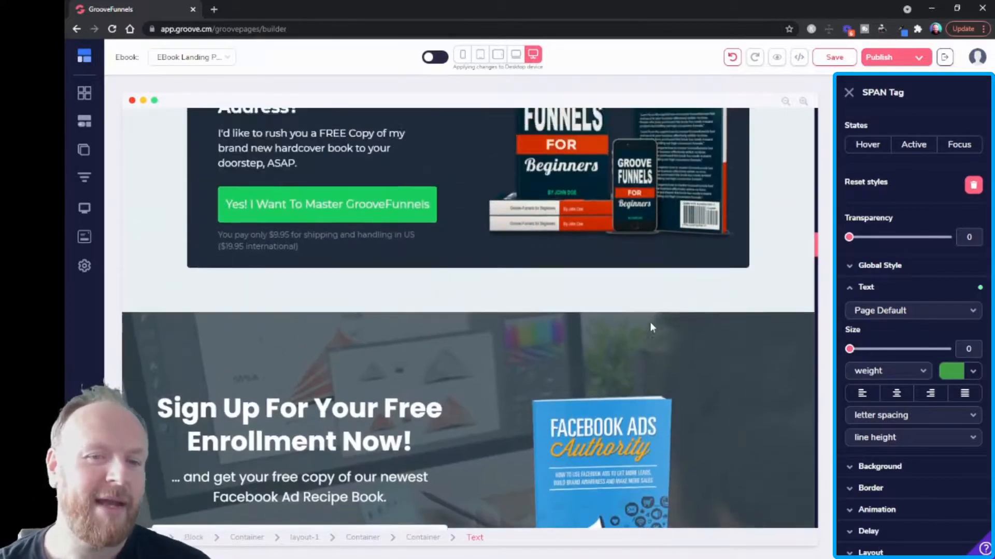
scroll(658, 328, down, 1)
scroll(671, 329, up, 3)
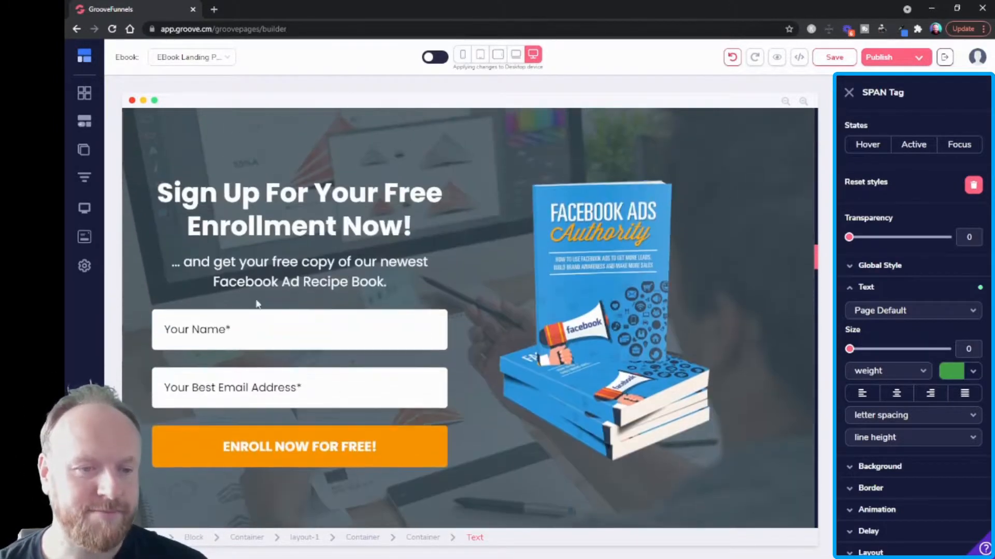
click(434, 439)
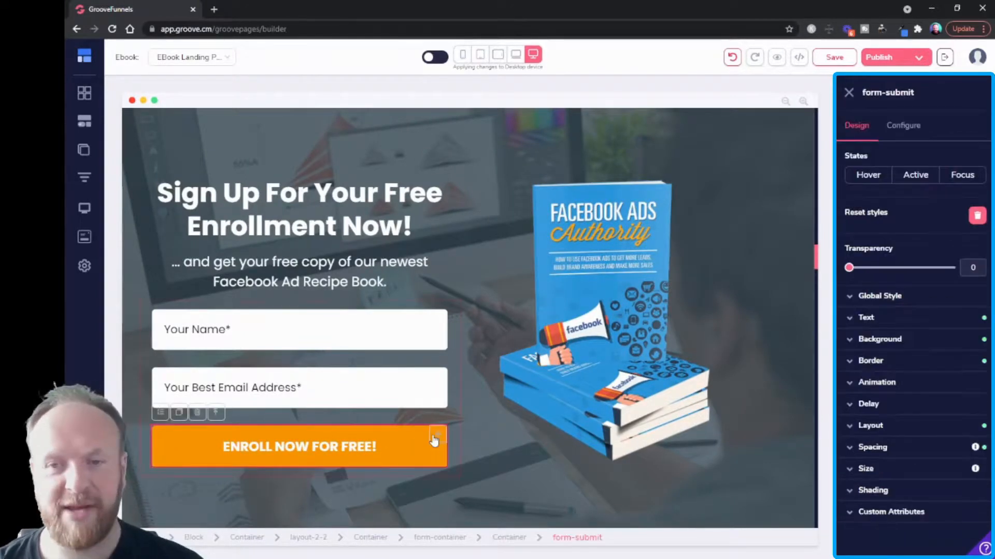
click(909, 132)
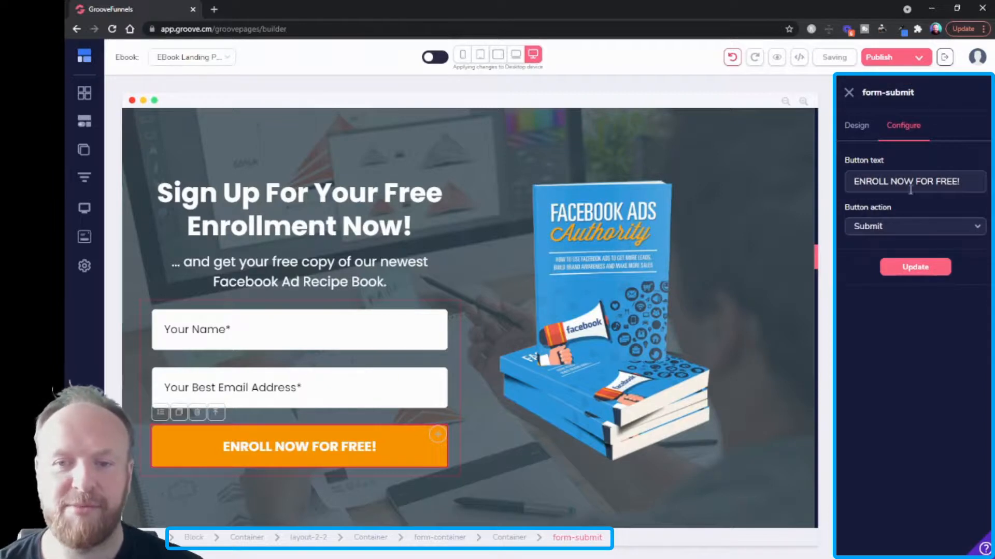
click(958, 226)
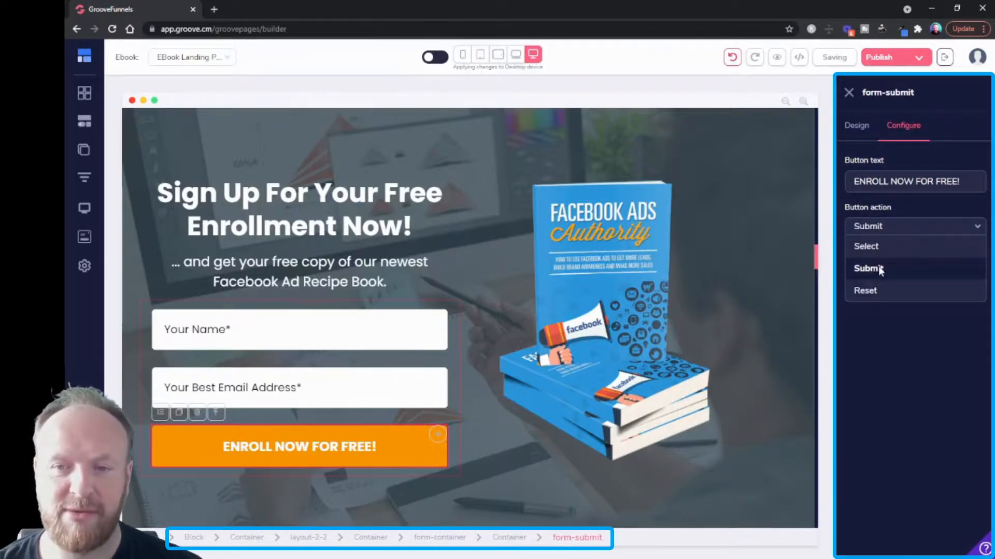
click(912, 198)
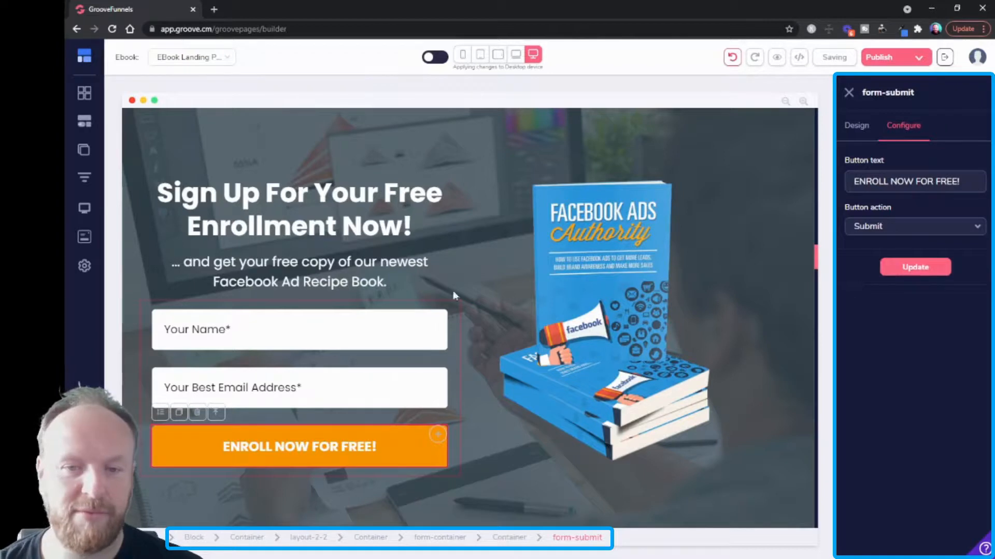
Step: Select the form container around the enrollment fields and examine its form action and integration options without choosing a different one
click(458, 348)
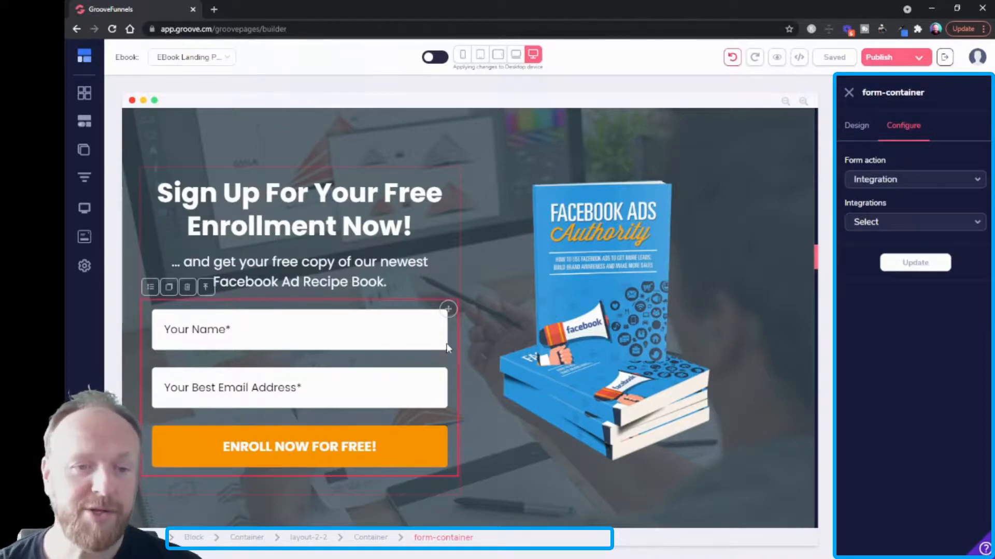
click(887, 187)
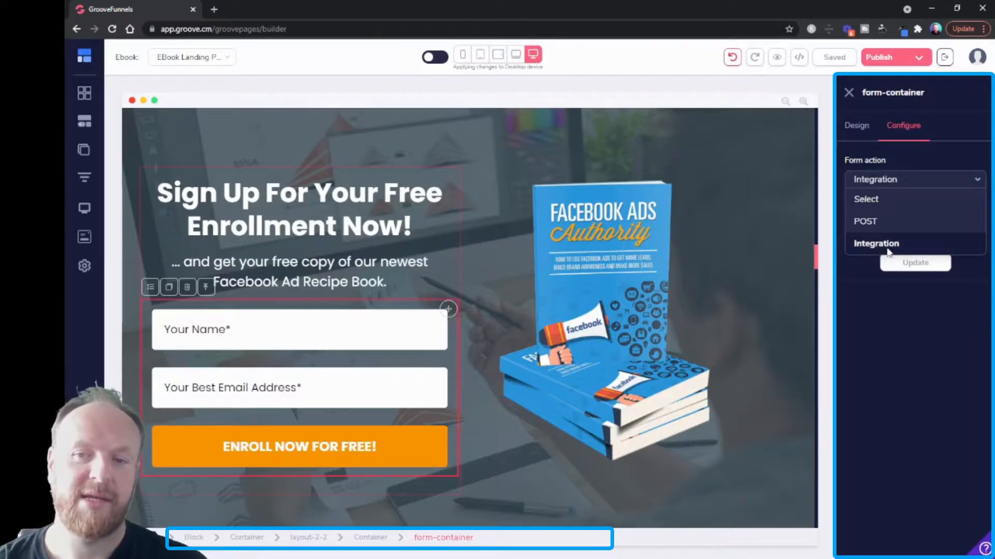
click(888, 251)
click(892, 223)
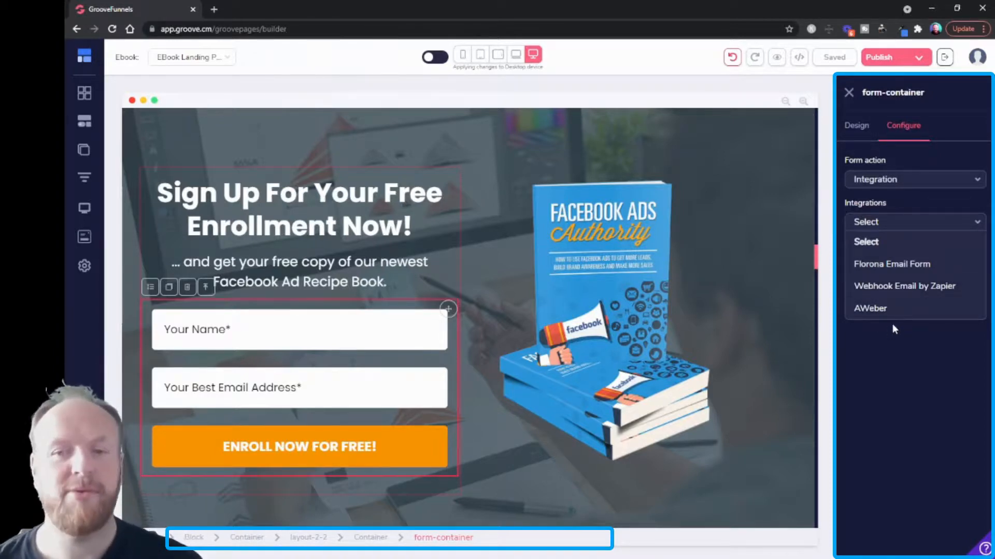
click(917, 381)
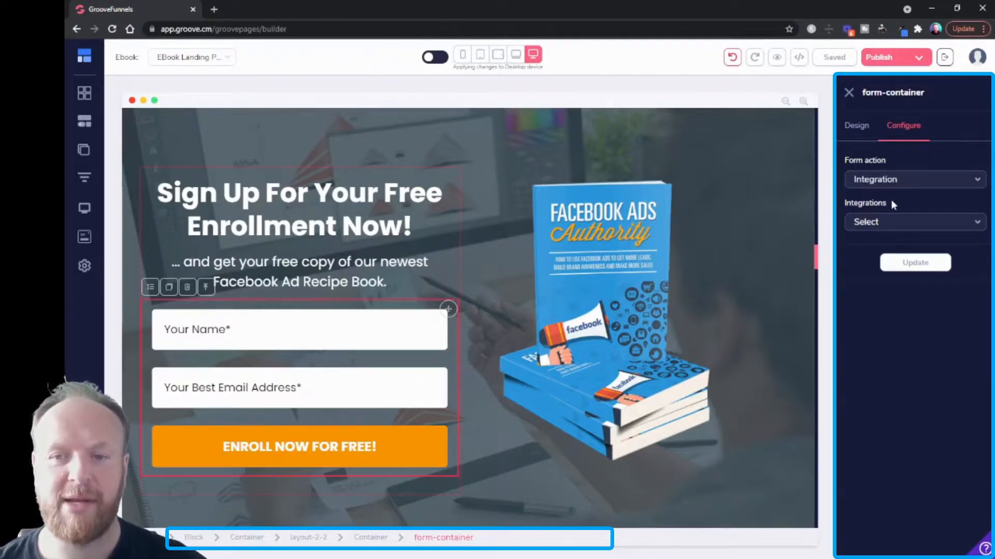
Step: Replace the middle camera icon in the first row under Topics Covered In This Book with the "fas fa-check-circle" icon and apply it
scroll(711, 251, down, 8)
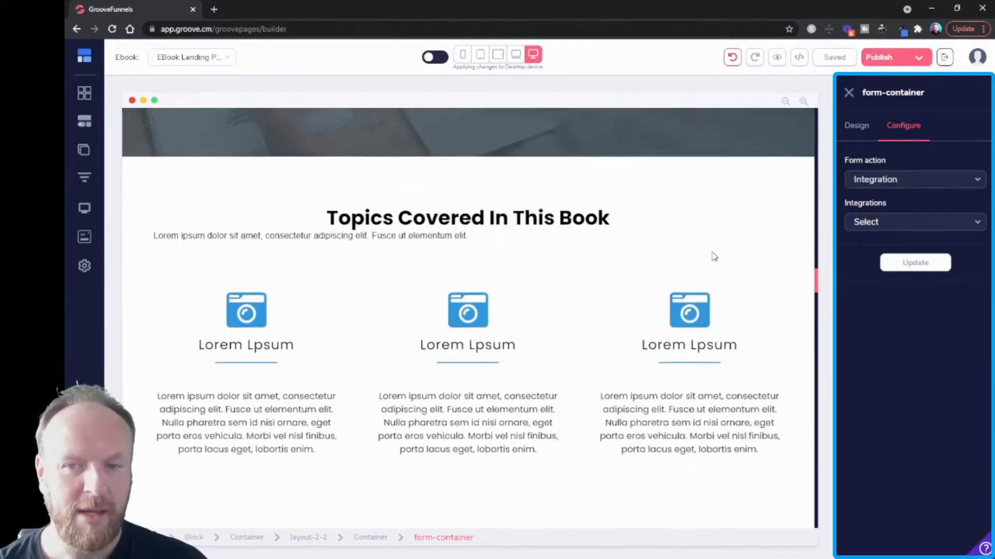
scroll(714, 256, down, 2)
scroll(558, 387, down, 1)
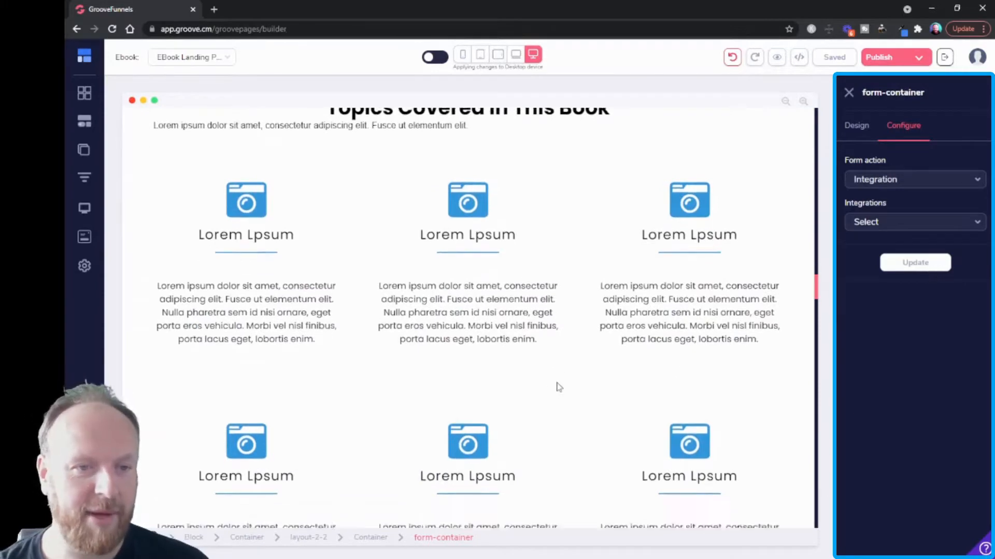
scroll(556, 388, down, 2)
scroll(440, 311, up, 4)
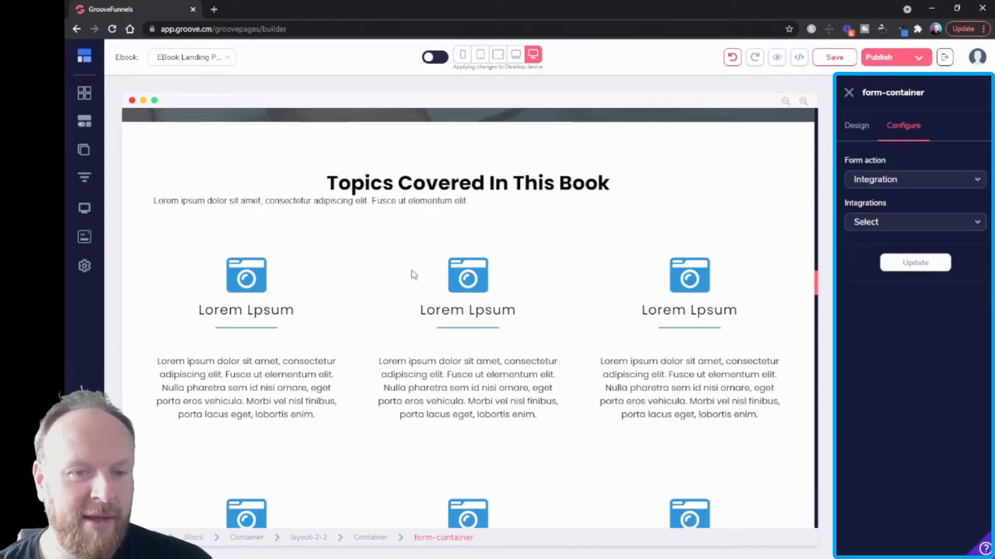
click(474, 281)
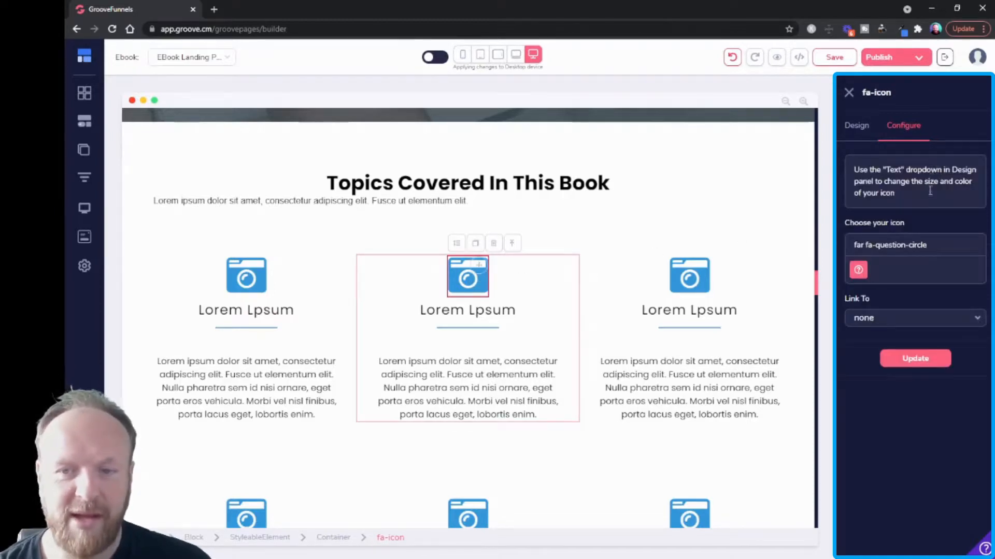
triple_click(890, 245)
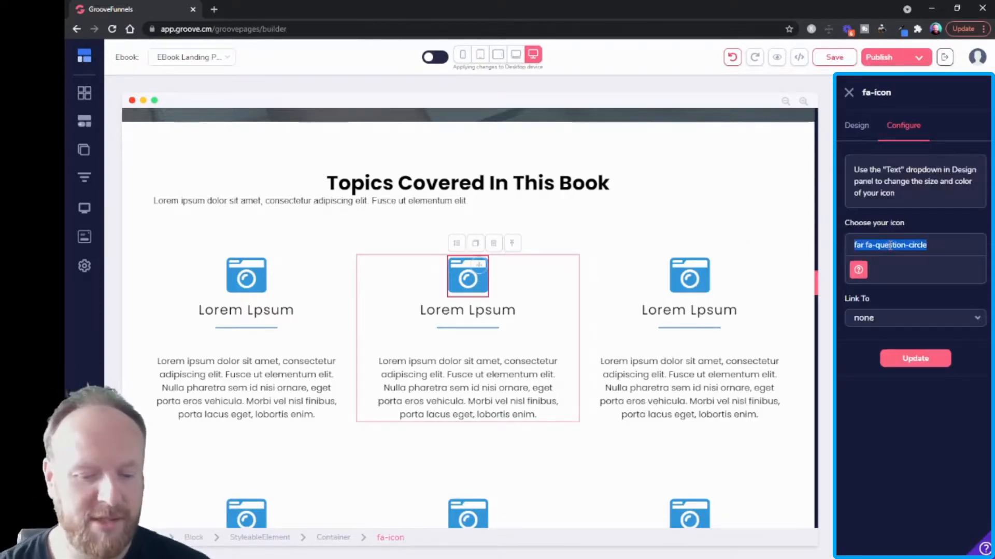
text(check)
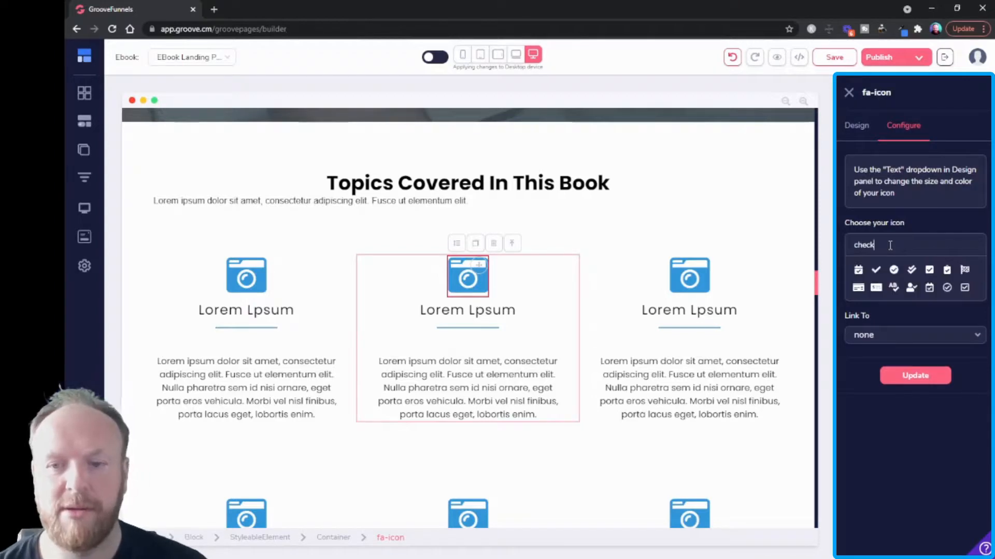
click(893, 270)
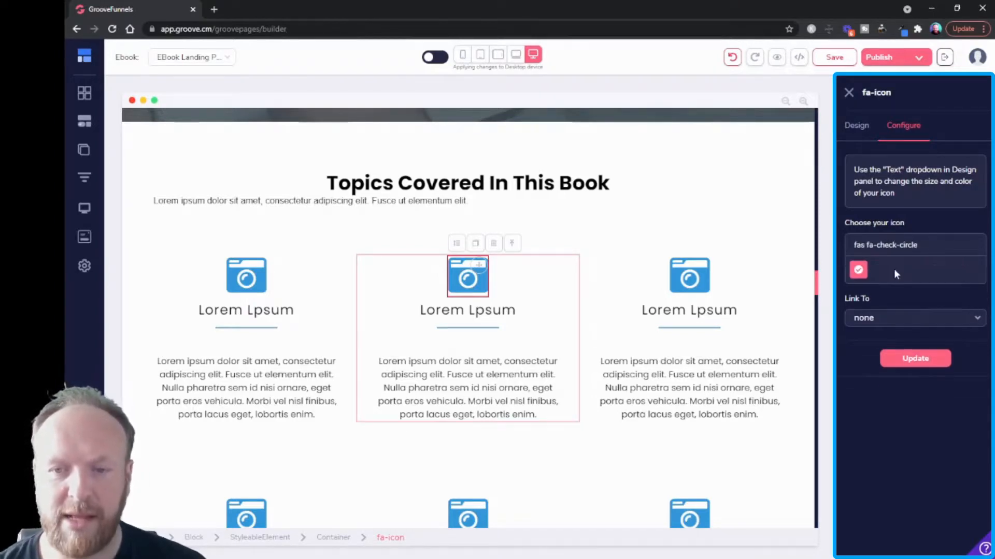
click(915, 359)
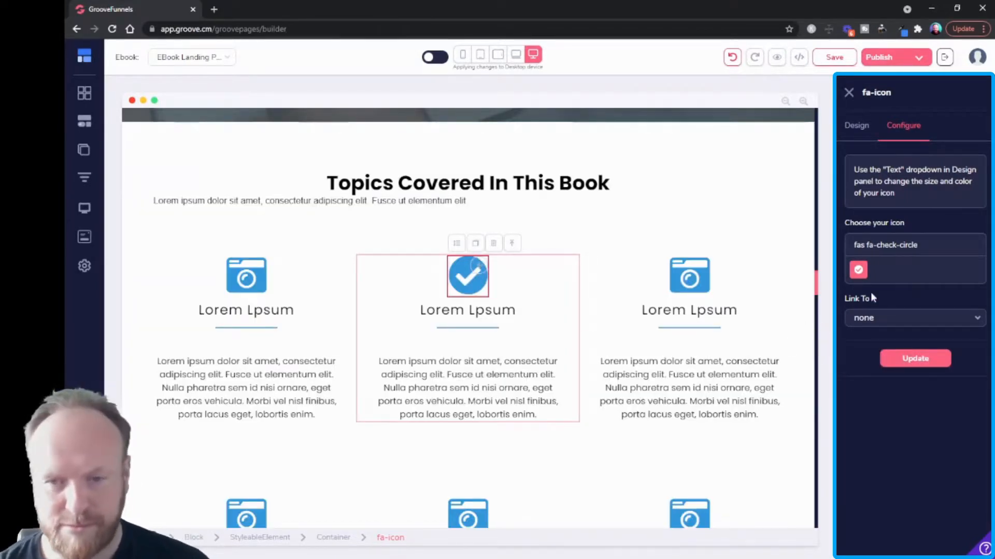
Step: Search the icons for "chat", set the selected middle icon to "fab fa-rocketchat", and apply the change
triple_click(911, 251)
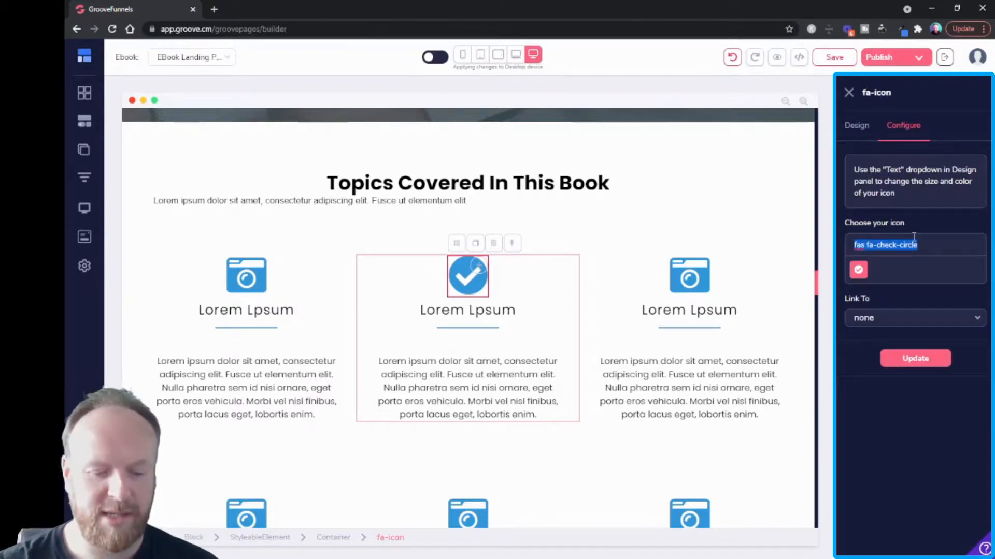
text(chat)
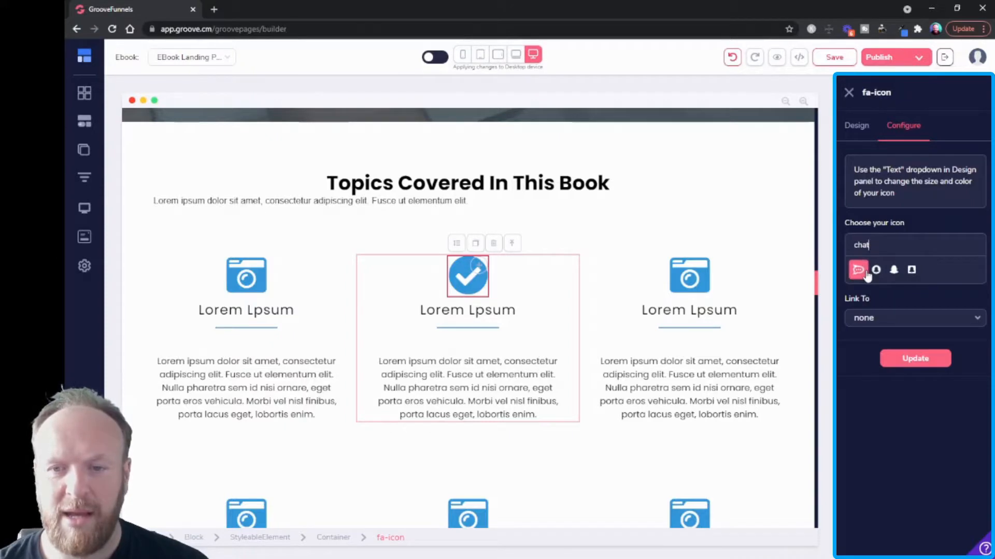
click(867, 275)
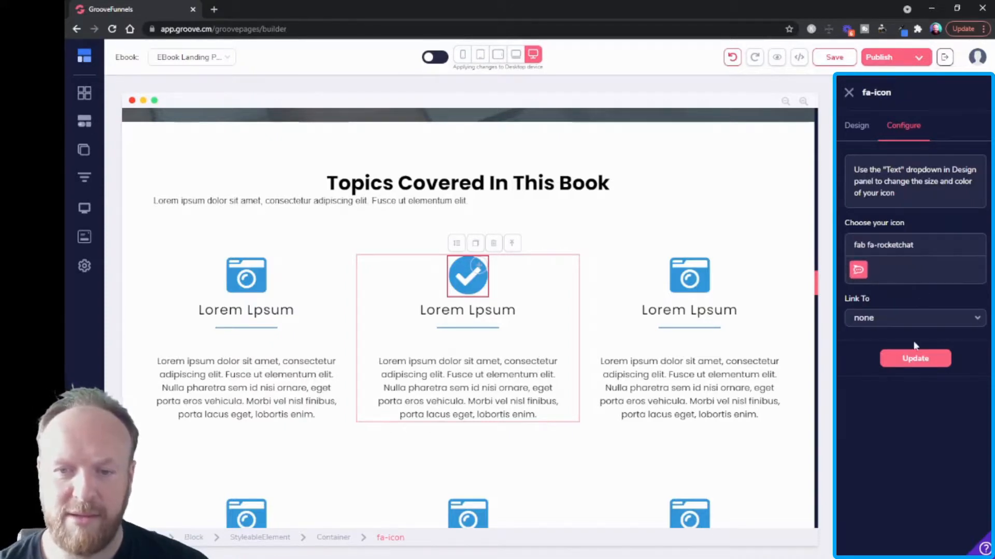
click(915, 358)
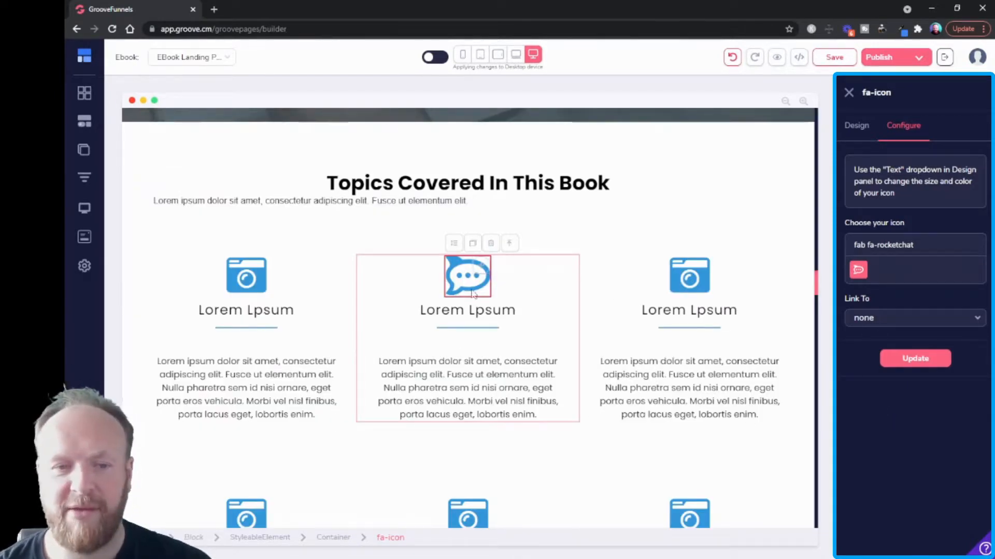
Step: Examine the link destination options for the chat icon without choosing one
click(869, 320)
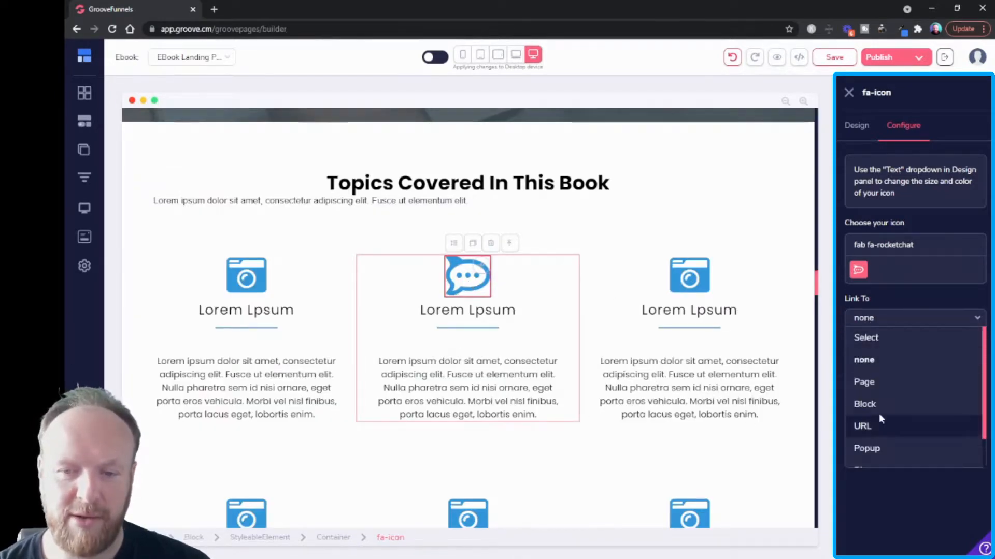
scroll(902, 432, down, 2)
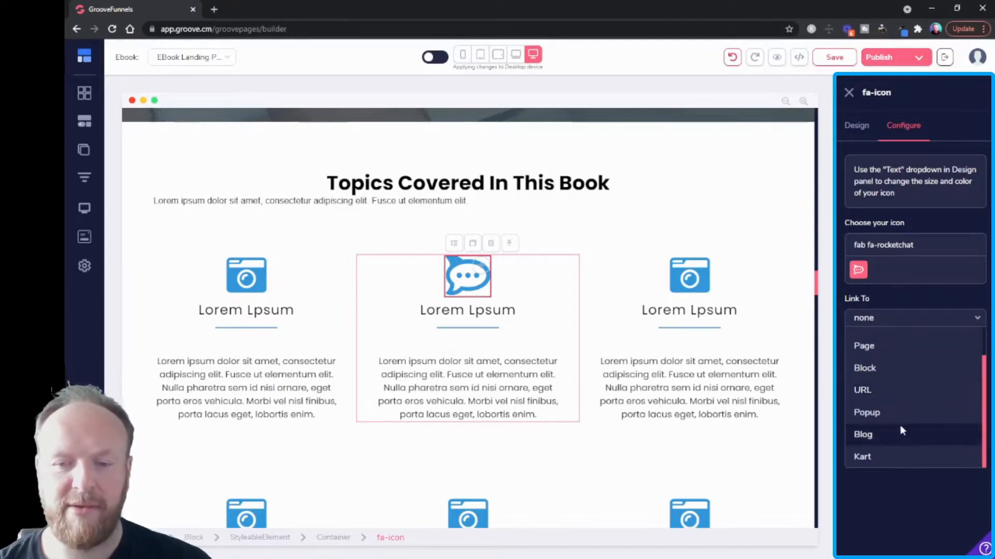
click(887, 296)
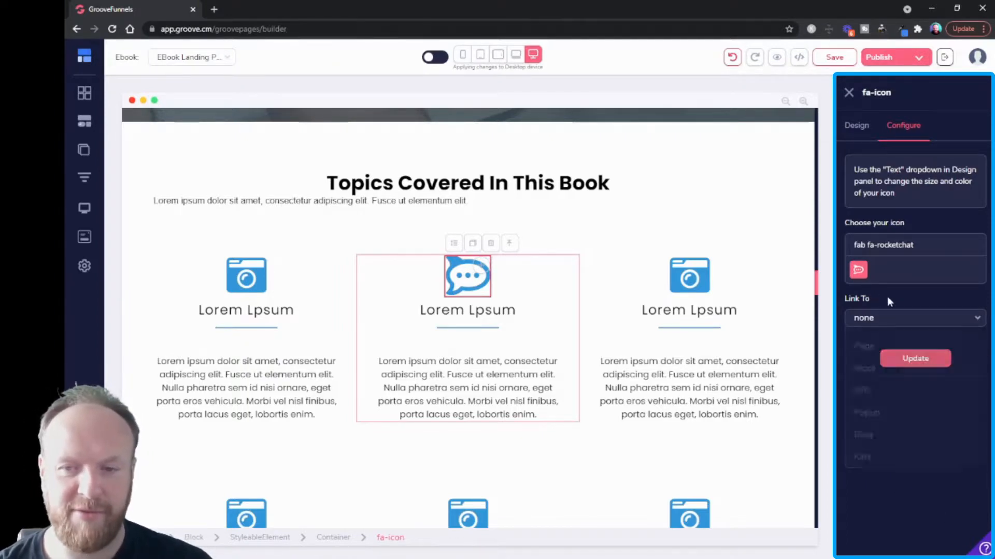
Step: Select the laptop mockup in the Check Out Our Video Review section and examine its mockup style options, keeping Light 1
scroll(654, 297, down, 3)
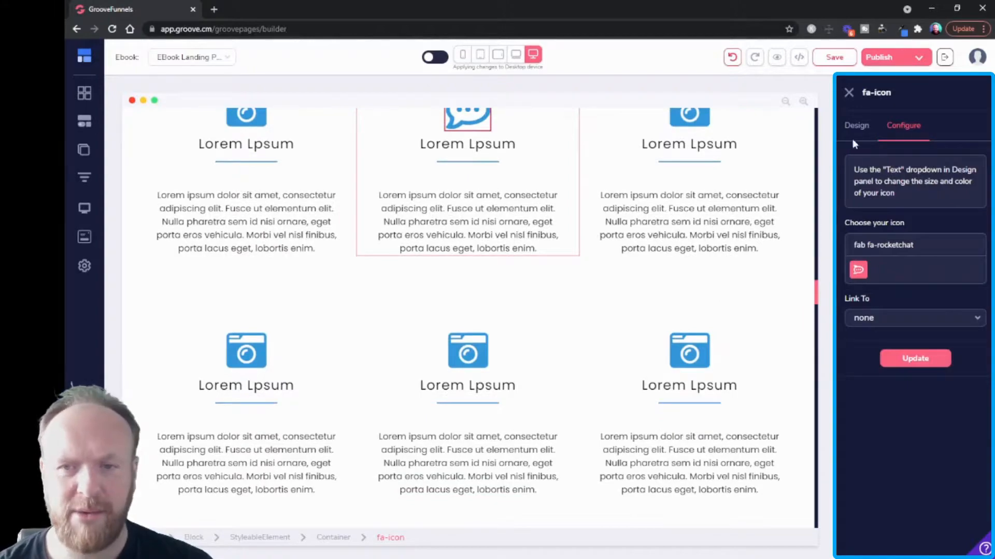
scroll(605, 275, down, 12)
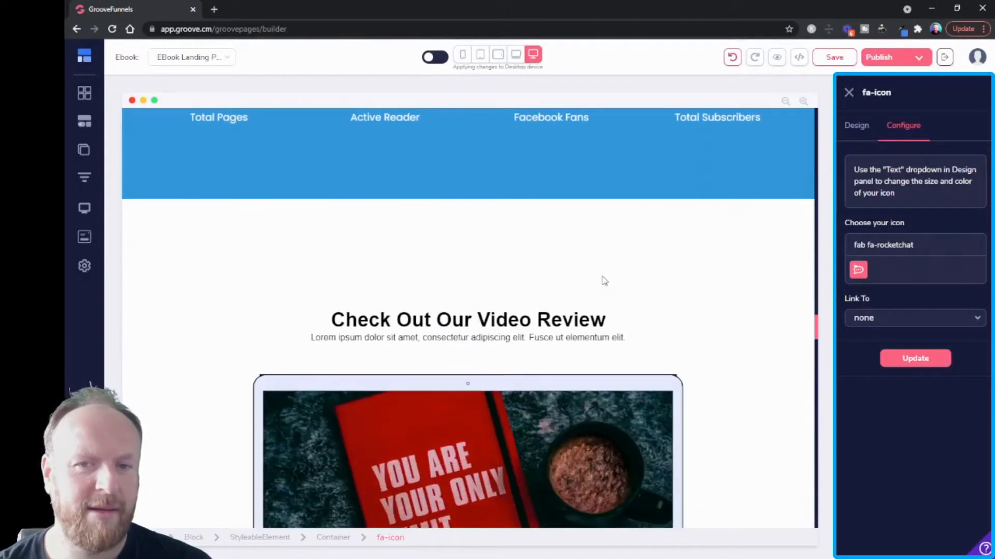
scroll(602, 275, down, 10)
scroll(601, 275, up, 7)
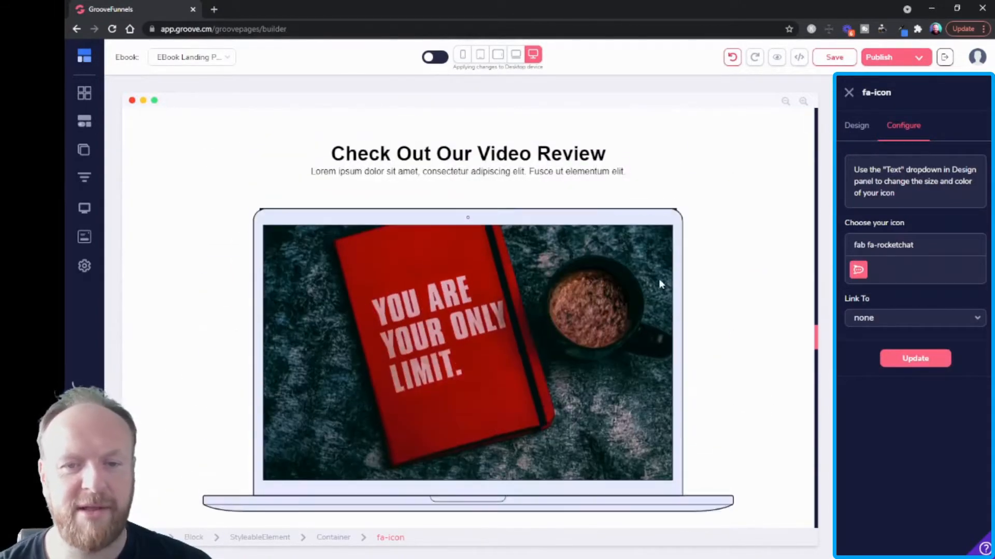
click(447, 413)
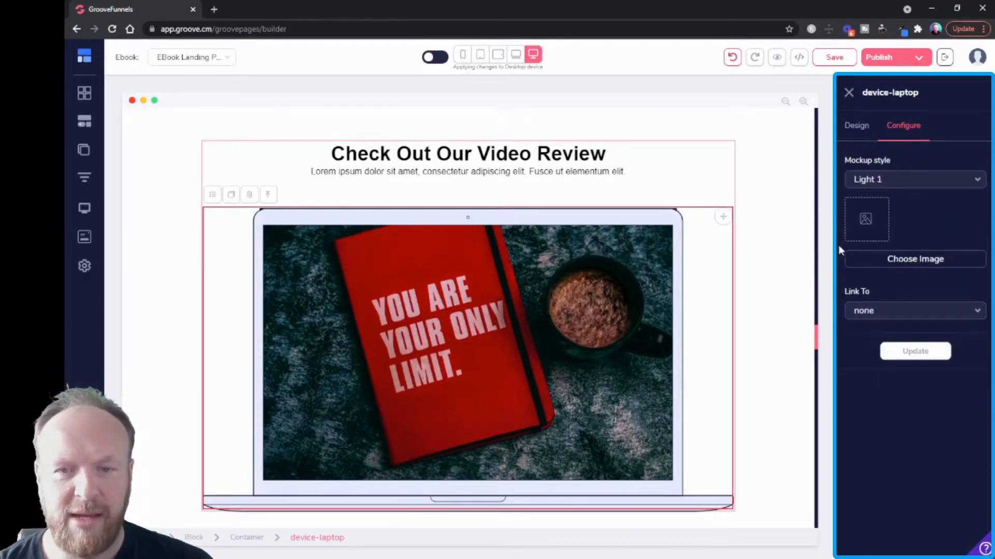
click(907, 180)
click(879, 241)
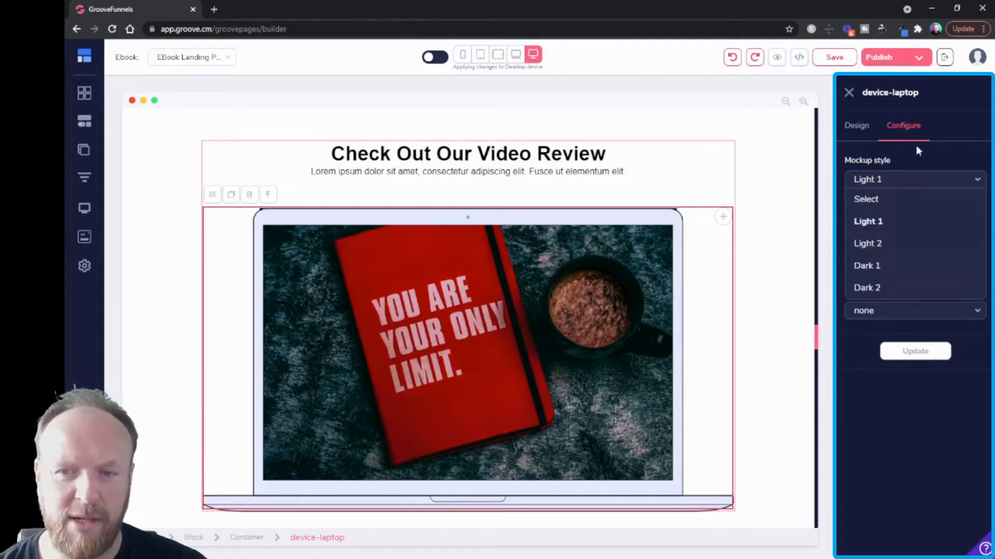
click(916, 147)
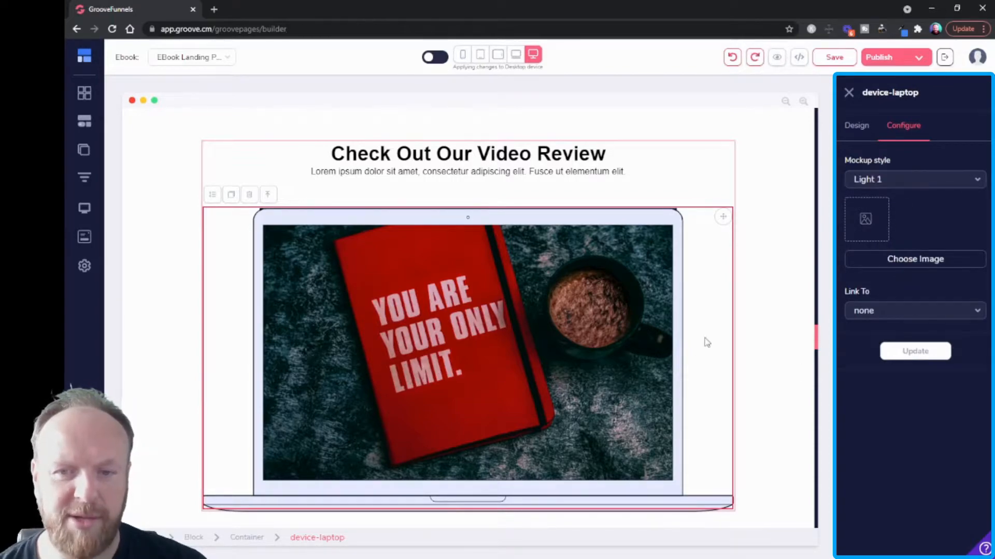
scroll(676, 406, down, 15)
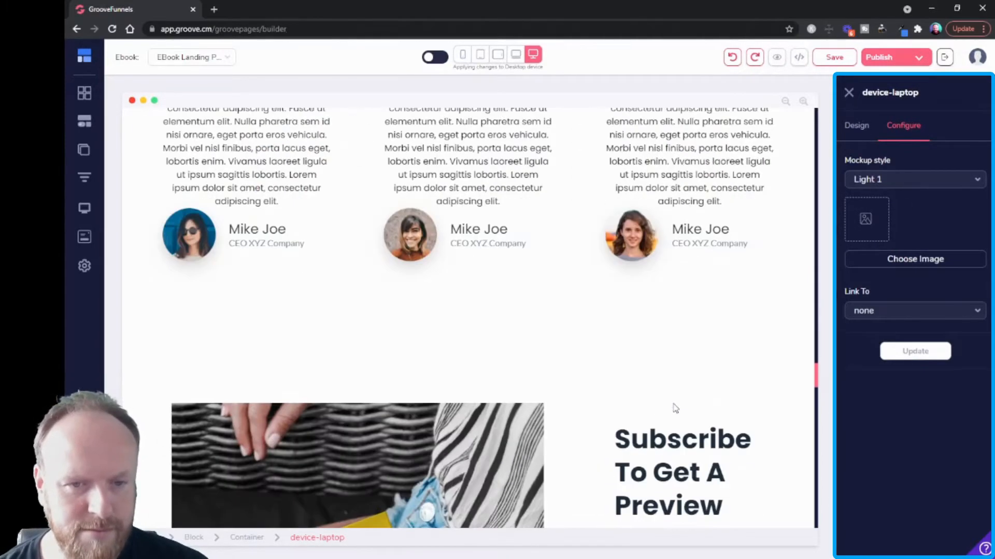
Step: Select the Google map below the Bestseller New-York Times section, set its location to "tower of london", and apply the change
scroll(675, 407, down, 10)
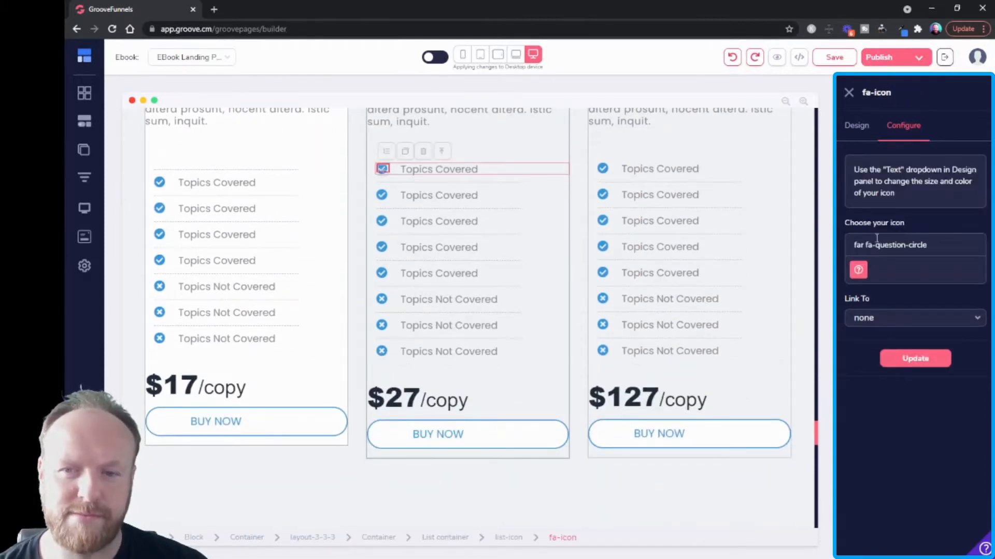
scroll(530, 318, down, 5)
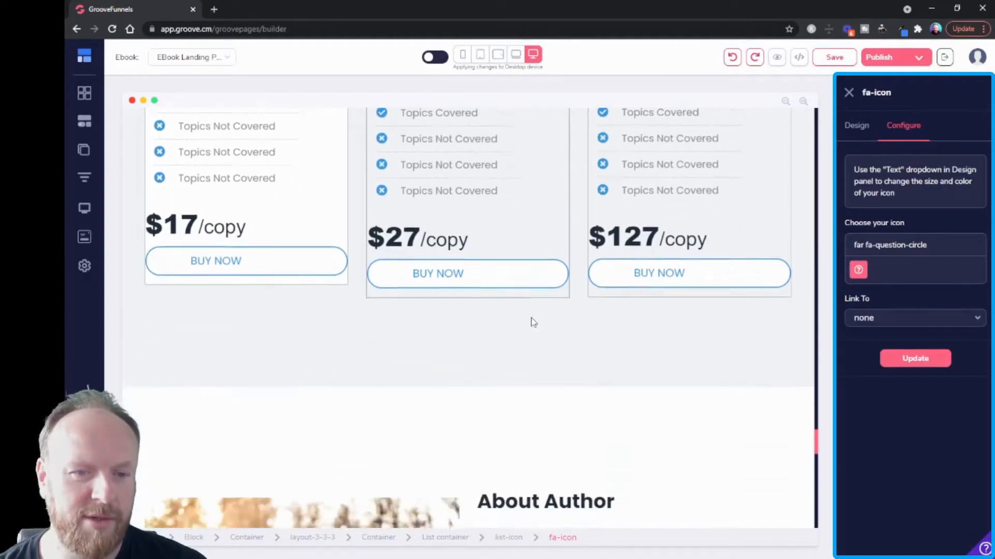
scroll(534, 323, down, 15)
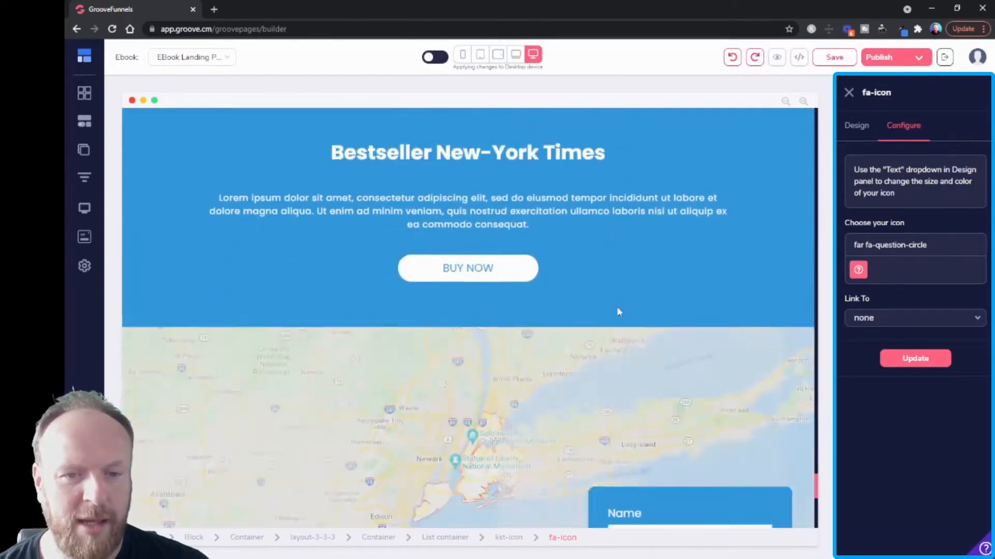
scroll(584, 304, down, 2)
scroll(446, 277, up, 1)
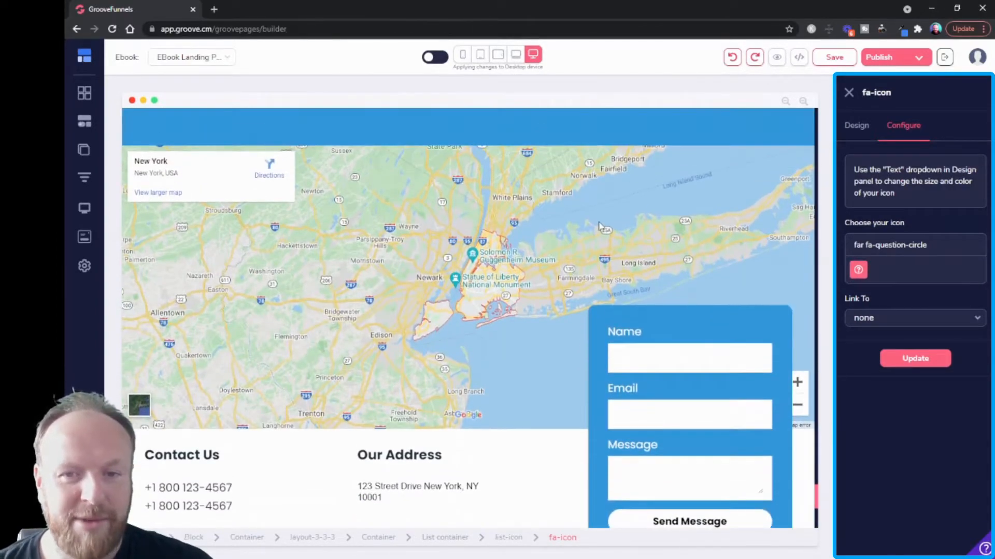
click(565, 217)
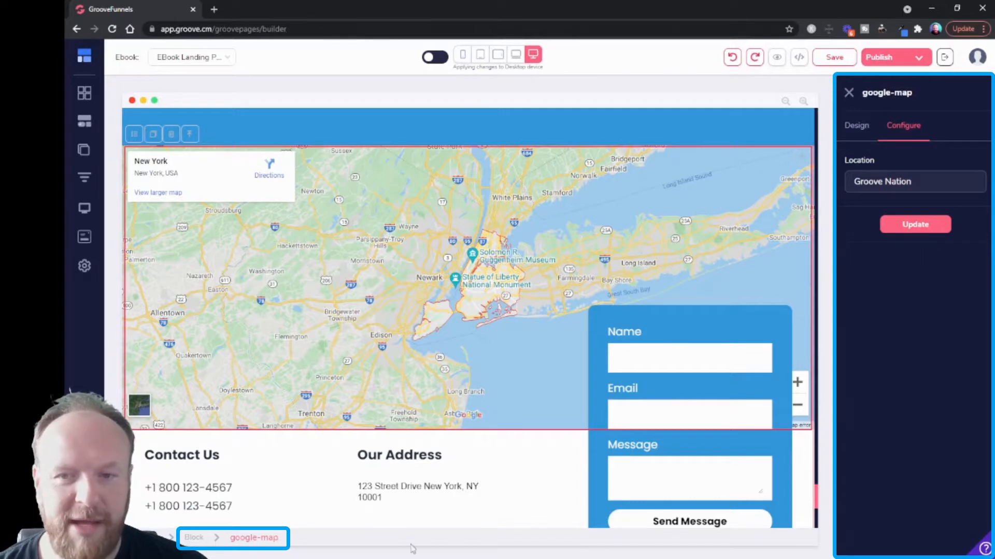
triple_click(888, 180)
key(BackSpace)
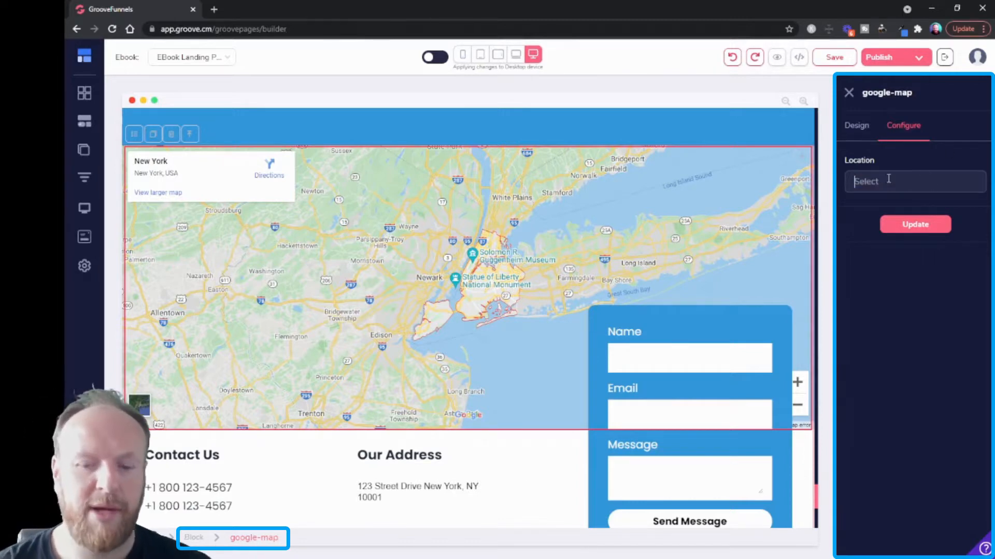
text(tower of lon)
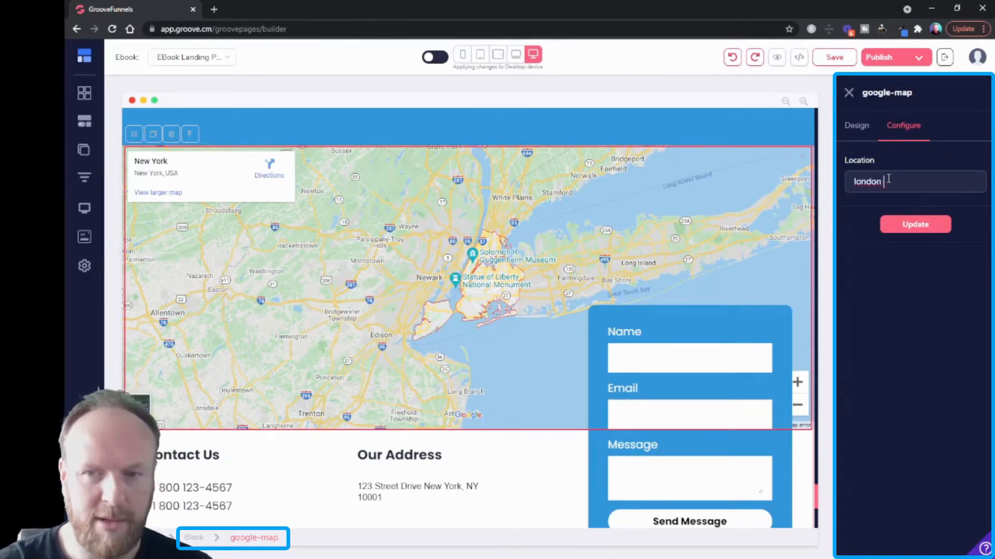
text(don)
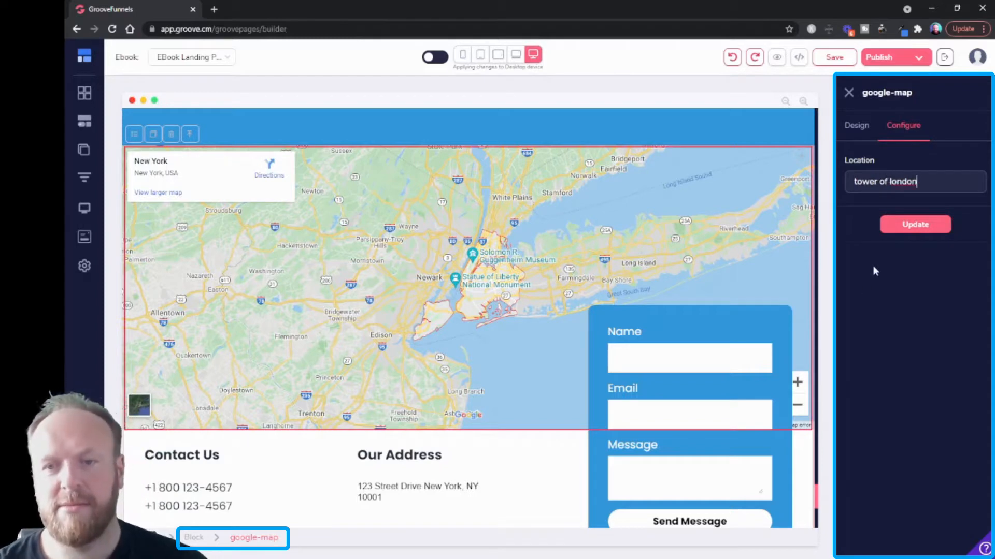
click(914, 228)
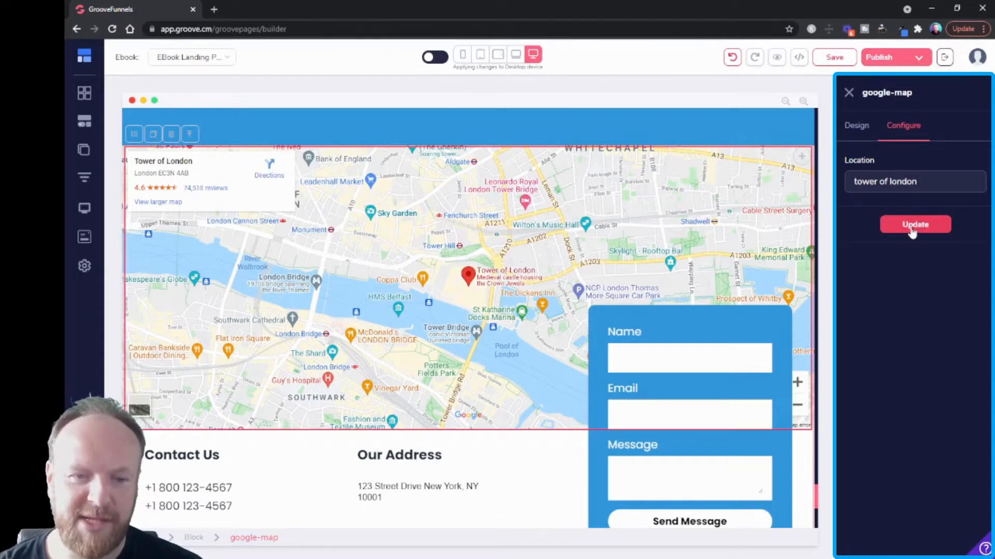
Step: Select the Facebook icon in the page footer and examine its link destination options without choosing one
scroll(414, 435, down, 6)
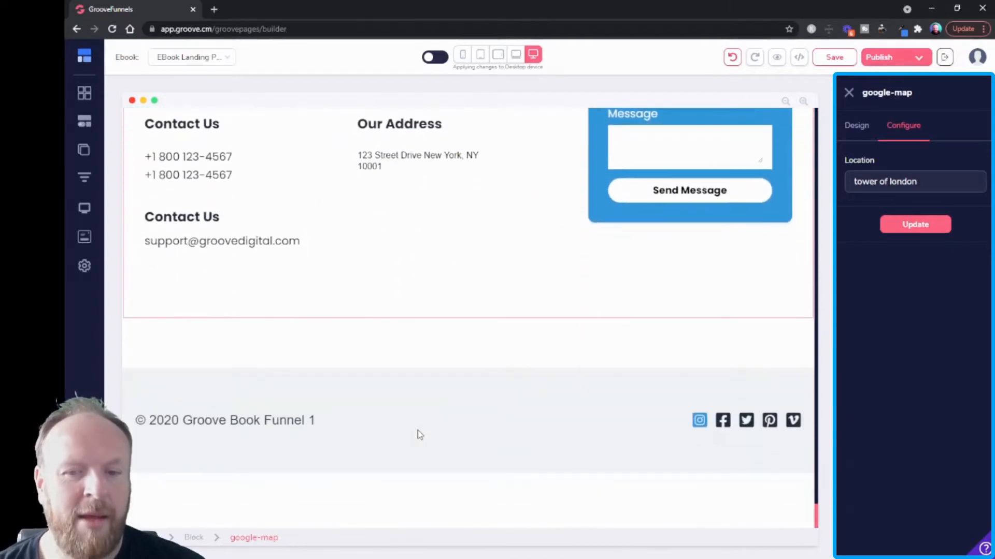
click(724, 423)
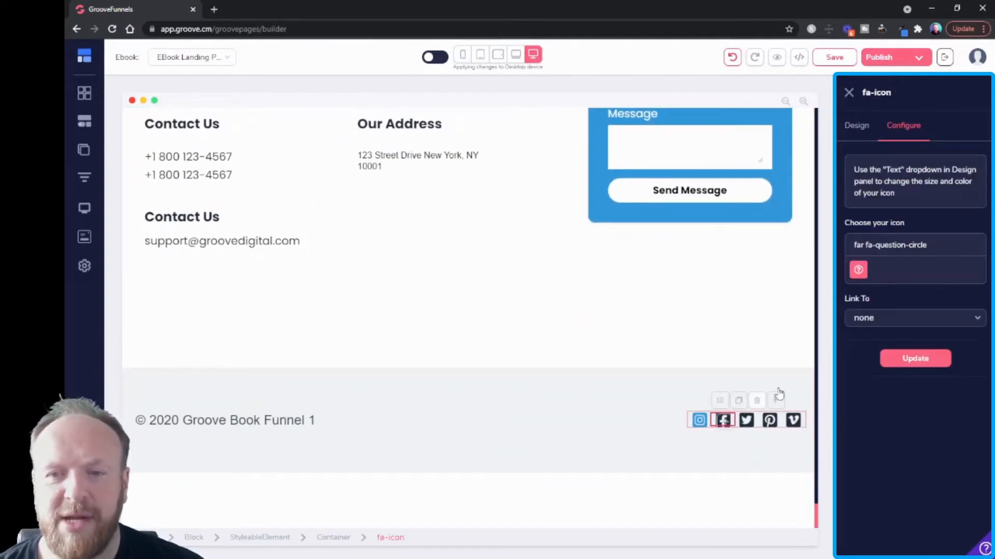
click(892, 320)
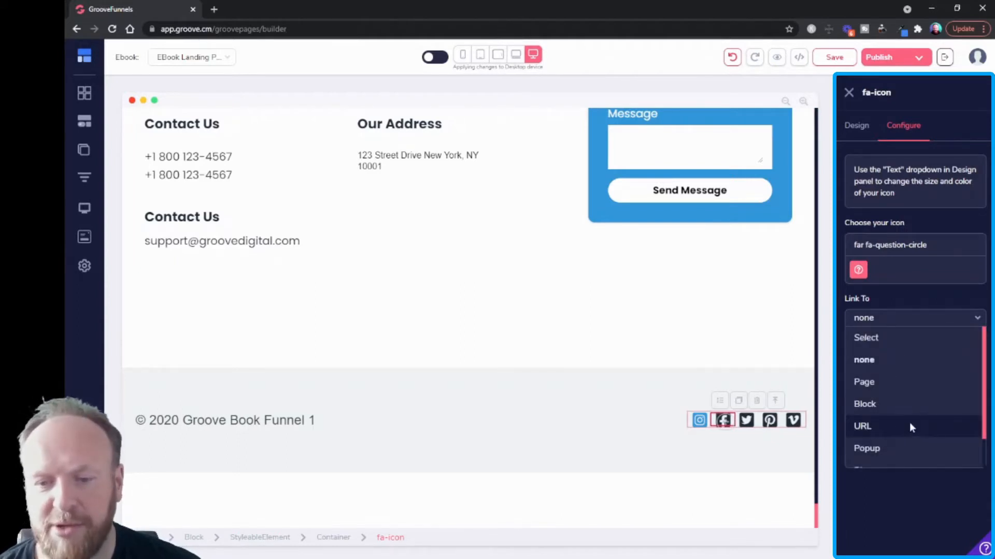
Step: Close the icon's settings and select the author photo in the About Author section
scroll(516, 369, up, 5)
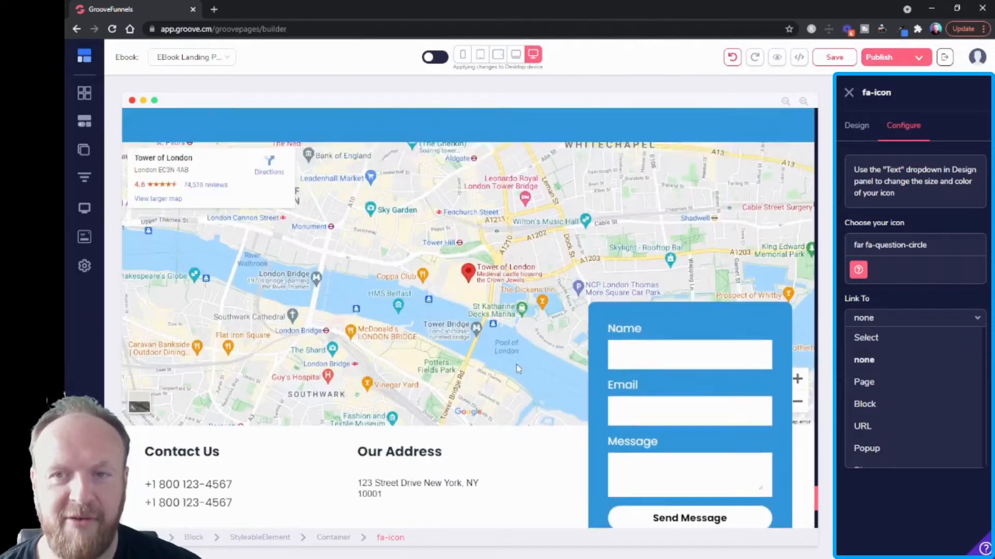
scroll(516, 369, up, 5)
click(848, 93)
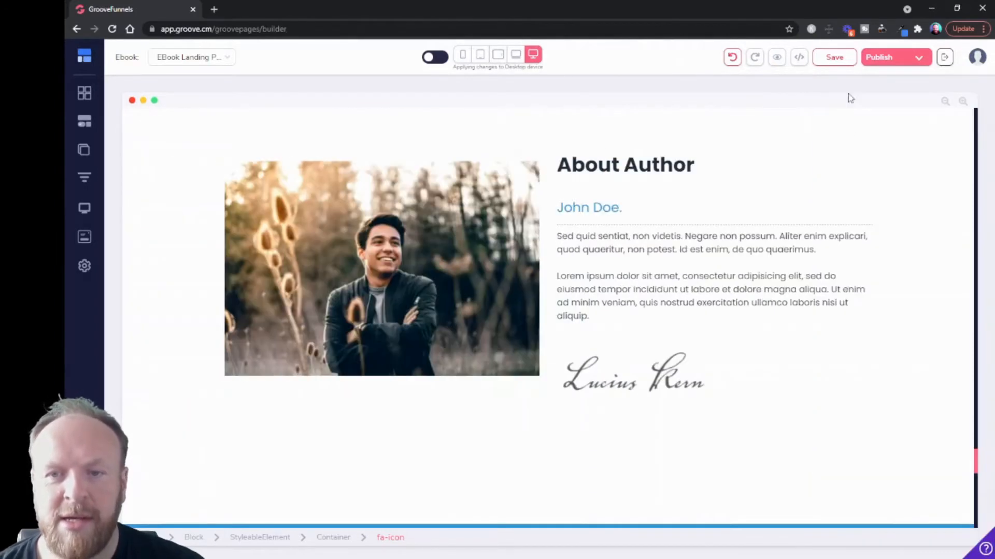
click(329, 207)
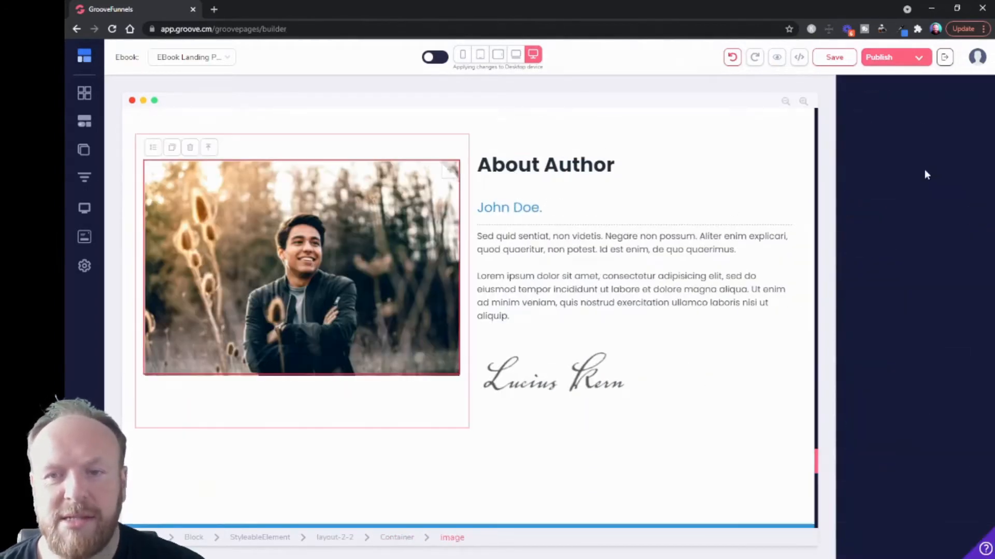